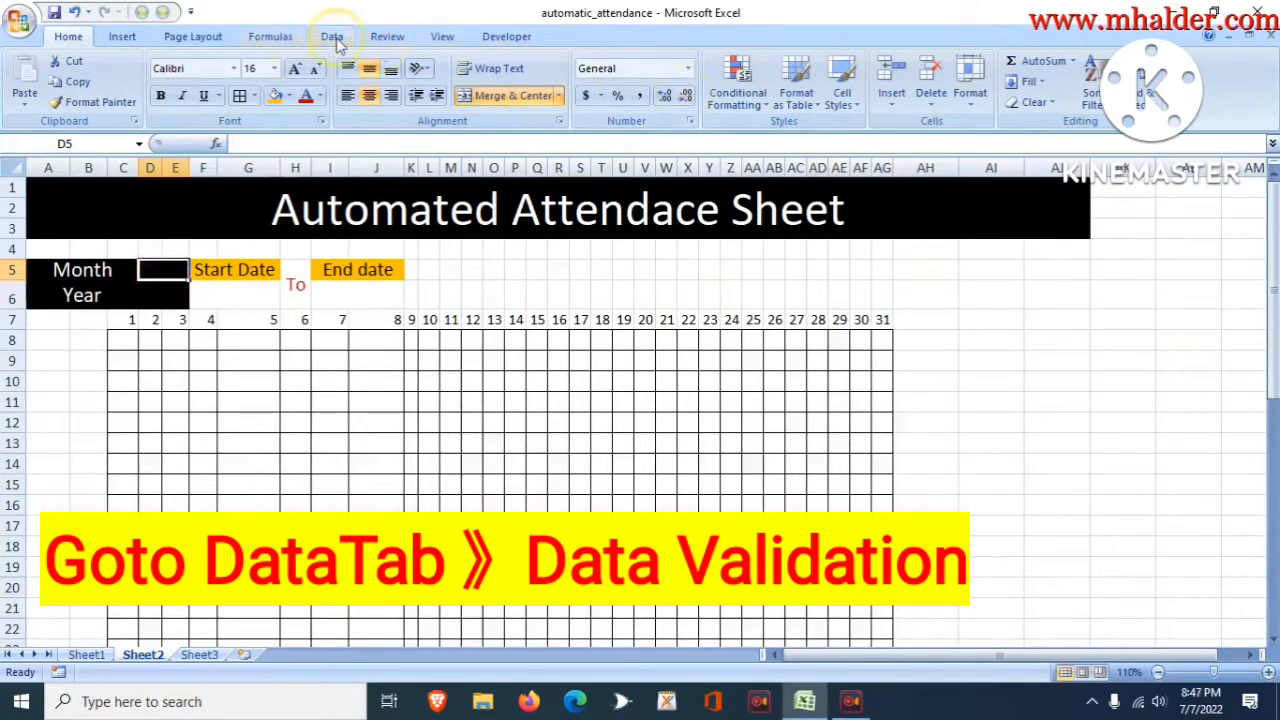
Add list data validation to the Month cell D5, using the month names in =$A$28:$A$39 as the source
{"action": "left_click", "coordinate": [335, 38]}
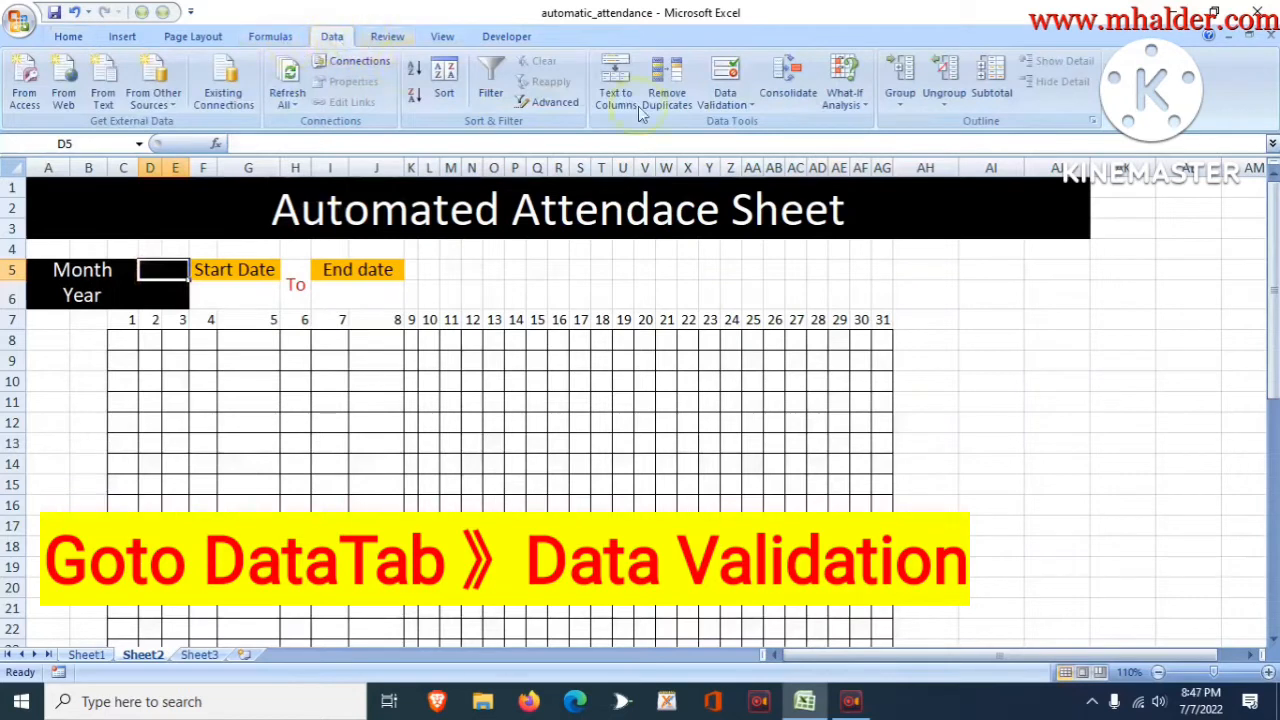
{"action": "left_click", "coordinate": [752, 108]}
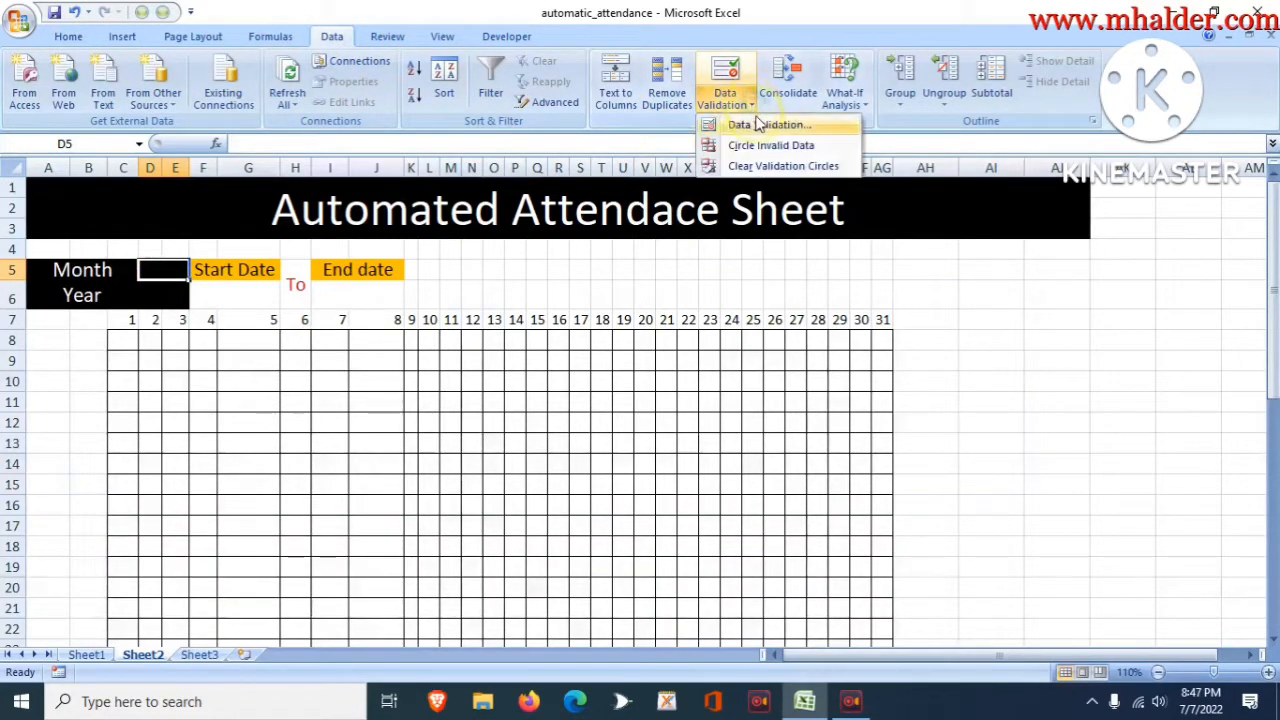
{"action": "left_click", "coordinate": [757, 125]}
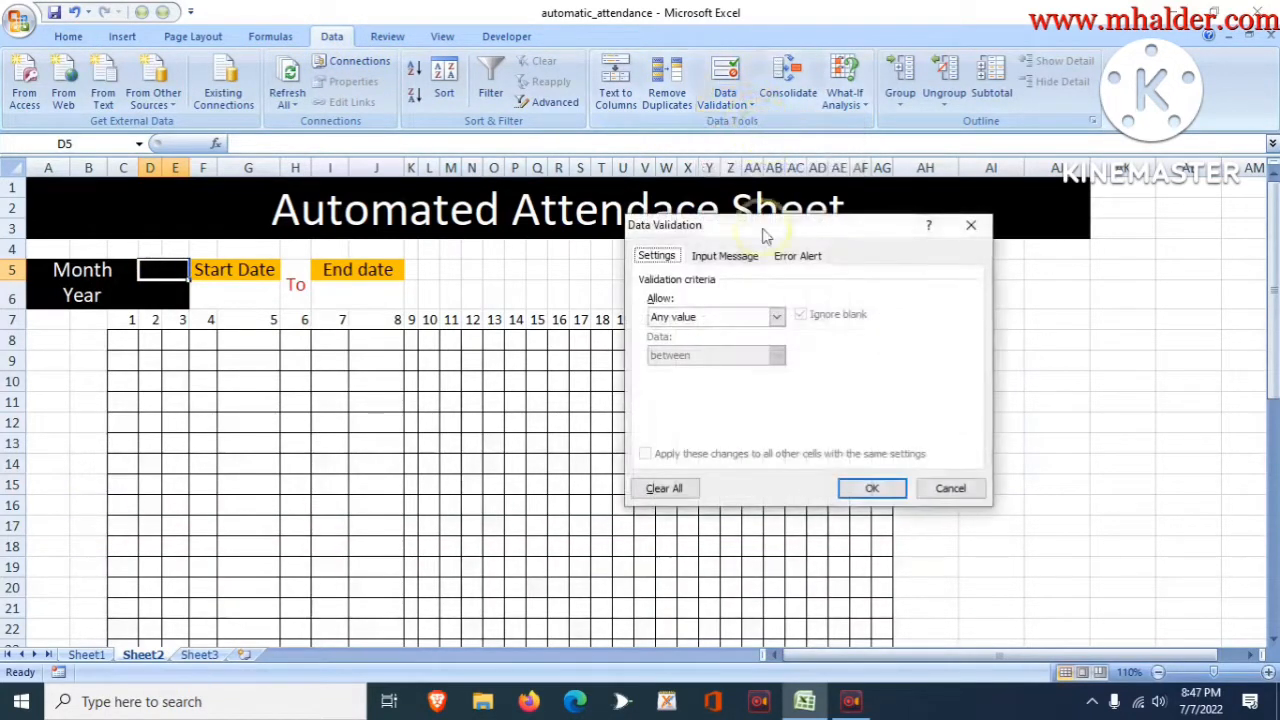
{"action": "left_click", "coordinate": [776, 316]}
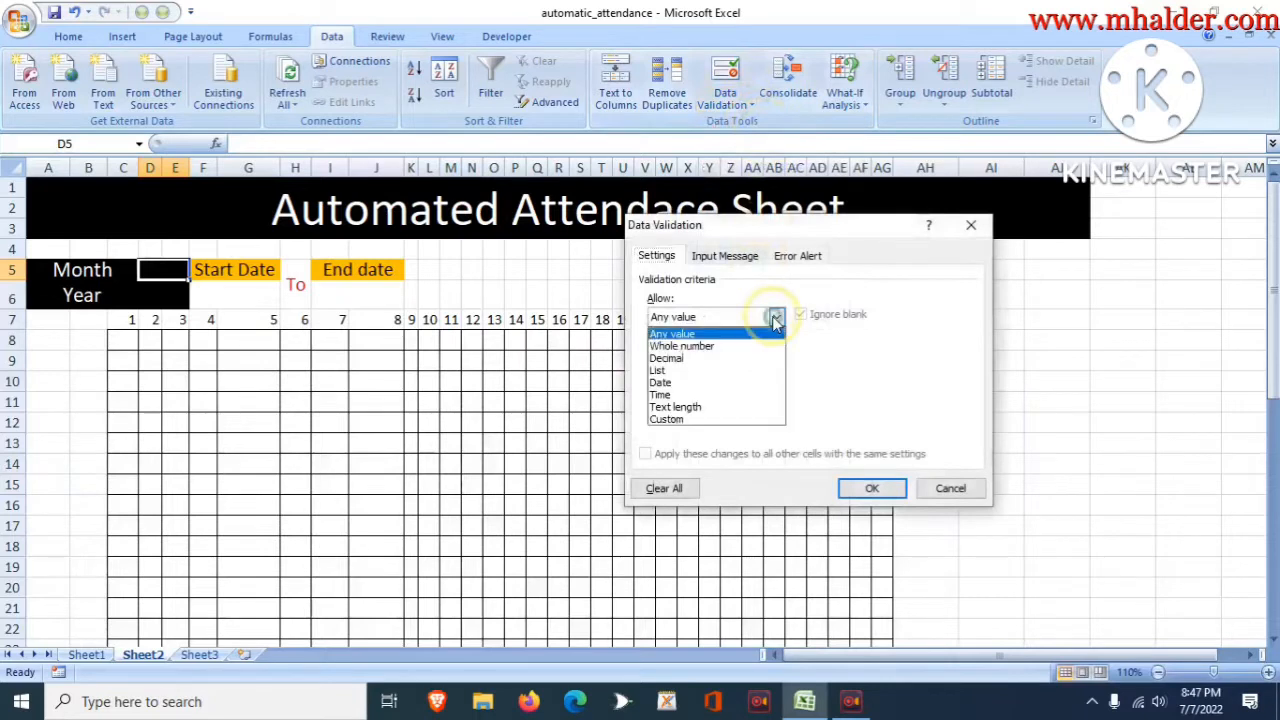
{"action": "left_click", "coordinate": [707, 371]}
{"action": "type", "text": "="}
{"action": "scroll", "coordinate": [68, 429], "scroll_direction": "down", "scroll_amount": 4}
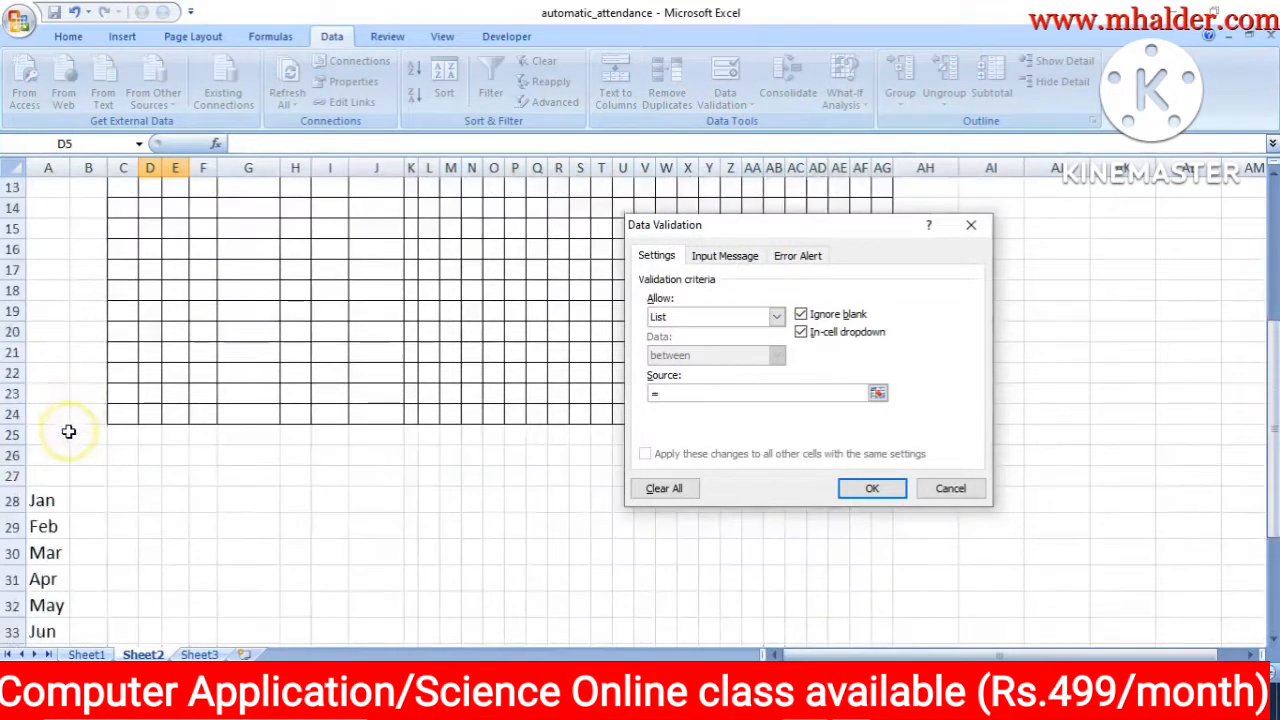
{"action": "left_click_drag", "start_coordinate": [46, 498], "coordinate": [45, 600]}
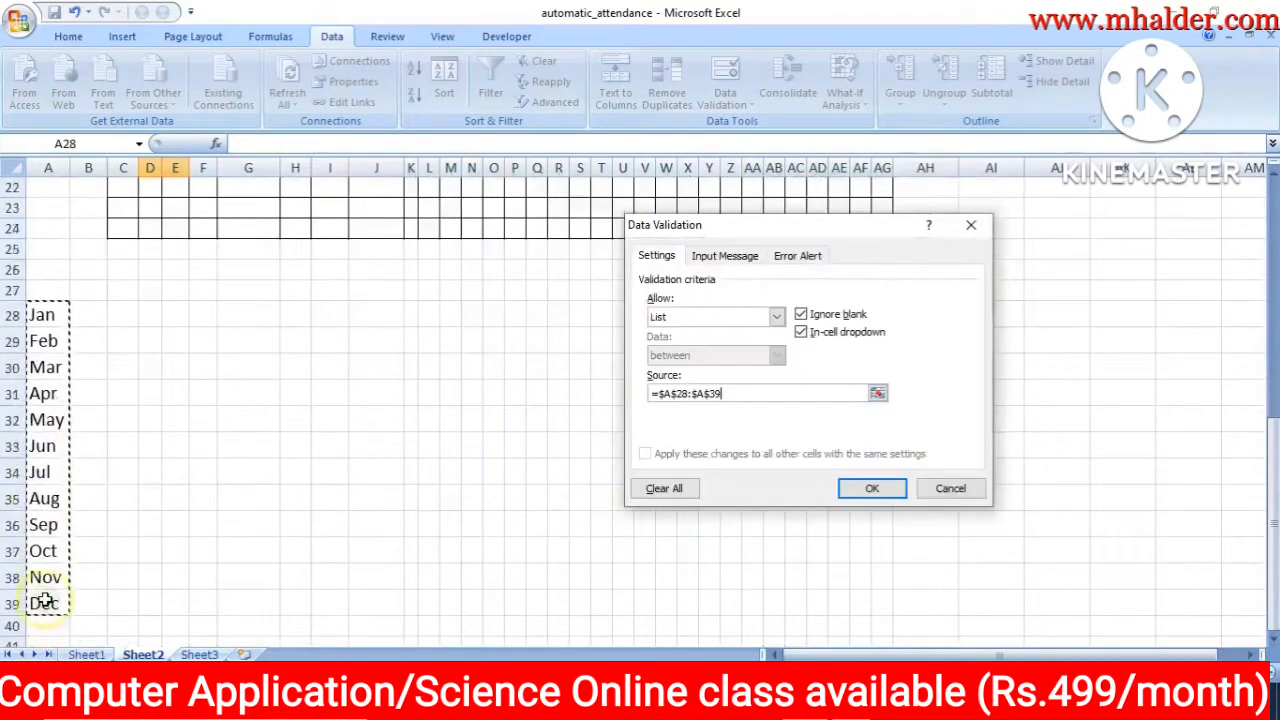
{"action": "left_click", "coordinate": [880, 489]}
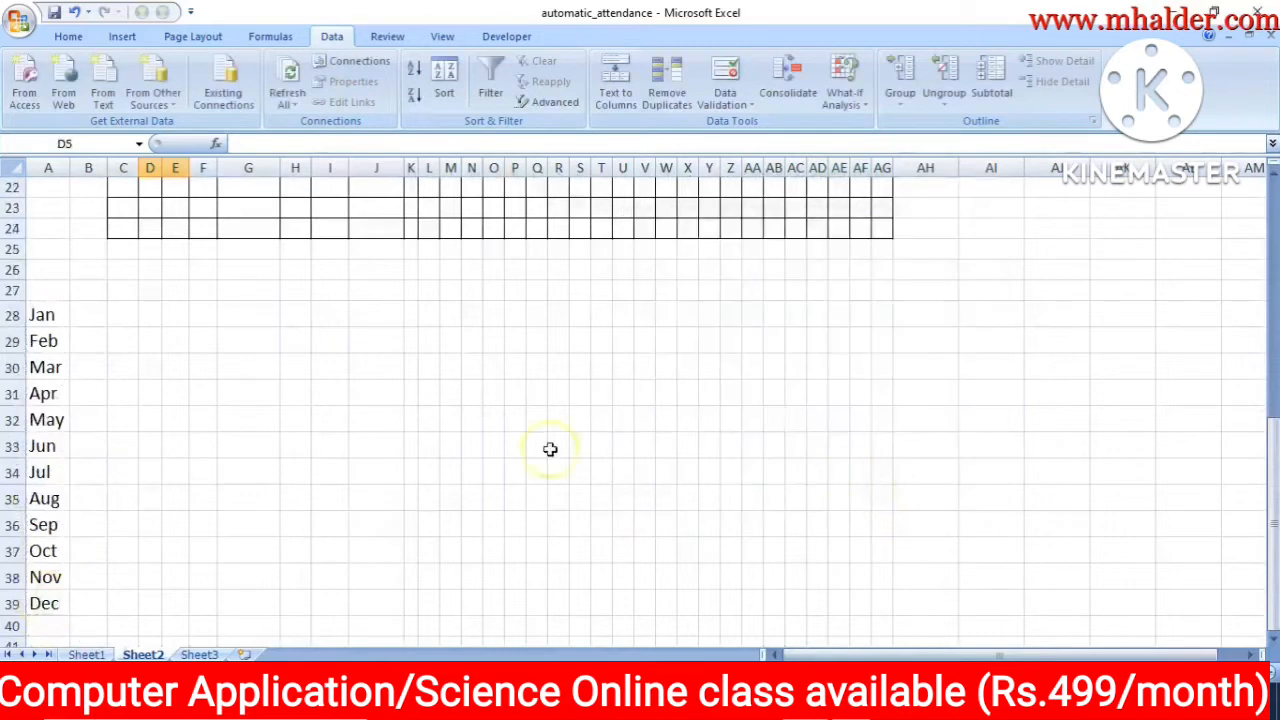
Choose Jan from the dropdown in the Month cell D5
{"action": "scroll", "coordinate": [431, 440], "scroll_direction": "up", "scroll_amount": 7}
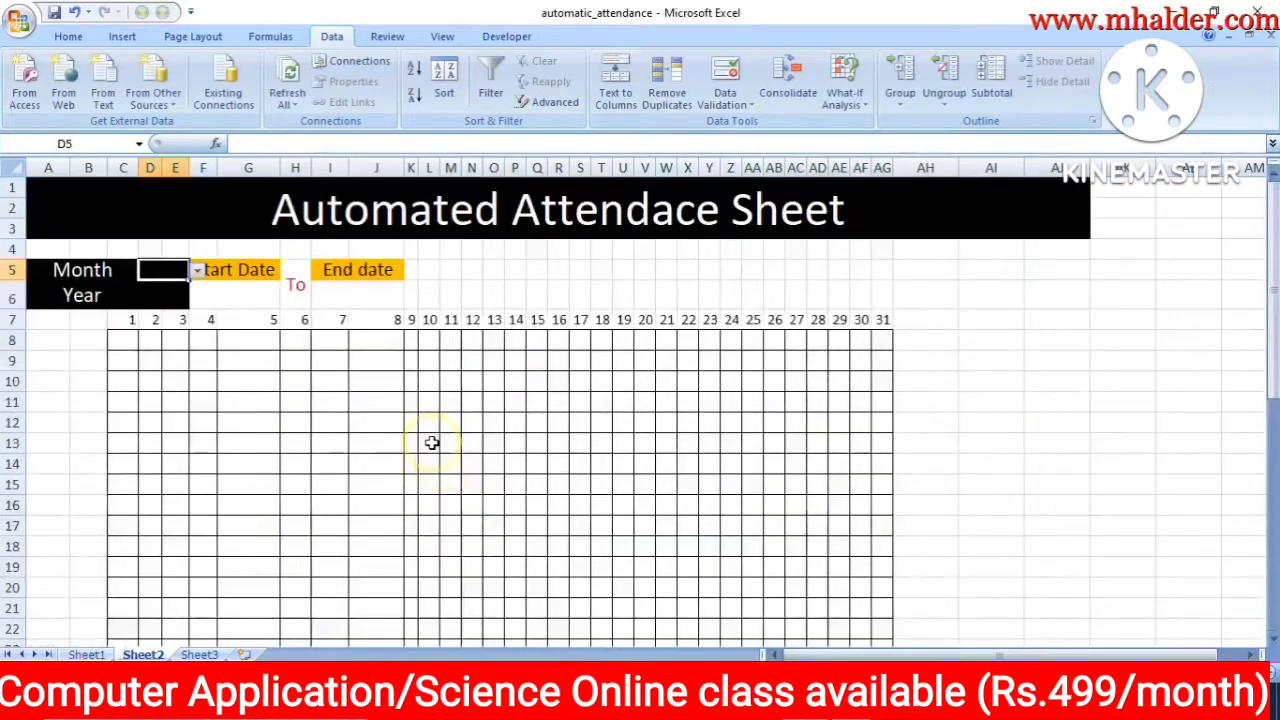
{"action": "left_click", "coordinate": [197, 271]}
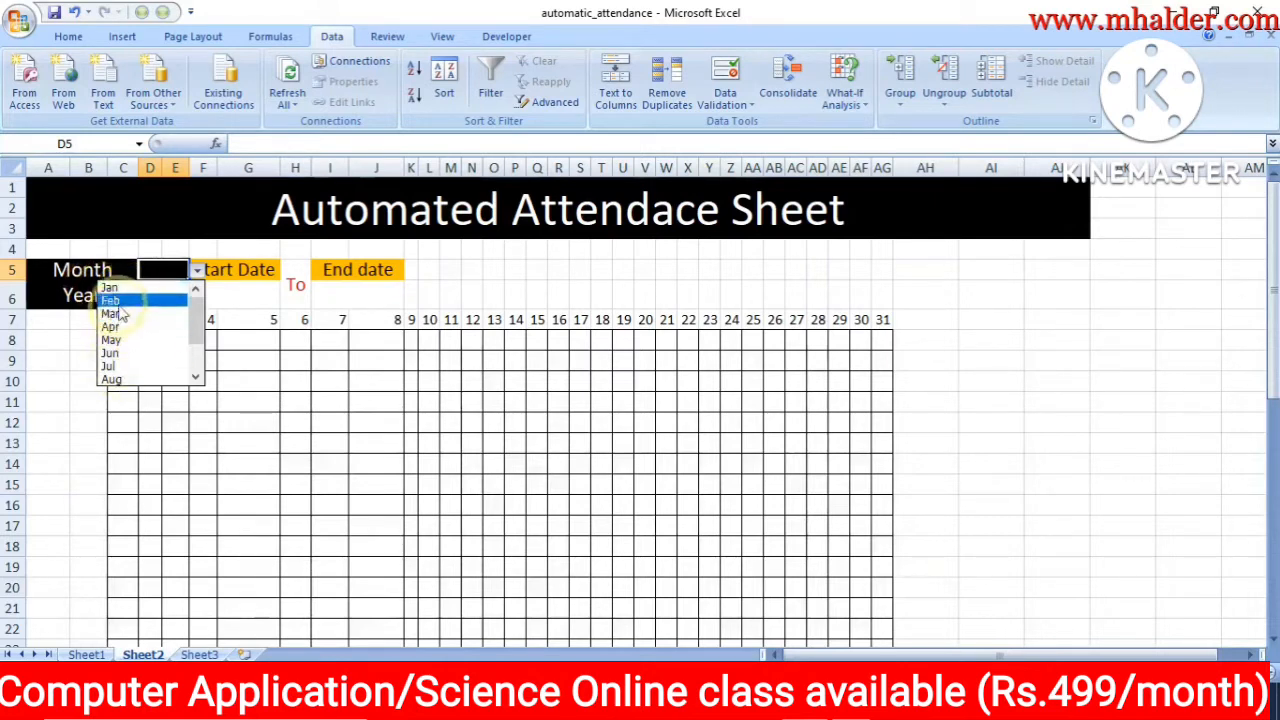
{"action": "left_click", "coordinate": [138, 288]}
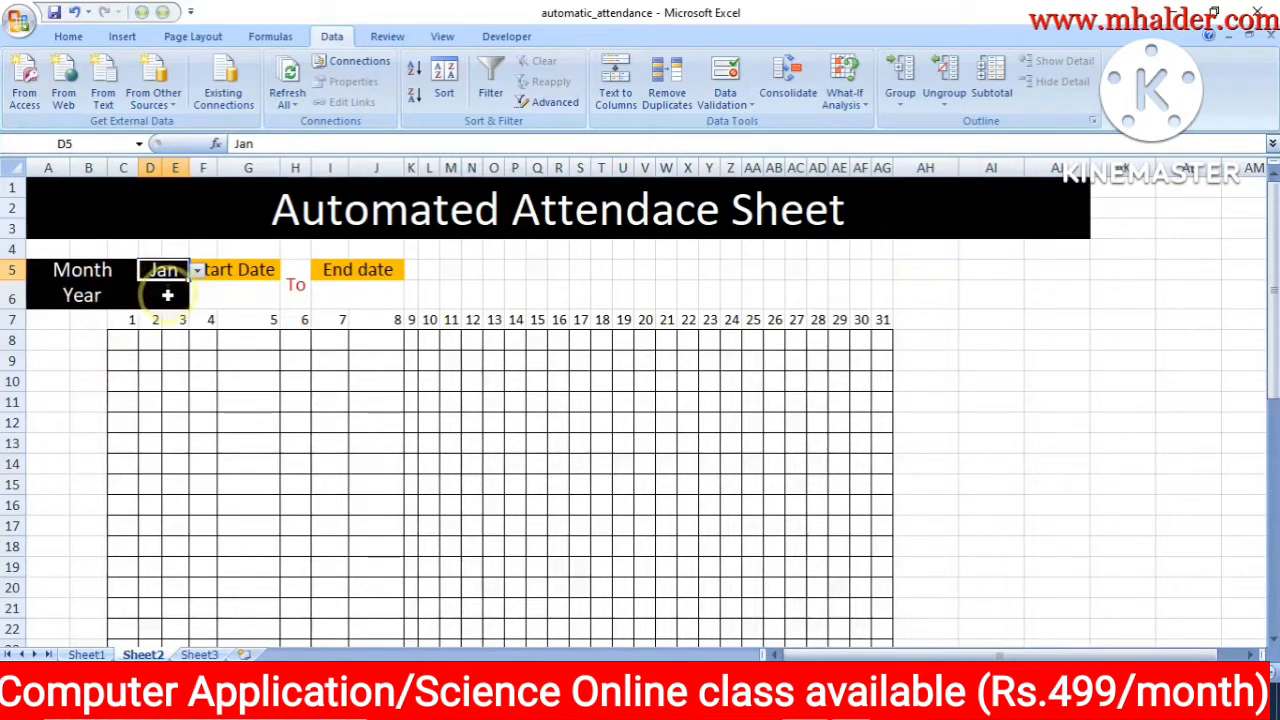
Add list data validation to the Year cell D6 with the source 2022,2023,2024,2025
{"action": "left_click", "coordinate": [167, 295]}
{"action": "left_click", "coordinate": [750, 106]}
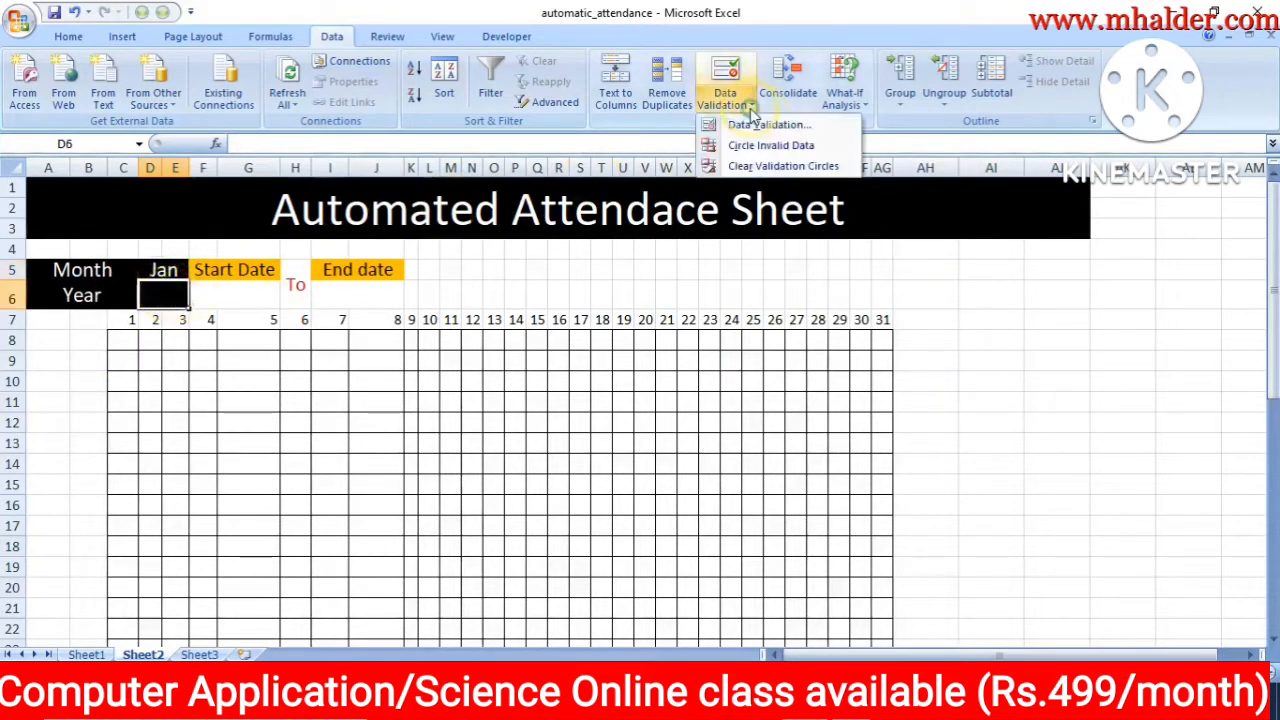
{"action": "left_click", "coordinate": [740, 125]}
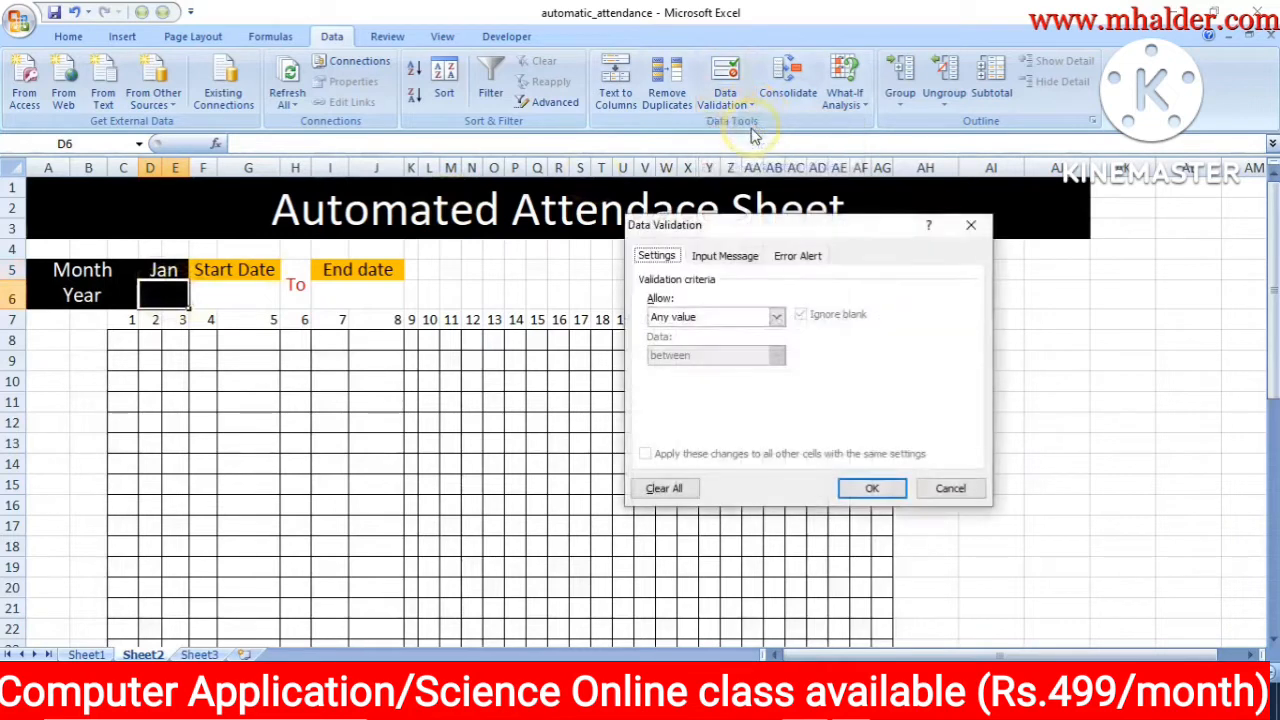
{"action": "left_click", "coordinate": [777, 317]}
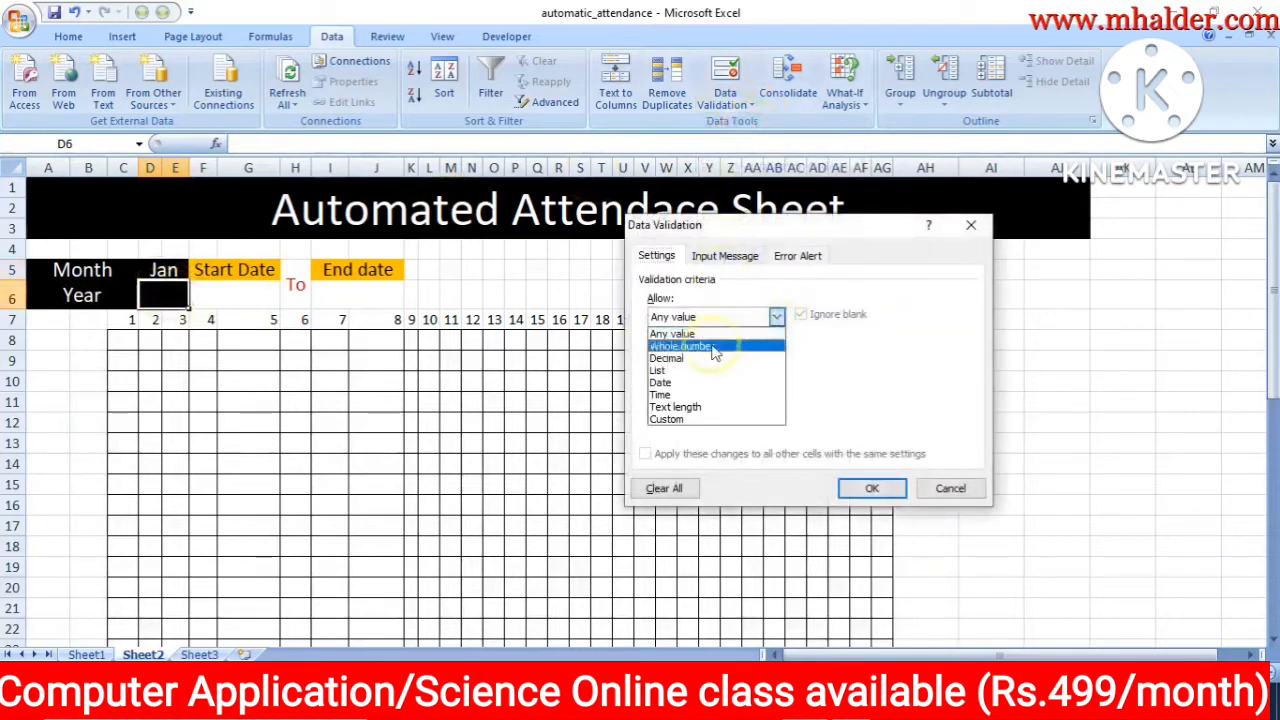
{"action": "left_click", "coordinate": [703, 372]}
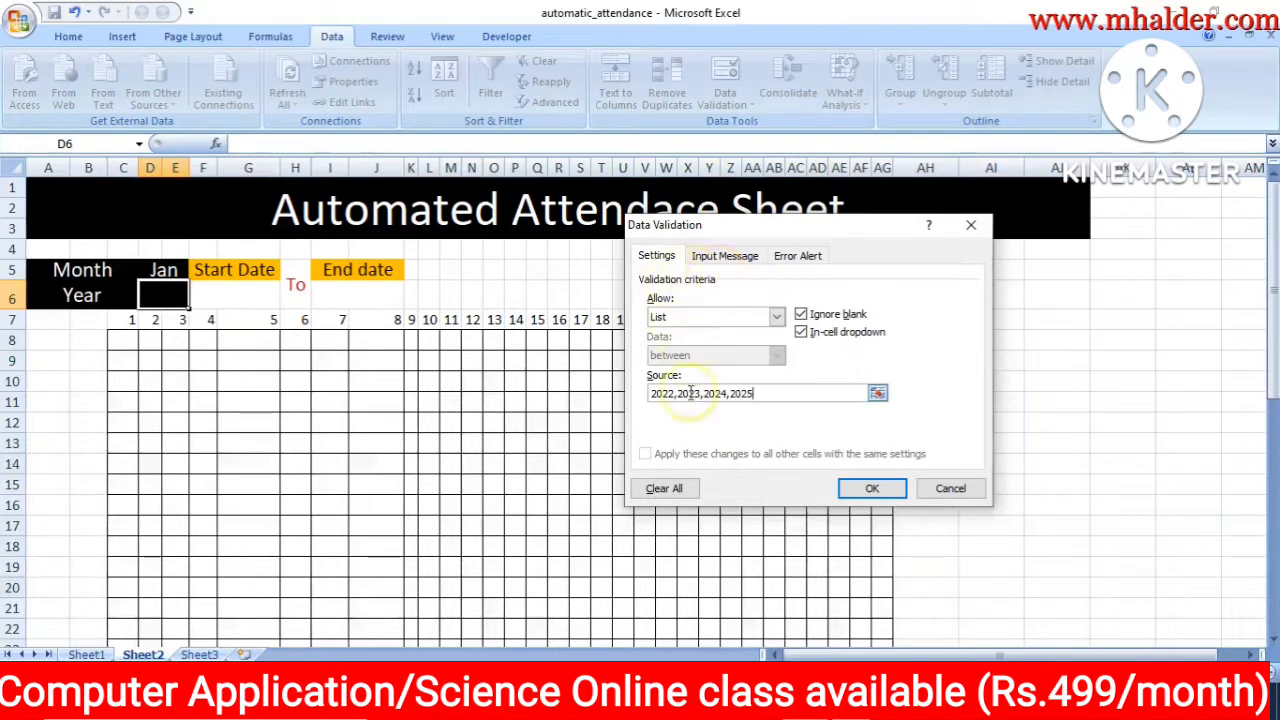
{"action": "left_click", "coordinate": [866, 489]}
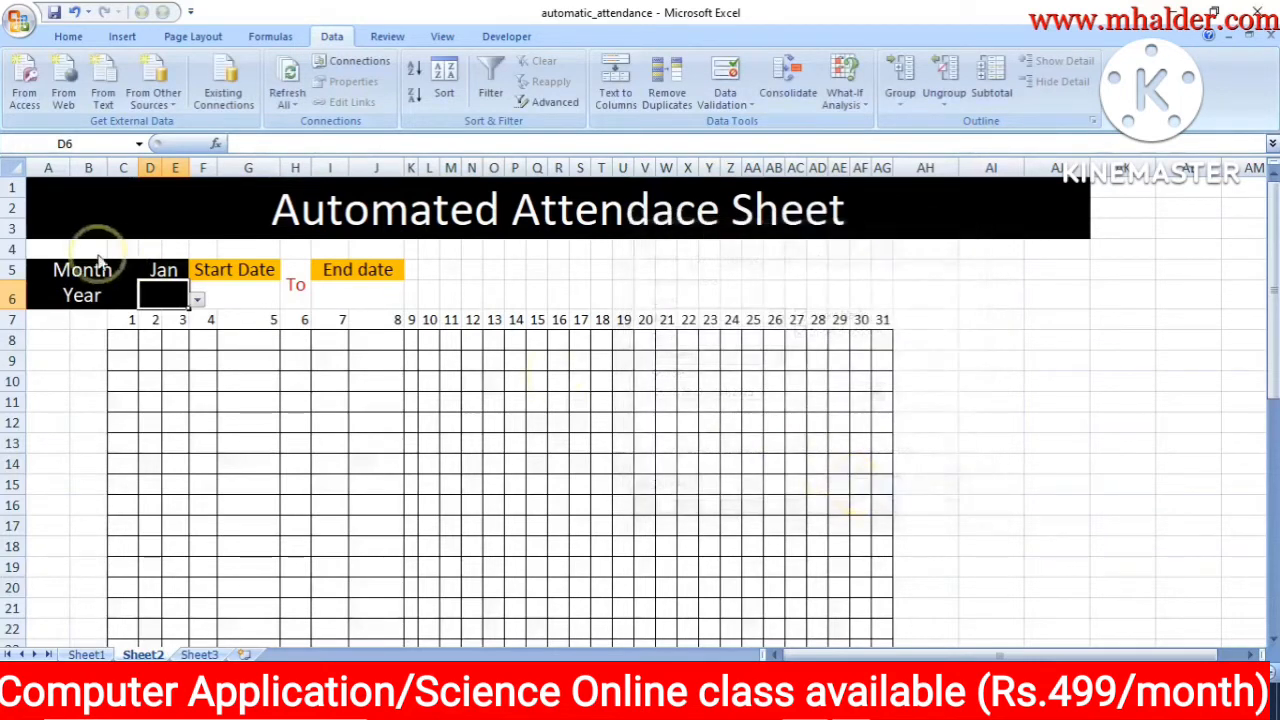
Choose 2022 from the Year dropdown in D6 and widen column E slightly so the year fits
{"action": "left_click", "coordinate": [198, 300]}
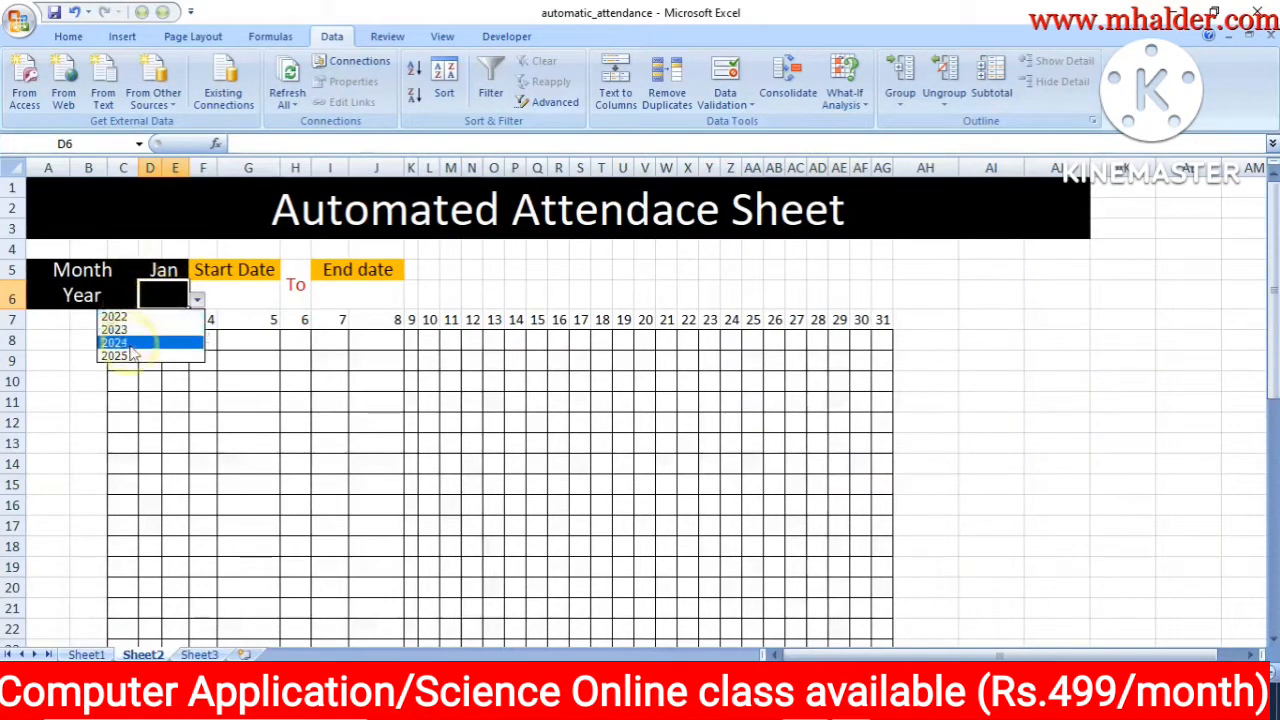
{"action": "left_click", "coordinate": [874, 310]}
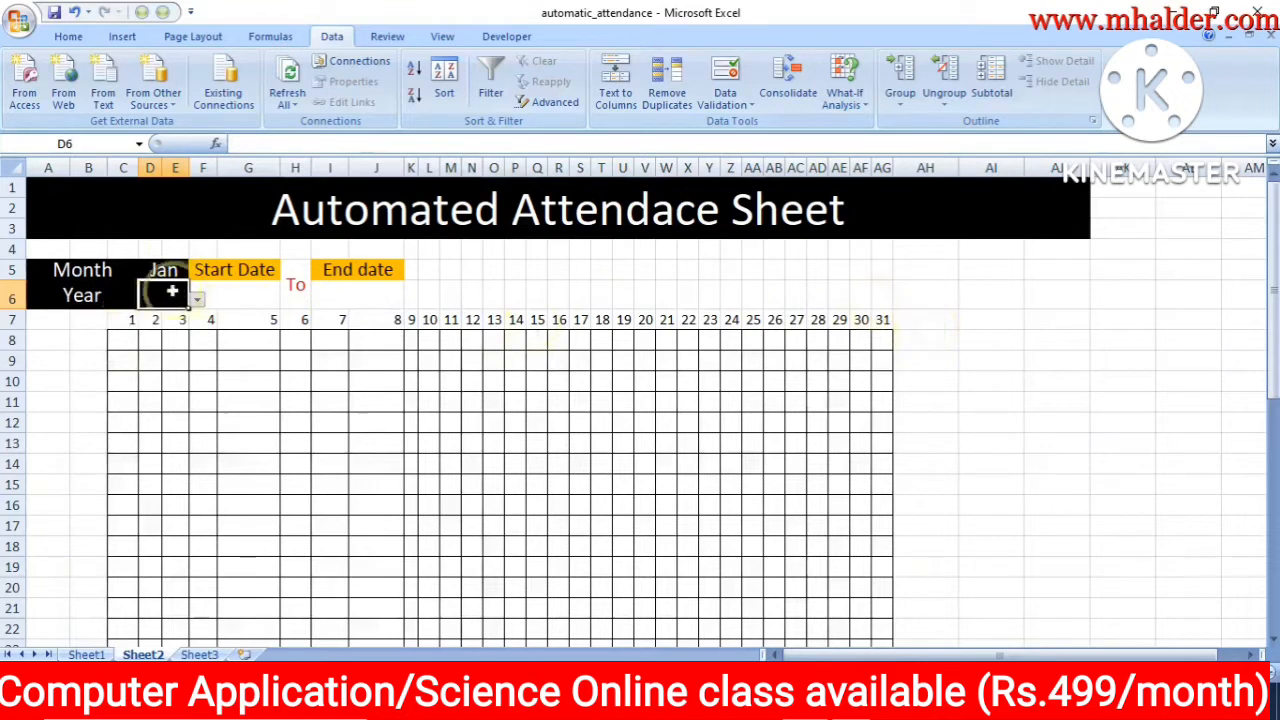
{"action": "left_click", "coordinate": [197, 302]}
{"action": "left_click", "coordinate": [118, 316]}
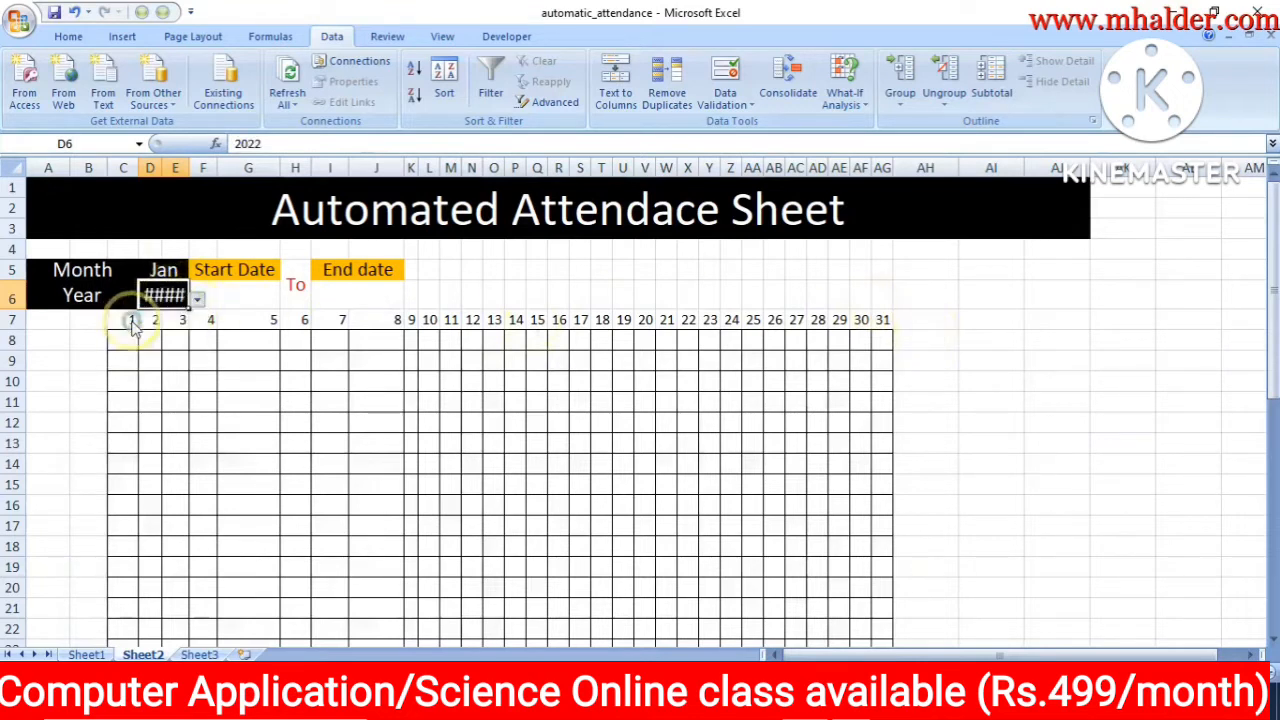
{"action": "left_click_drag", "start_coordinate": [189, 163], "coordinate": [200, 163]}
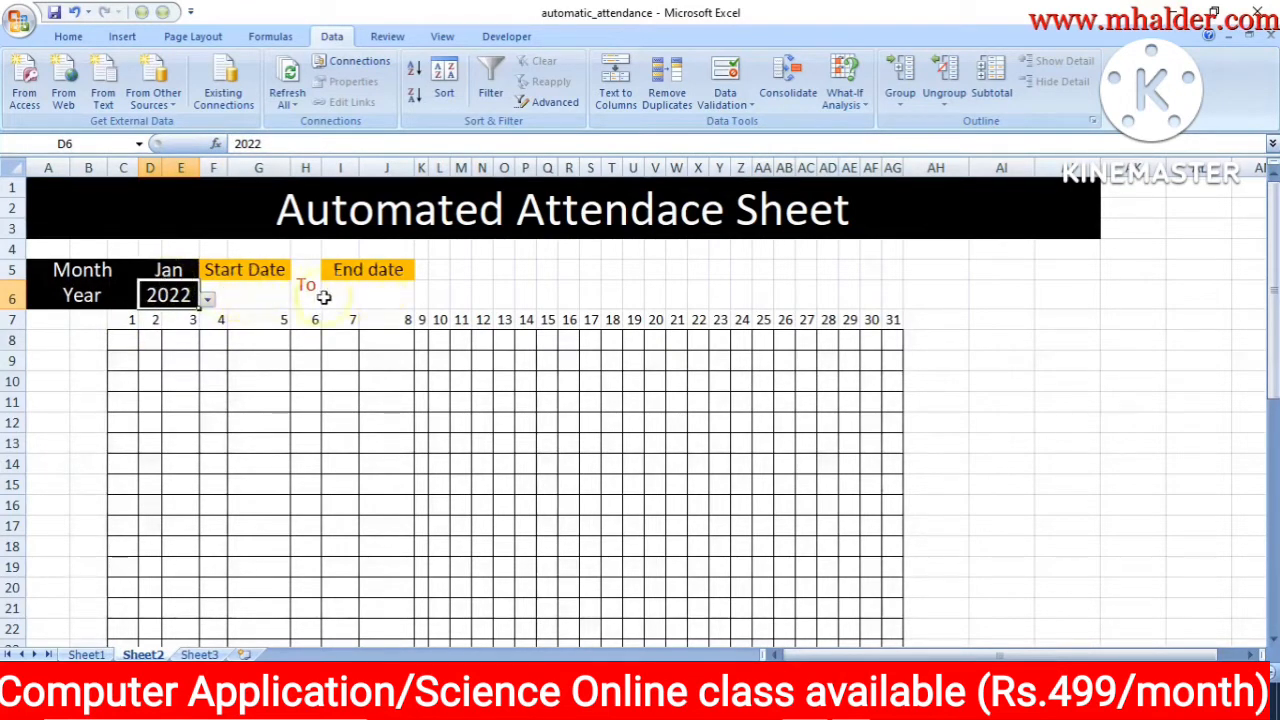
Enter the formula =DATEVALUE("1"&D5&D6) in cell F6 below Start Date
{"action": "left_click", "coordinate": [234, 292]}
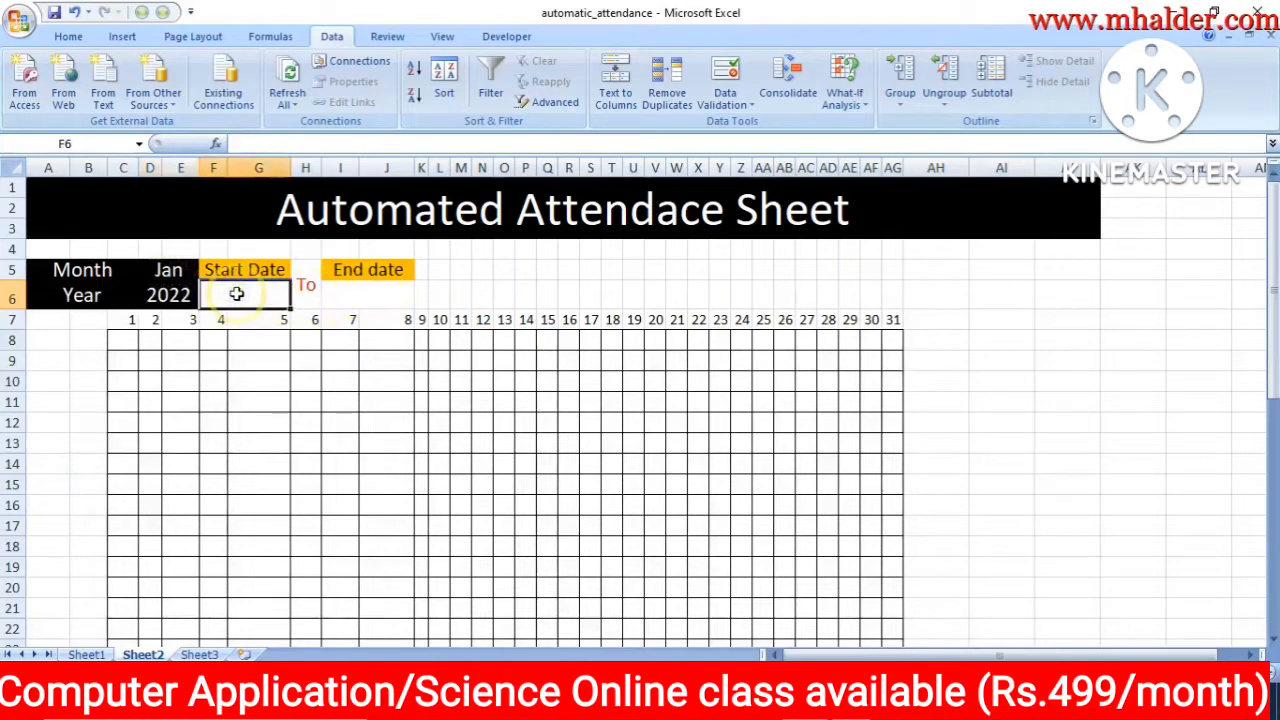
{"action": "left_click", "coordinate": [346, 295]}
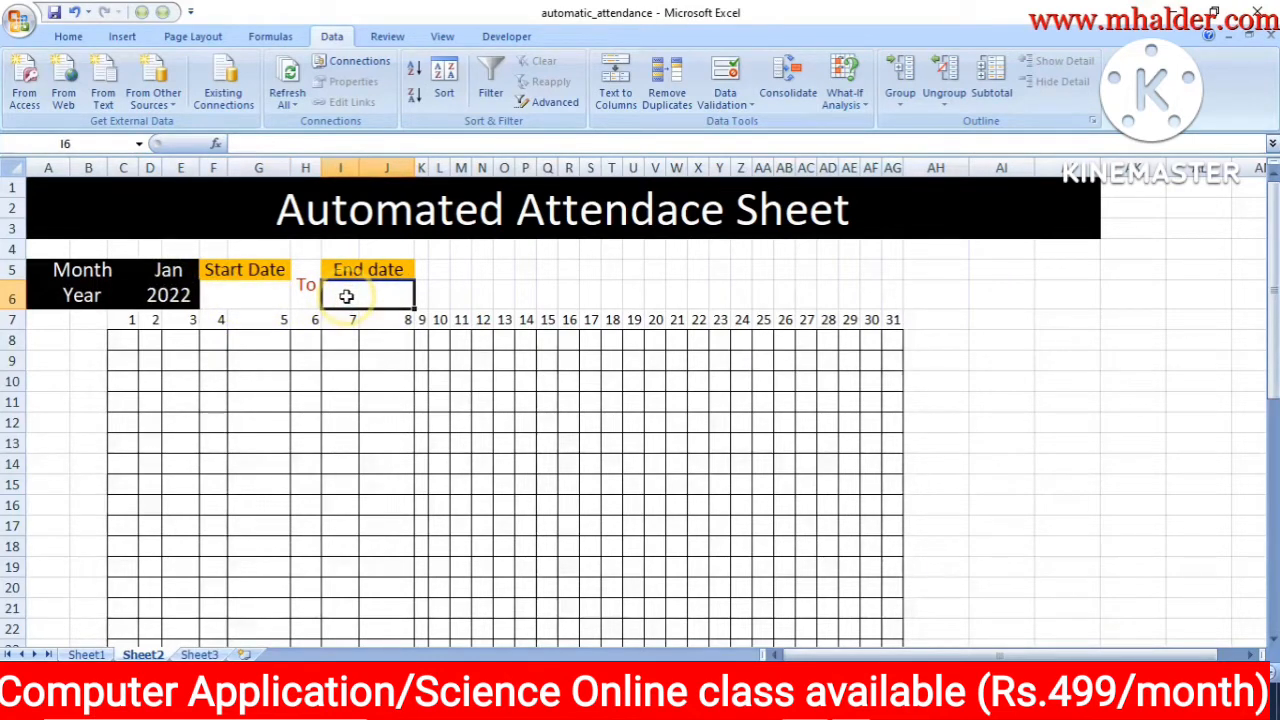
{"action": "left_click", "coordinate": [248, 295]}
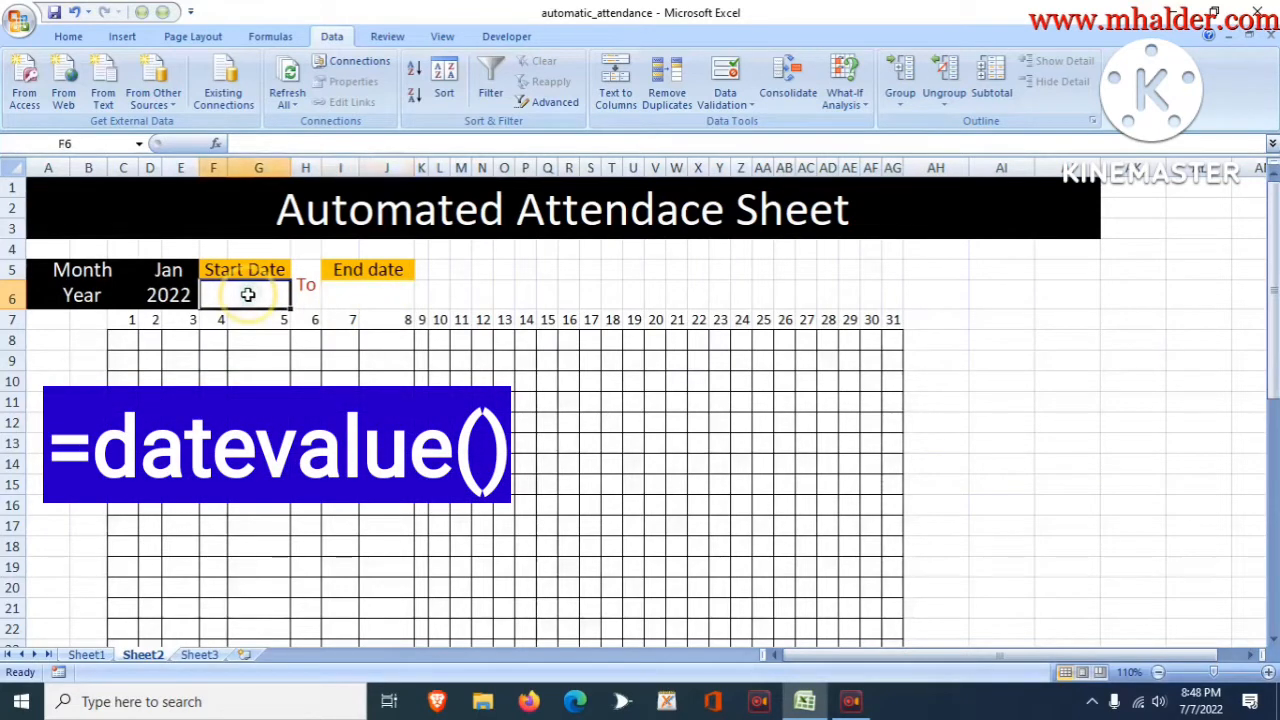
{"action": "type", "text": "=date"}
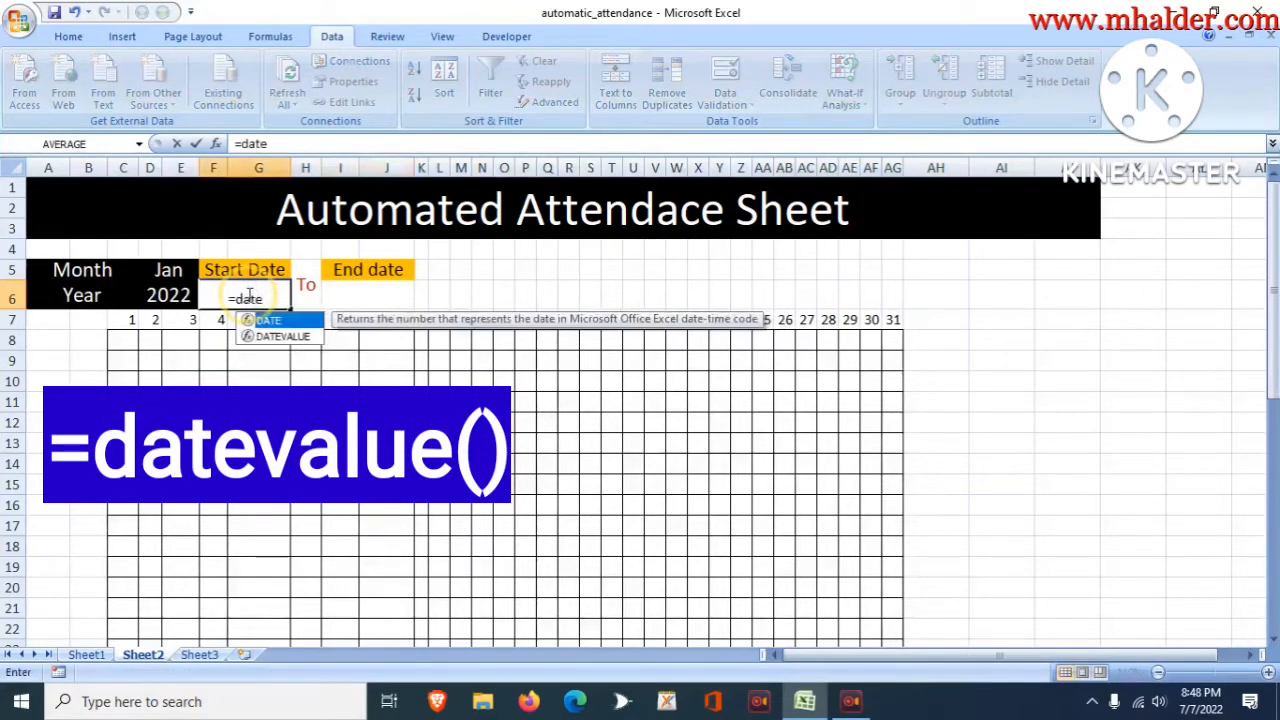
{"action": "key", "text": "Down"}
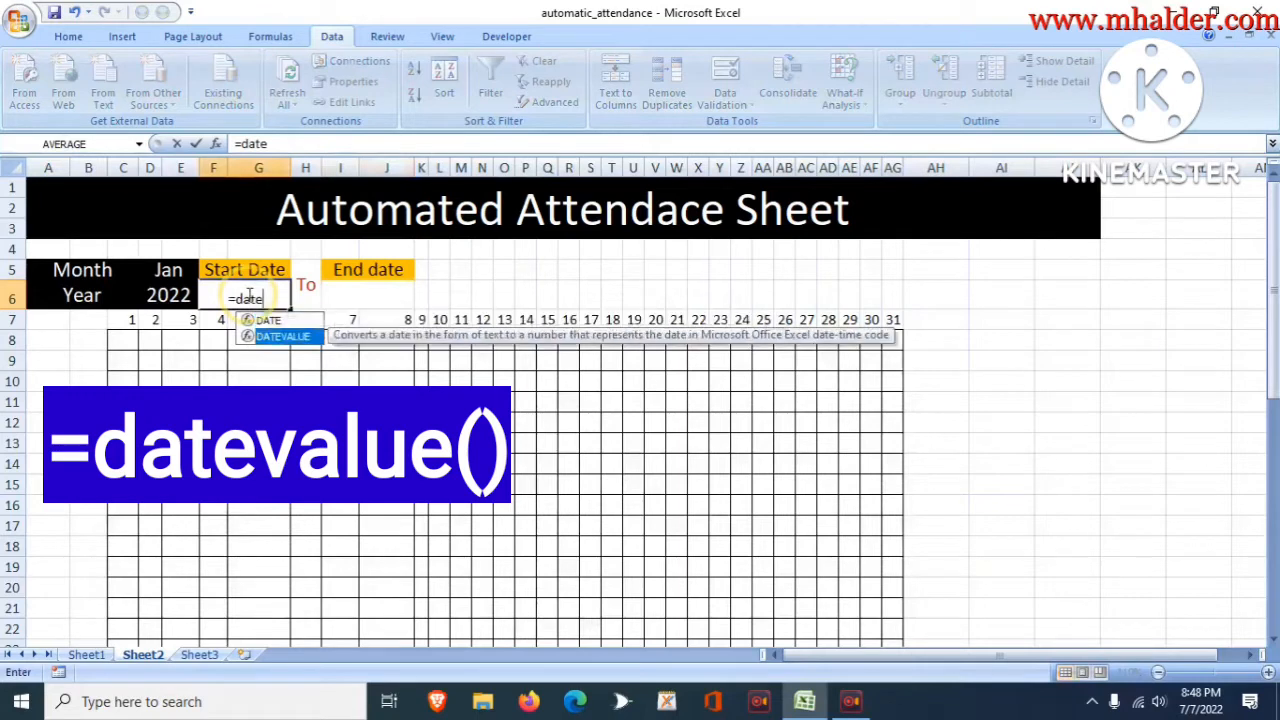
{"action": "key", "text": "Tab"}
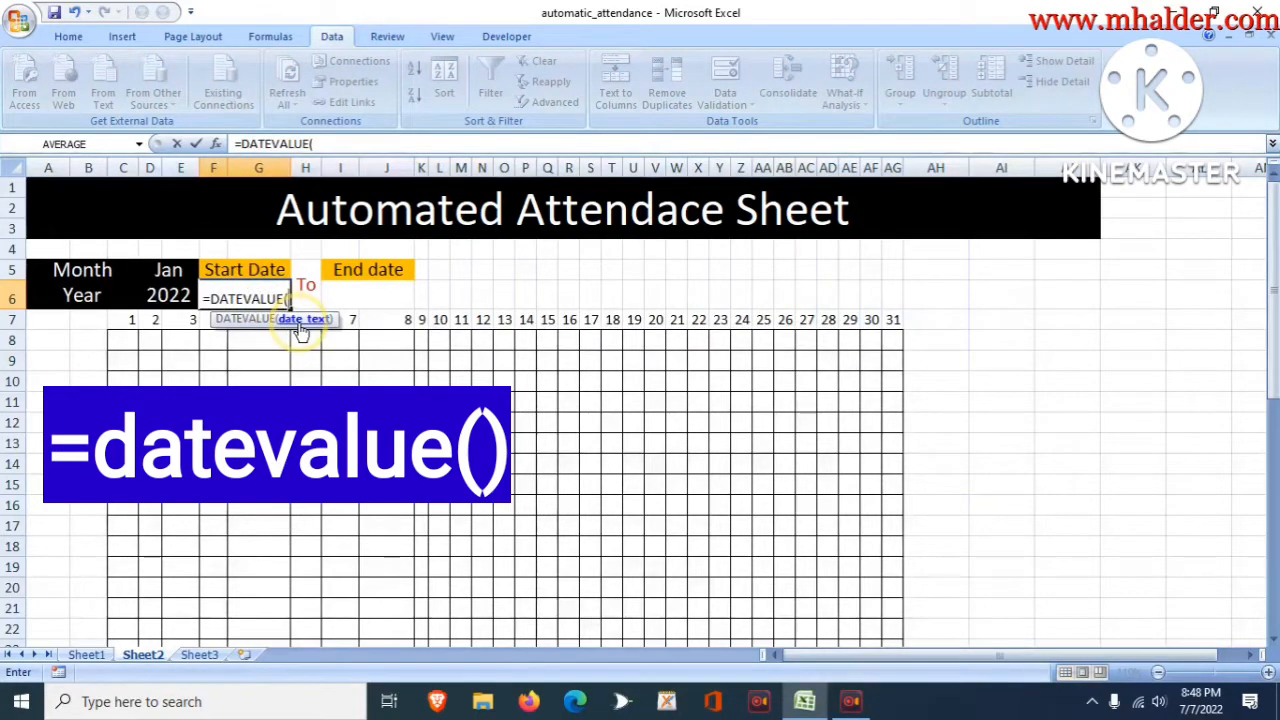
{"action": "type", "text": "\""}
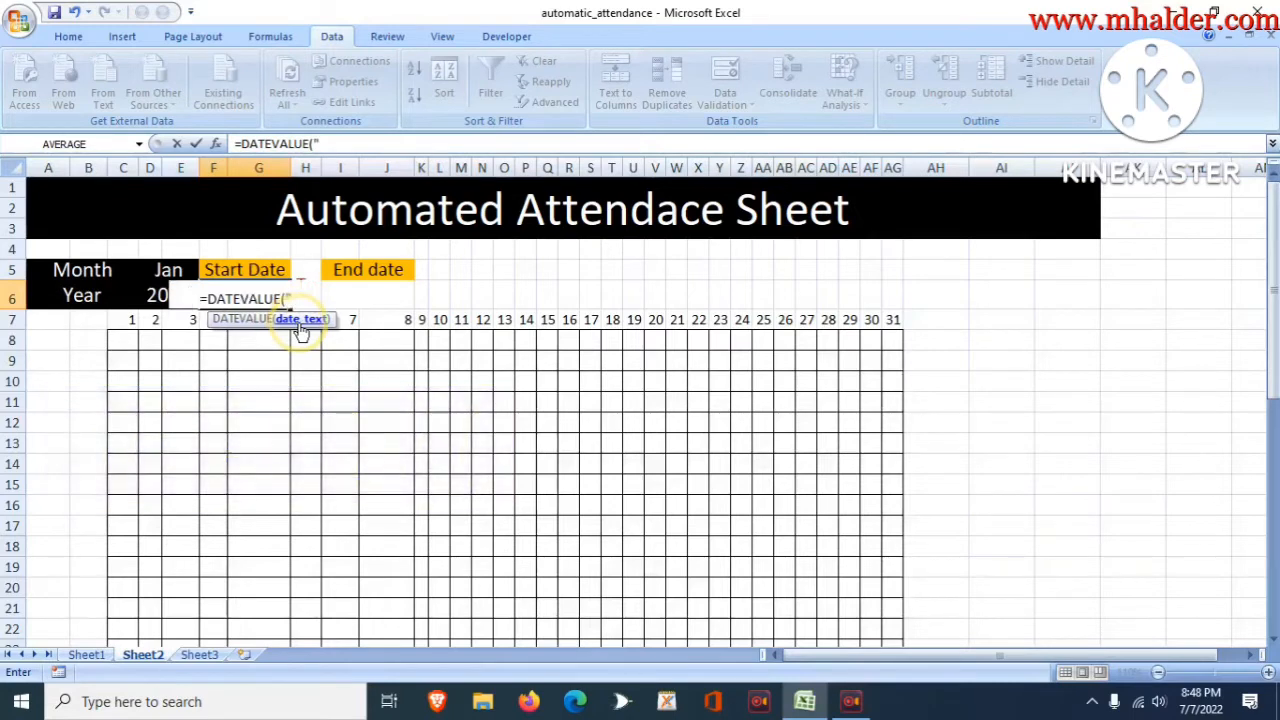
{"action": "type", "text": "1\""}
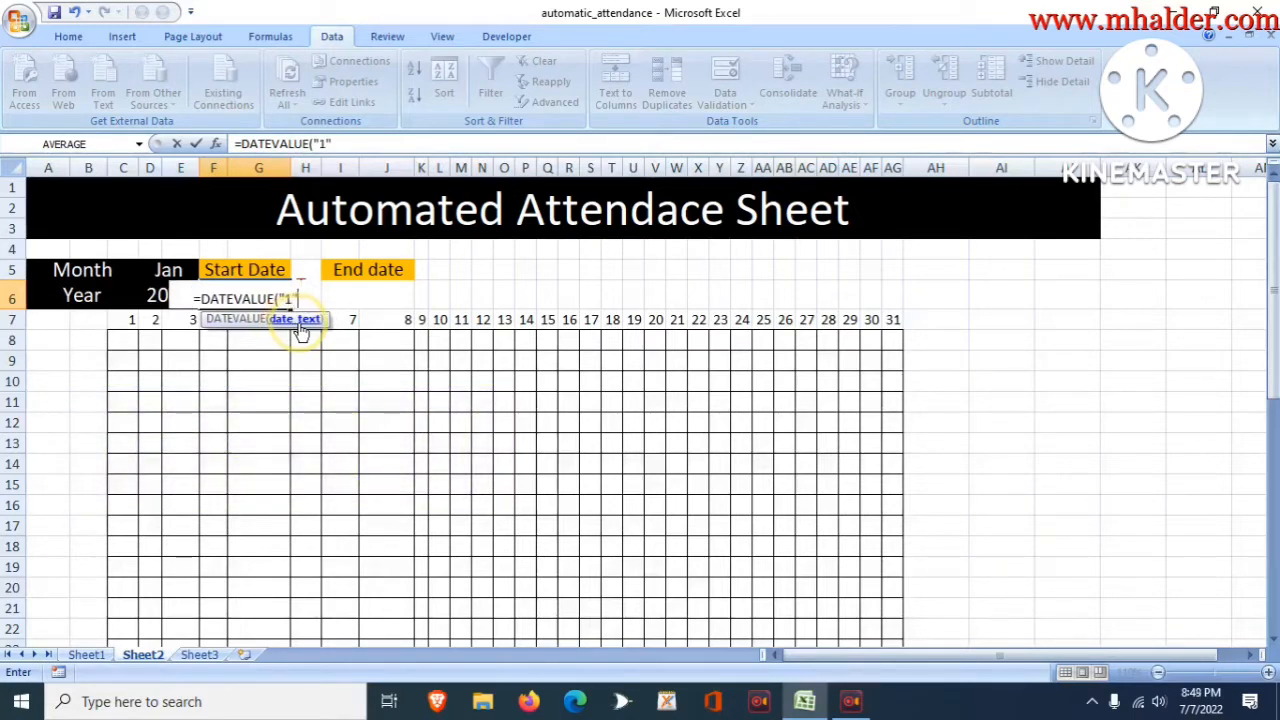
{"action": "type", "text": "&"}
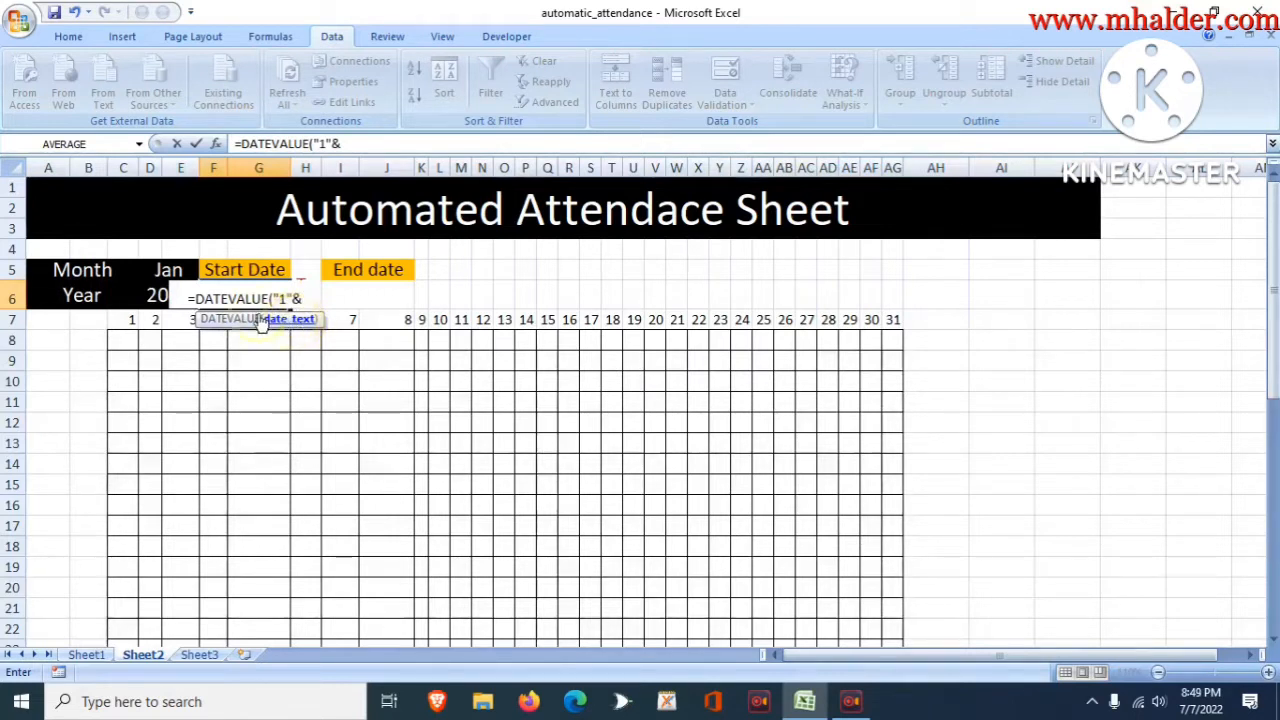
{"action": "left_click", "coordinate": [173, 266]}
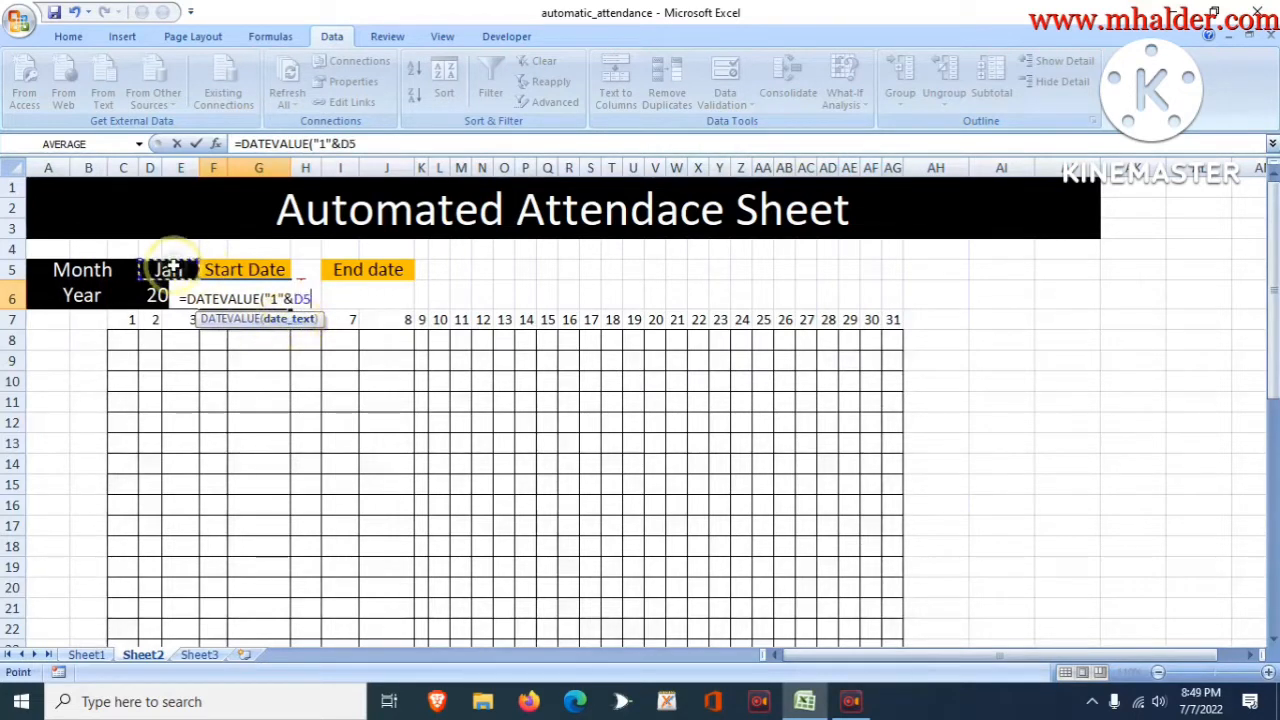
{"action": "type", "text": "&"}
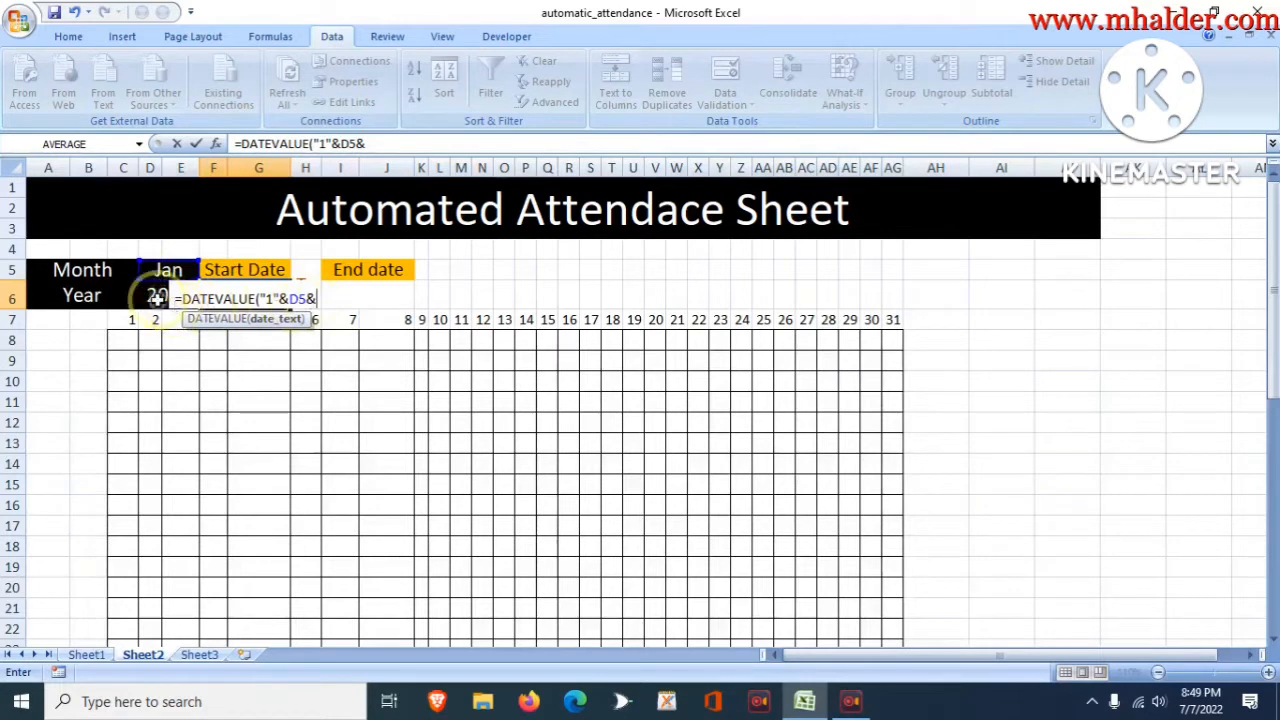
{"action": "left_click", "coordinate": [157, 298]}
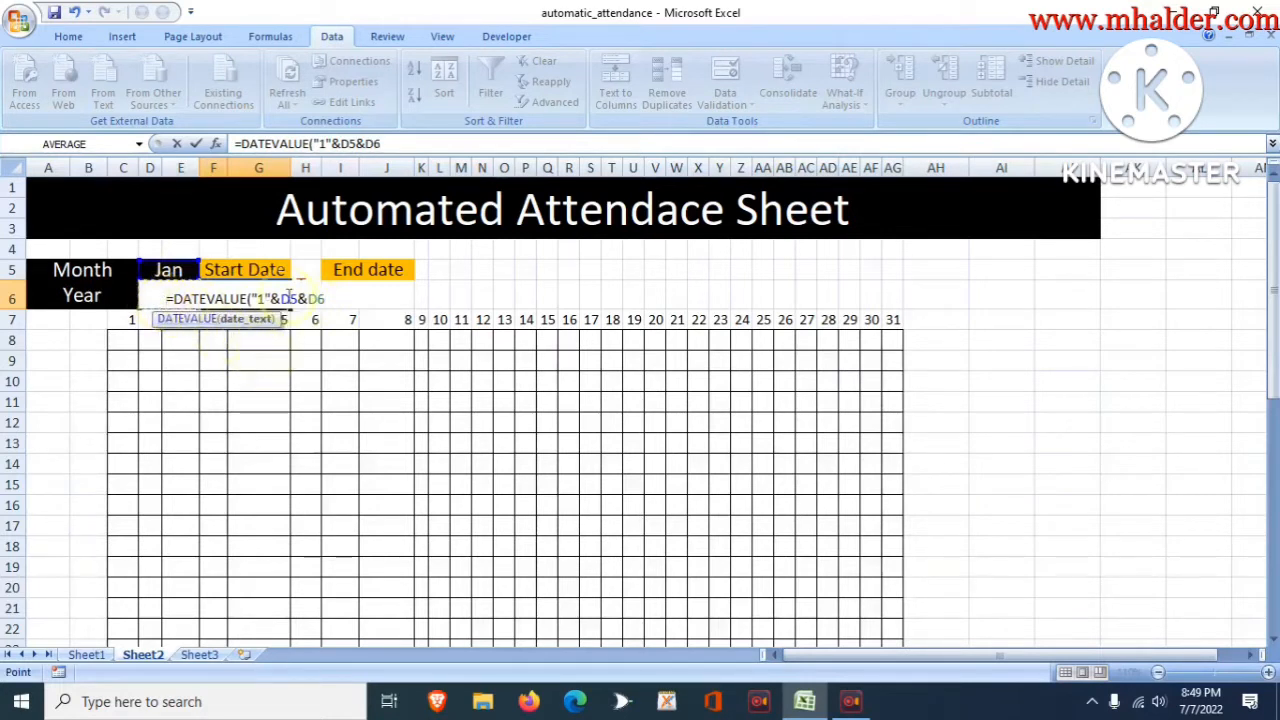
{"action": "type", "text": ")"}
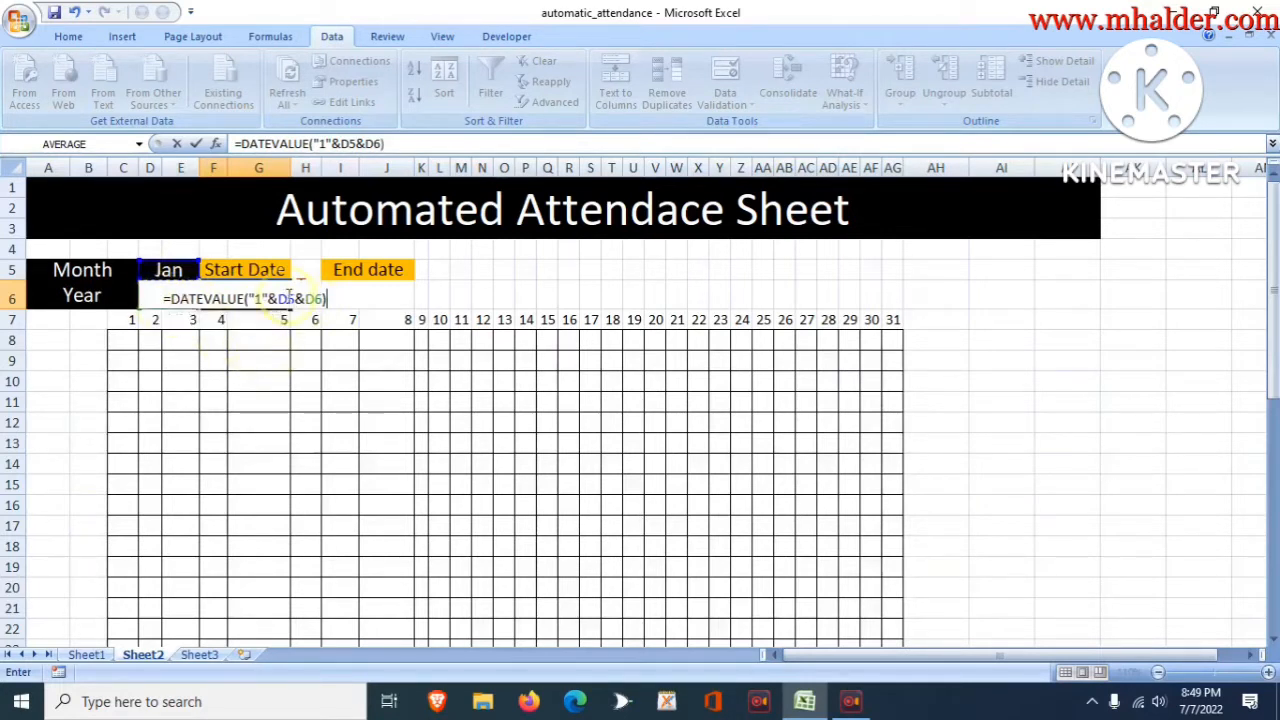
{"action": "key", "text": "Return"}
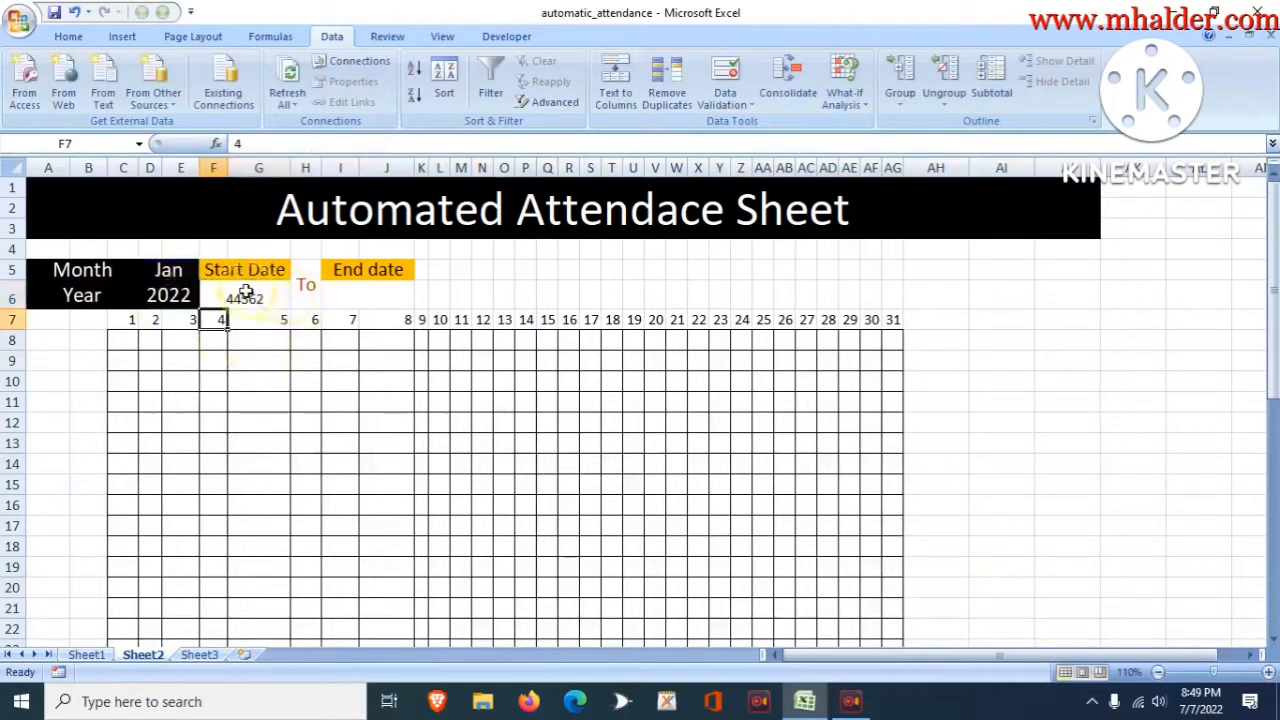
Apply the Short Date format to the start date in F6 and refine it to the custom number format dd-mmm
{"action": "left_click", "coordinate": [250, 297]}
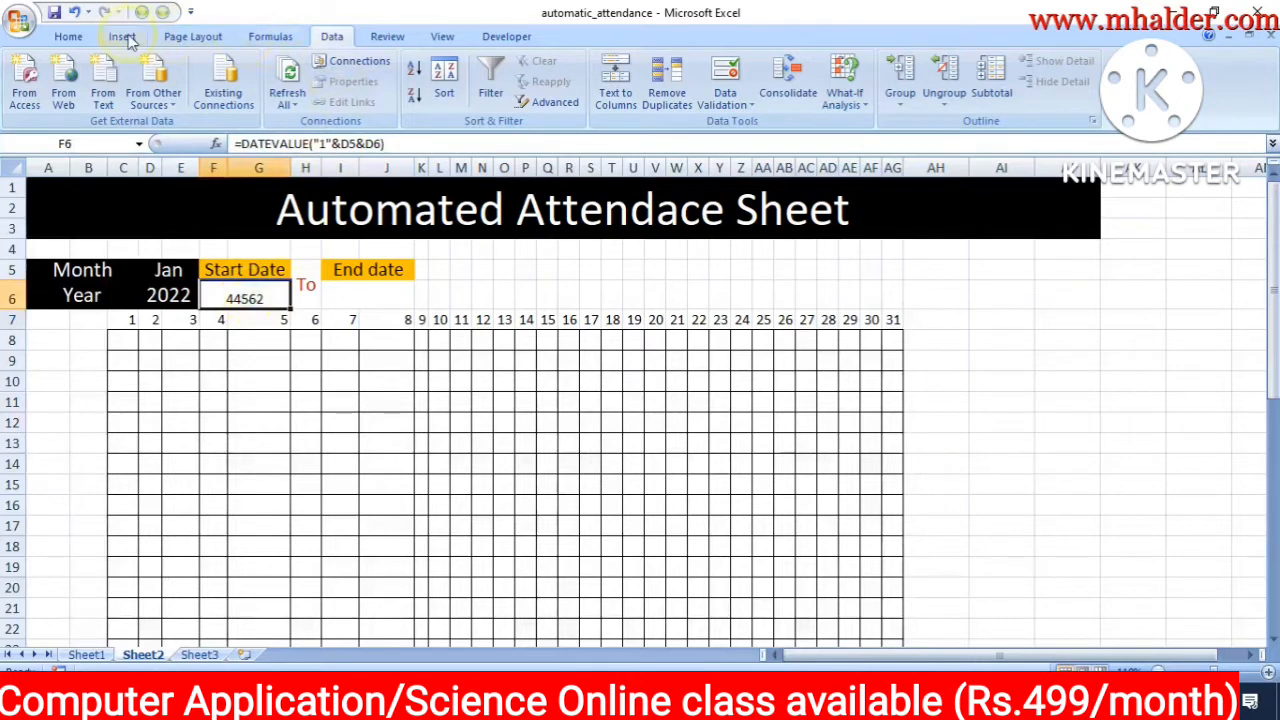
{"action": "left_click", "coordinate": [80, 37]}
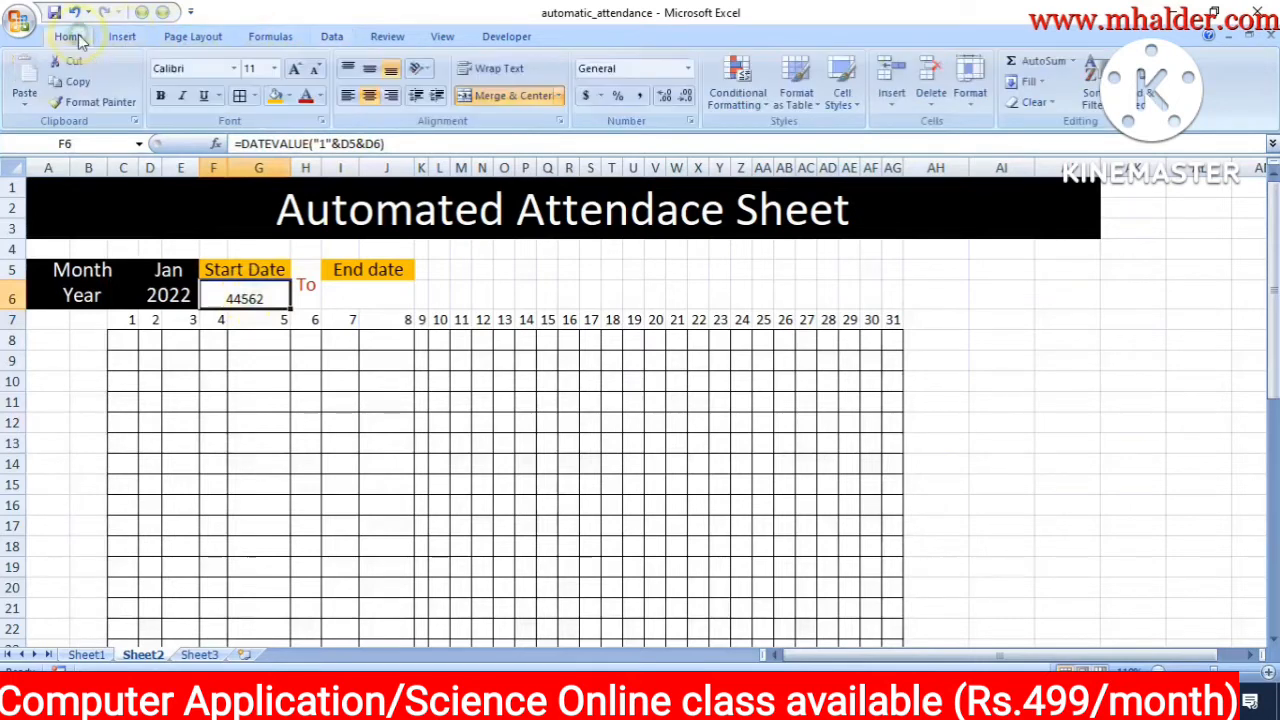
{"action": "left_click", "coordinate": [690, 70]}
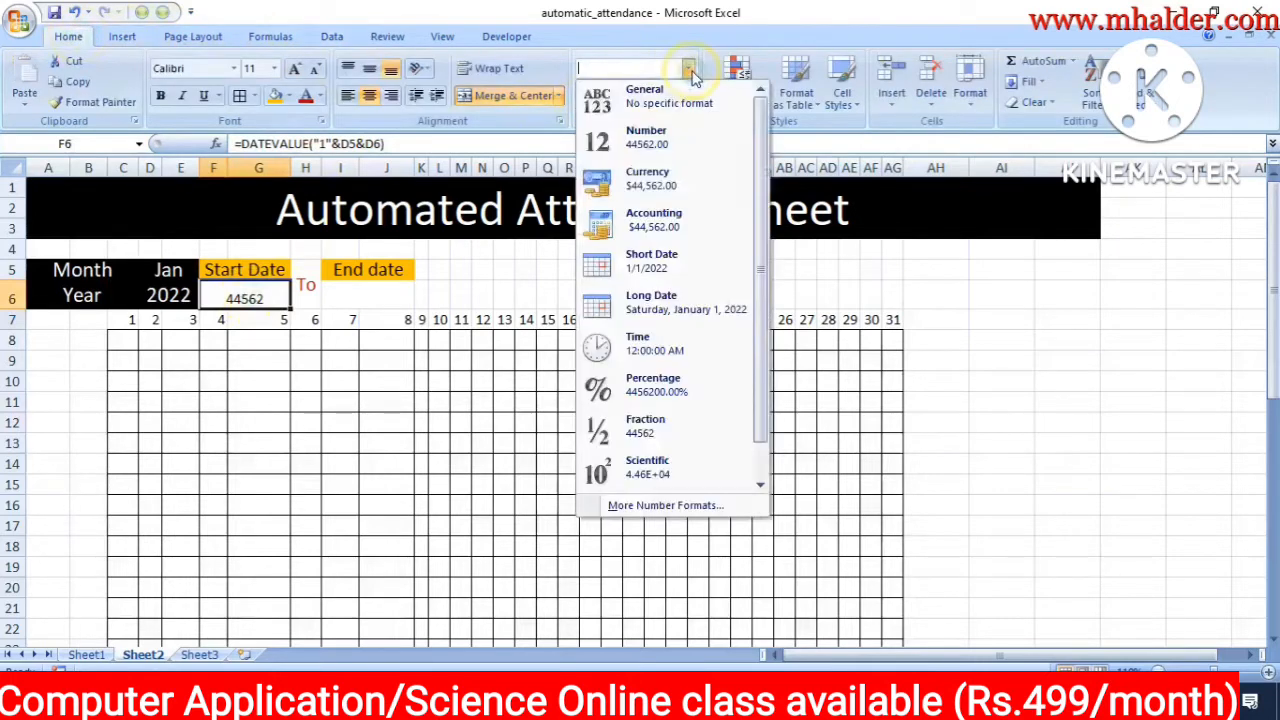
{"action": "left_click", "coordinate": [661, 262]}
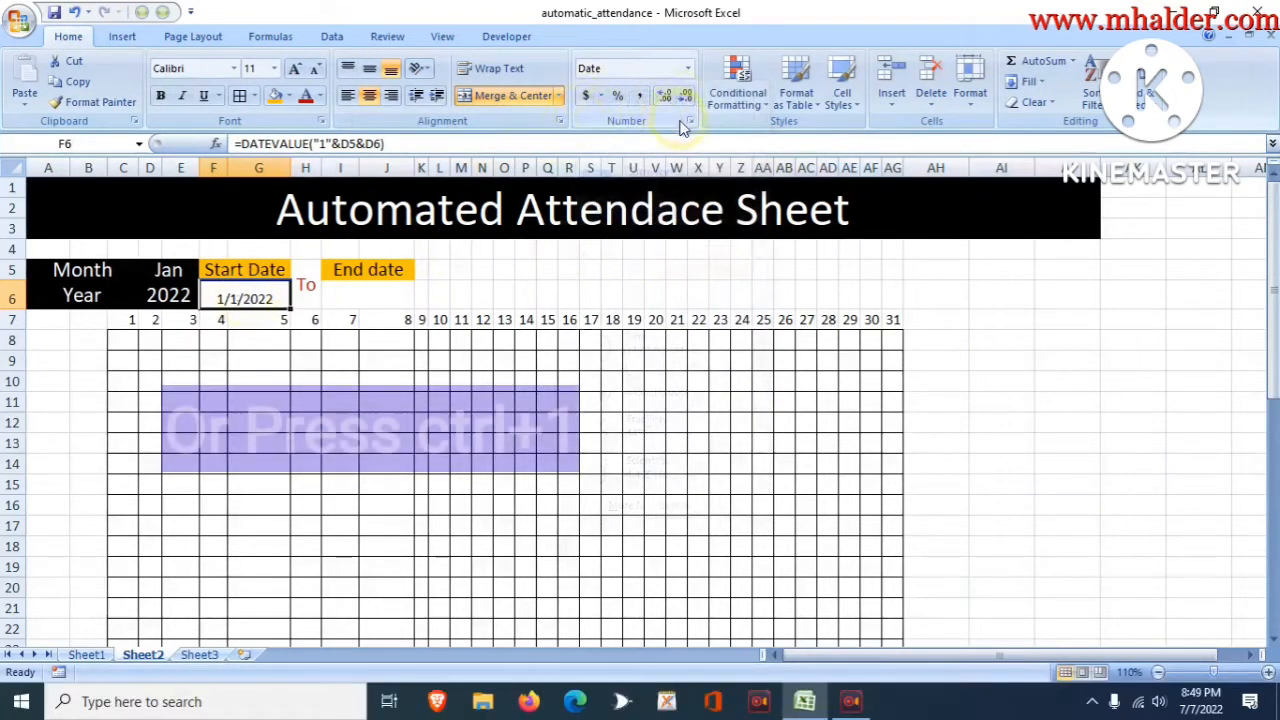
{"action": "left_click", "coordinate": [687, 68]}
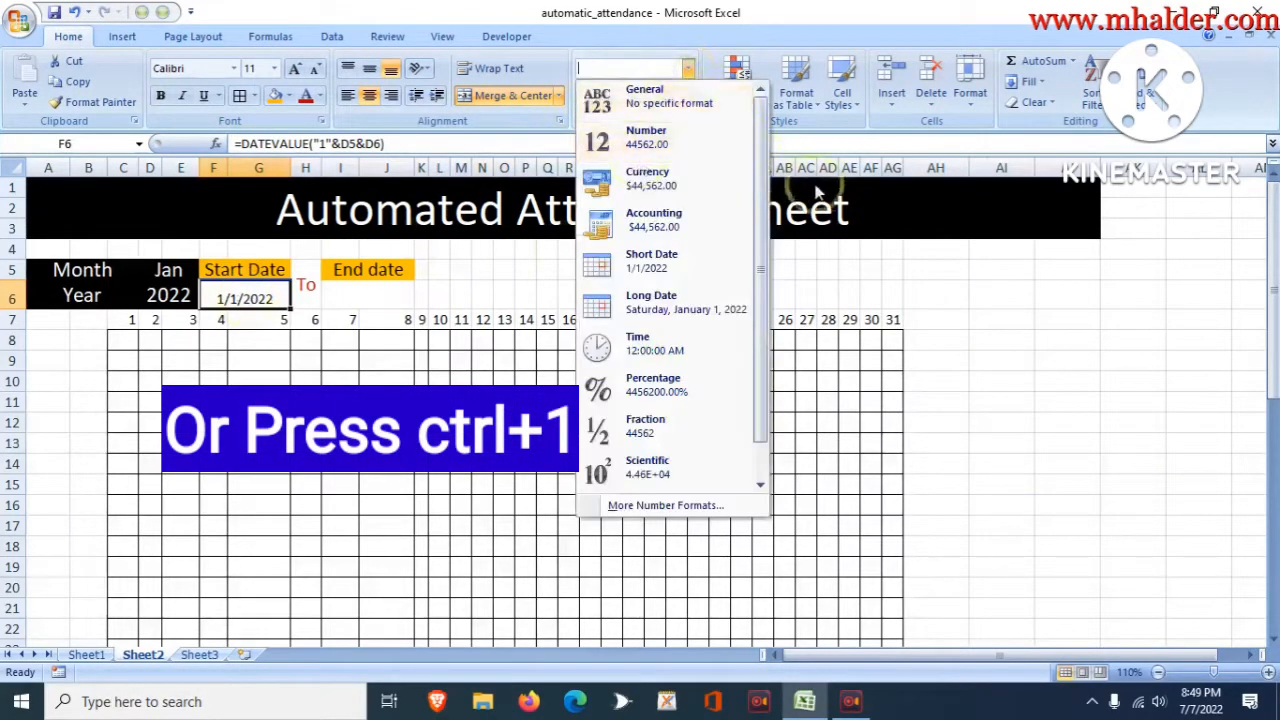
{"action": "left_click", "coordinate": [1006, 300]}
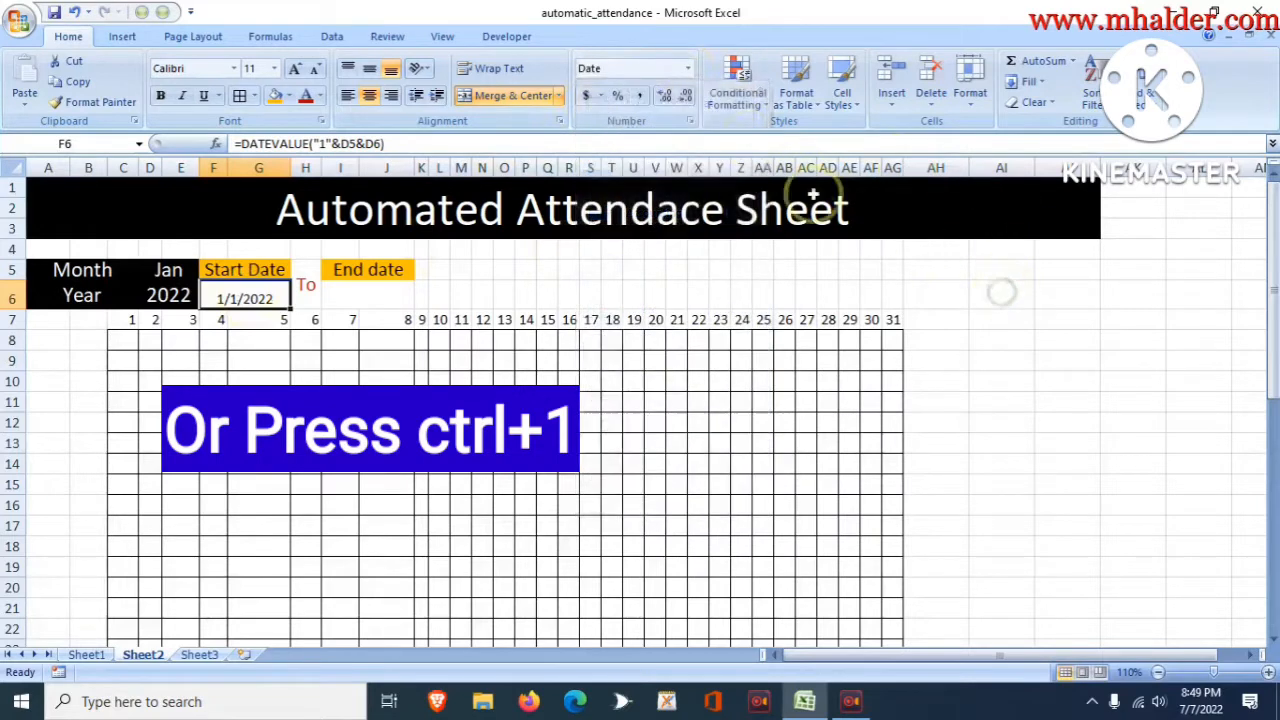
{"action": "left_click", "coordinate": [694, 123]}
{"action": "left_click", "coordinate": [605, 362]}
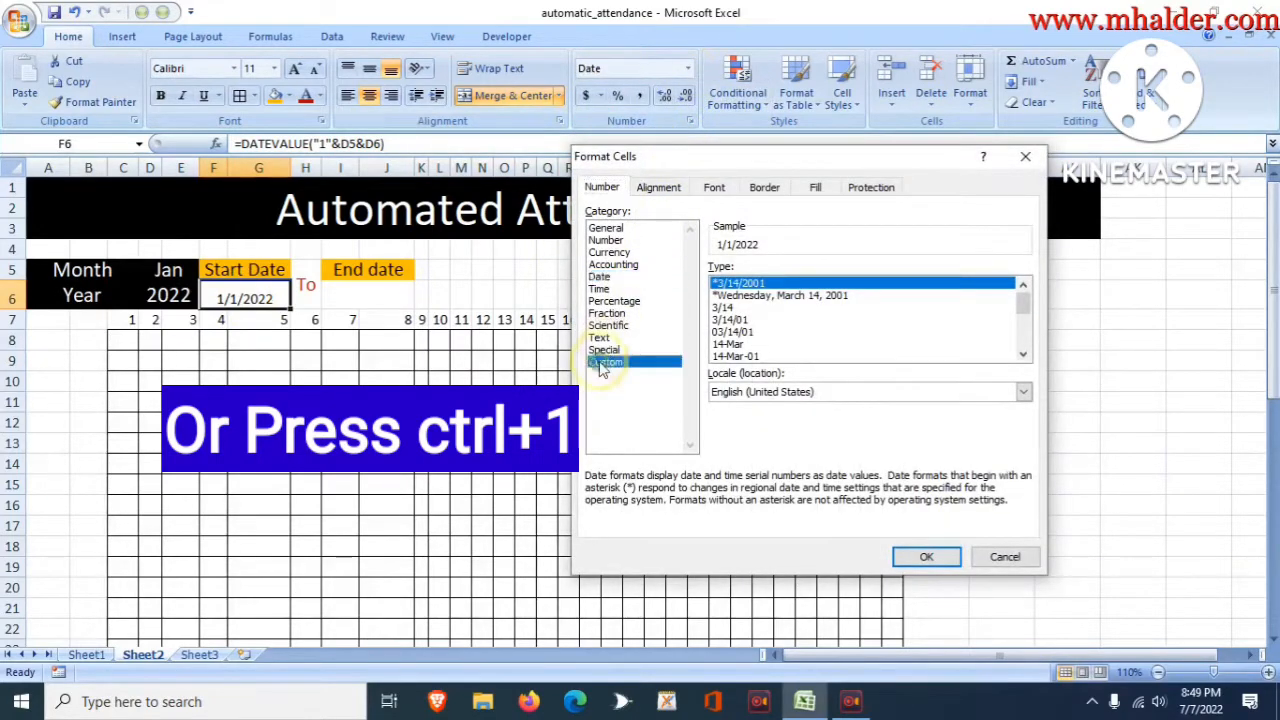
{"action": "left_click_drag", "start_coordinate": [760, 284], "coordinate": [706, 288]}
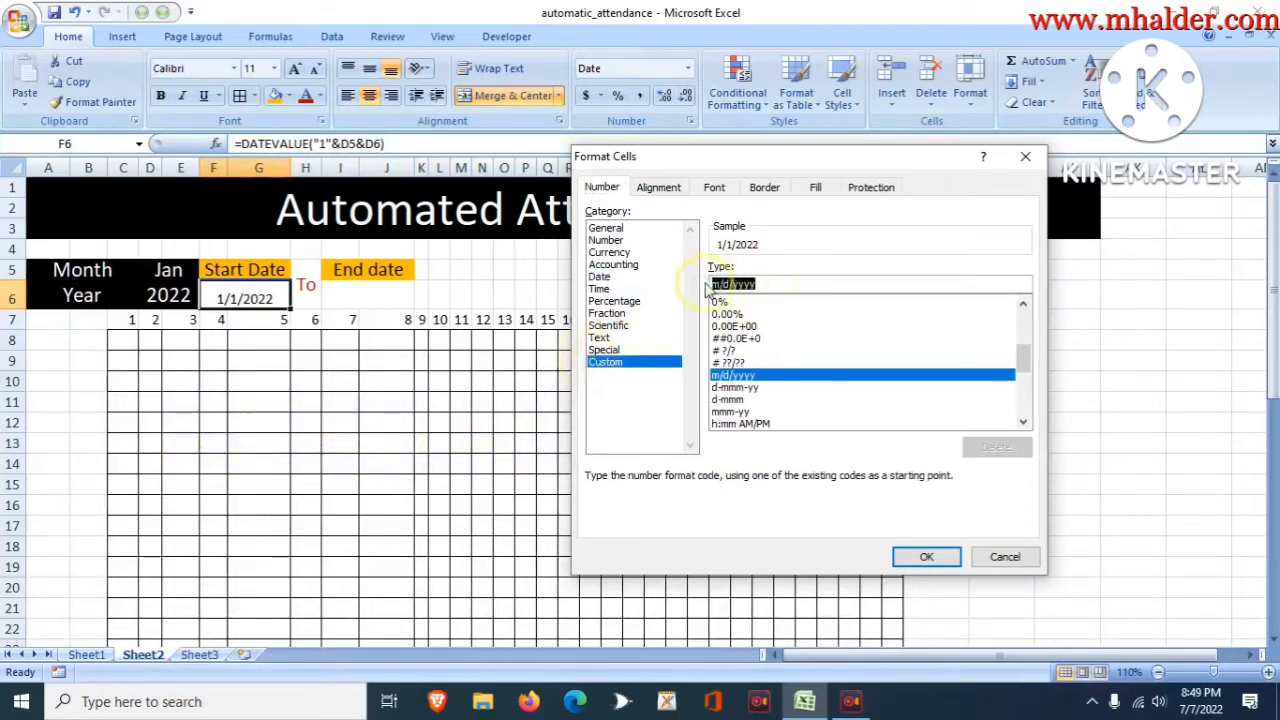
{"action": "type", "text": "dd-mmm"}
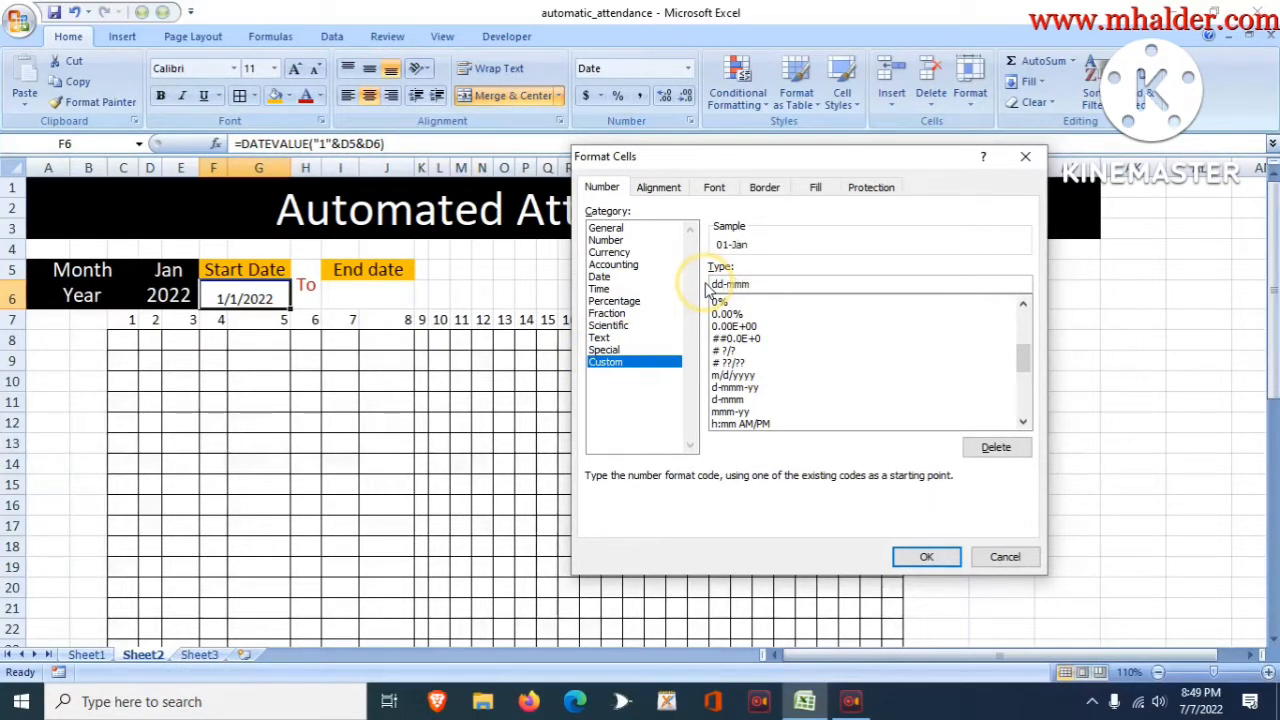
{"action": "left_click", "coordinate": [927, 556]}
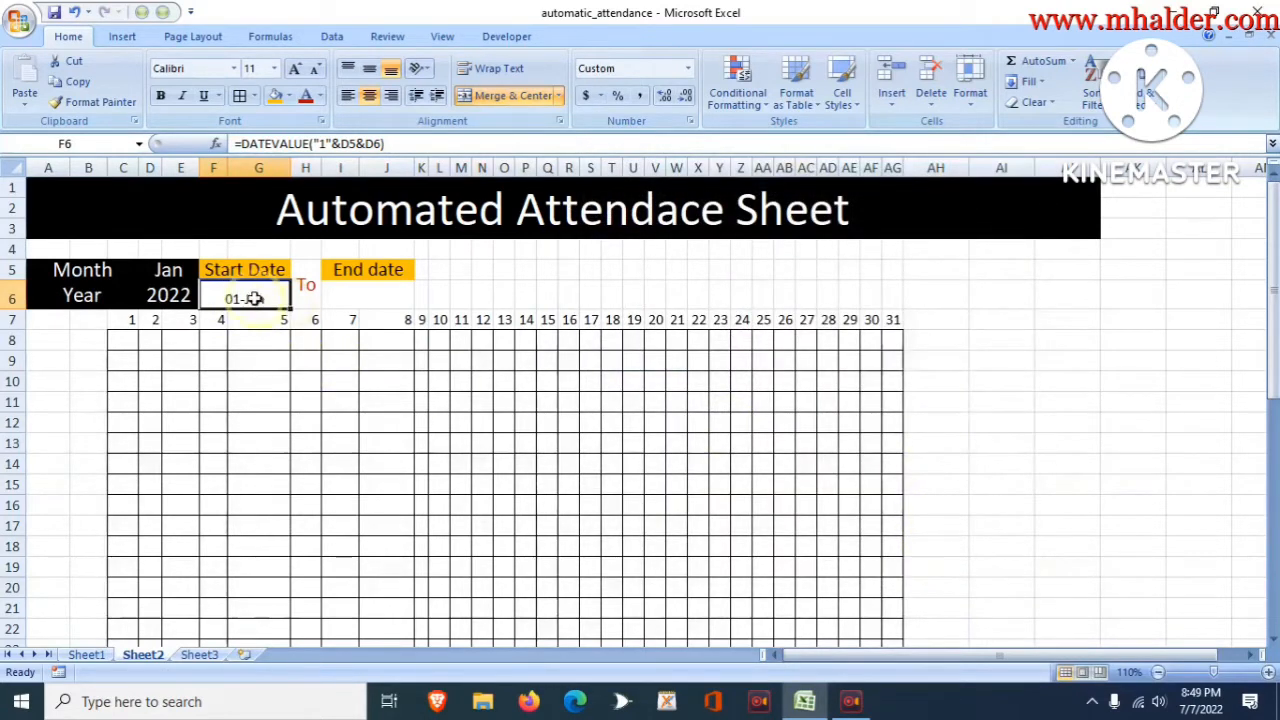
Increase the font size of the start date in F6 to 16
{"action": "left_click", "coordinate": [295, 68]}
{"action": "left_click", "coordinate": [295, 68]}
{"action": "left_click", "coordinate": [295, 68]}
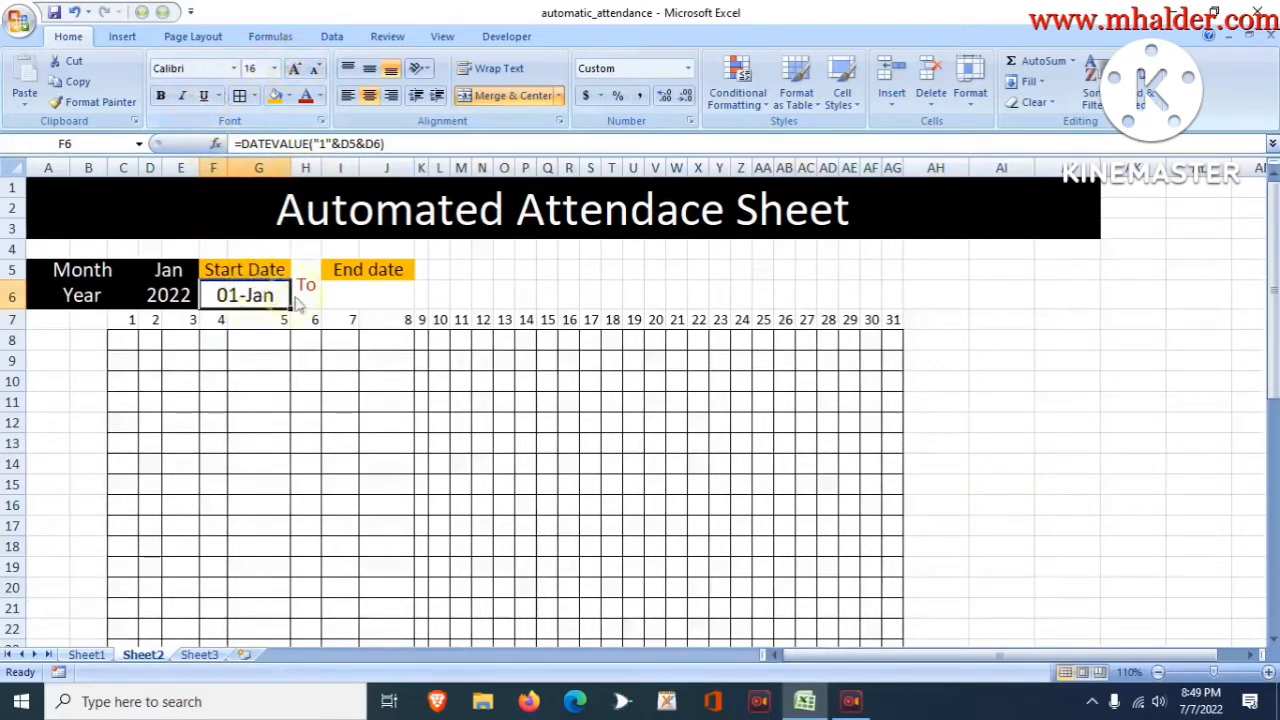
Enter the formula =EOMONTH(F6,0) in cell I6 below End date
{"action": "left_click", "coordinate": [353, 293]}
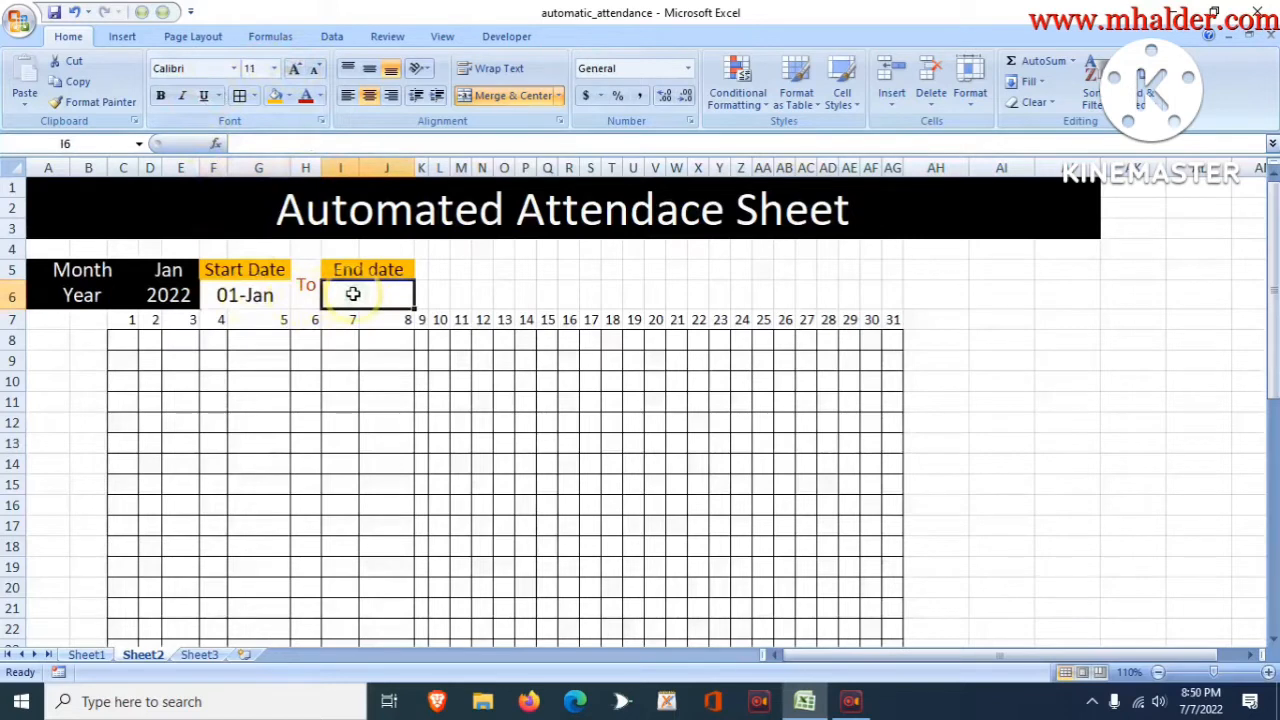
{"action": "type", "text": "="}
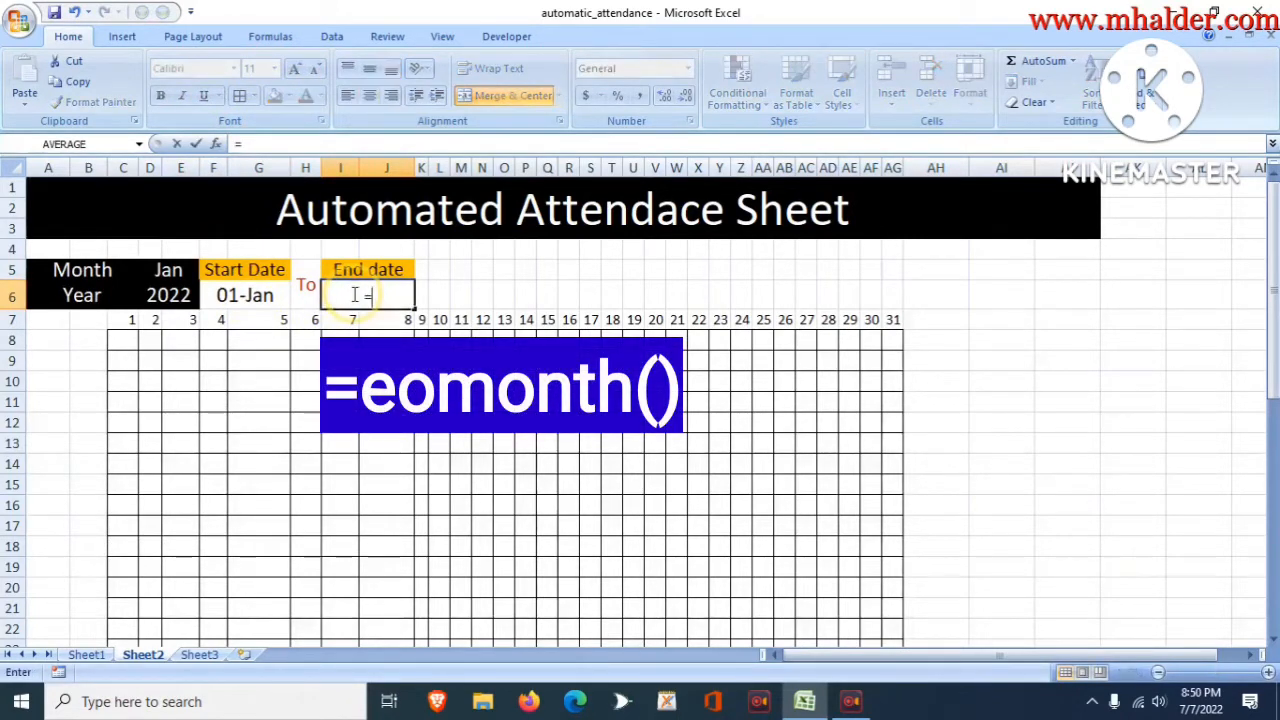
{"action": "type", "text": "Eo"}
{"action": "key", "text": "Tab"}
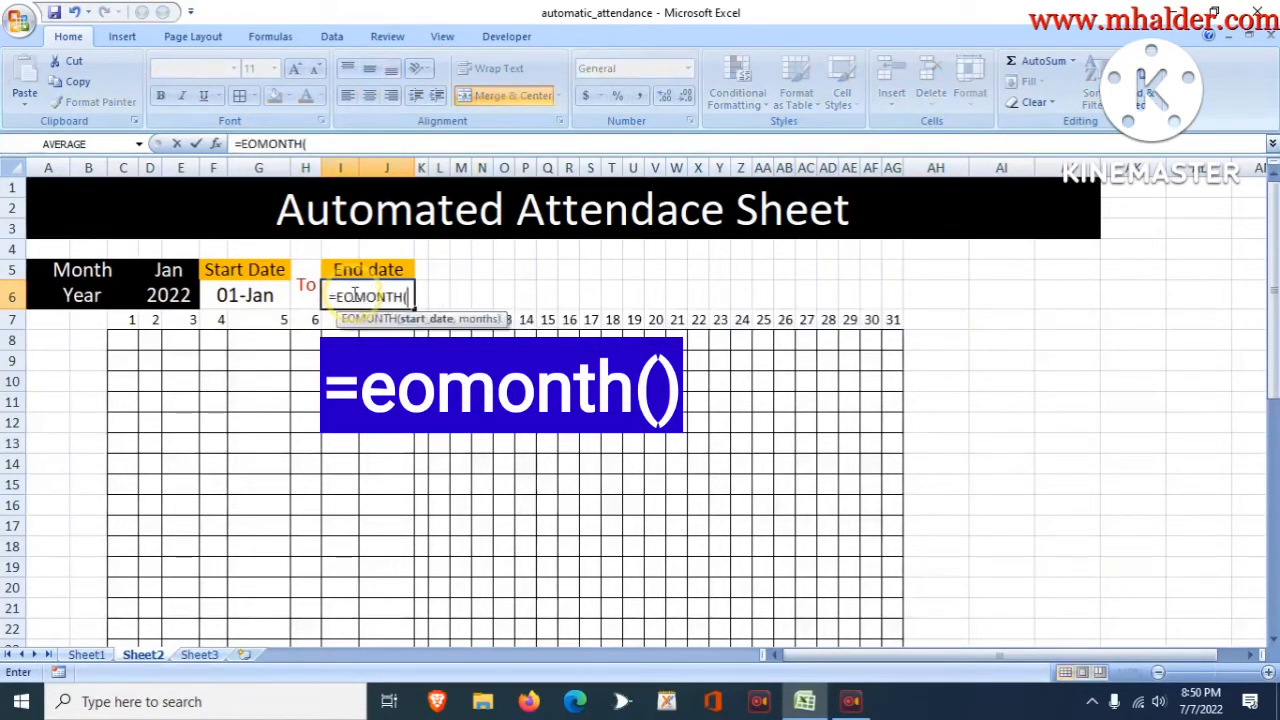
{"action": "left_click", "coordinate": [262, 298]}
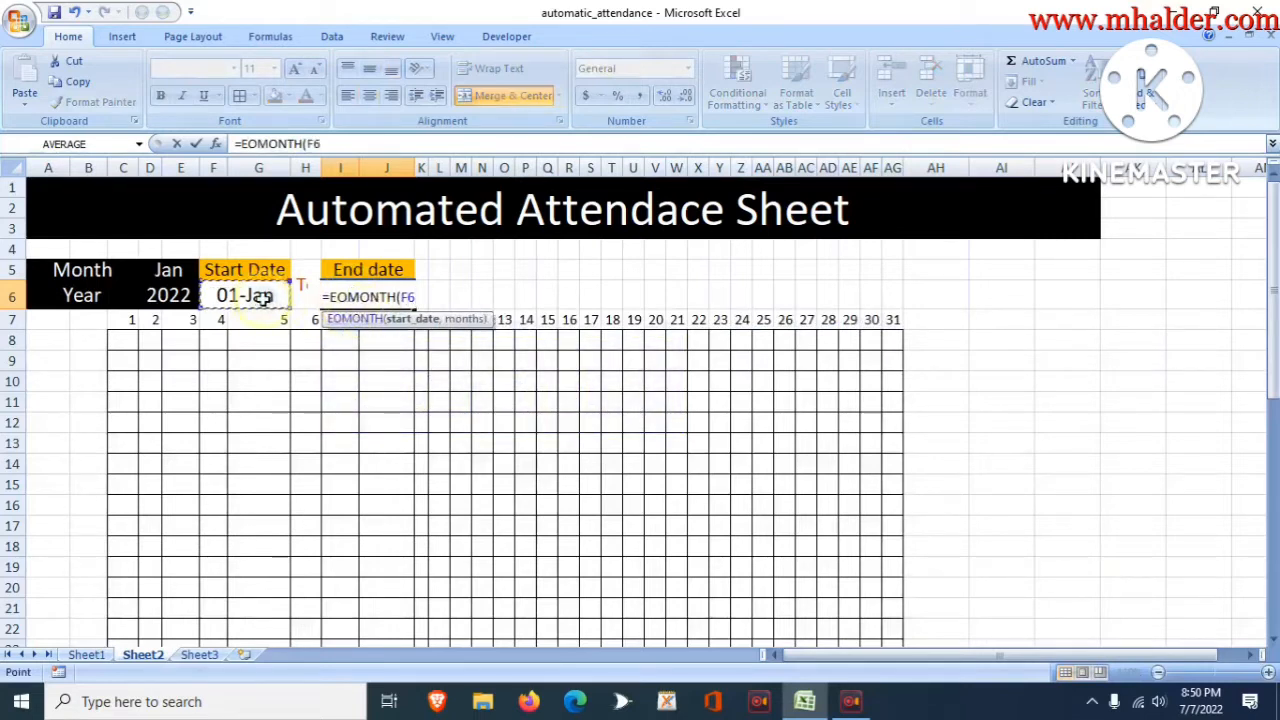
{"action": "type", "text": ","}
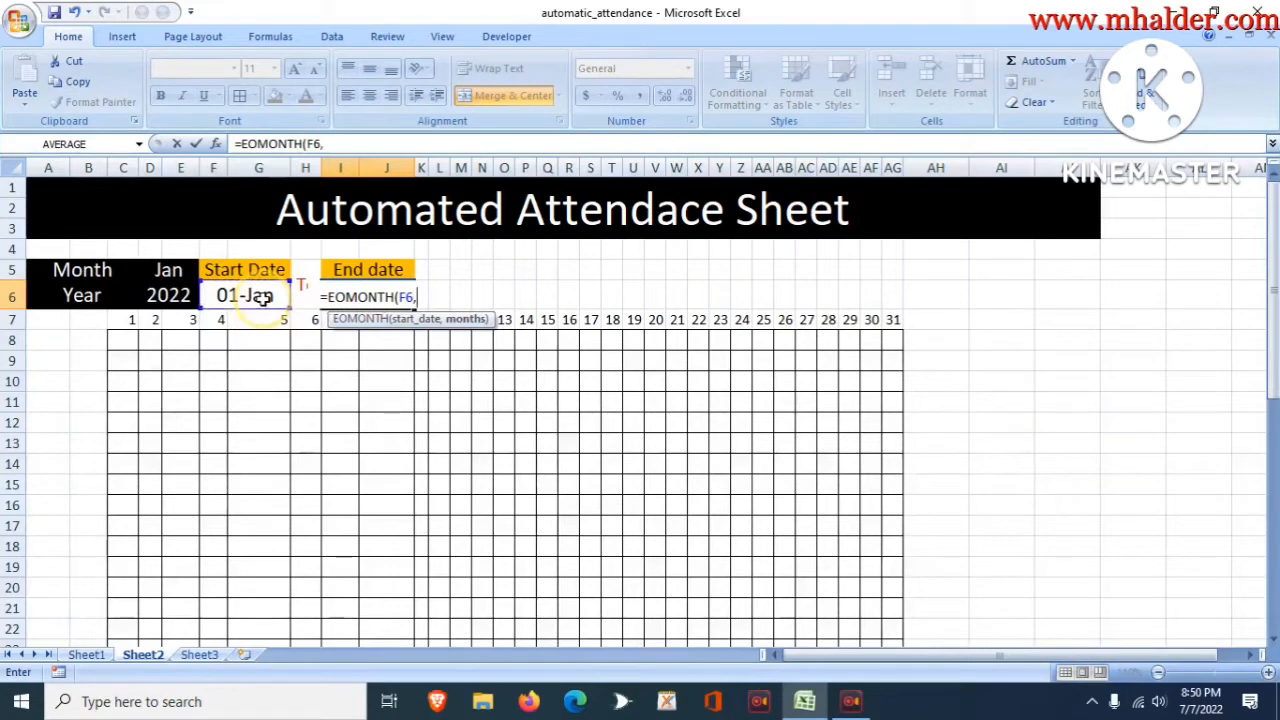
{"action": "type", "text": "0"}
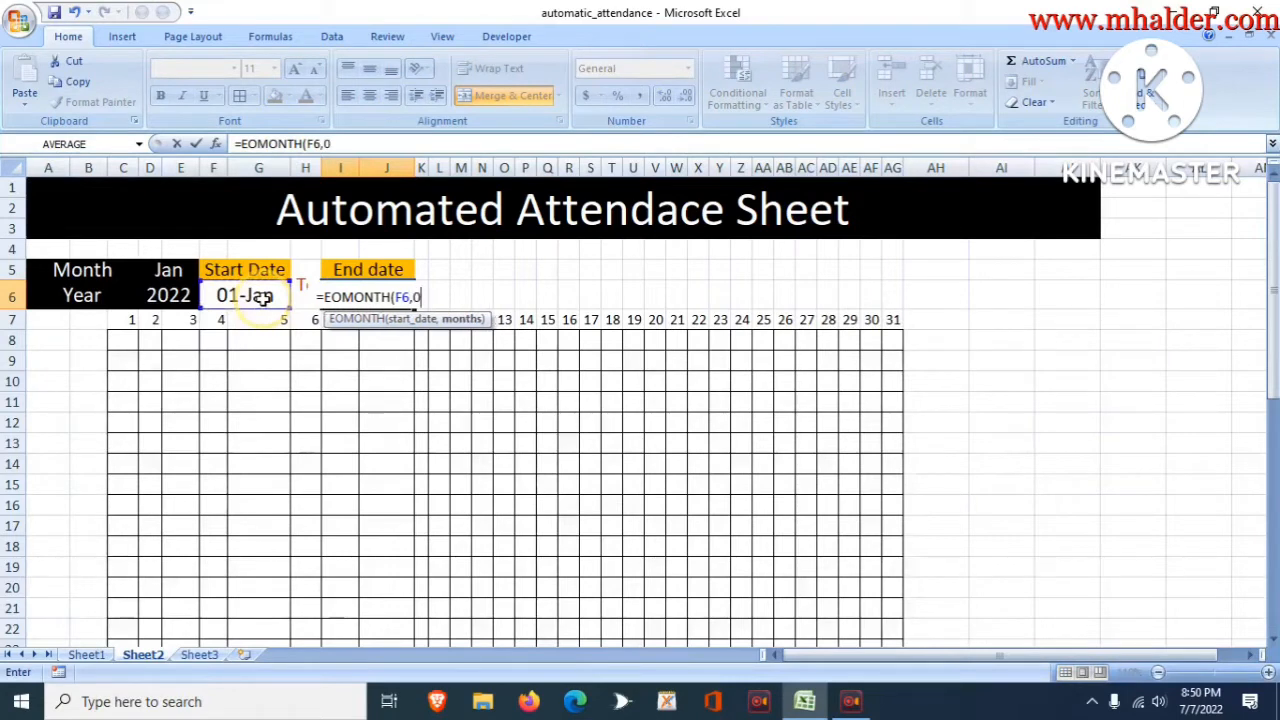
{"action": "type", "text": ")"}
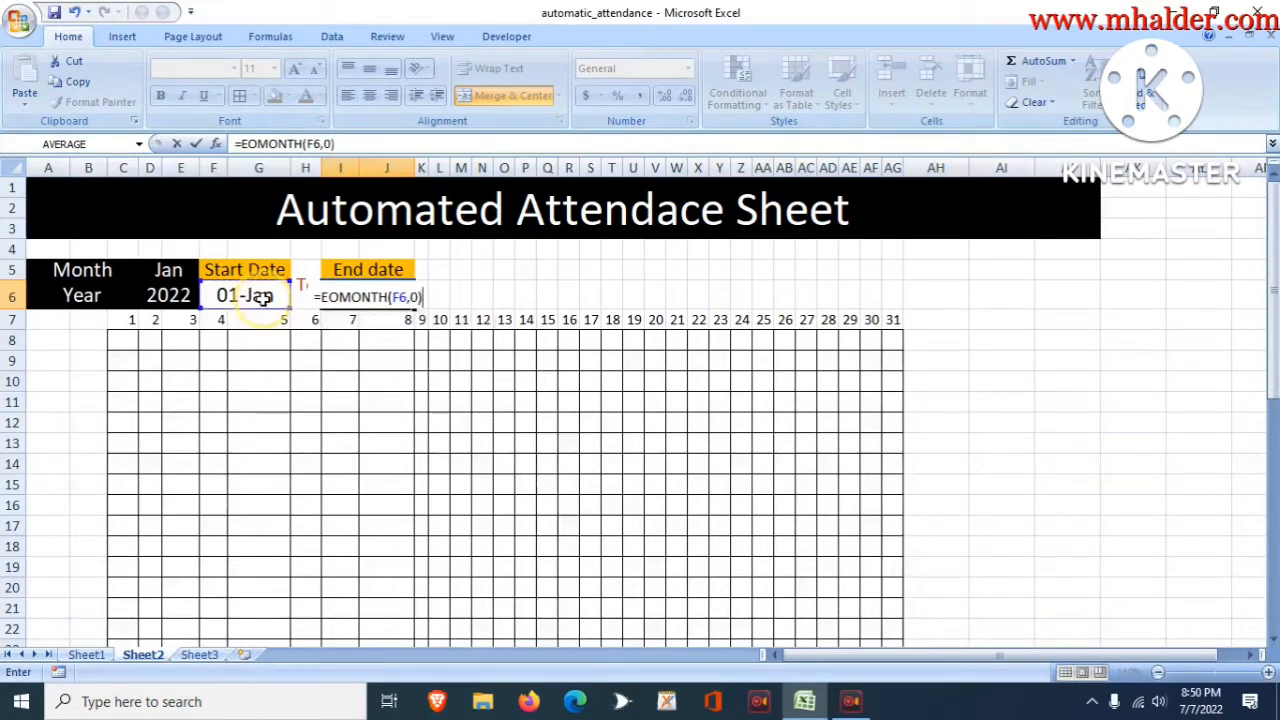
{"action": "key", "text": "Return"}
Apply the Short Date format to the end date in I6 and refine it to the custom number format dd-mmm
{"action": "left_click", "coordinate": [377, 300]}
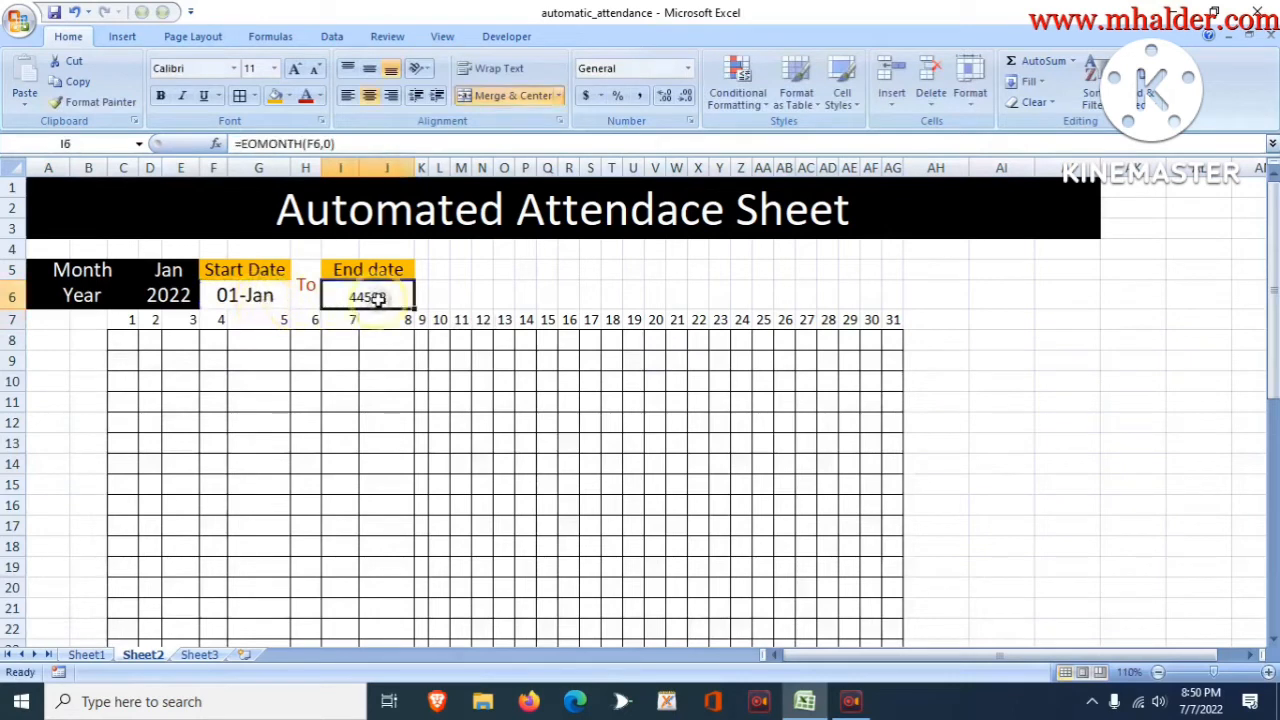
{"action": "left_click", "coordinate": [688, 69]}
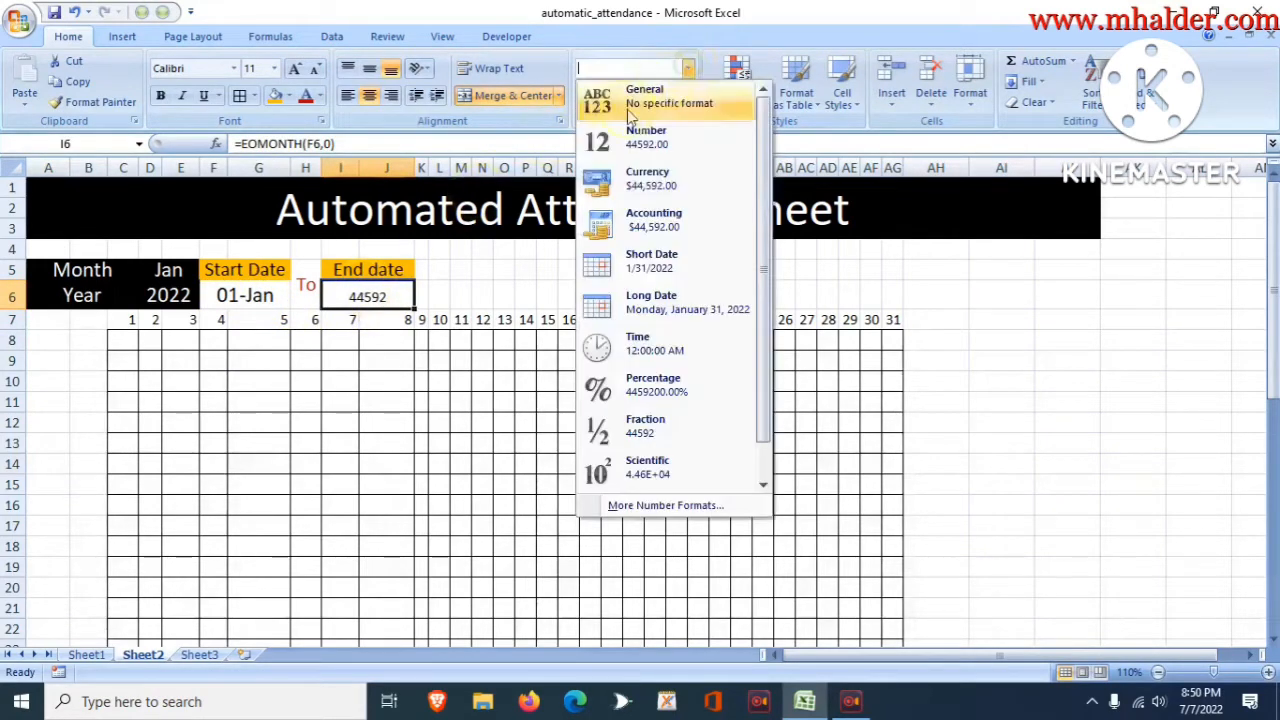
{"action": "left_click", "coordinate": [624, 258]}
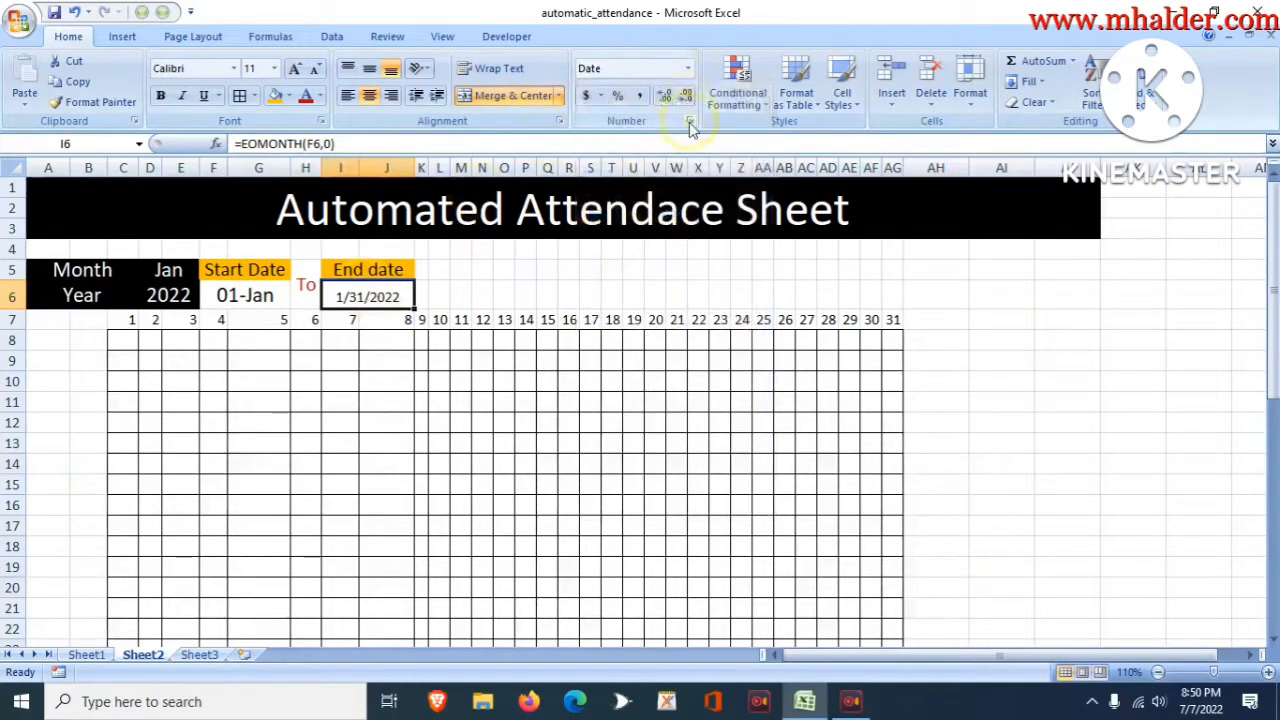
{"action": "left_click", "coordinate": [689, 122]}
{"action": "left_click", "coordinate": [660, 362]}
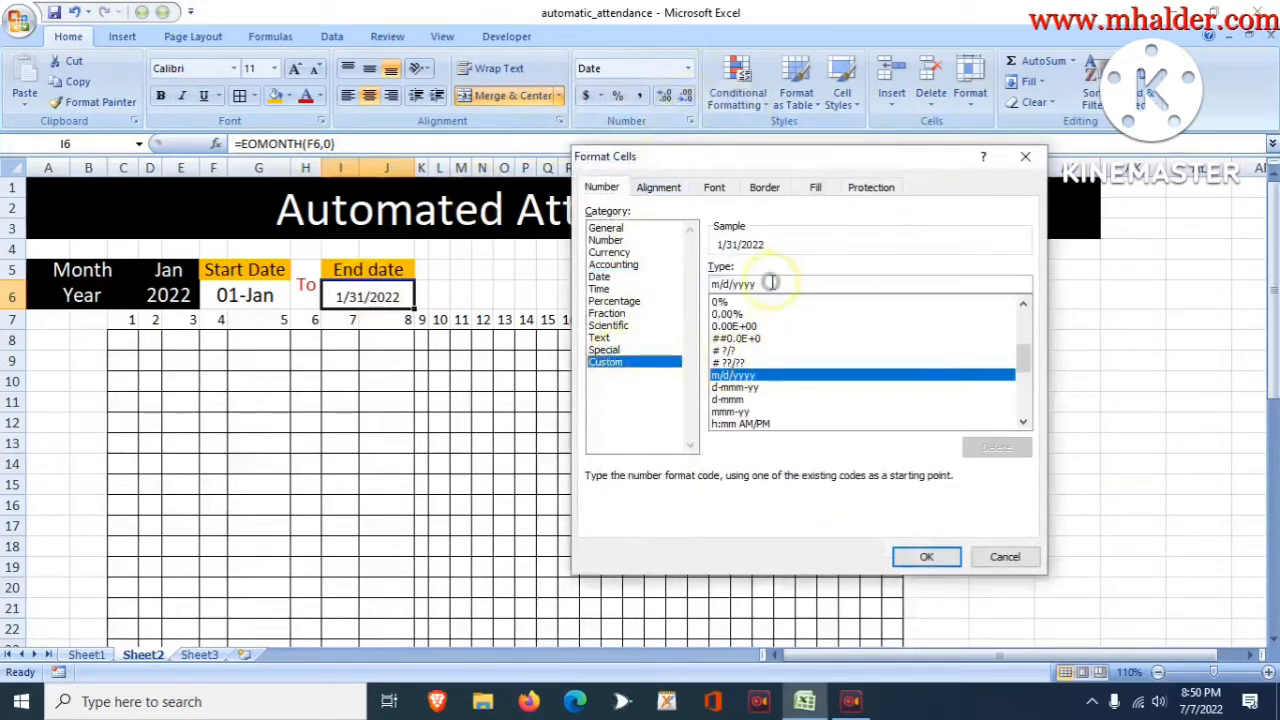
{"action": "left_click_drag", "start_coordinate": [771, 283], "coordinate": [632, 278]}
{"action": "type", "text": "dd-mmm"}
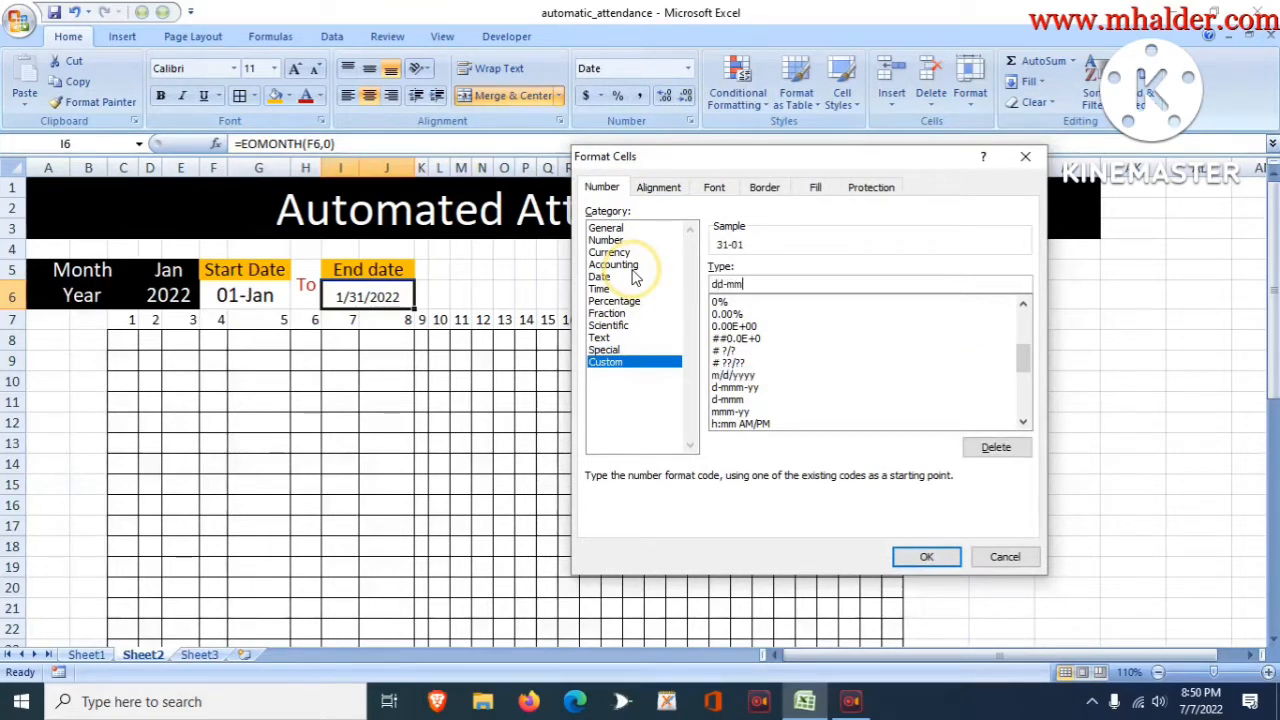
{"action": "left_click", "coordinate": [916, 556]}
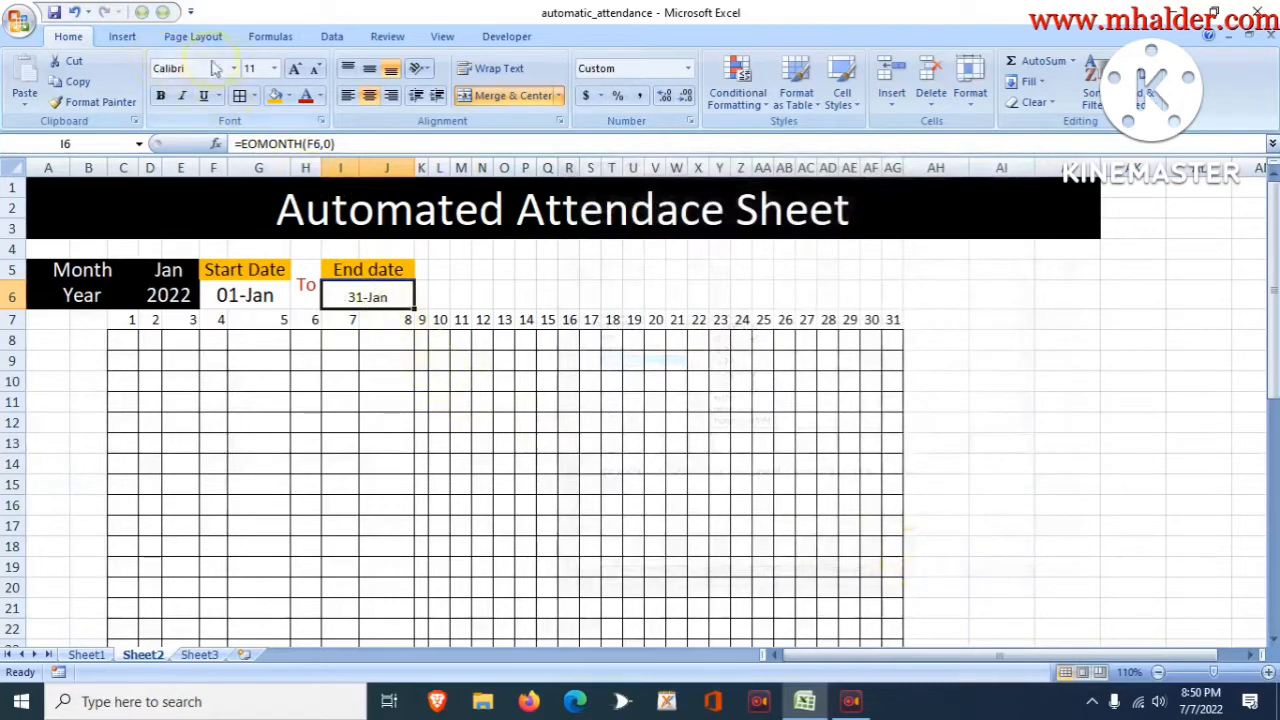
Set the font size of the end date in I6 to 16 to match the start date
{"action": "left_click", "coordinate": [295, 67]}
{"action": "left_click", "coordinate": [295, 67]}
{"action": "left_click", "coordinate": [295, 67]}
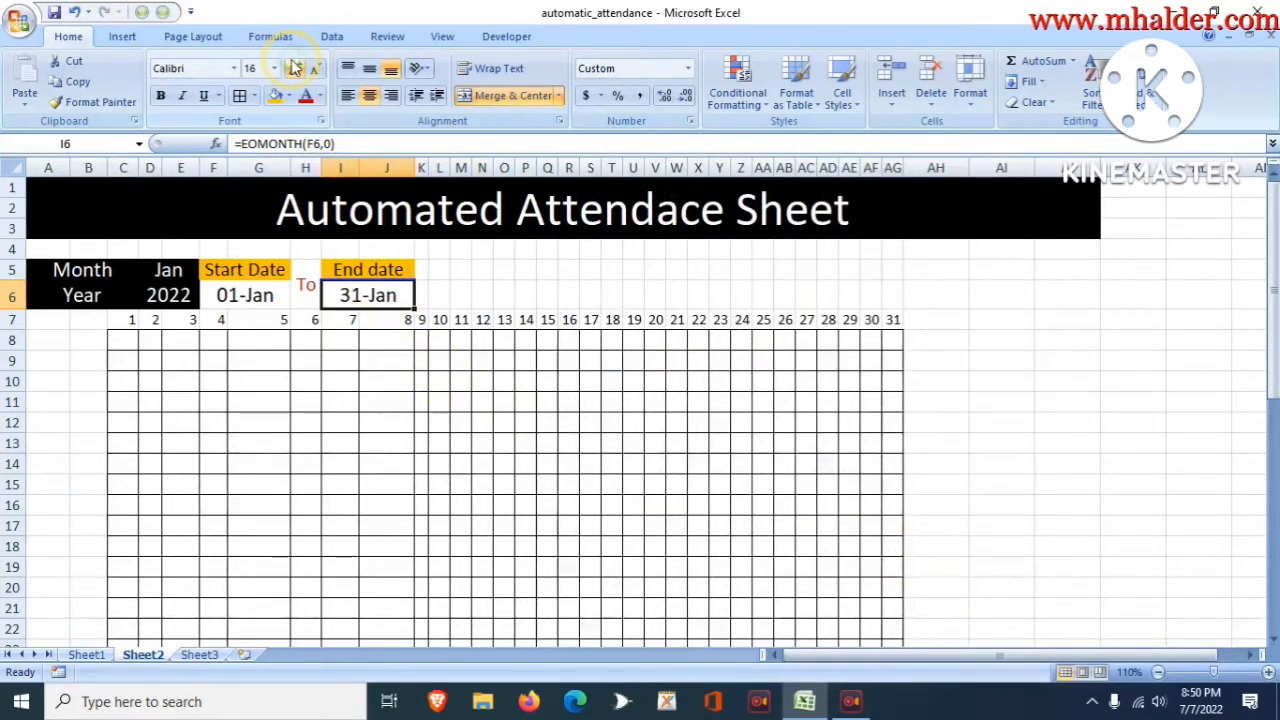
{"action": "left_click", "coordinate": [315, 70]}
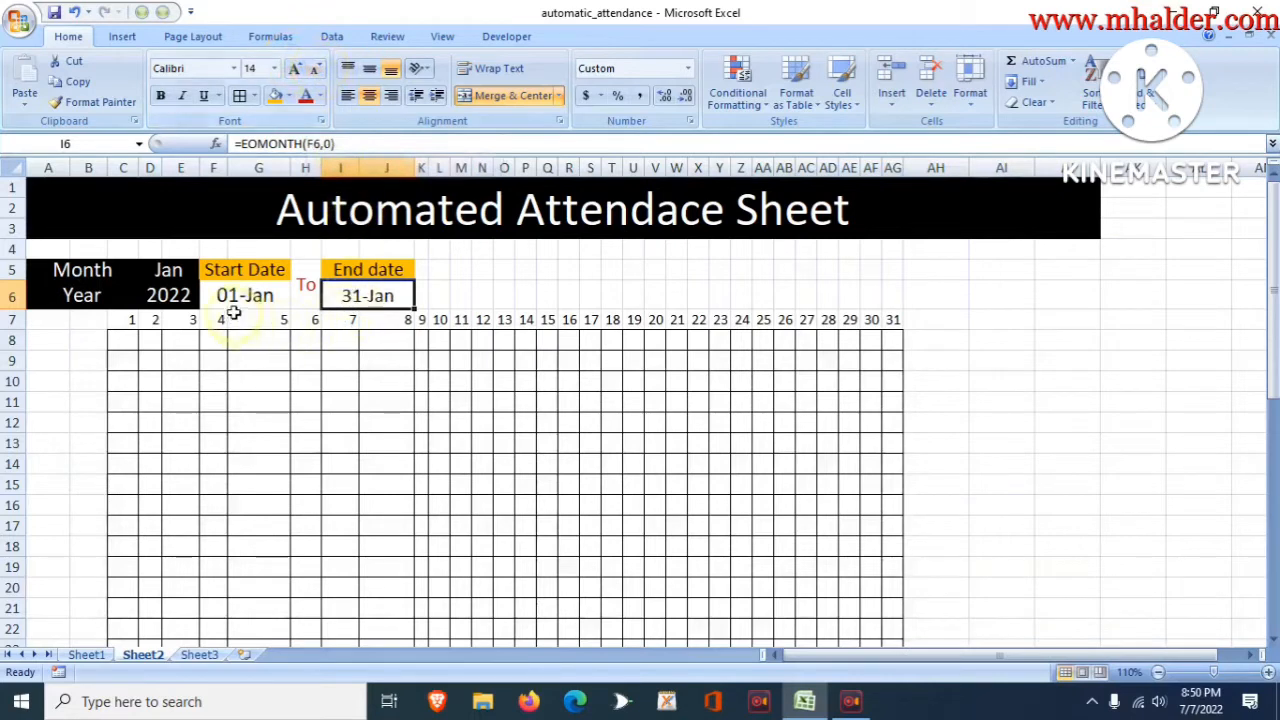
{"action": "left_click", "coordinate": [295, 67]}
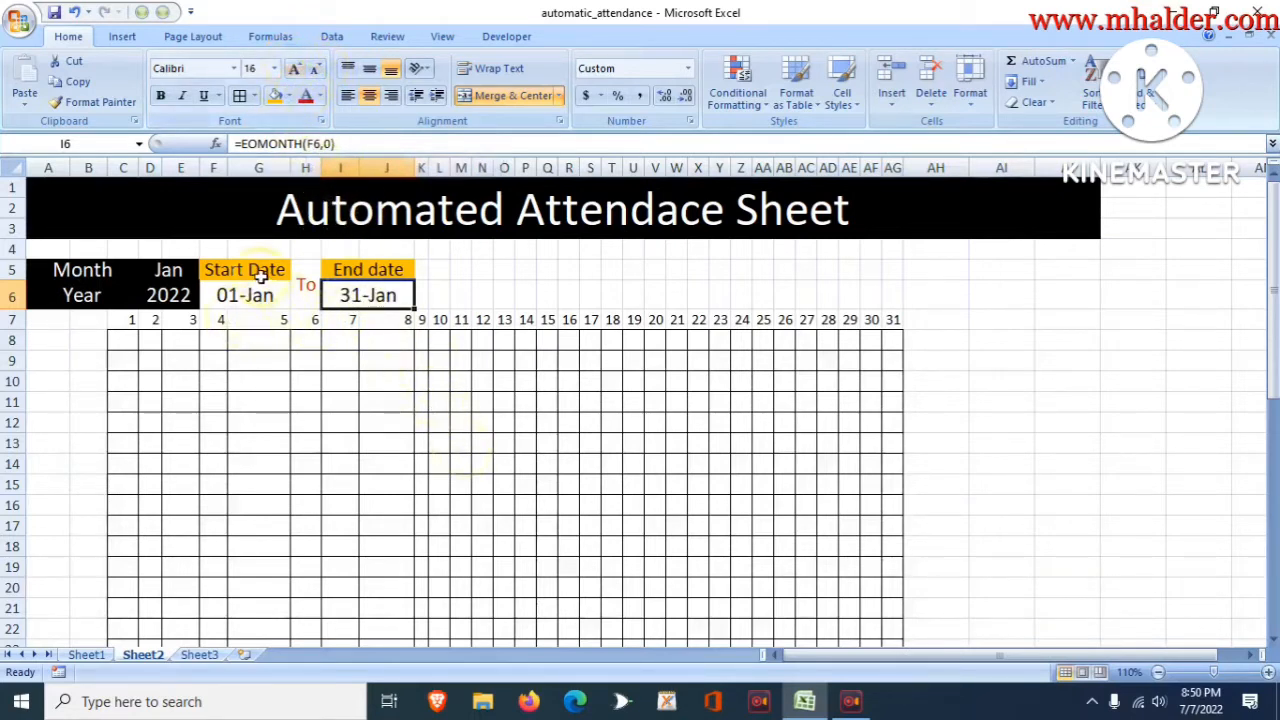
Enter the formula =F6 in cell C8 so the first grid column takes the start date
{"action": "left_click", "coordinate": [123, 345]}
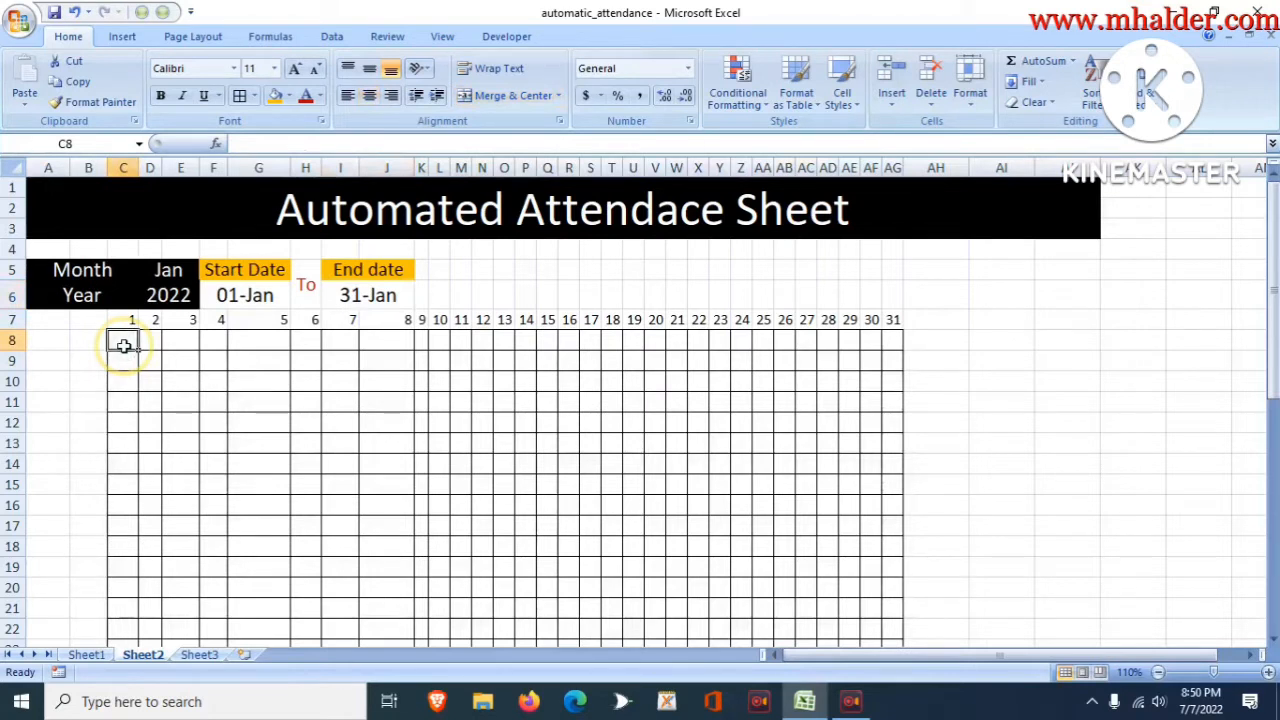
{"action": "type", "text": "="}
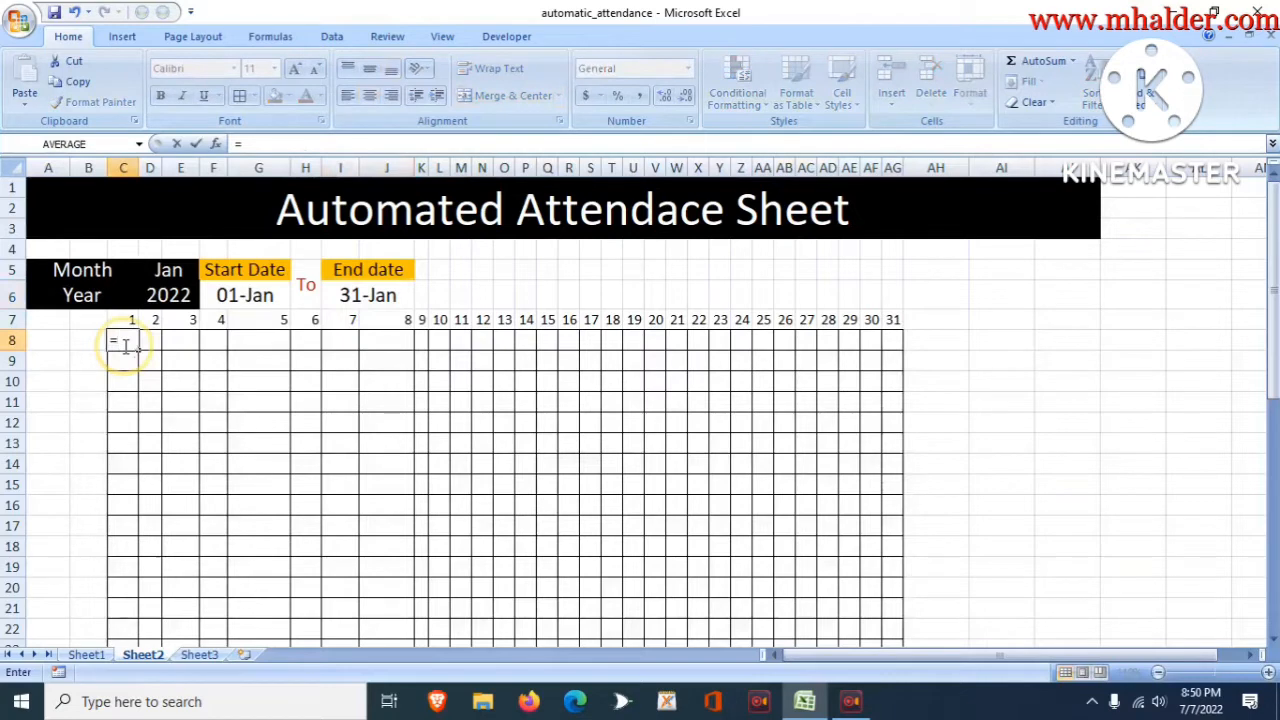
{"action": "left_click", "coordinate": [231, 303]}
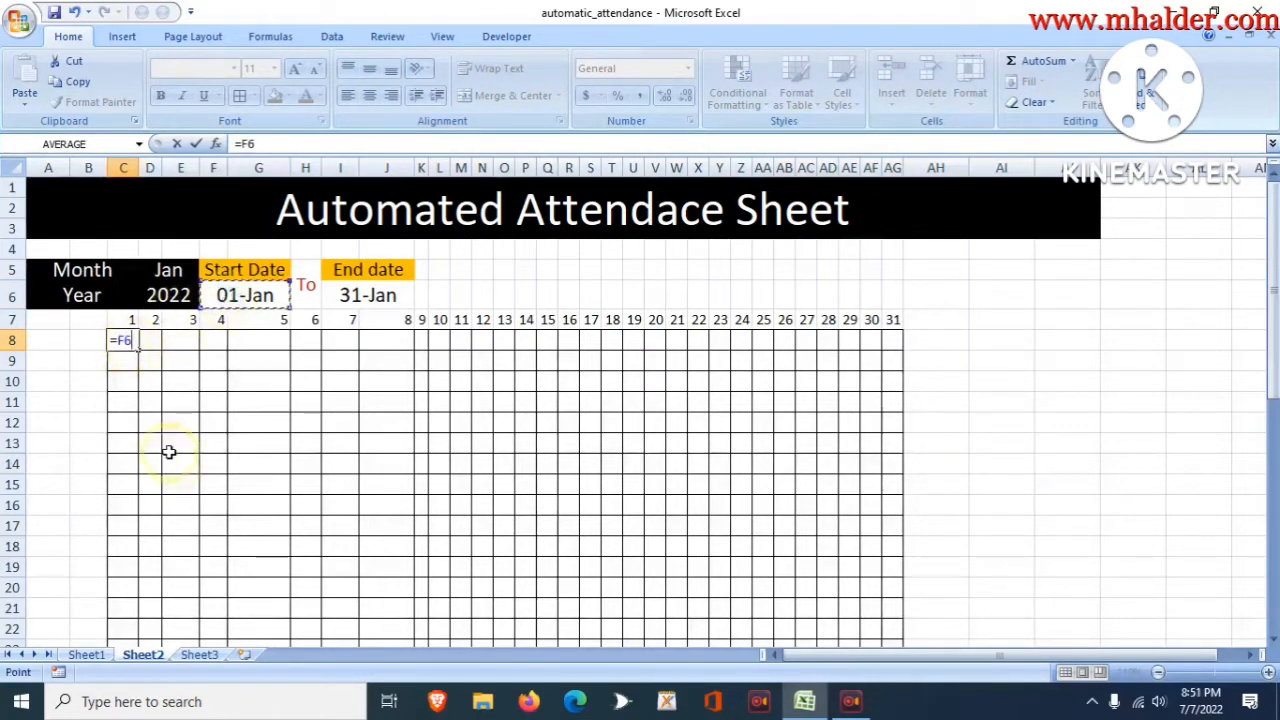
{"action": "key", "text": "Return"}
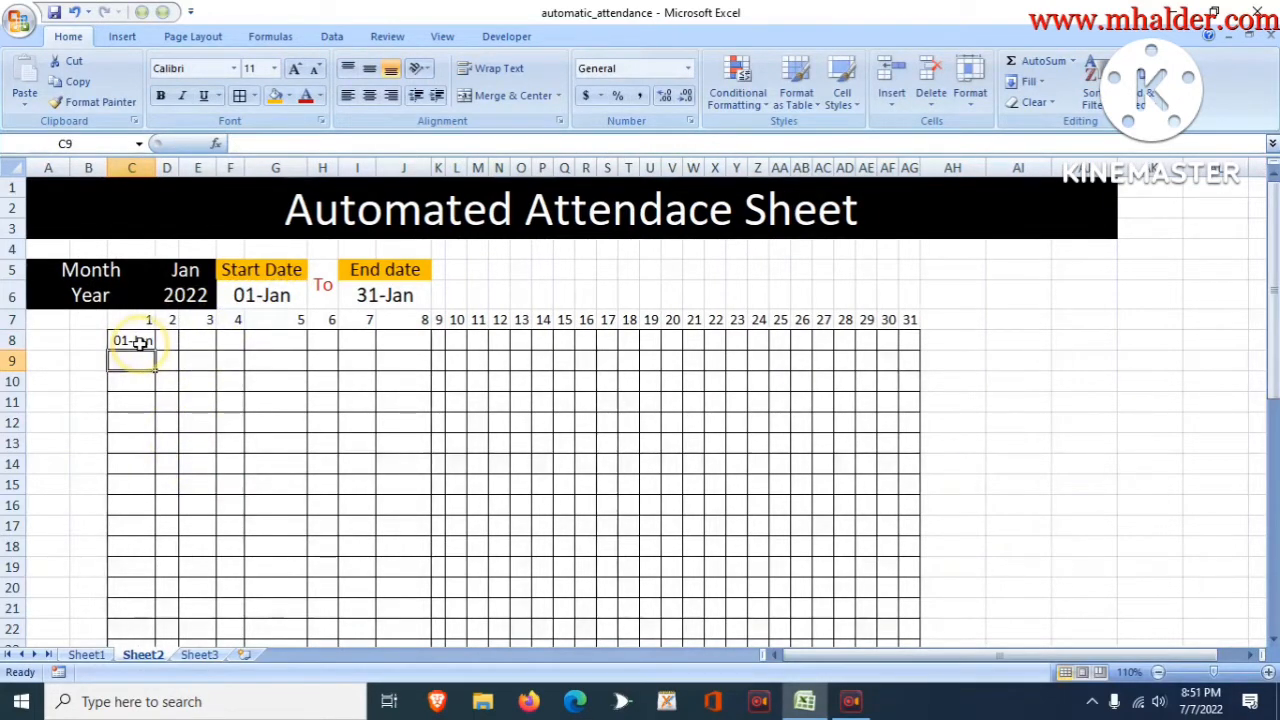
Try the Short Date format on cell C8 and undo the format change
{"action": "left_click", "coordinate": [140, 341]}
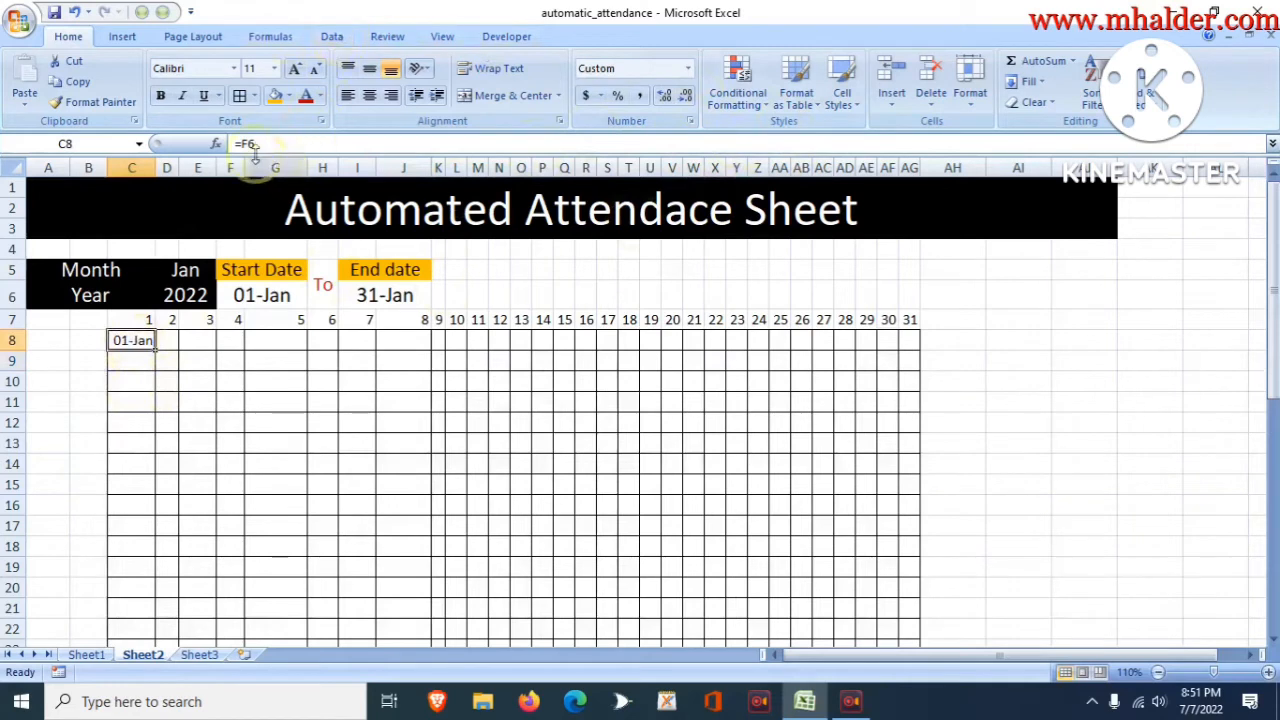
{"action": "left_click", "coordinate": [688, 68]}
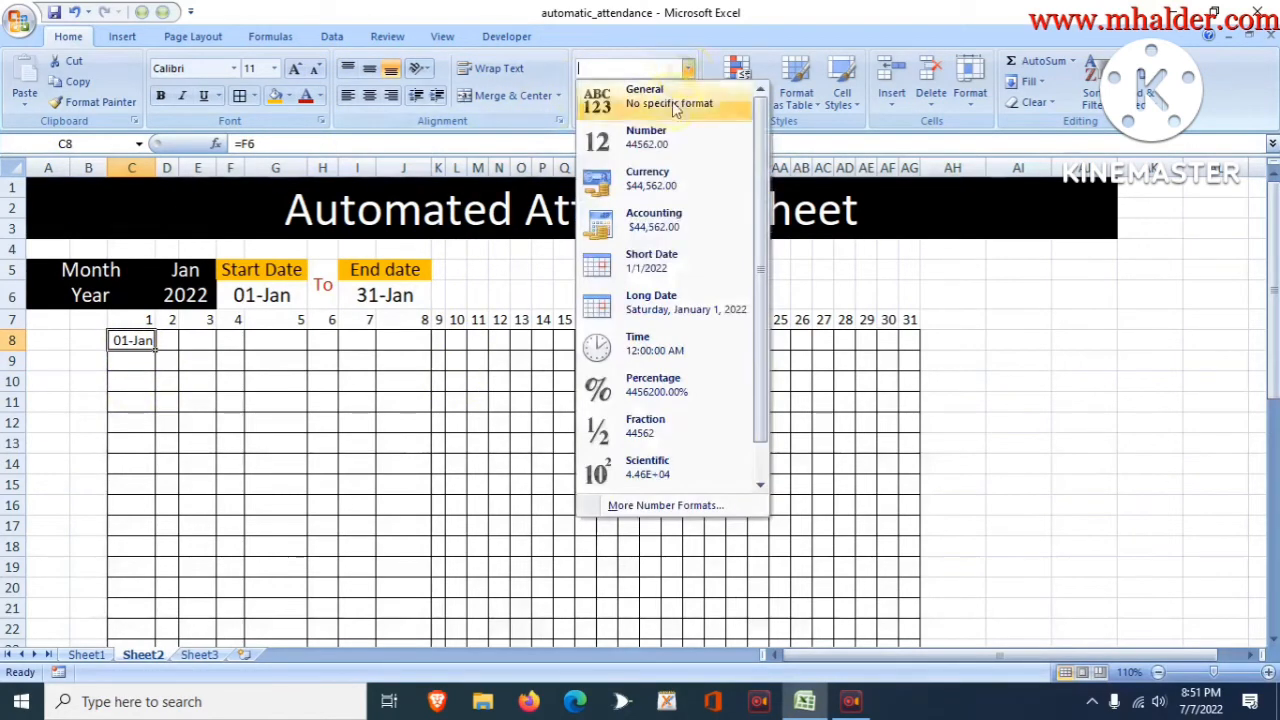
{"action": "left_click", "coordinate": [632, 266]}
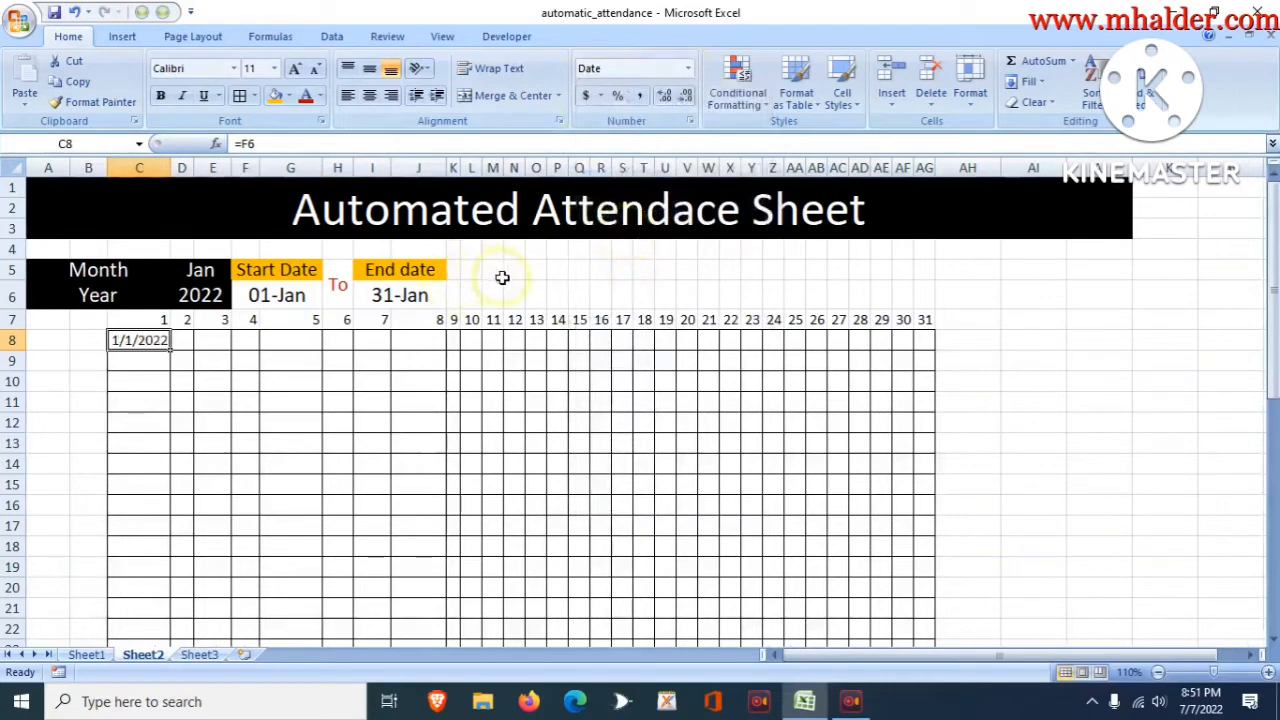
{"action": "key", "text": "ctrl+z"}
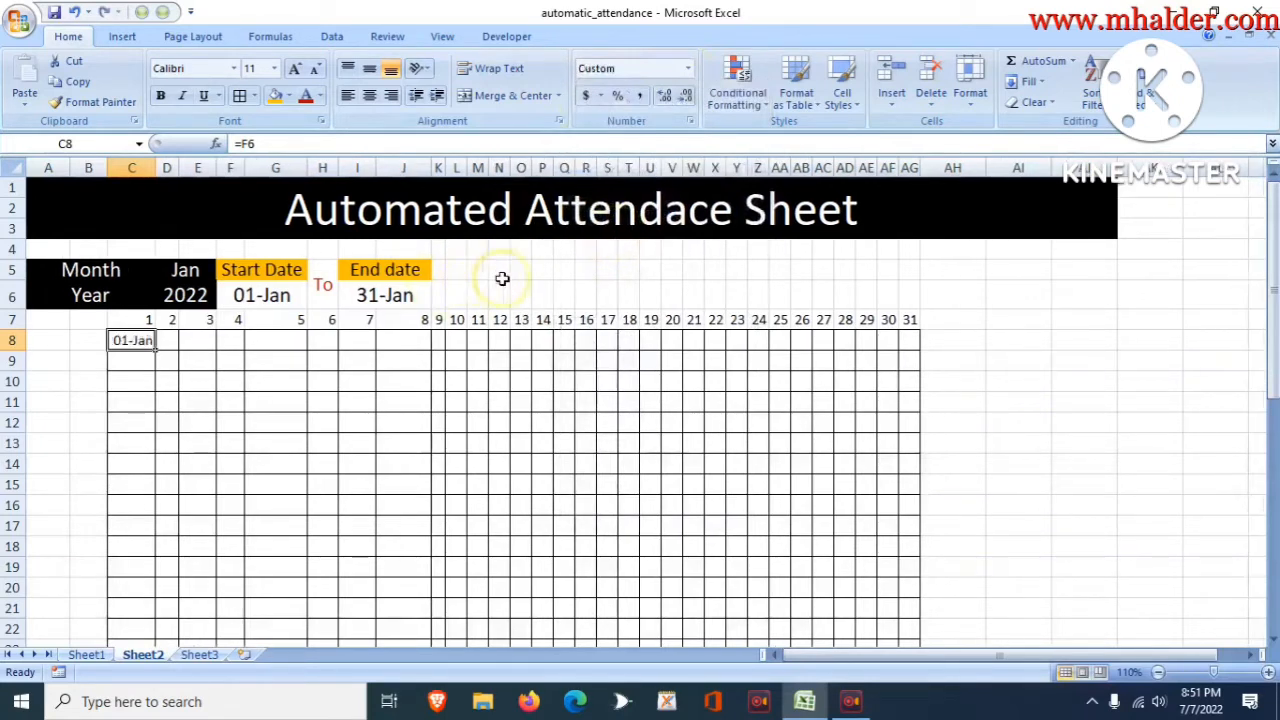
Set the custom number format of cell C8 to dd so only the day number is displayed
{"action": "left_click", "coordinate": [687, 70]}
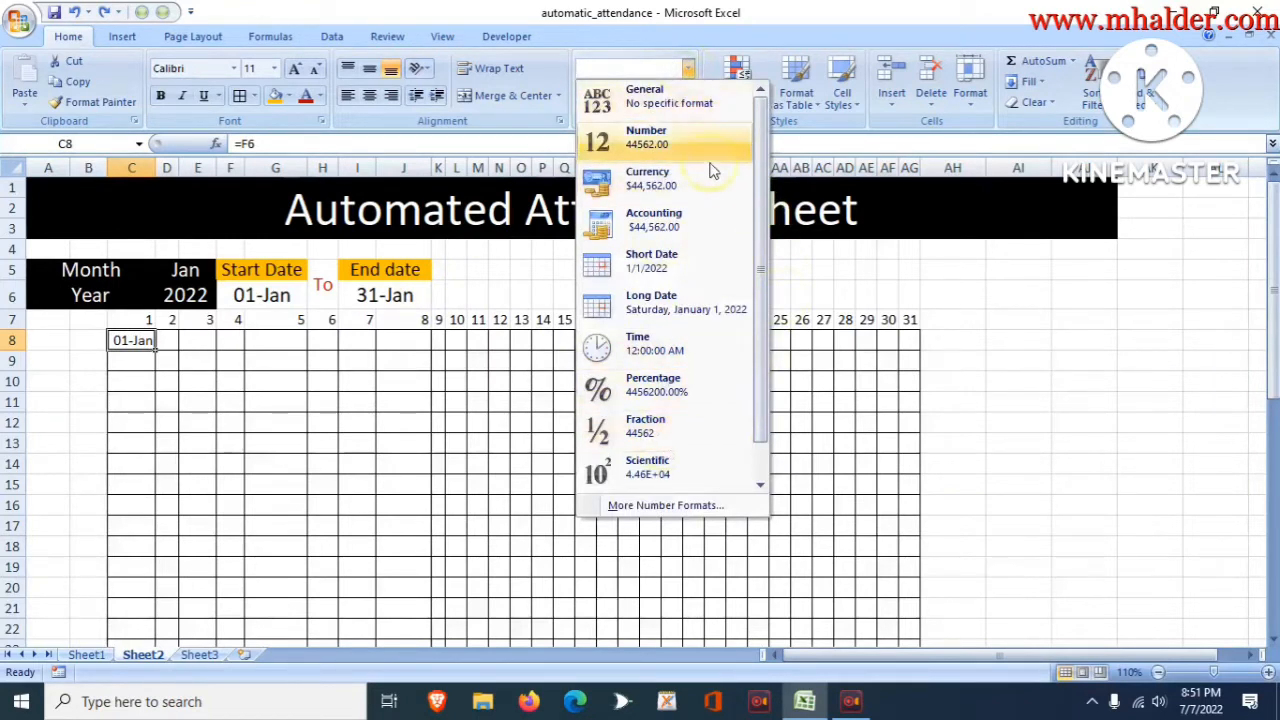
{"action": "left_click", "coordinate": [851, 277]}
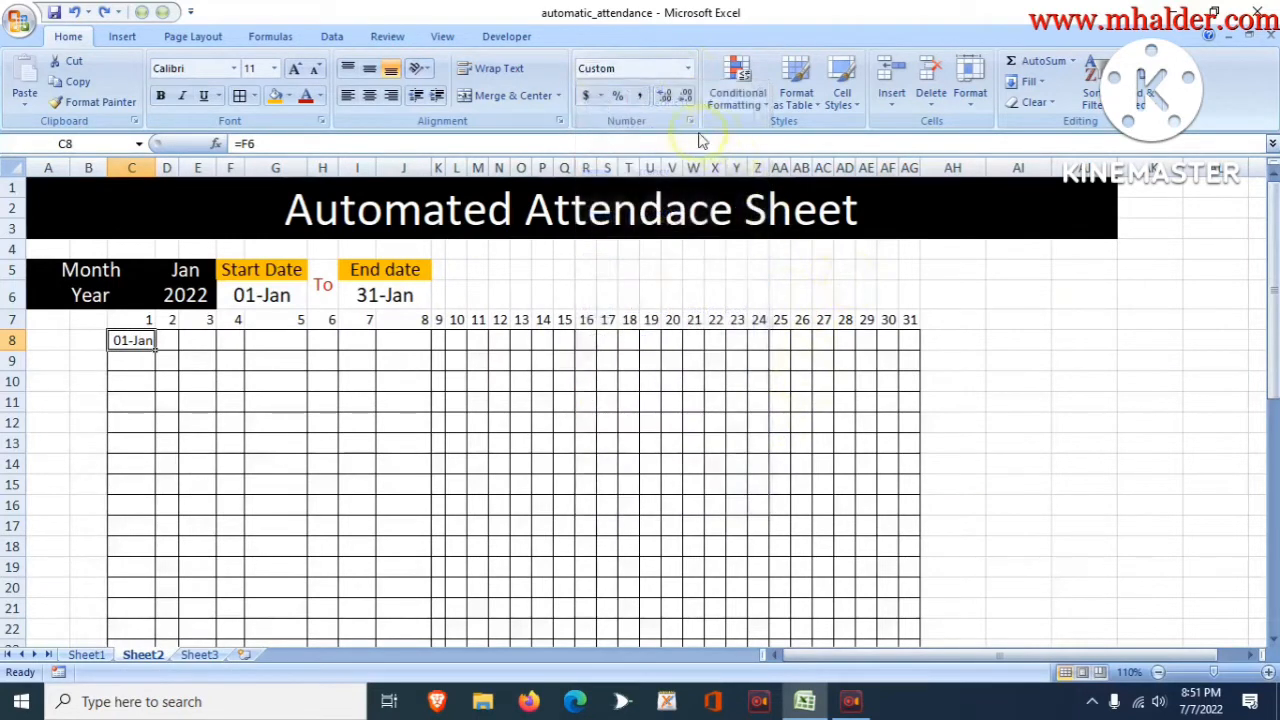
{"action": "left_click", "coordinate": [690, 121]}
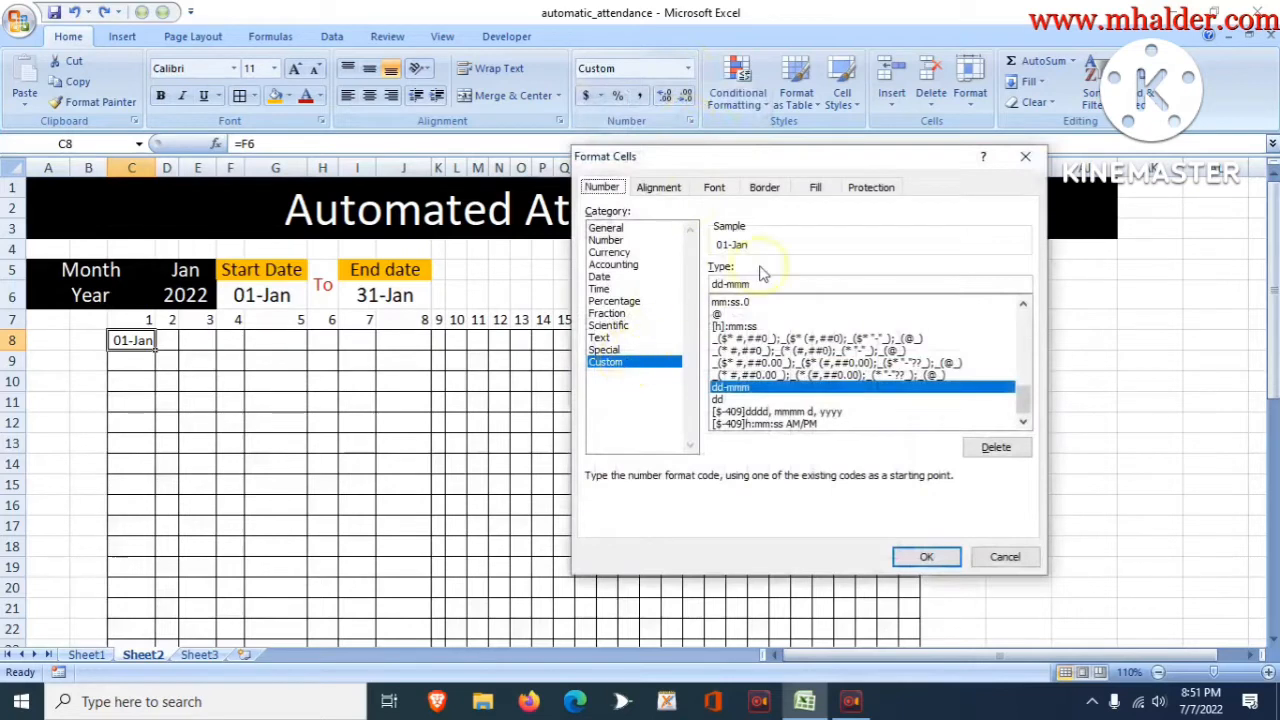
{"action": "left_click_drag", "start_coordinate": [755, 283], "coordinate": [657, 280]}
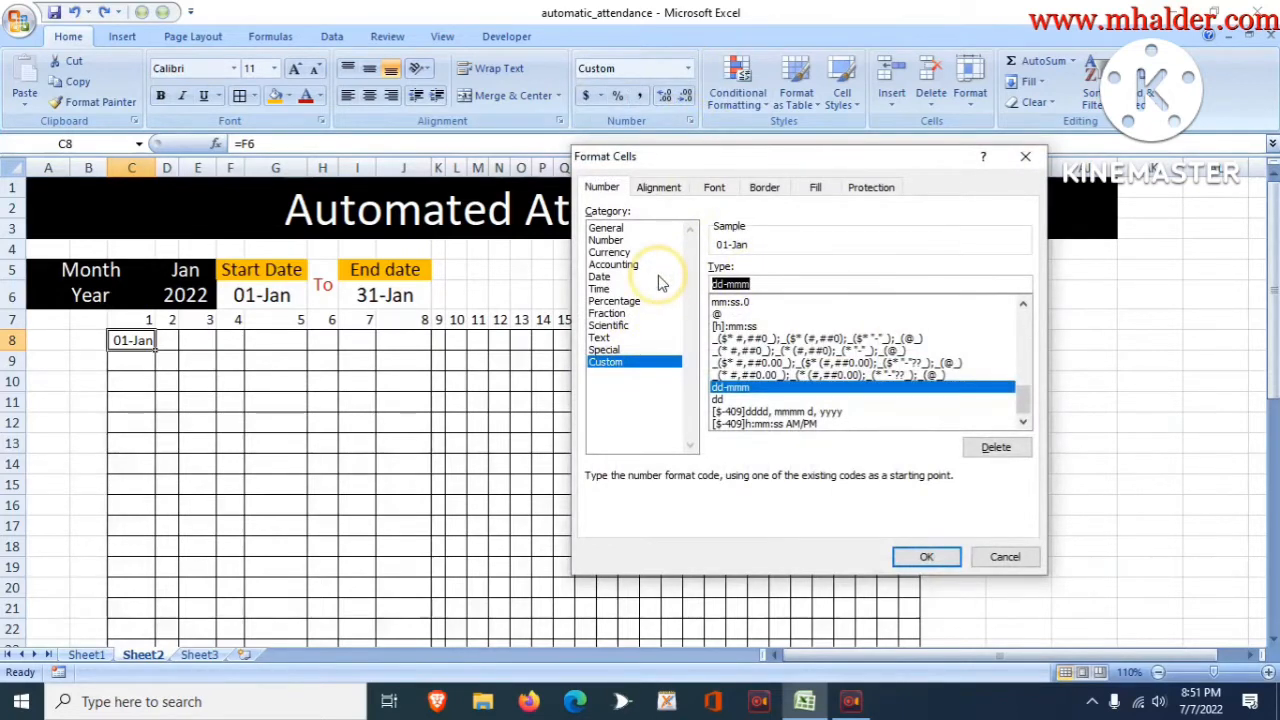
{"action": "type", "text": "dd"}
{"action": "left_click", "coordinate": [930, 558]}
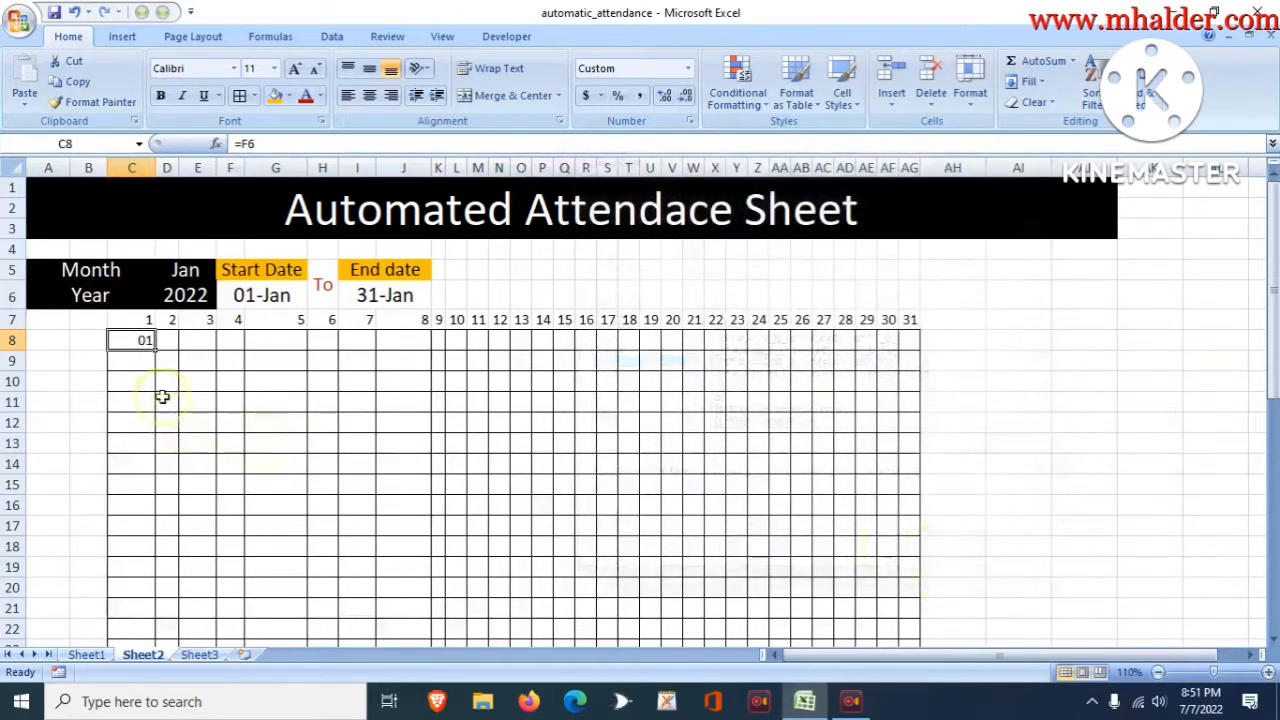
{"action": "left_click", "coordinate": [168, 339]}
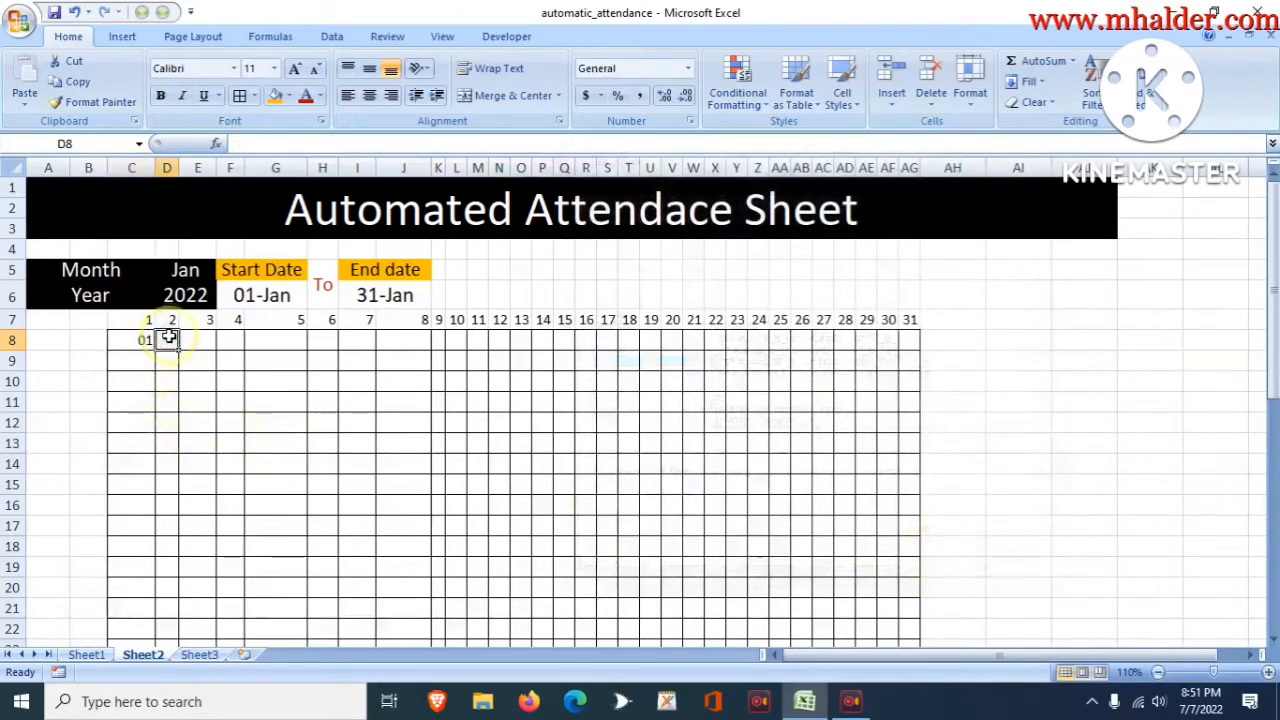
{"action": "type", "text": "="}
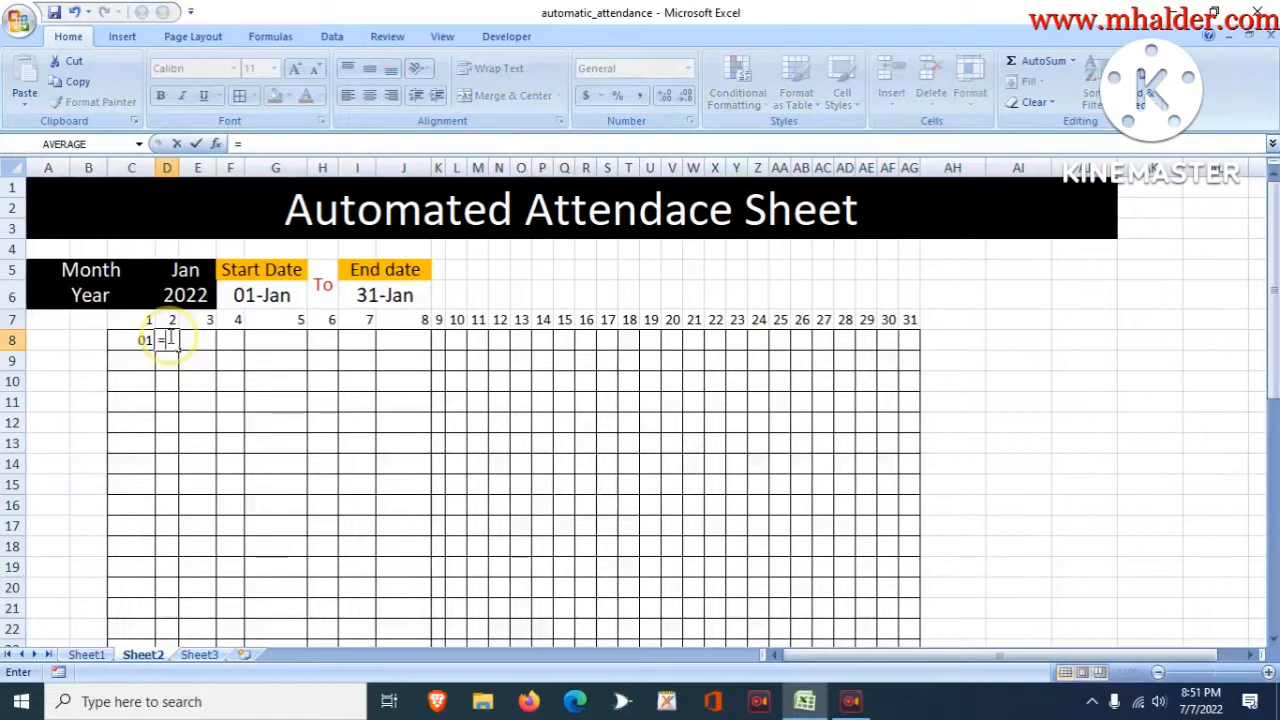
{"action": "key", "text": "BackSpace"}
{"action": "left_click", "coordinate": [229, 402]}
Try filling cell C8 across row 8 to AG8, and clear the filled cells D8:AG8
{"action": "left_click_drag", "start_coordinate": [144, 340], "coordinate": [921, 362]}
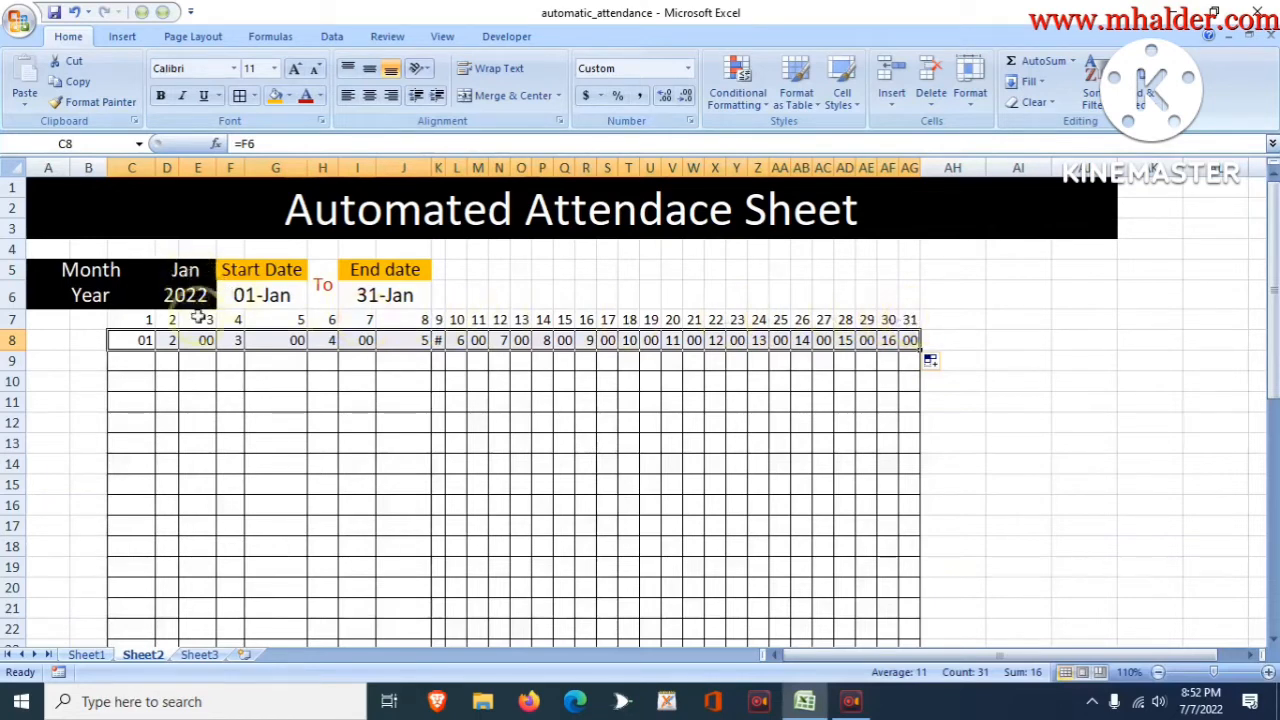
{"action": "left_click_drag", "start_coordinate": [172, 342], "coordinate": [907, 338]}
{"action": "key", "text": "Delete"}
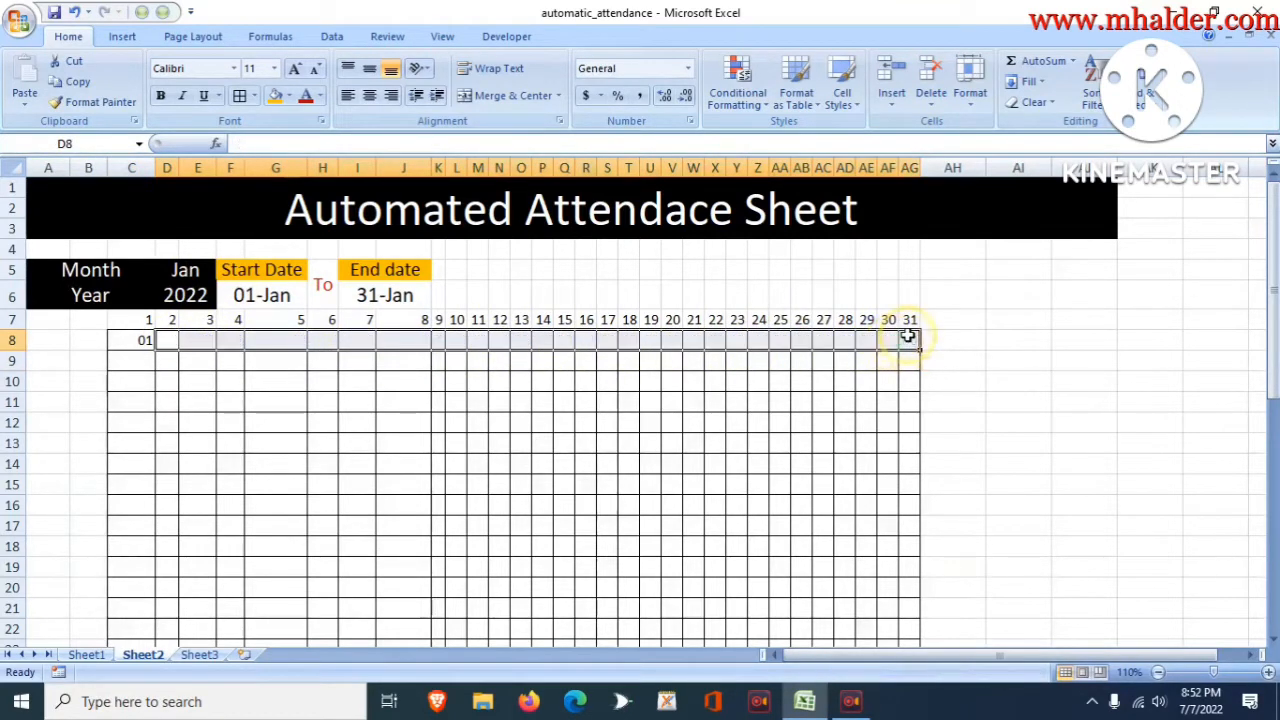
Enter the formula =IF(C8<I6,C8+1,"") in cell D8 to produce the following day up to the end date
{"action": "left_click", "coordinate": [172, 338]}
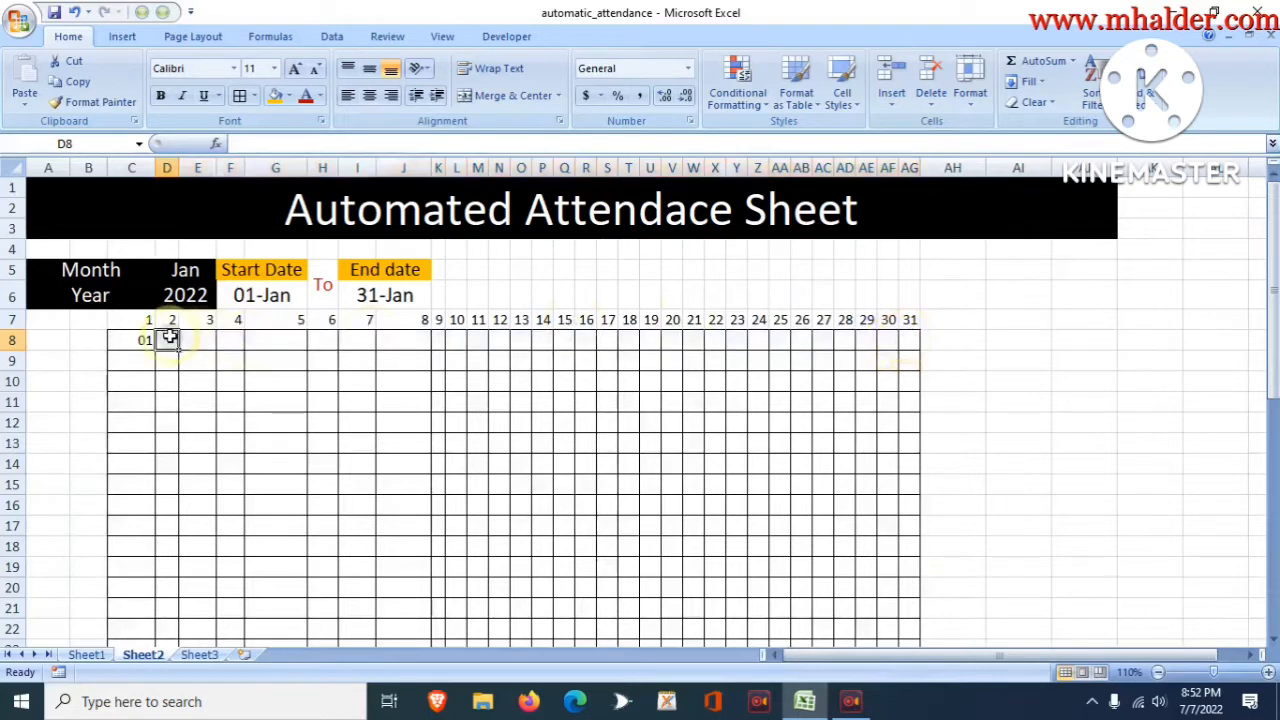
{"action": "type", "text": "="}
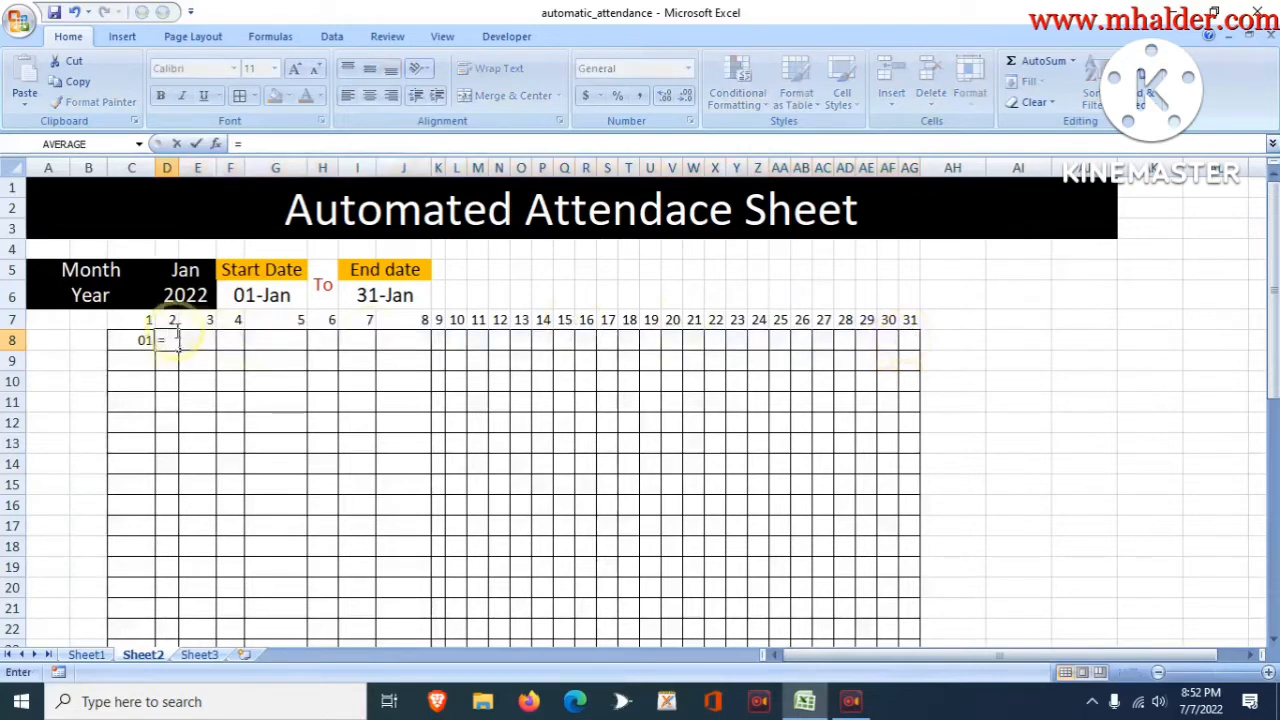
{"action": "type", "text": "if("}
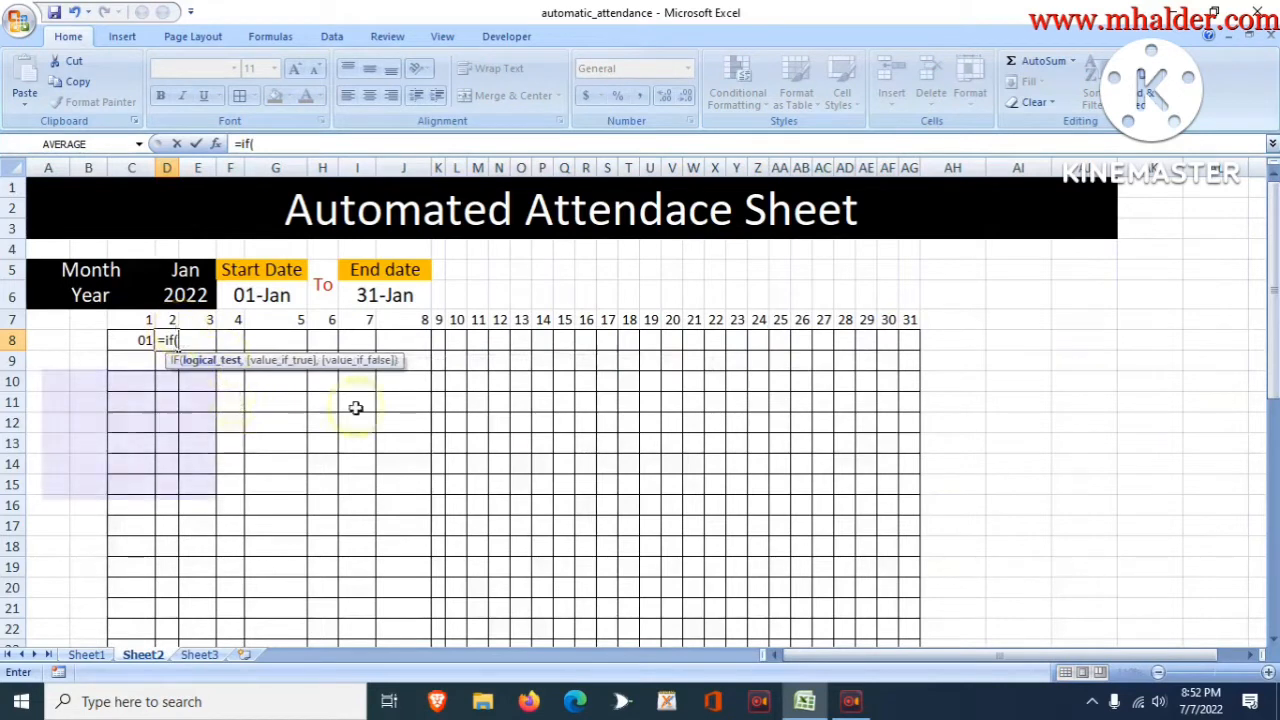
{"action": "left_click", "coordinate": [137, 343]}
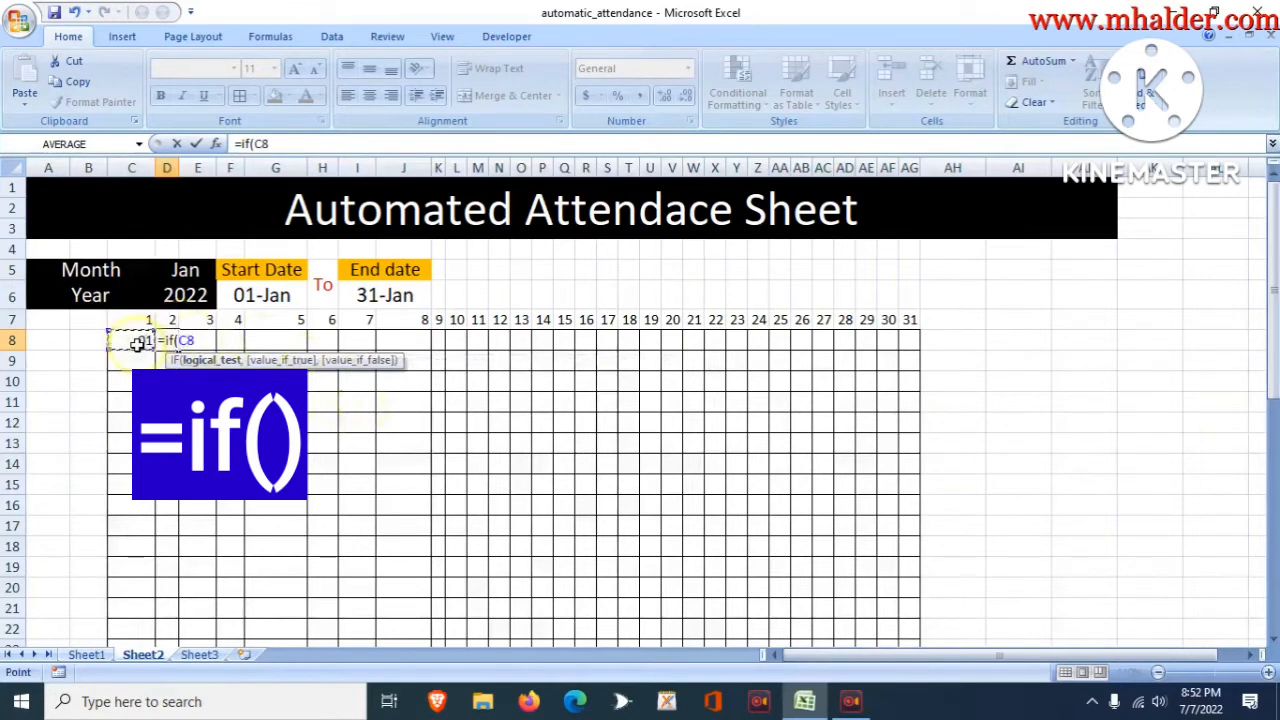
{"action": "key", "text": "BackSpace"}
{"action": "key", "text": "BackSpace"}
{"action": "left_click", "coordinate": [137, 343]}
{"action": "type", "text": "<"}
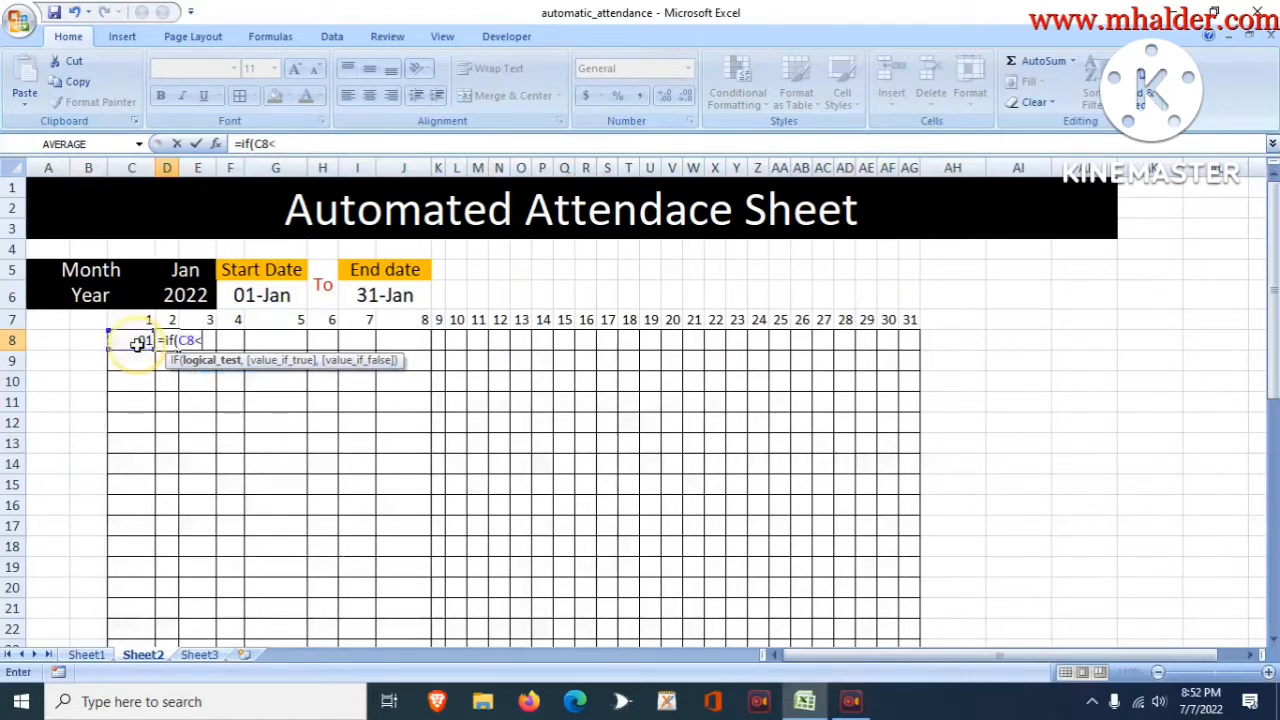
{"action": "left_click", "coordinate": [397, 302]}
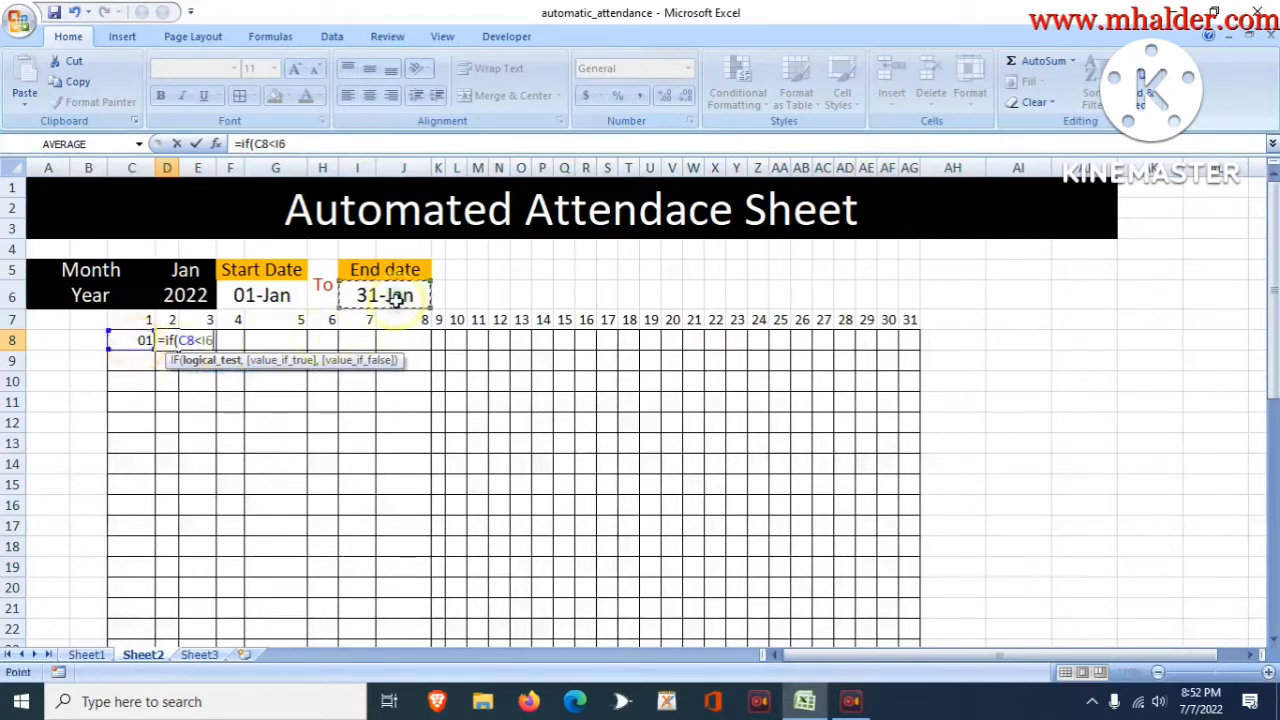
{"action": "type", "text": ","}
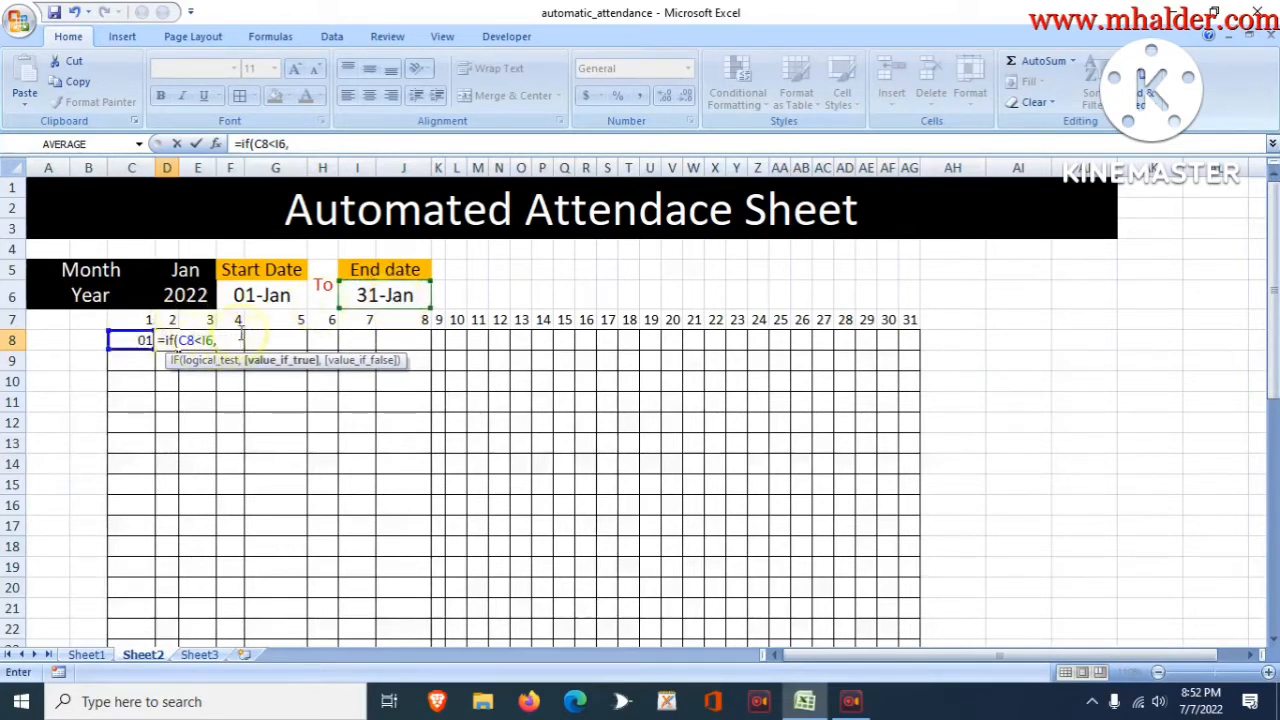
{"action": "left_click", "coordinate": [130, 340]}
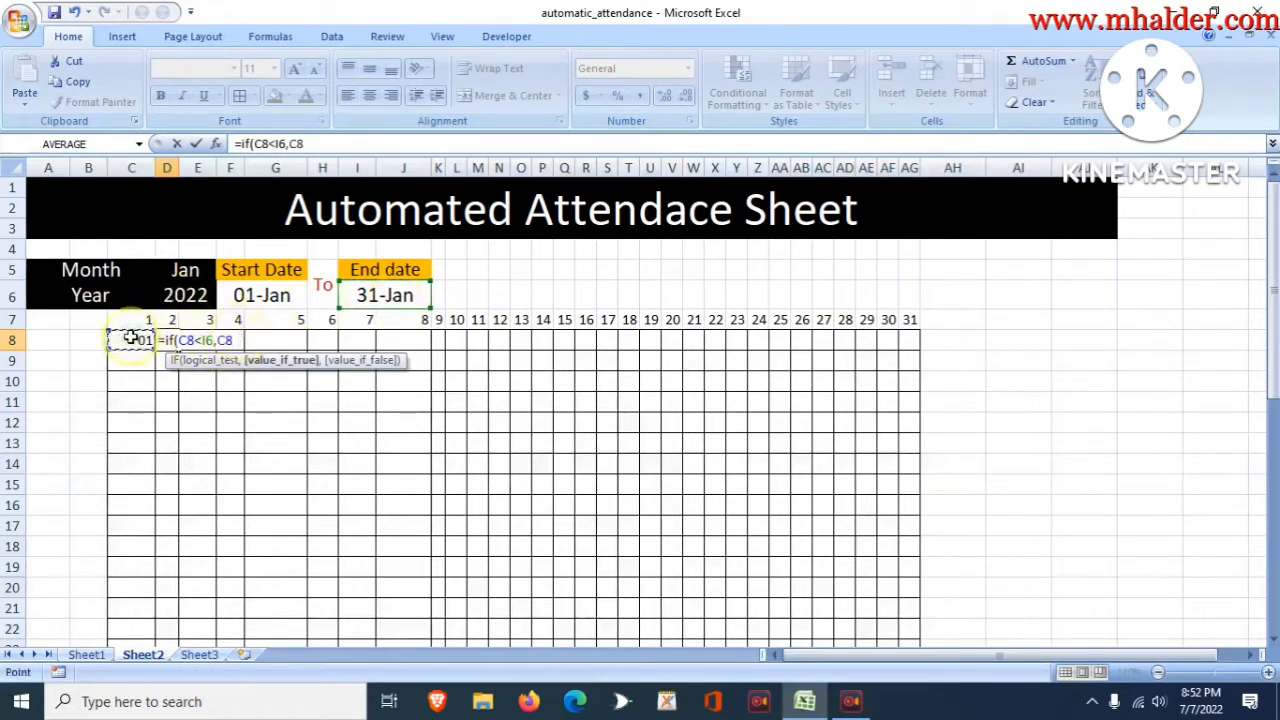
{"action": "type", "text": "+1,"}
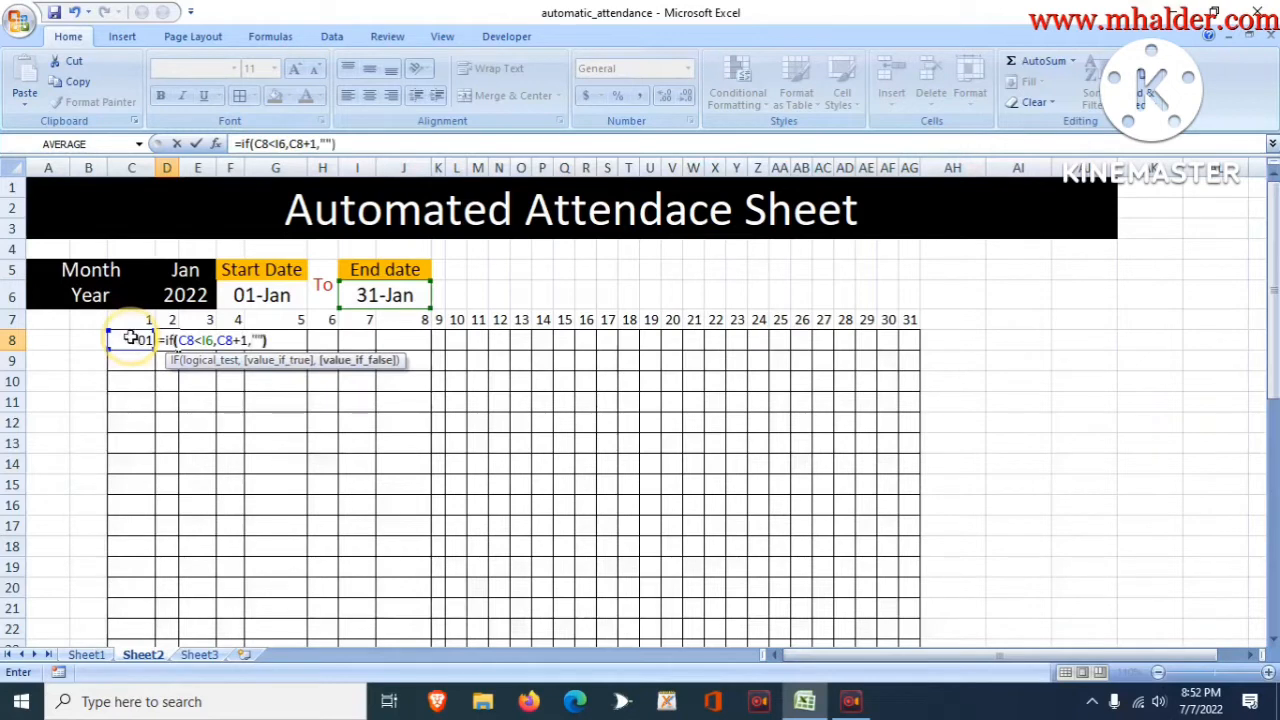
{"action": "type", "text": "\"\")"}
{"action": "key", "text": "Return"}
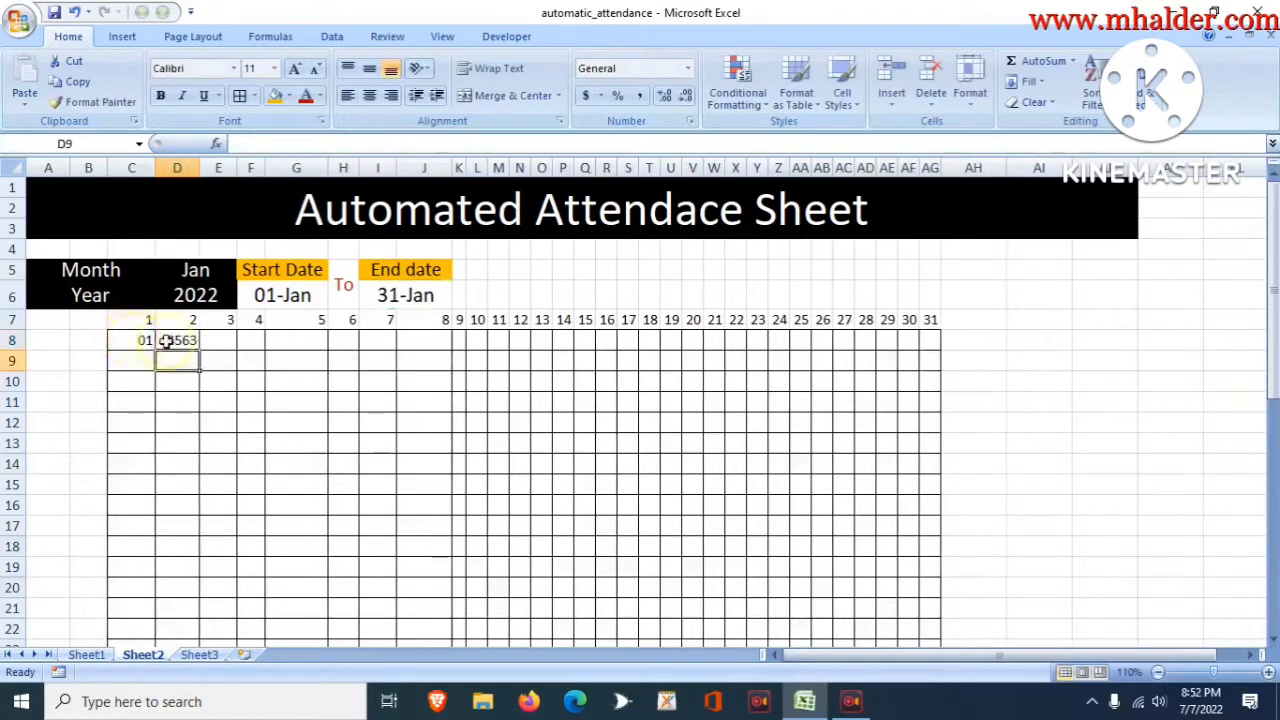
Apply the Short Date format to cell D8 and refine it to the custom number format dd
{"action": "left_click", "coordinate": [176, 341]}
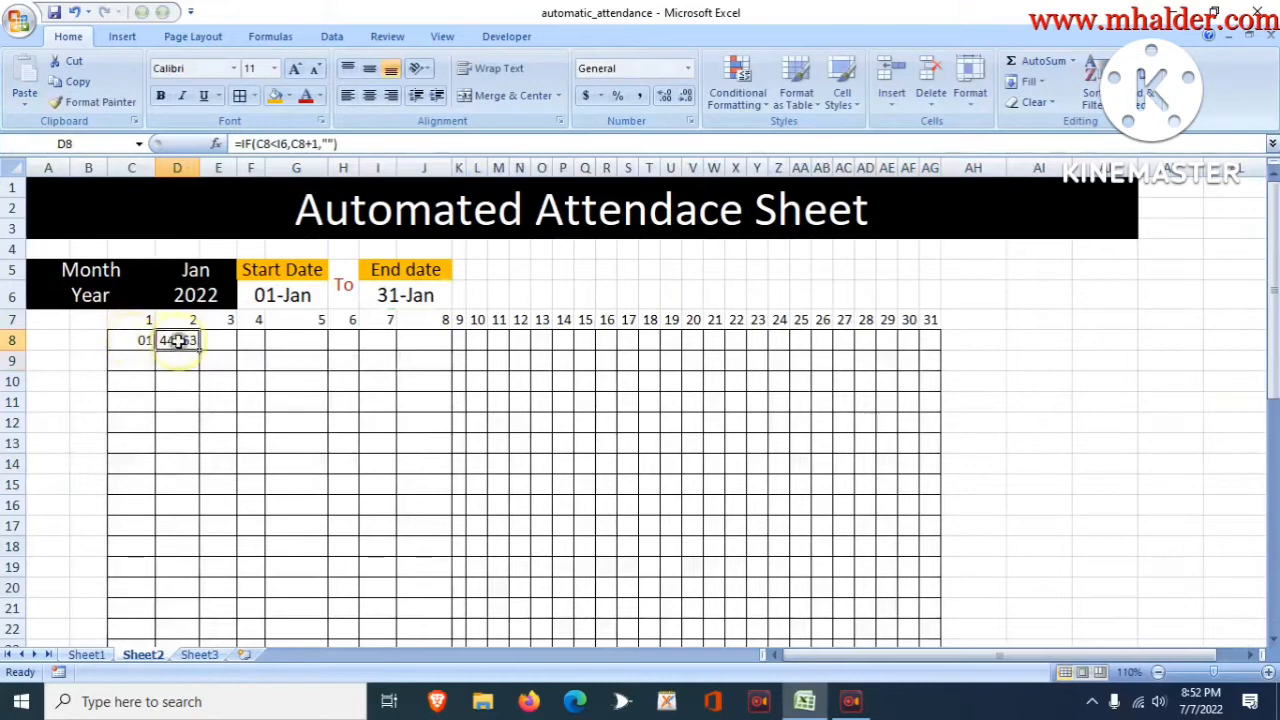
{"action": "left_click", "coordinate": [688, 69]}
{"action": "left_click", "coordinate": [651, 262]}
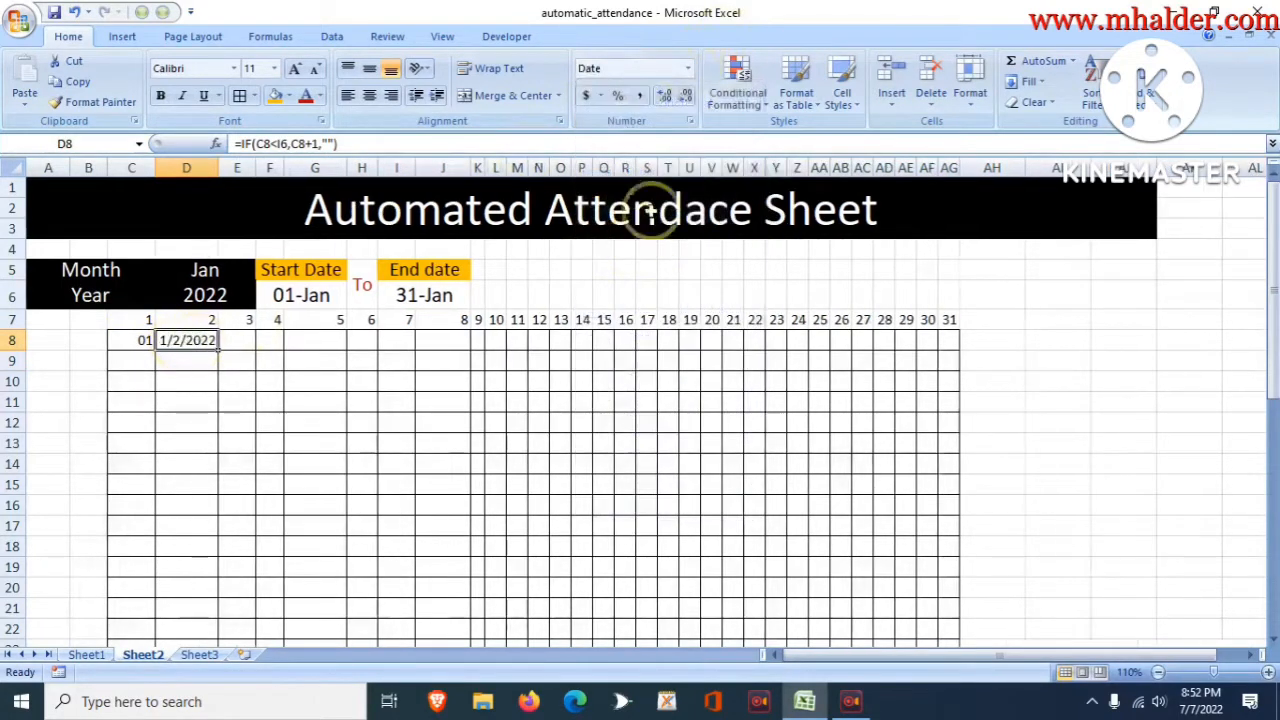
{"action": "left_click", "coordinate": [690, 121]}
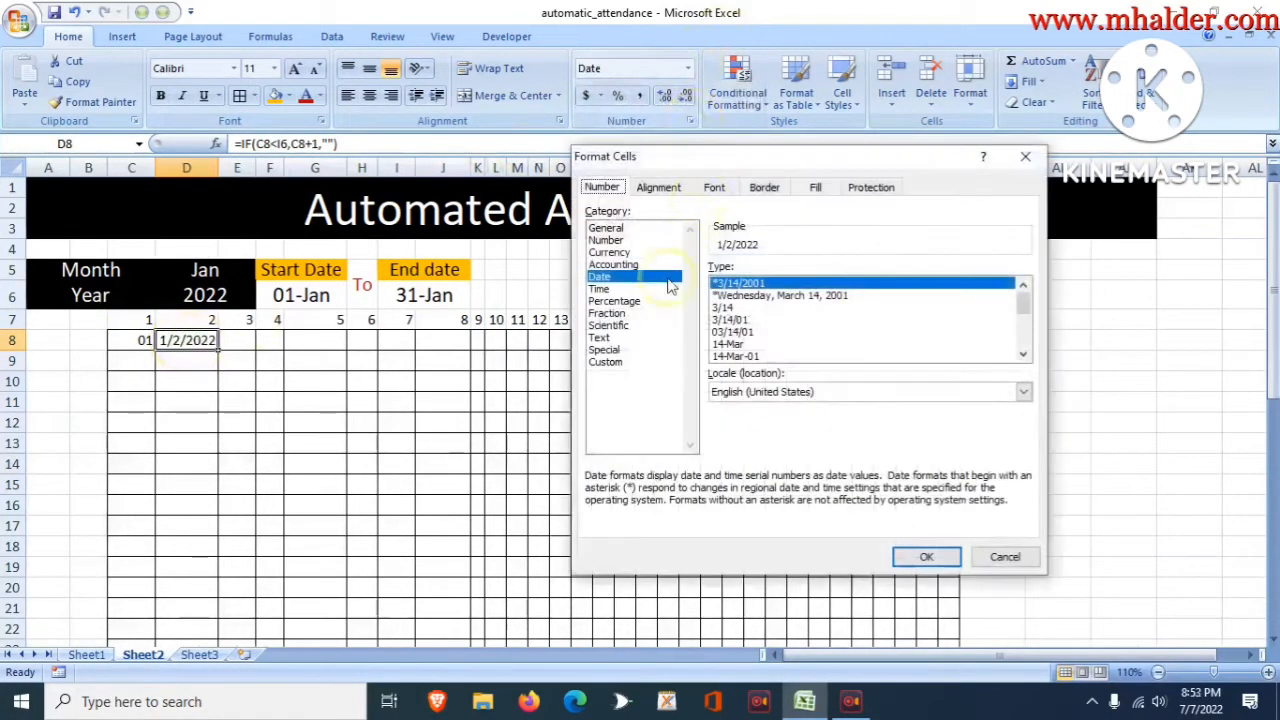
{"action": "left_click", "coordinate": [628, 365]}
{"action": "left_click_drag", "start_coordinate": [770, 284], "coordinate": [572, 290]}
{"action": "type", "text": "dd"}
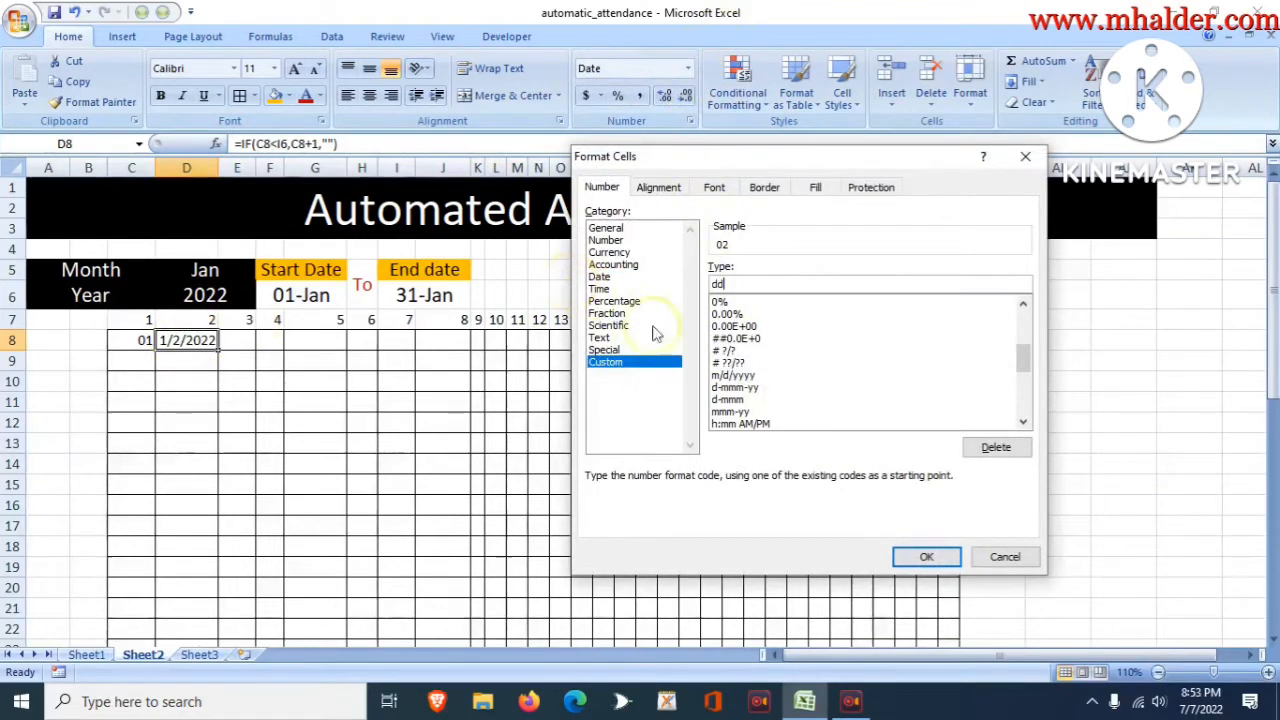
{"action": "left_click", "coordinate": [939, 553]}
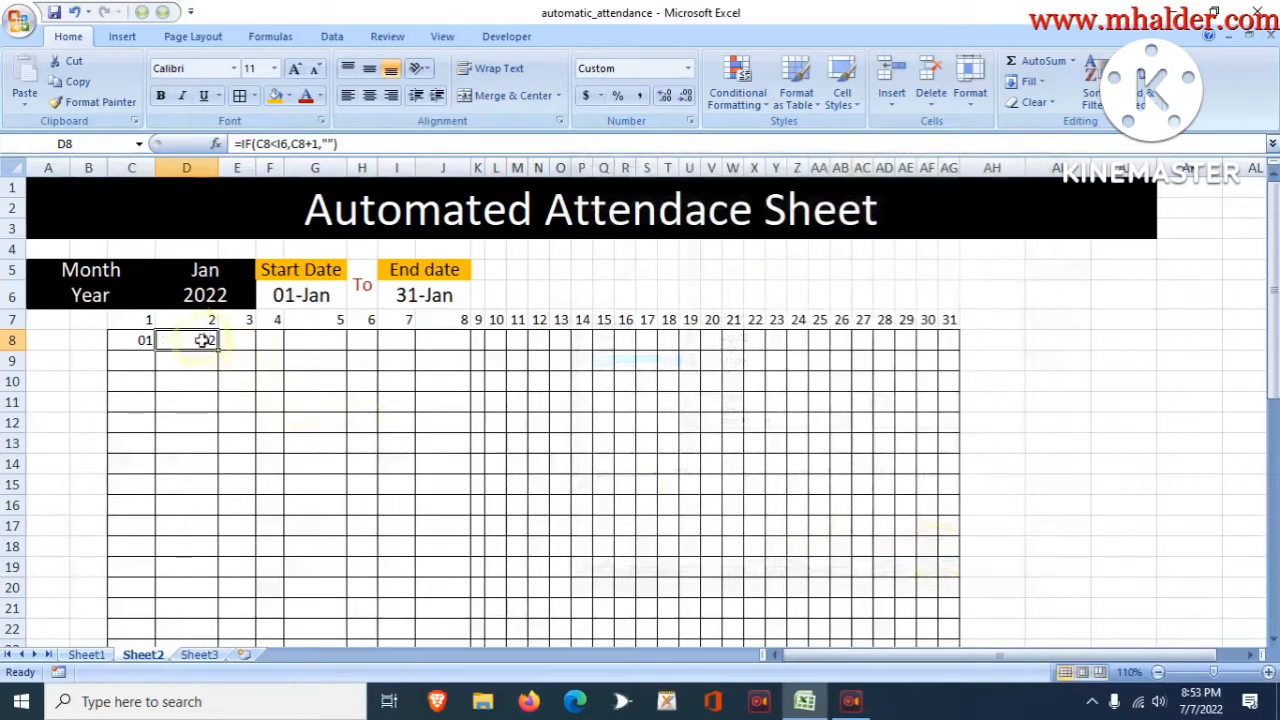
Try filling D8 across to AG8, and make the end date reference in D8's formula absolute as $I$6
{"action": "left_click_drag", "start_coordinate": [217, 345], "coordinate": [950, 357]}
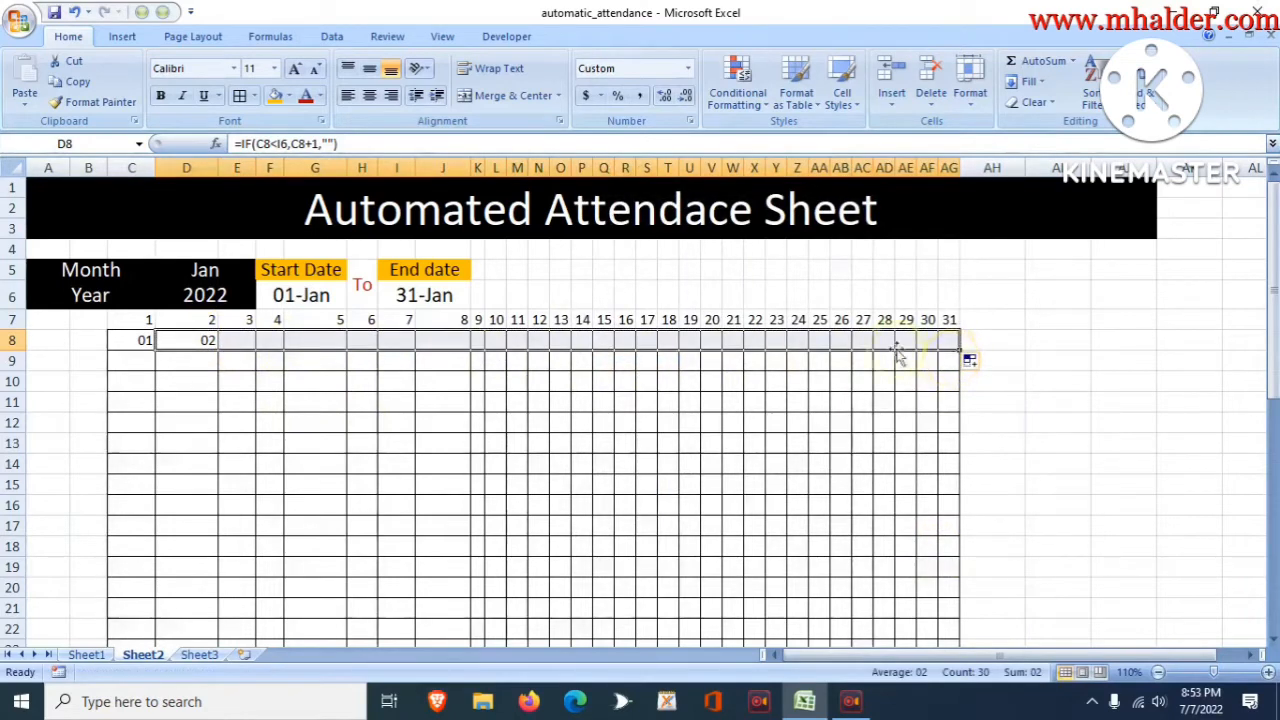
{"action": "left_click", "coordinate": [190, 340]}
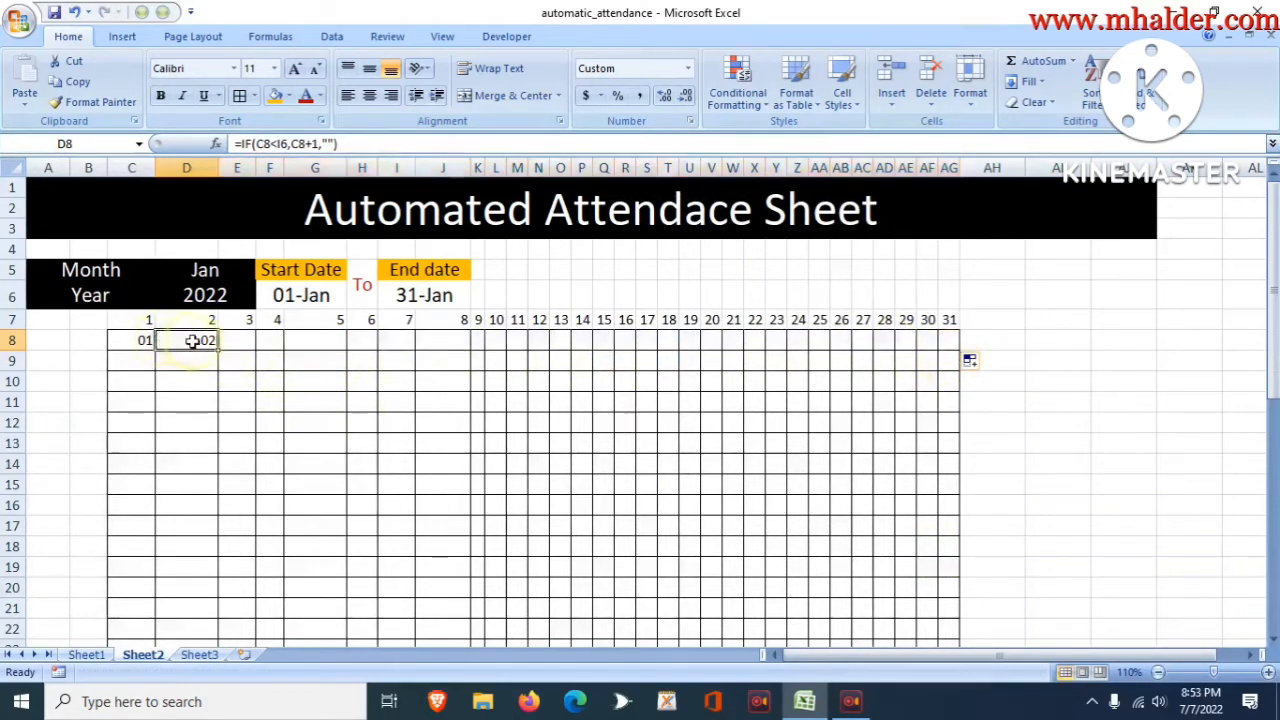
{"action": "left_click", "coordinate": [285, 143]}
{"action": "left_click_drag", "start_coordinate": [286, 143], "coordinate": [279, 143]}
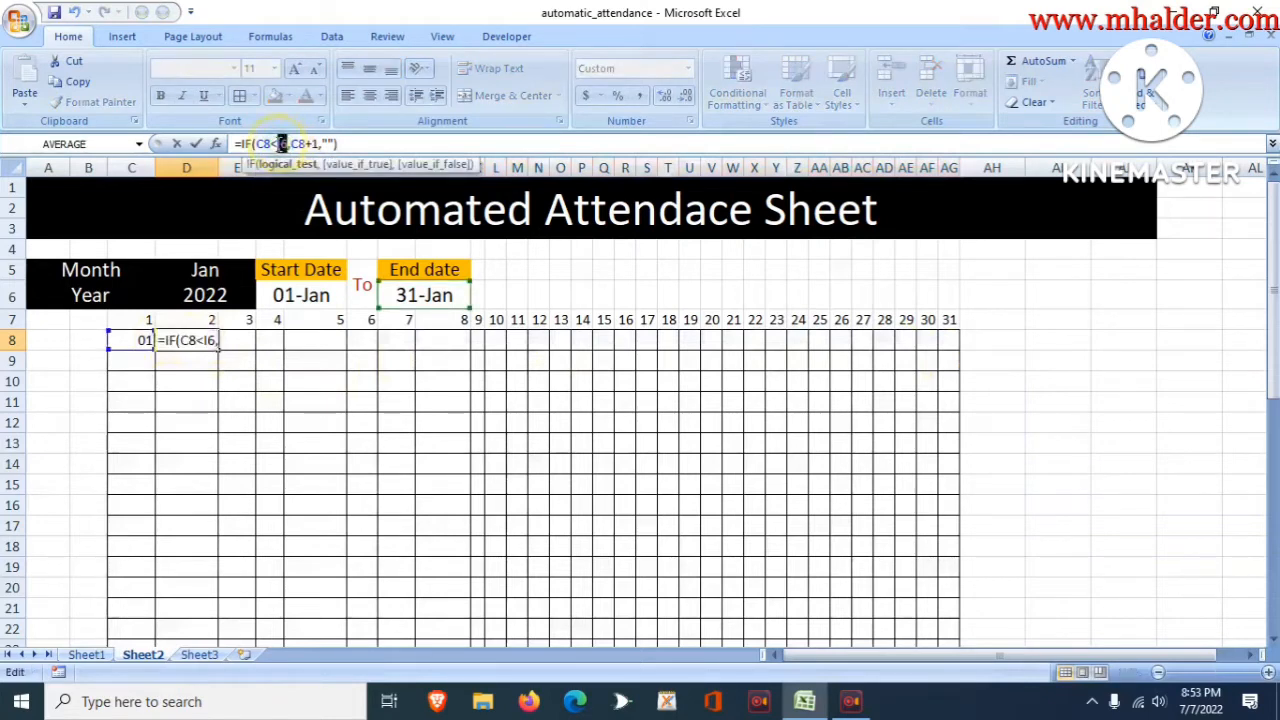
{"action": "key", "text": "F4"}
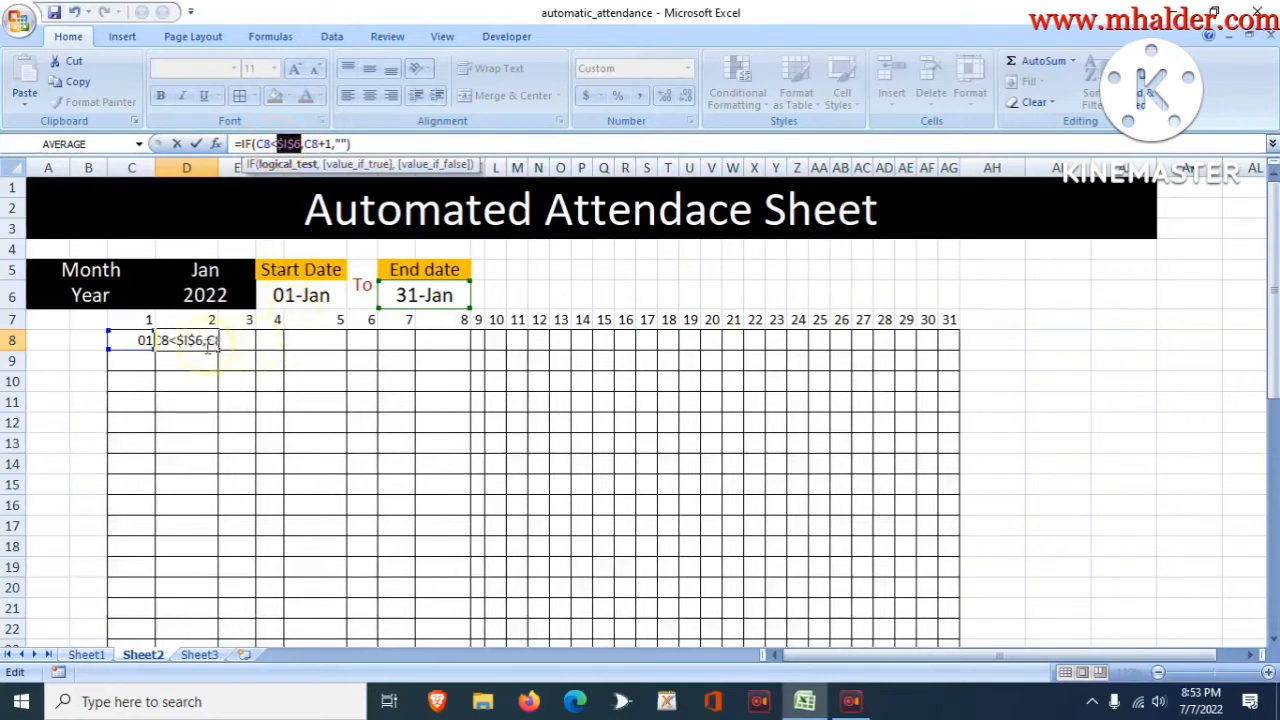
{"action": "left_click", "coordinate": [362, 141]}
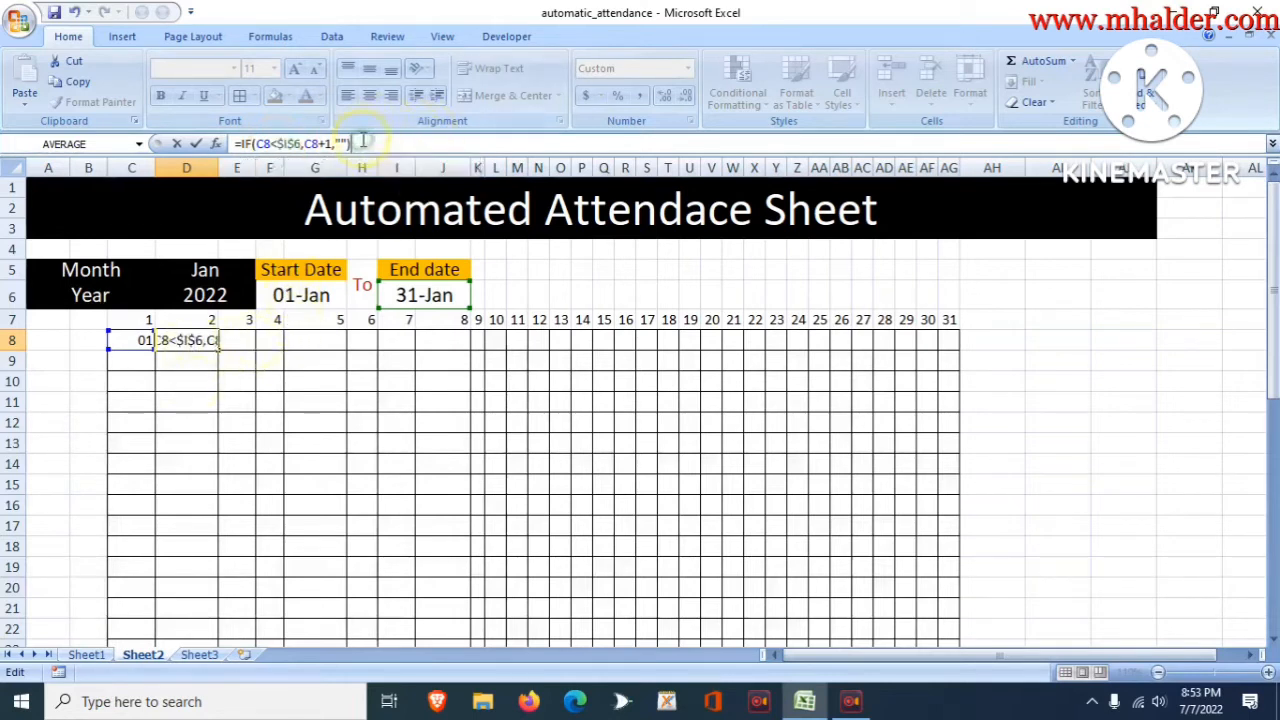
{"action": "key", "text": "Return"}
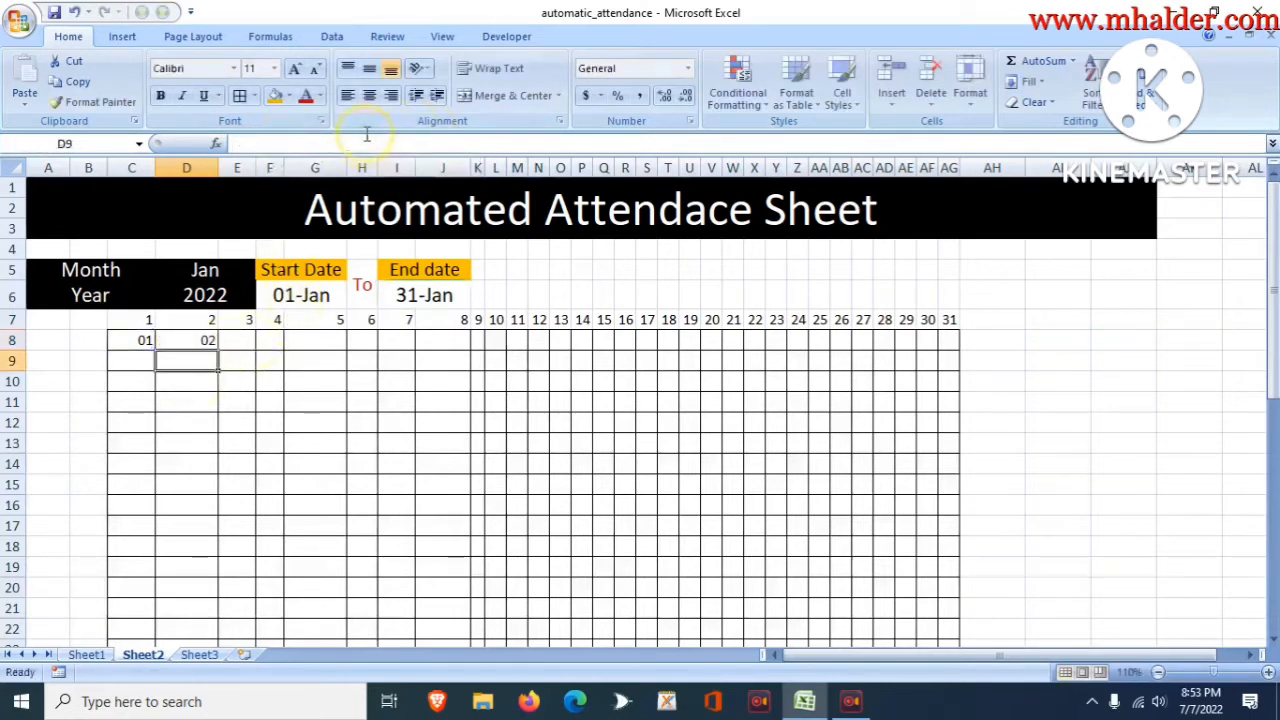
Fill the D8 formula with the absolute end date across row 8 to AG8 and autofit the width of column K
{"action": "left_click", "coordinate": [192, 339]}
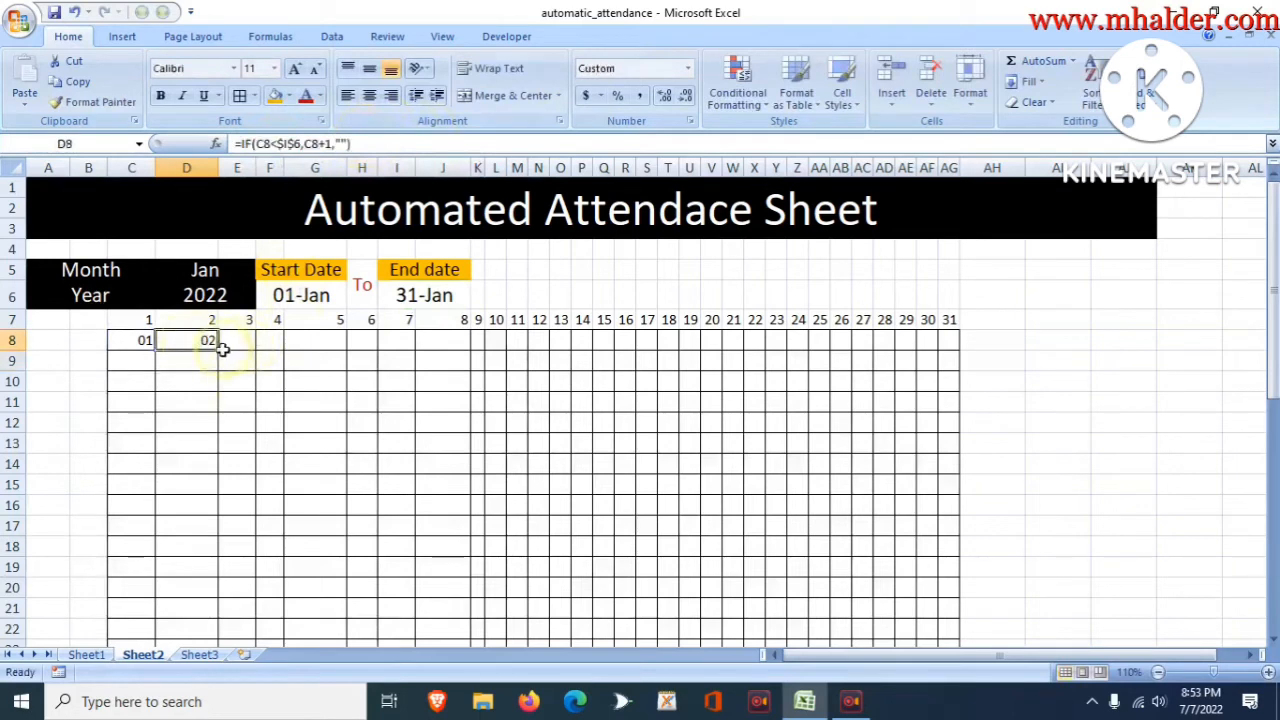
{"action": "left_click_drag", "start_coordinate": [218, 349], "coordinate": [949, 350]}
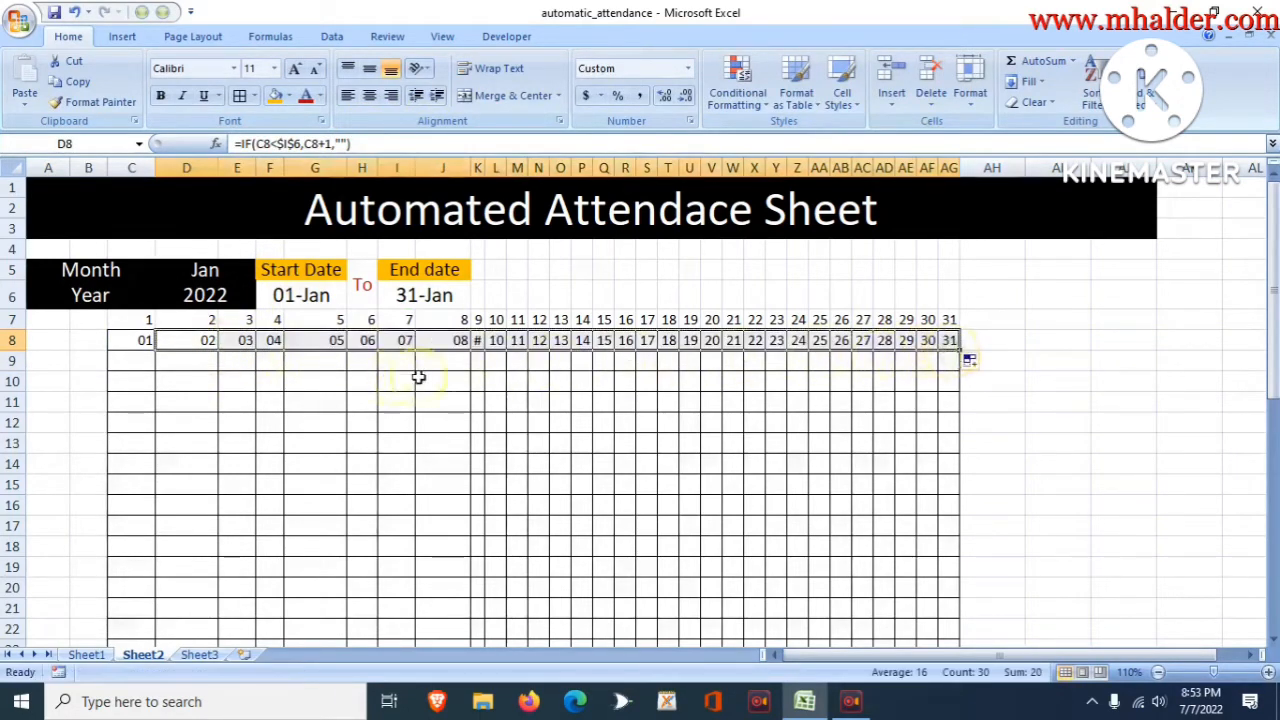
{"action": "double_click", "coordinate": [487, 167]}
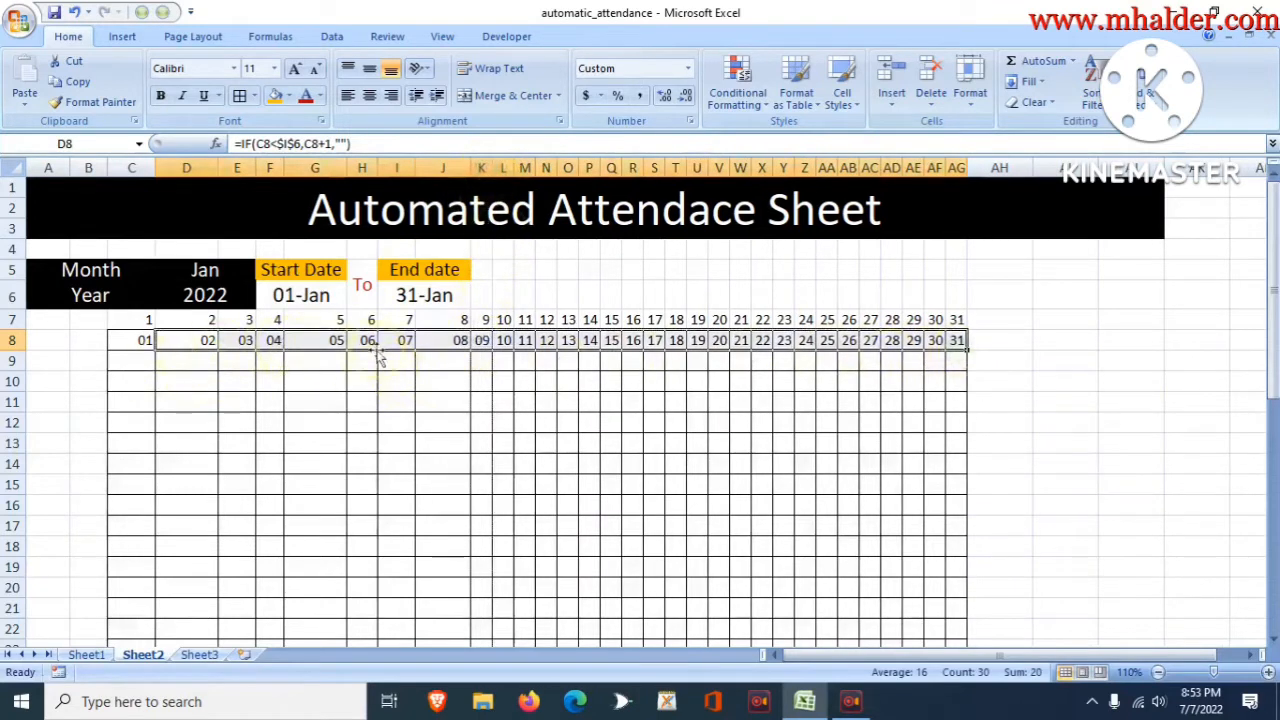
Switch the month in D5 to Feb, Apr and Aug in turn to test the row of day numbers
{"action": "left_click", "coordinate": [200, 270]}
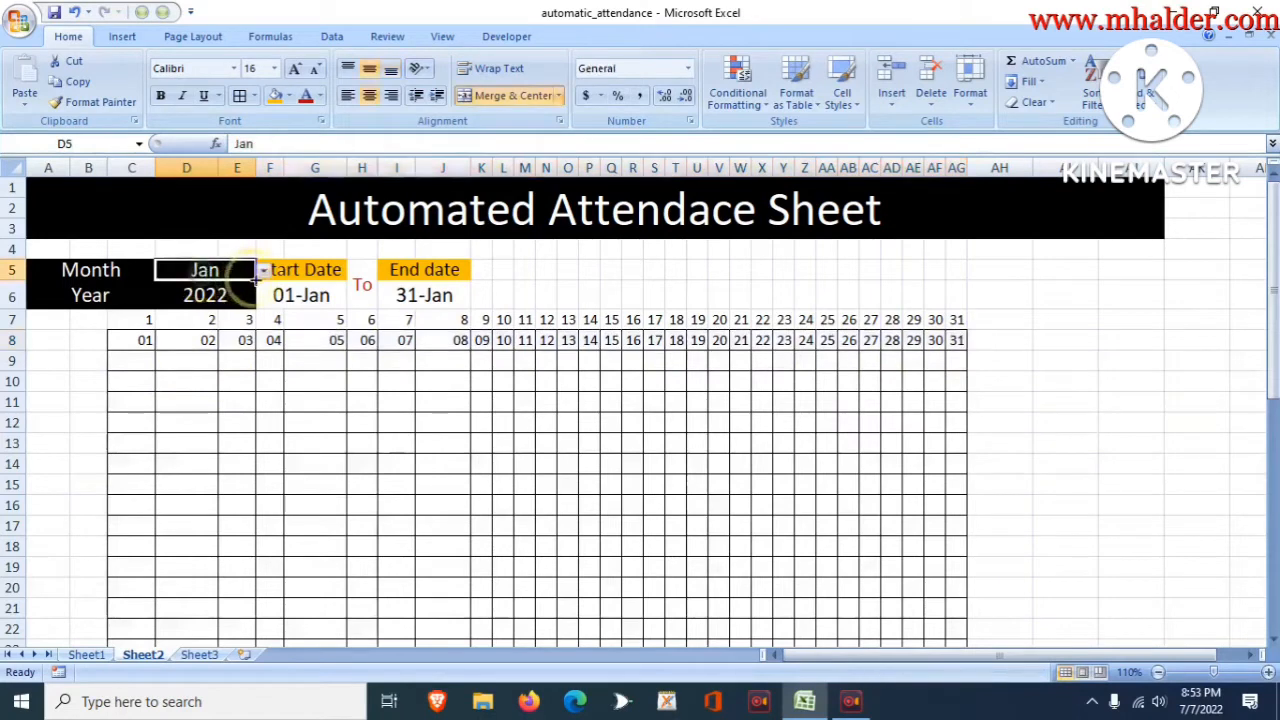
{"action": "left_click", "coordinate": [263, 270]}
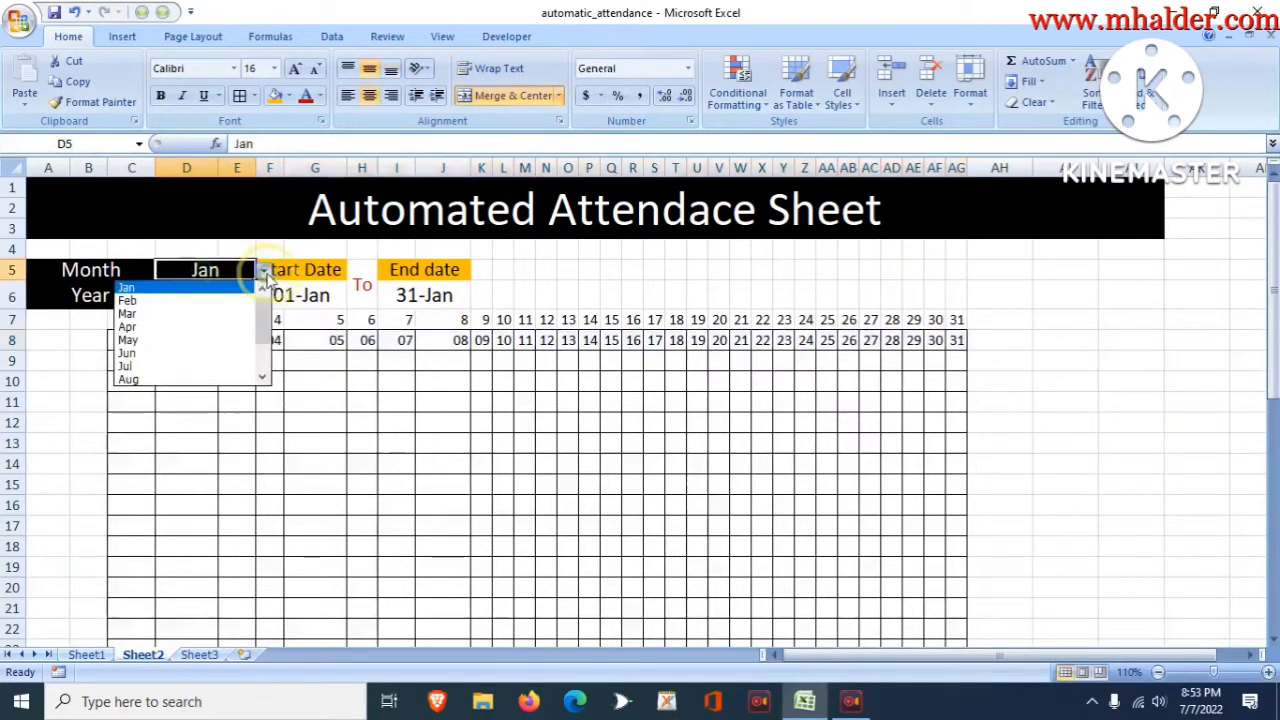
{"action": "left_click", "coordinate": [190, 302]}
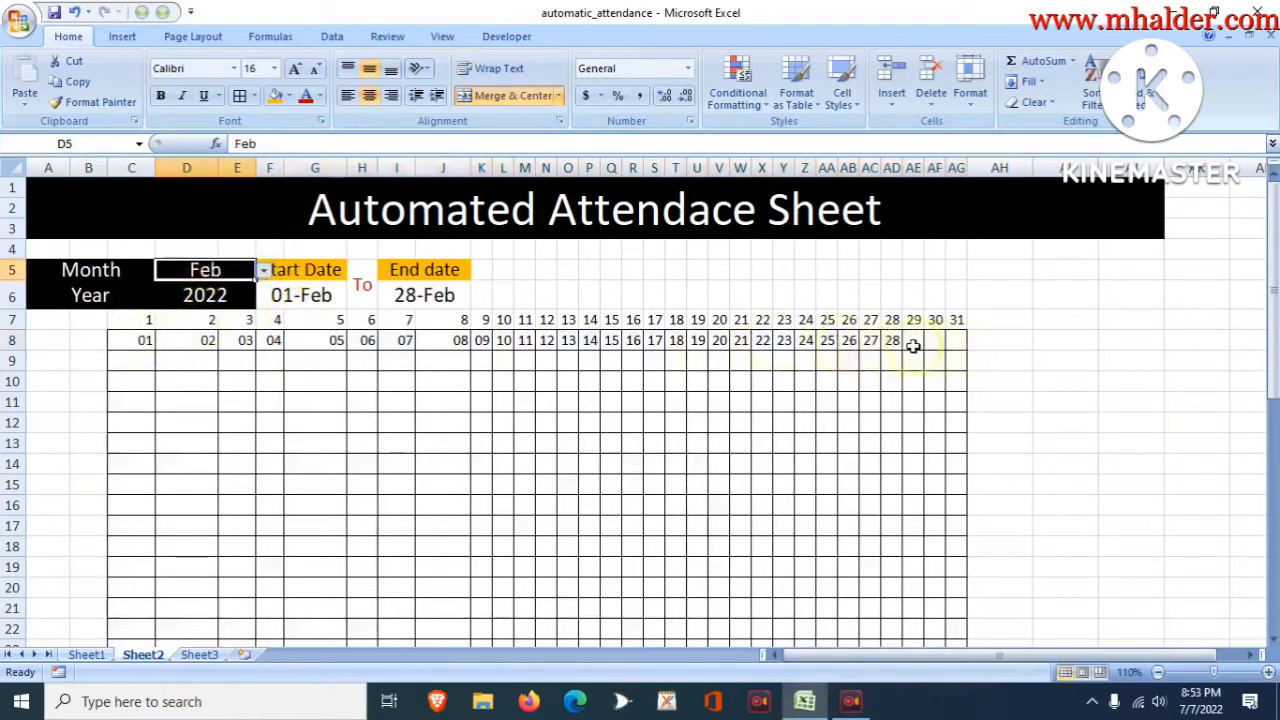
{"action": "left_click", "coordinate": [263, 270]}
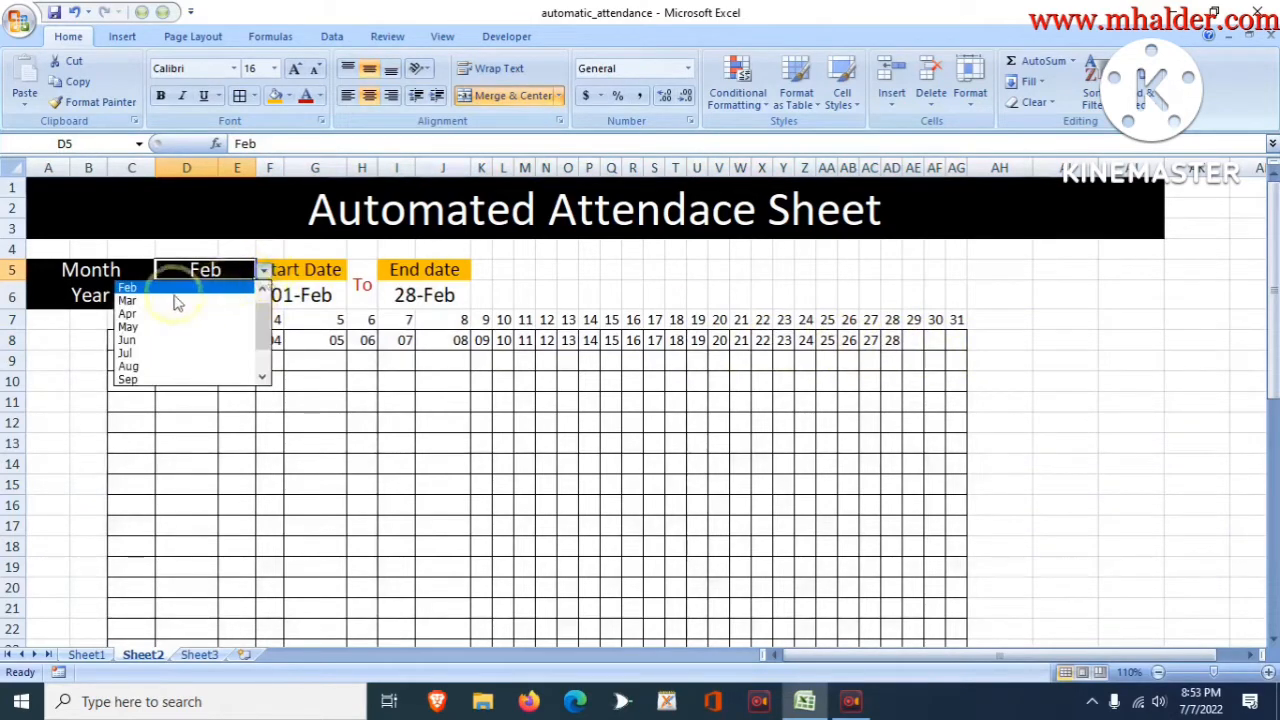
{"action": "left_click", "coordinate": [140, 314]}
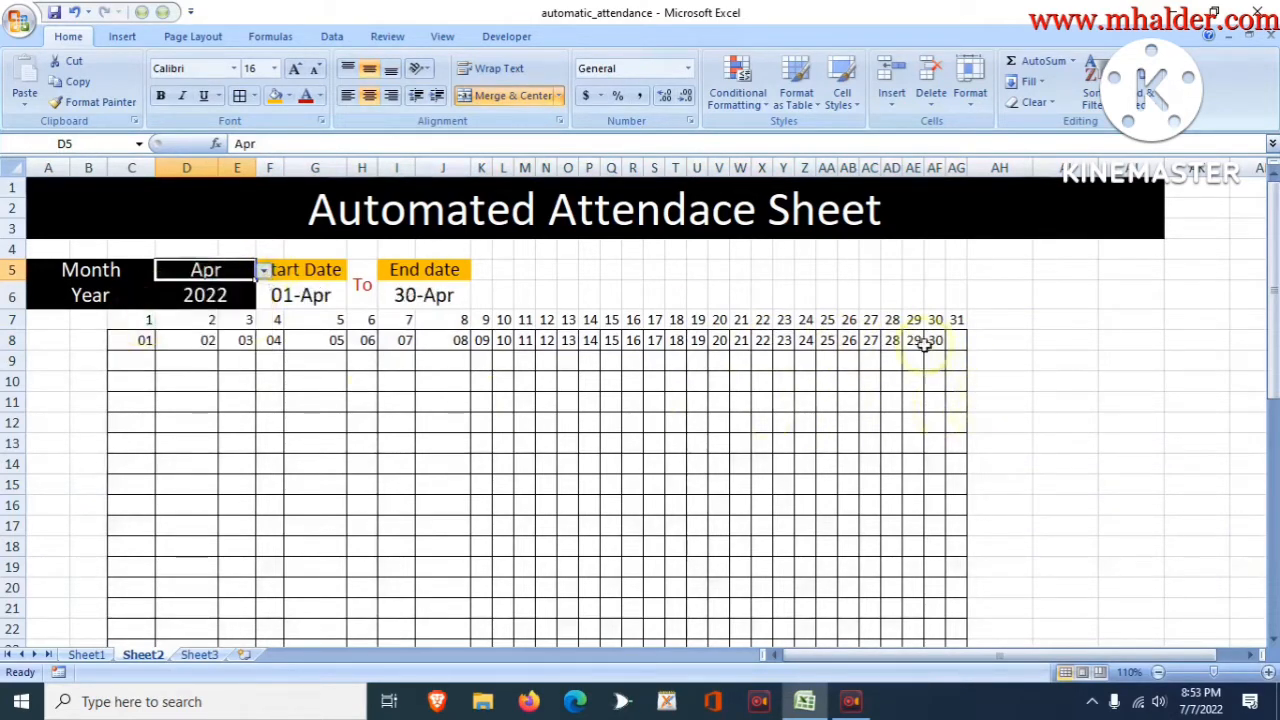
{"action": "left_click", "coordinate": [263, 272]}
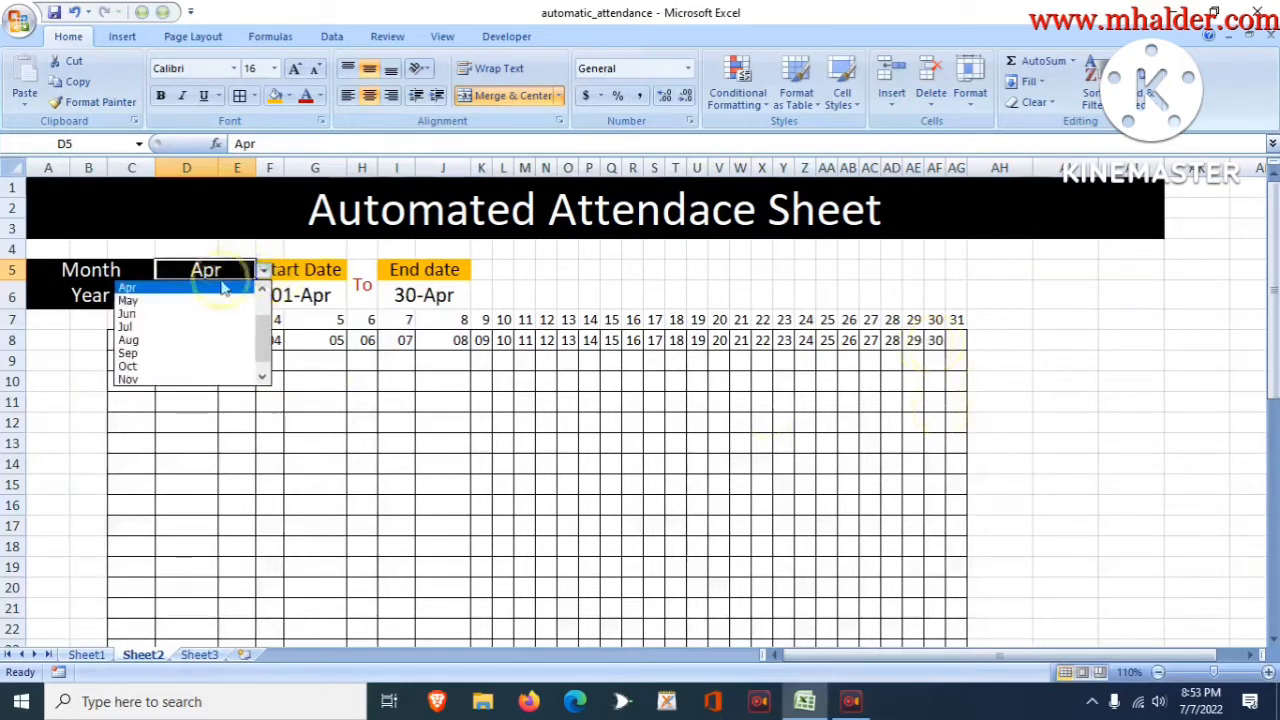
{"action": "left_click", "coordinate": [170, 341]}
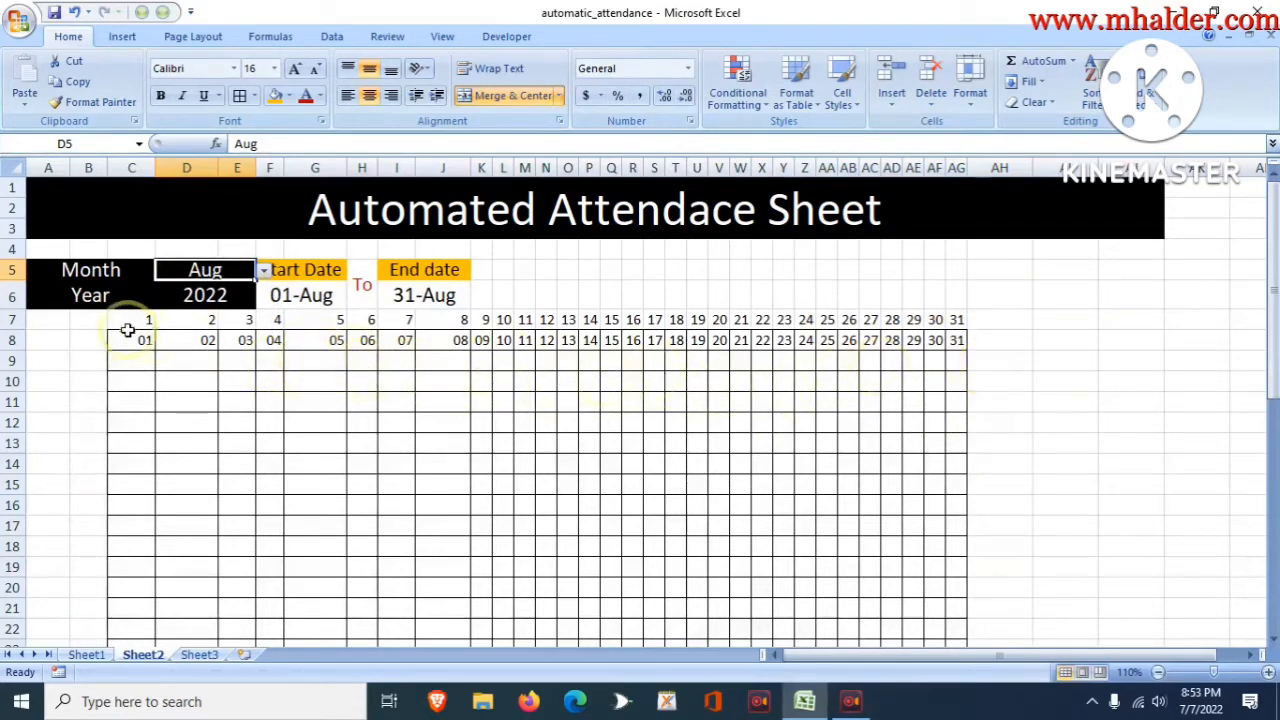
Fill the day-number cells C8:AG8 with the standard yellow color
{"action": "left_click_drag", "start_coordinate": [126, 343], "coordinate": [950, 345]}
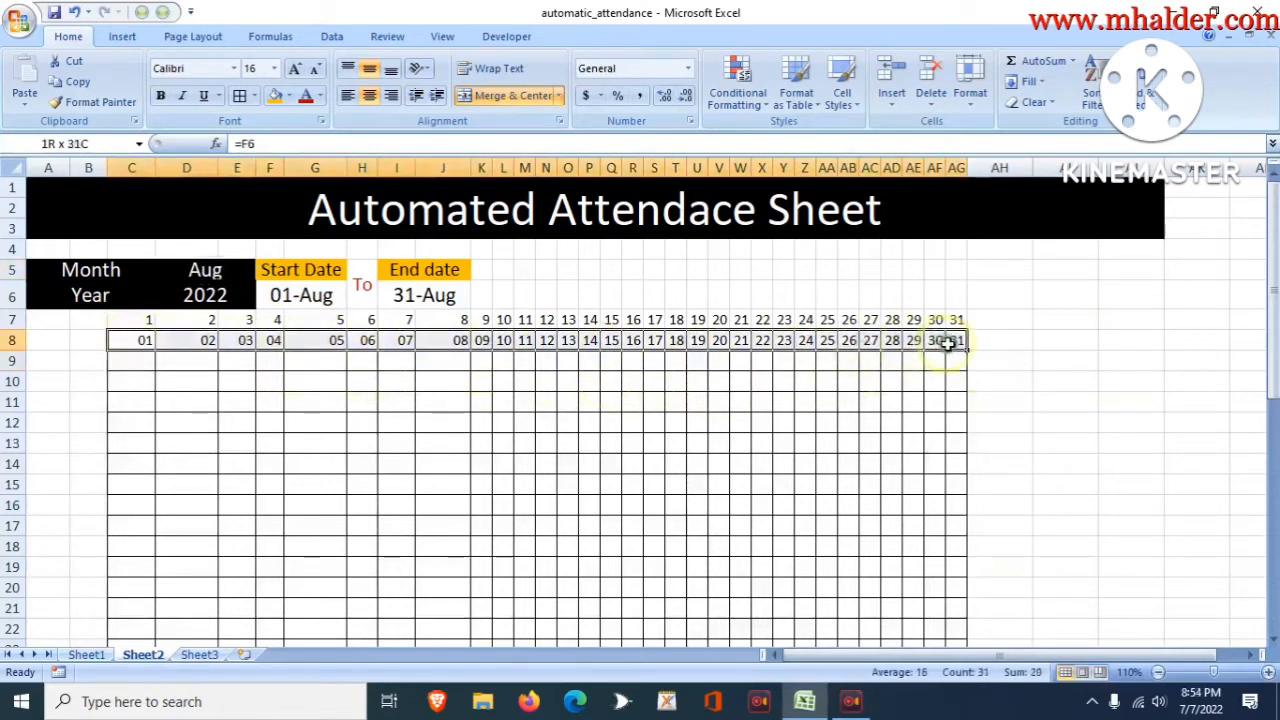
{"action": "left_click", "coordinate": [288, 96]}
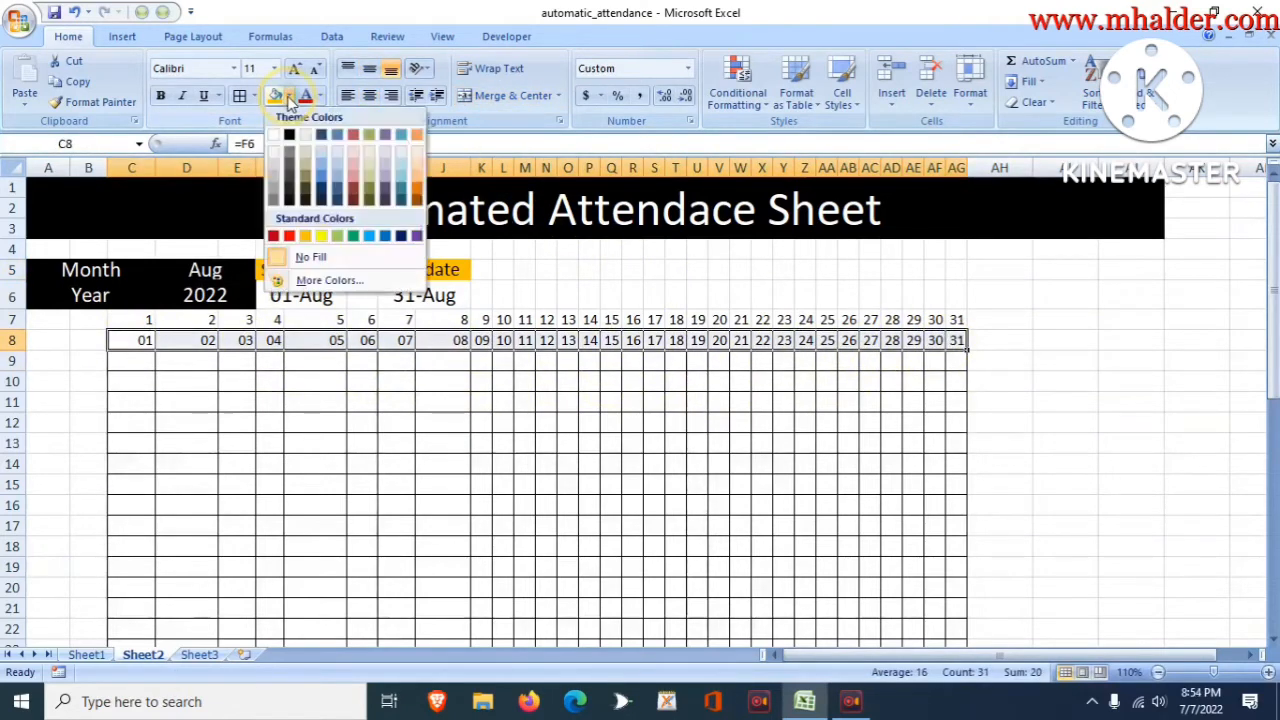
{"action": "left_click", "coordinate": [321, 236]}
{"action": "left_click", "coordinate": [430, 400]}
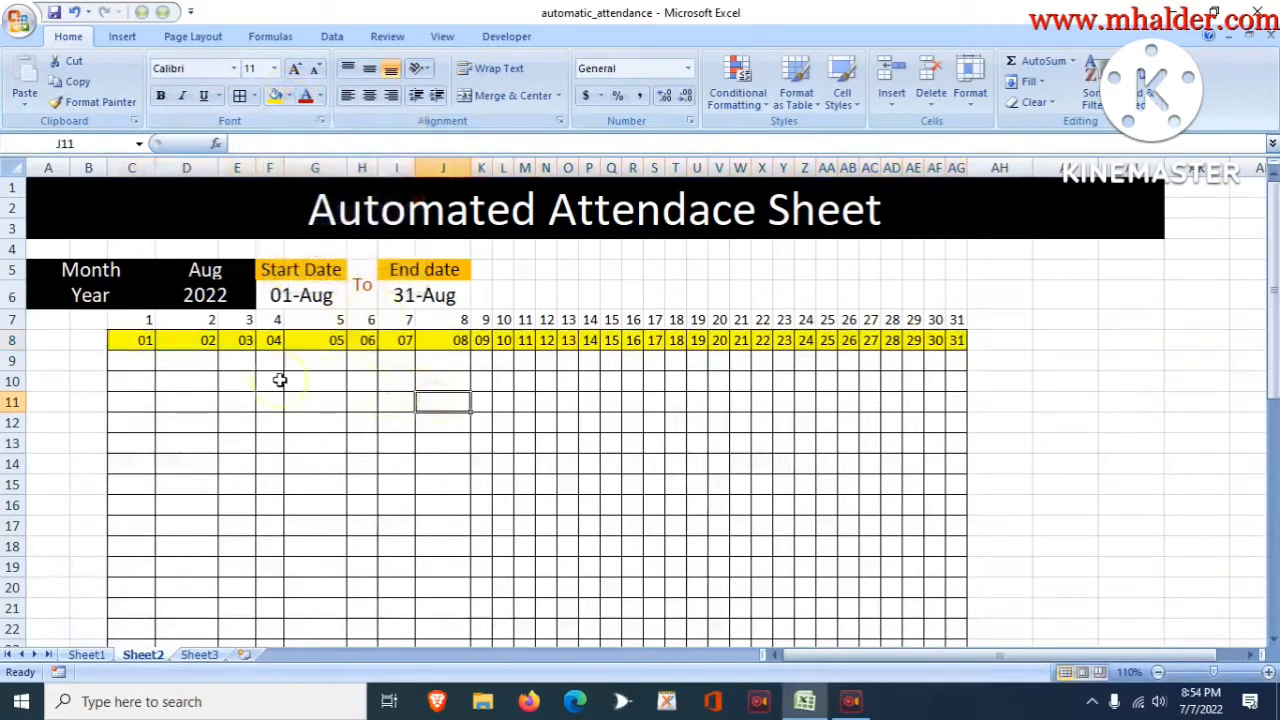
Enter the formula =TEXT(C8,"ddd") in cell C9 and fill it across row 9 to AG9
{"action": "left_click", "coordinate": [119, 364]}
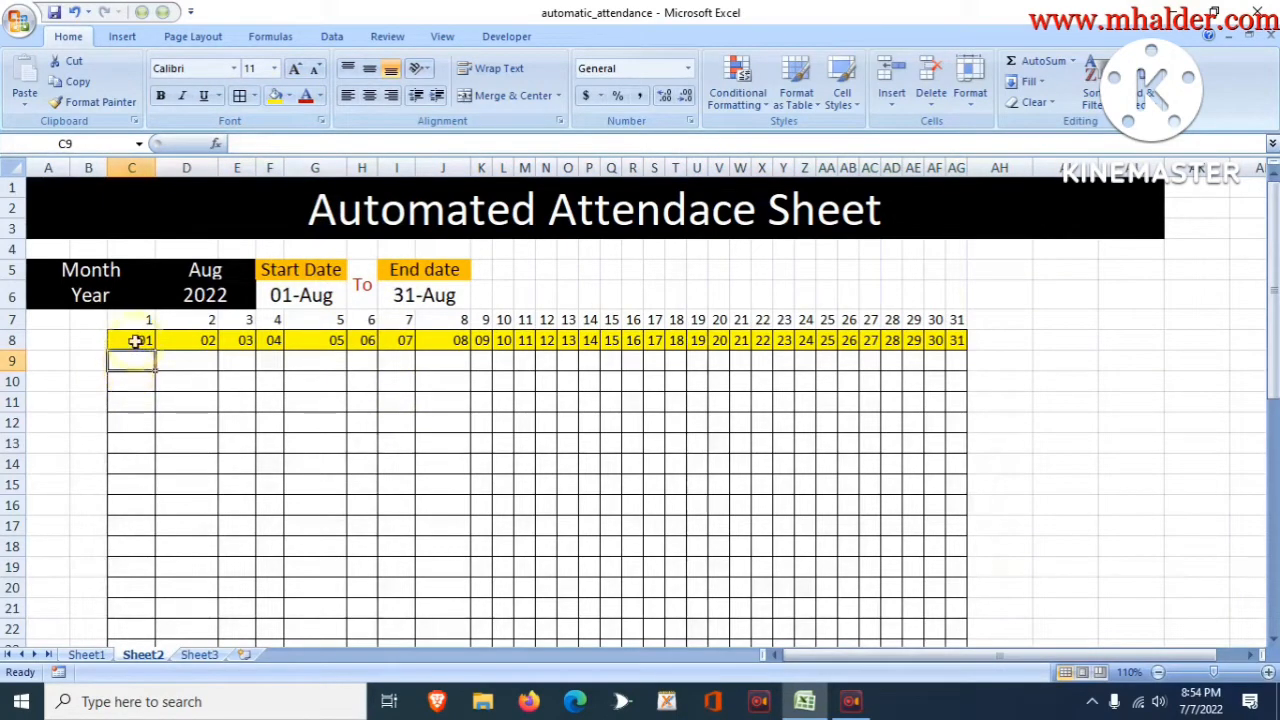
{"action": "type", "text": "=te"}
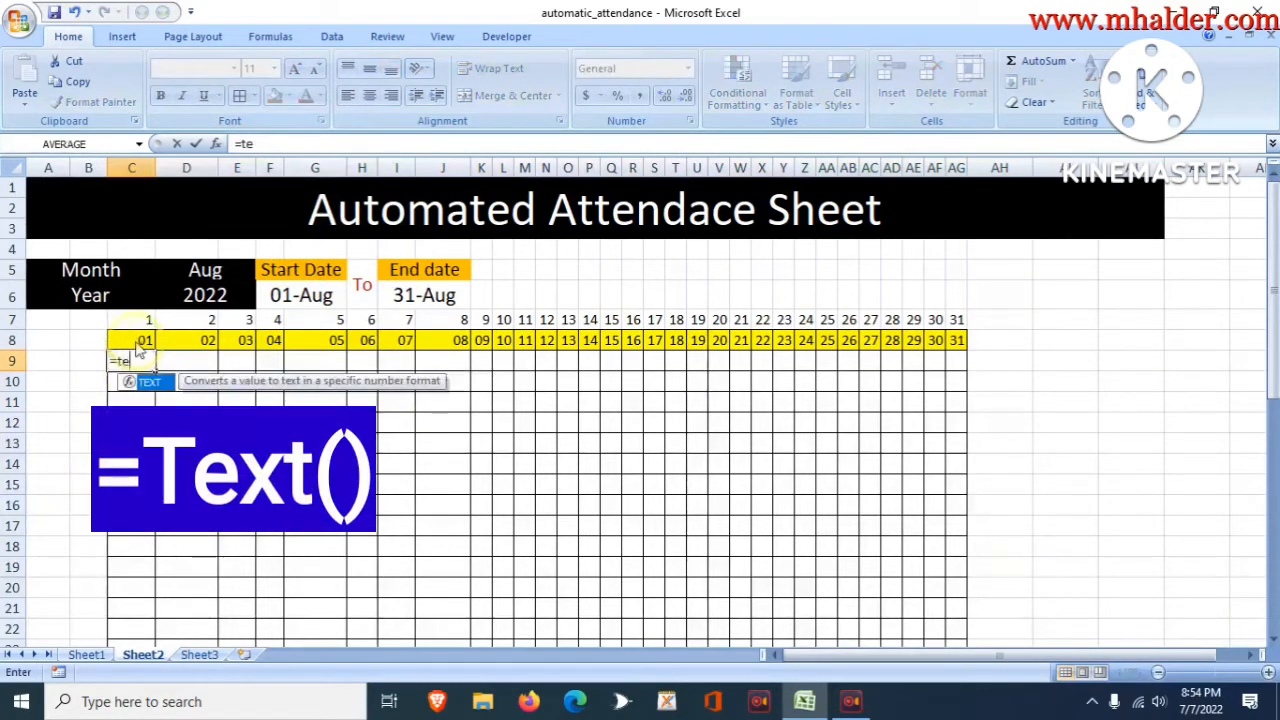
{"action": "type", "text": "xt("}
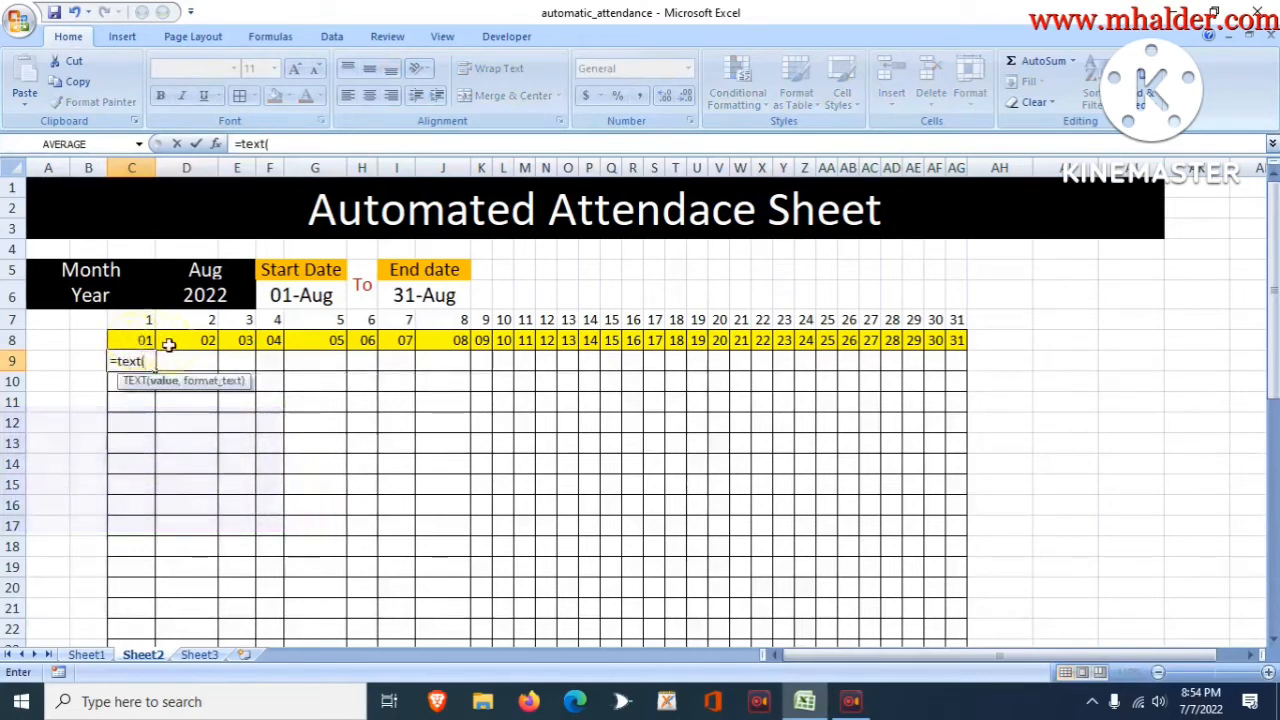
{"action": "left_click", "coordinate": [144, 341]}
{"action": "type", "text": ","}
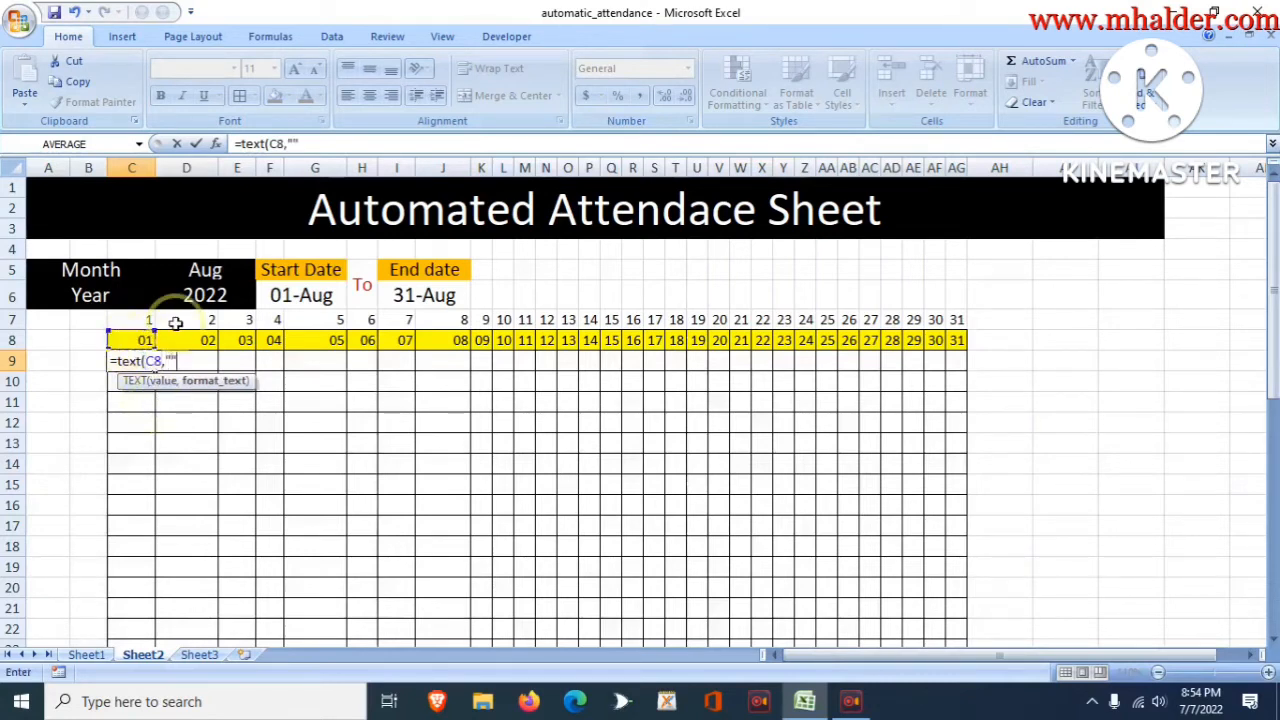
{"action": "type", "text": "\"ddd"}
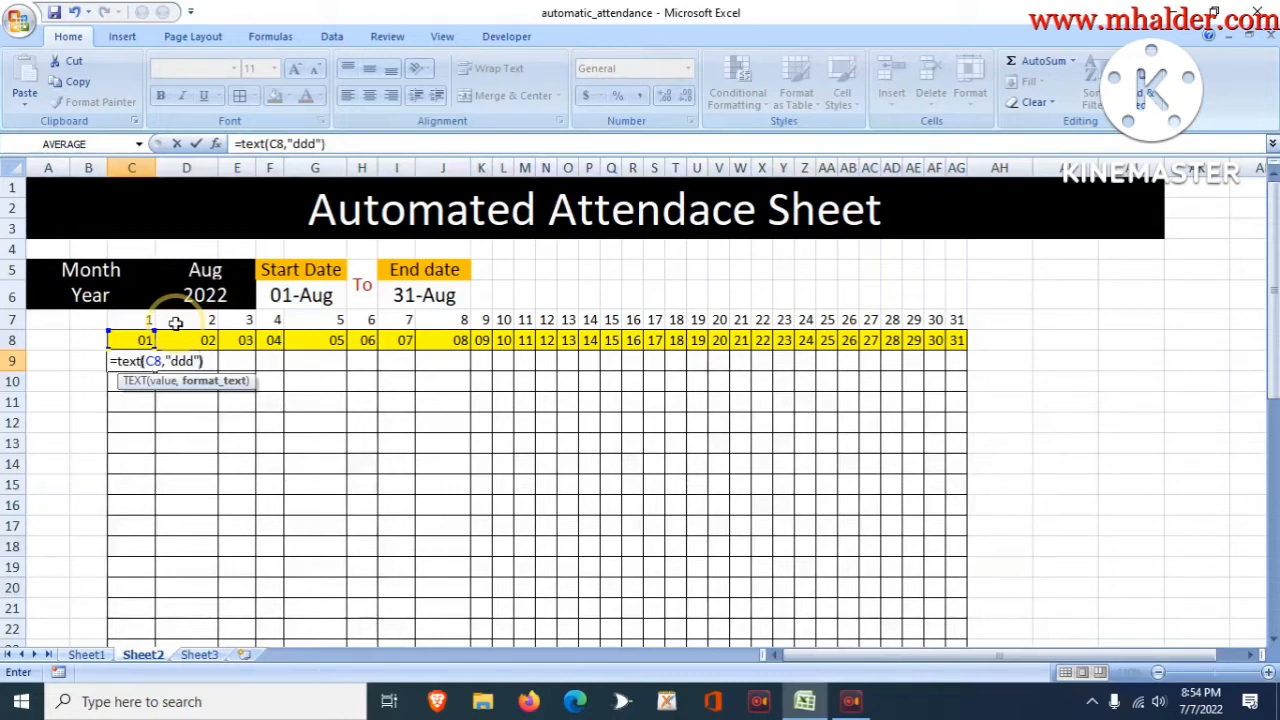
{"action": "key", "text": "Return"}
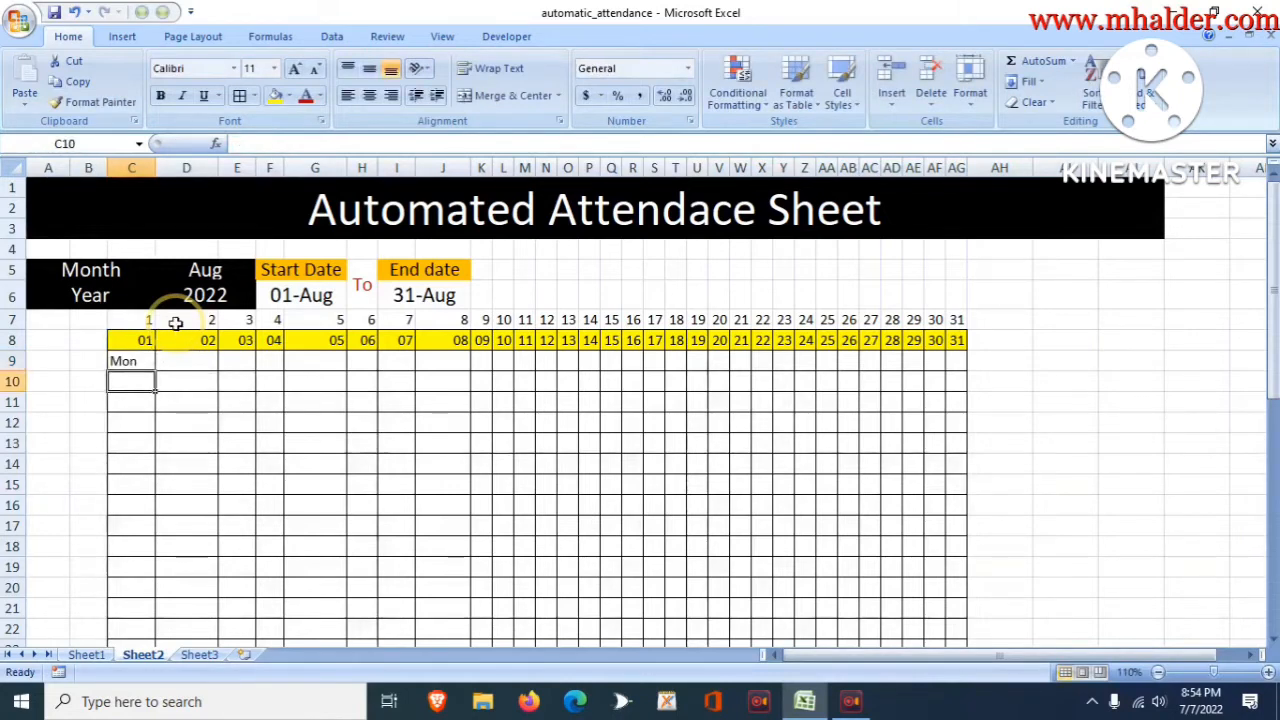
{"action": "left_click", "coordinate": [128, 360]}
{"action": "left_click_drag", "start_coordinate": [156, 369], "coordinate": [968, 370]}
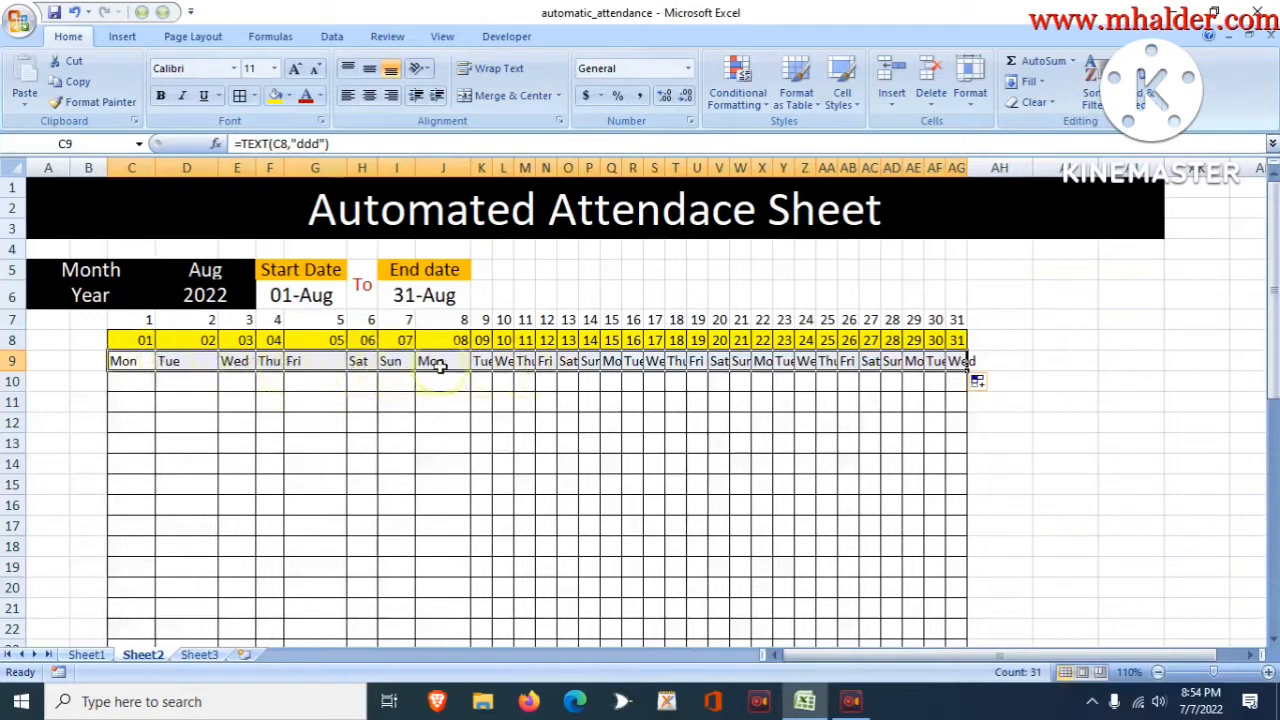
Rotate the text of the weekday cells C9:AG9 to an orientation of 90 degrees
{"action": "left_click_drag", "start_coordinate": [123, 358], "coordinate": [957, 361]}
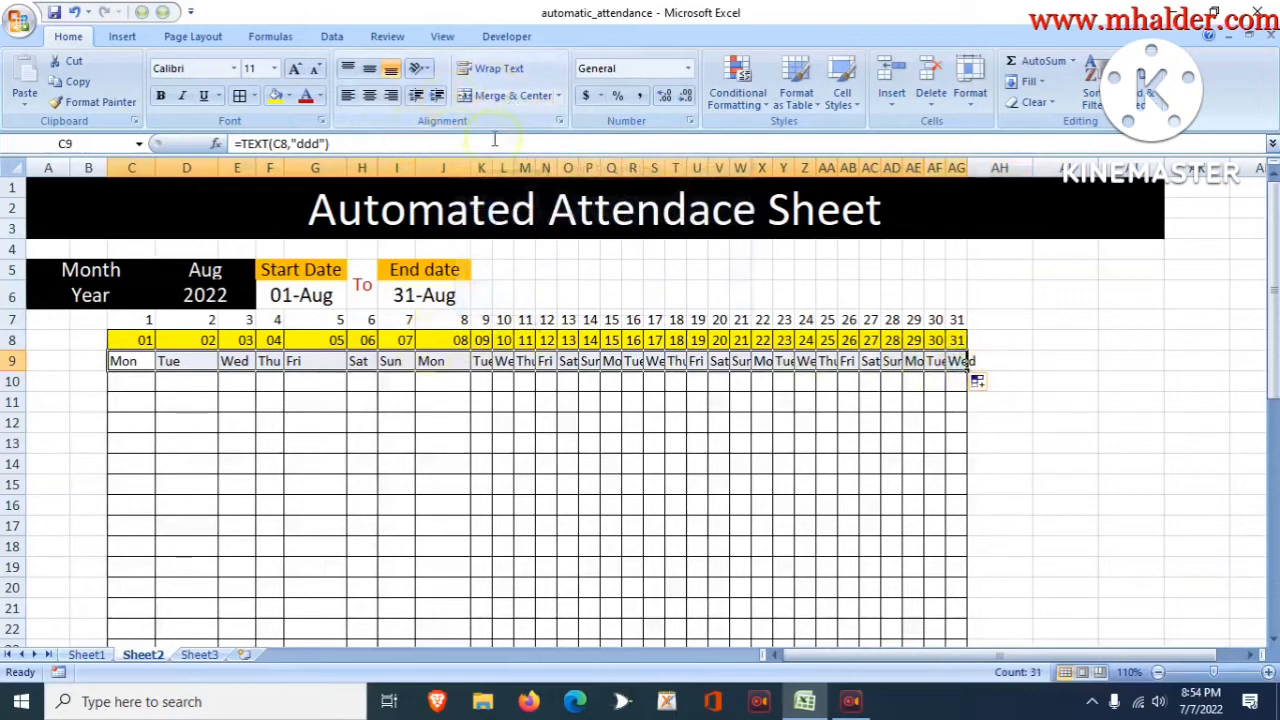
{"action": "left_click", "coordinate": [559, 121]}
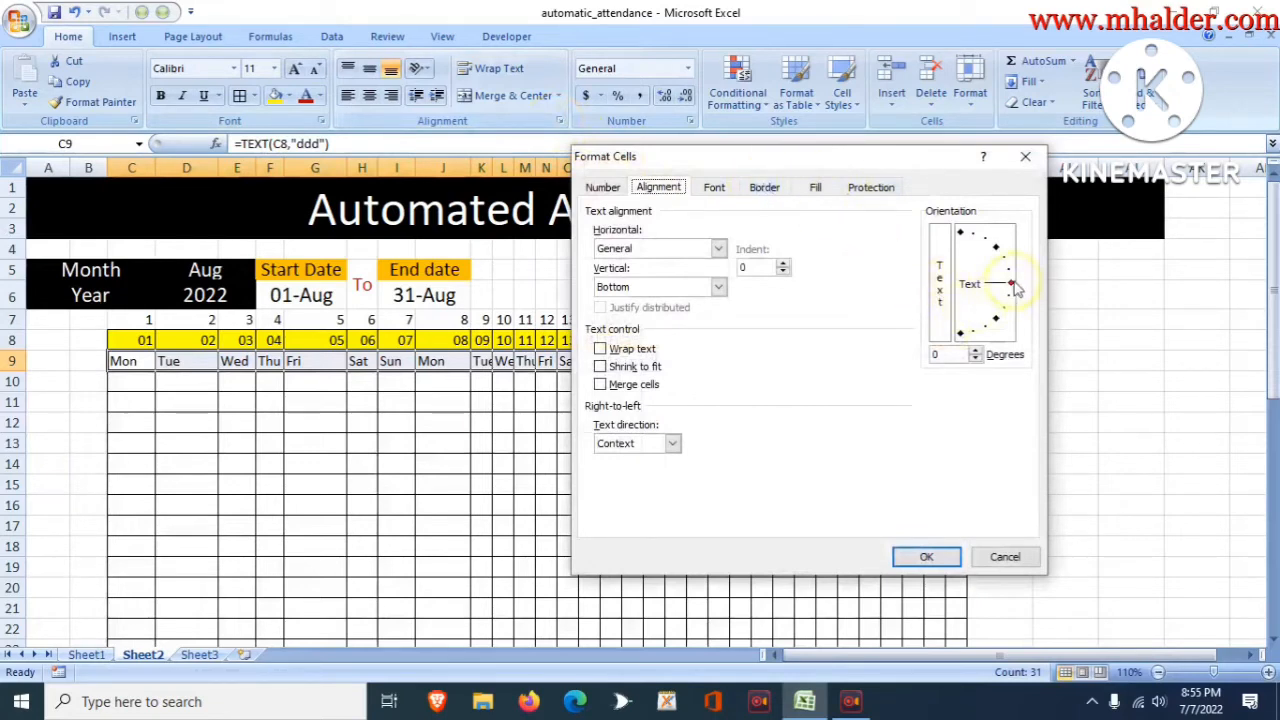
{"action": "left_click_drag", "start_coordinate": [1012, 288], "coordinate": [960, 232]}
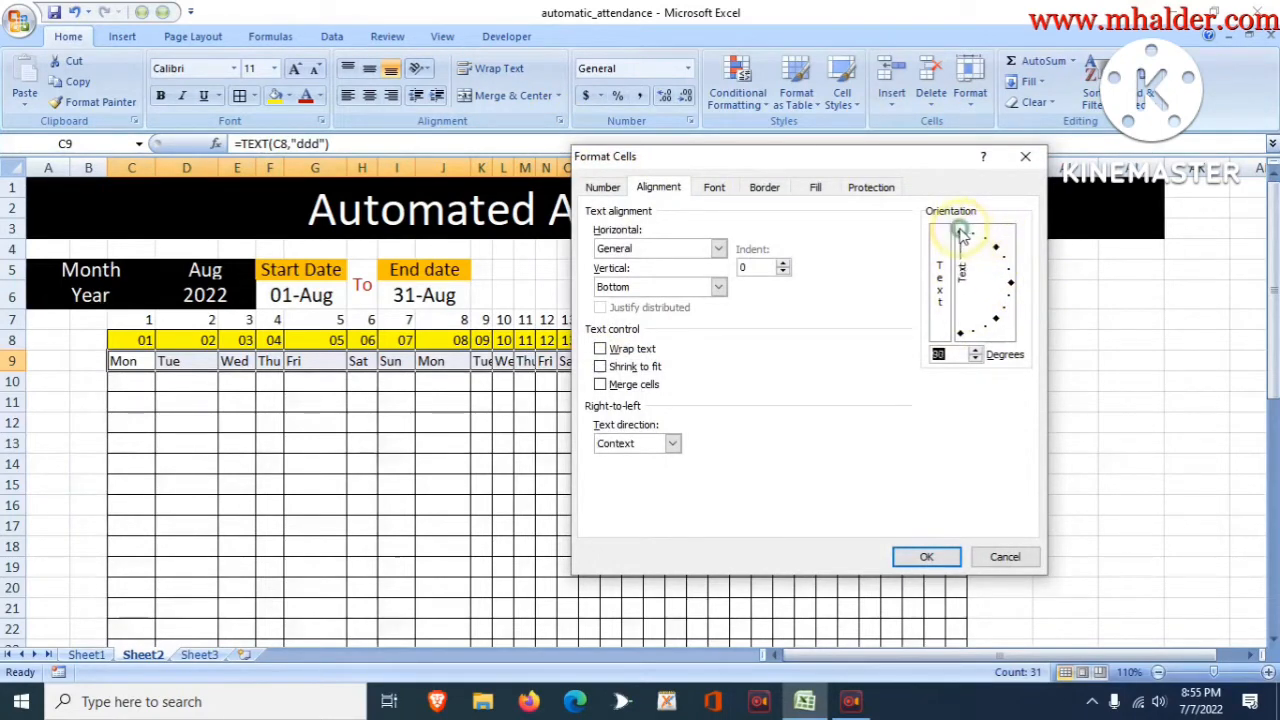
{"action": "left_click", "coordinate": [944, 557]}
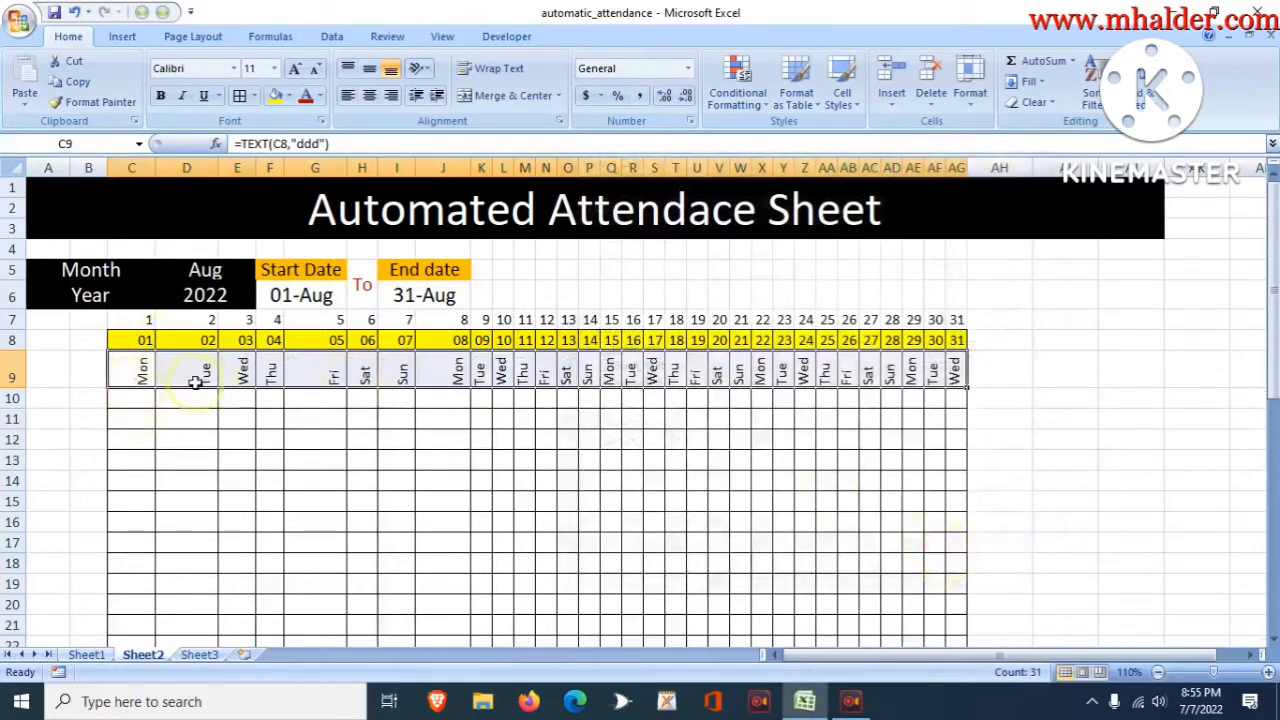
Fill the weekday cells C9:AG9 with the standard green color
{"action": "left_click_drag", "start_coordinate": [128, 372], "coordinate": [217, 366]}
{"action": "left_click_drag", "start_coordinate": [217, 366], "coordinate": [340, 370]}
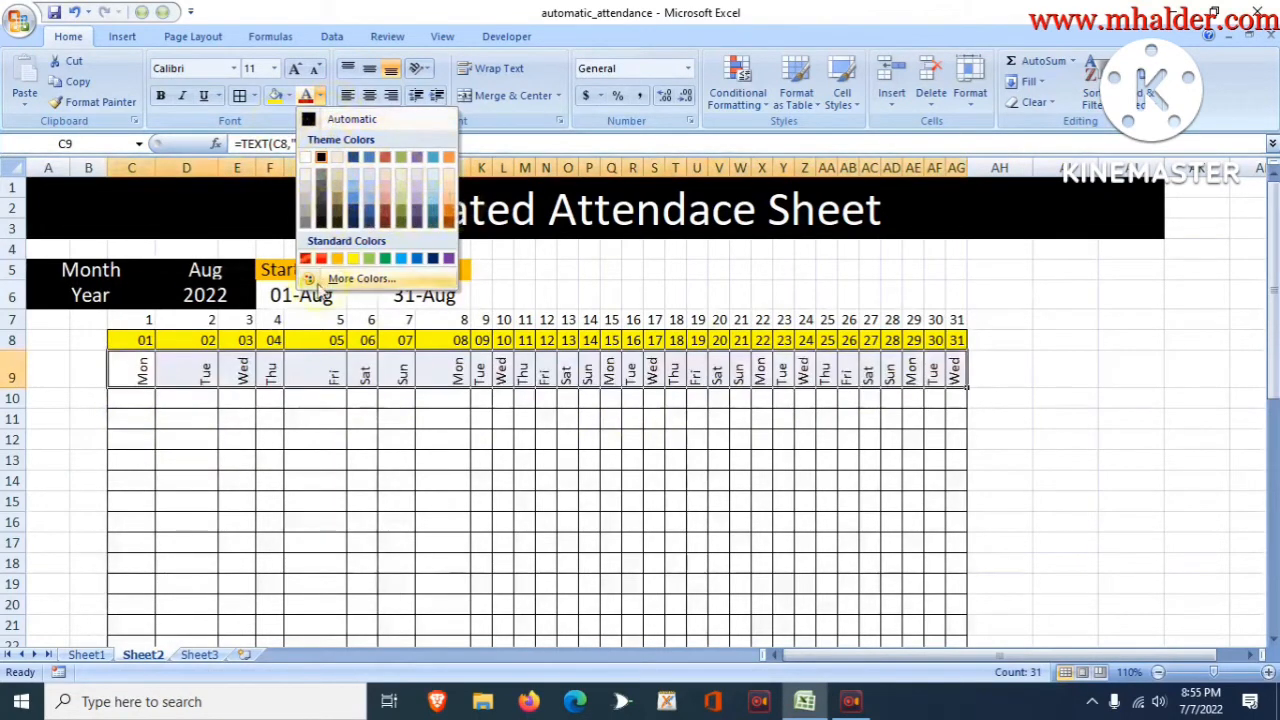
{"action": "left_click", "coordinate": [125, 372]}
{"action": "left_click_drag", "start_coordinate": [125, 372], "coordinate": [955, 375]}
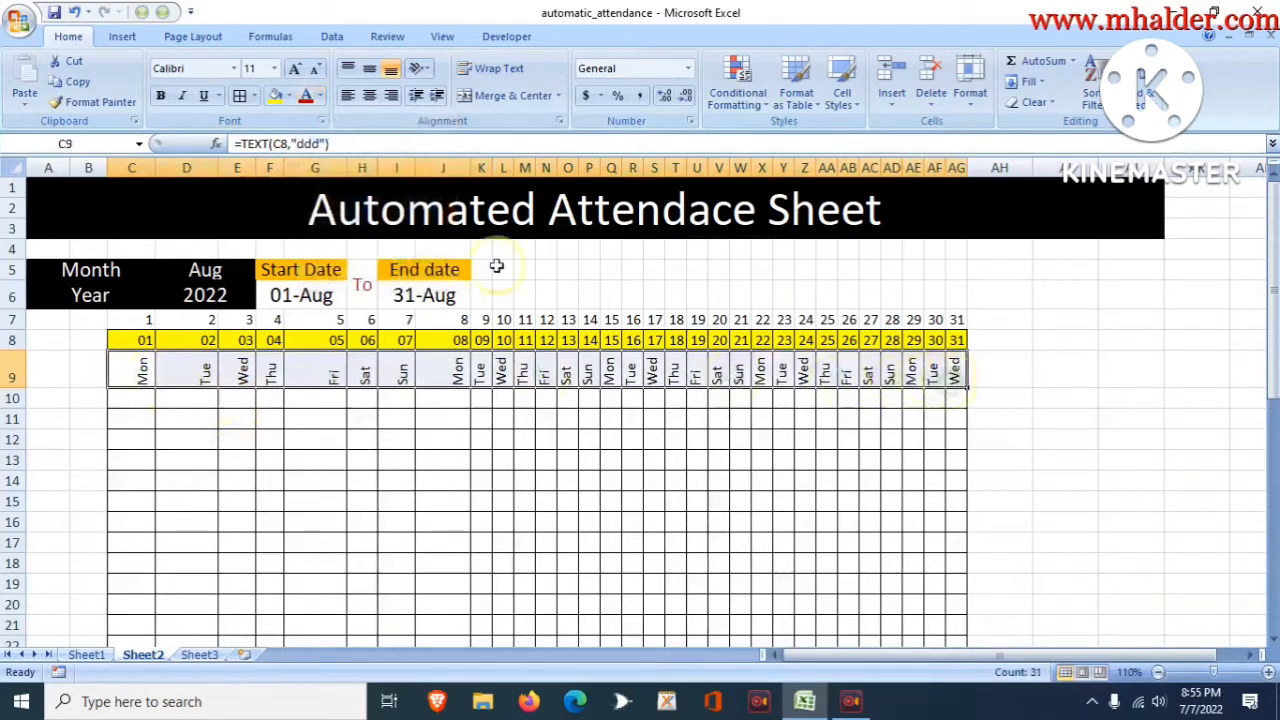
{"action": "left_click", "coordinate": [288, 96]}
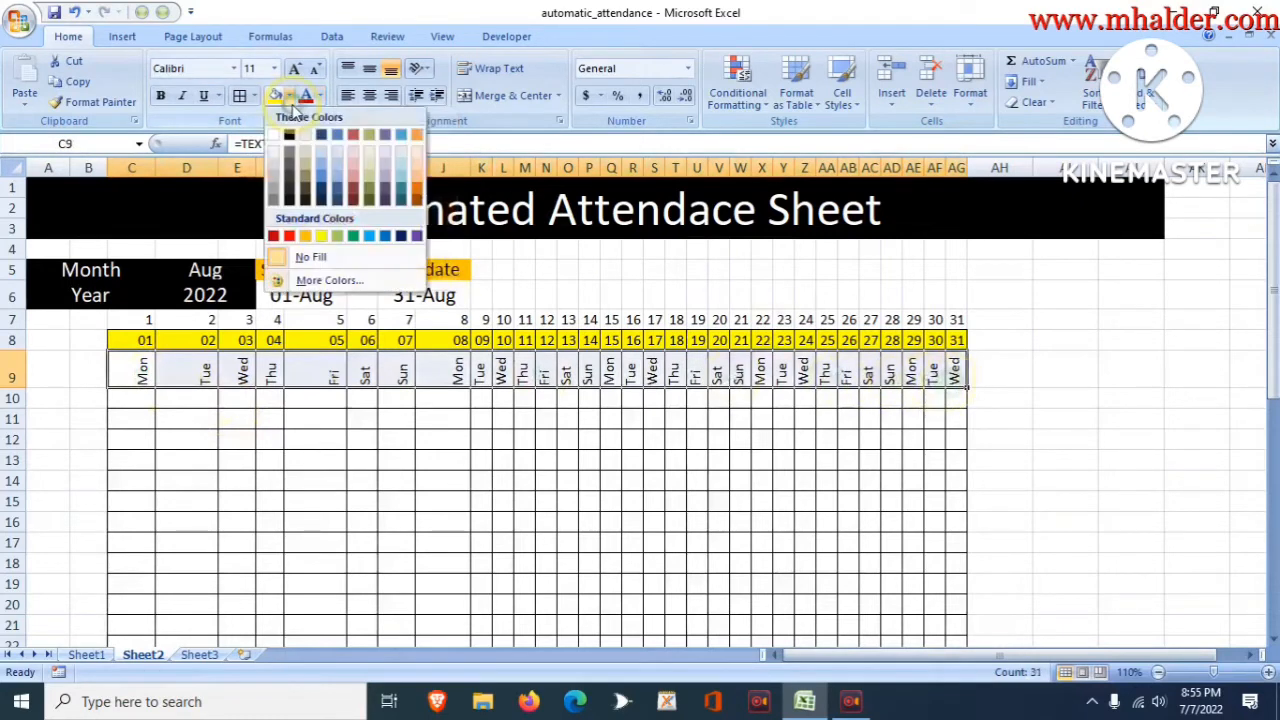
{"action": "left_click", "coordinate": [358, 237]}
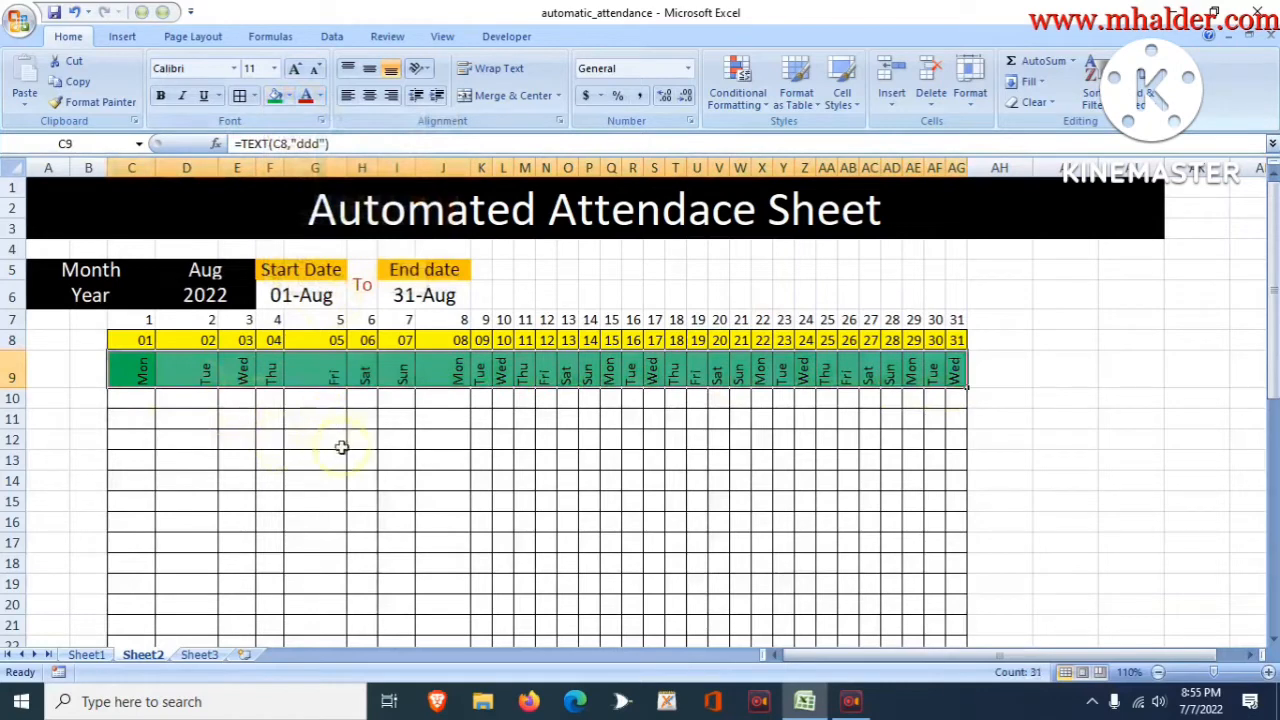
{"action": "left_click", "coordinate": [610, 459]}
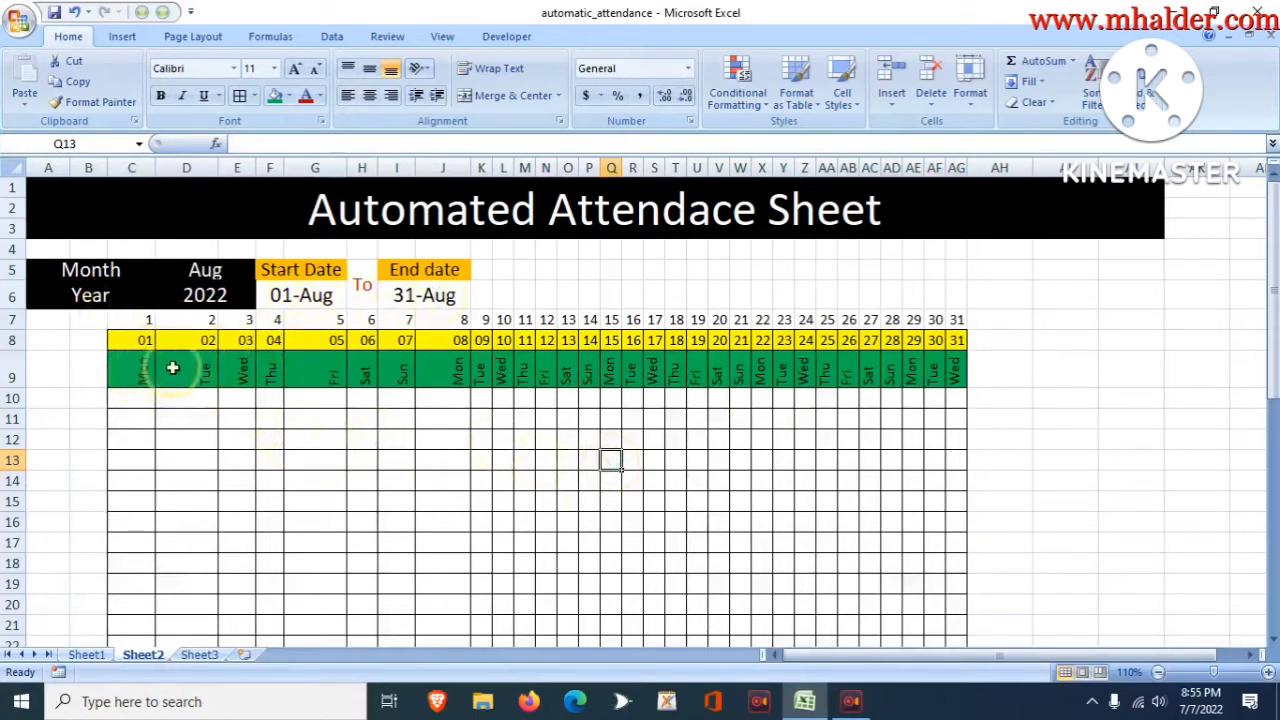
Set the month in D5 to Sep and examine the Sunday column under day 04
{"action": "left_click", "coordinate": [205, 270]}
{"action": "left_click", "coordinate": [263, 270]}
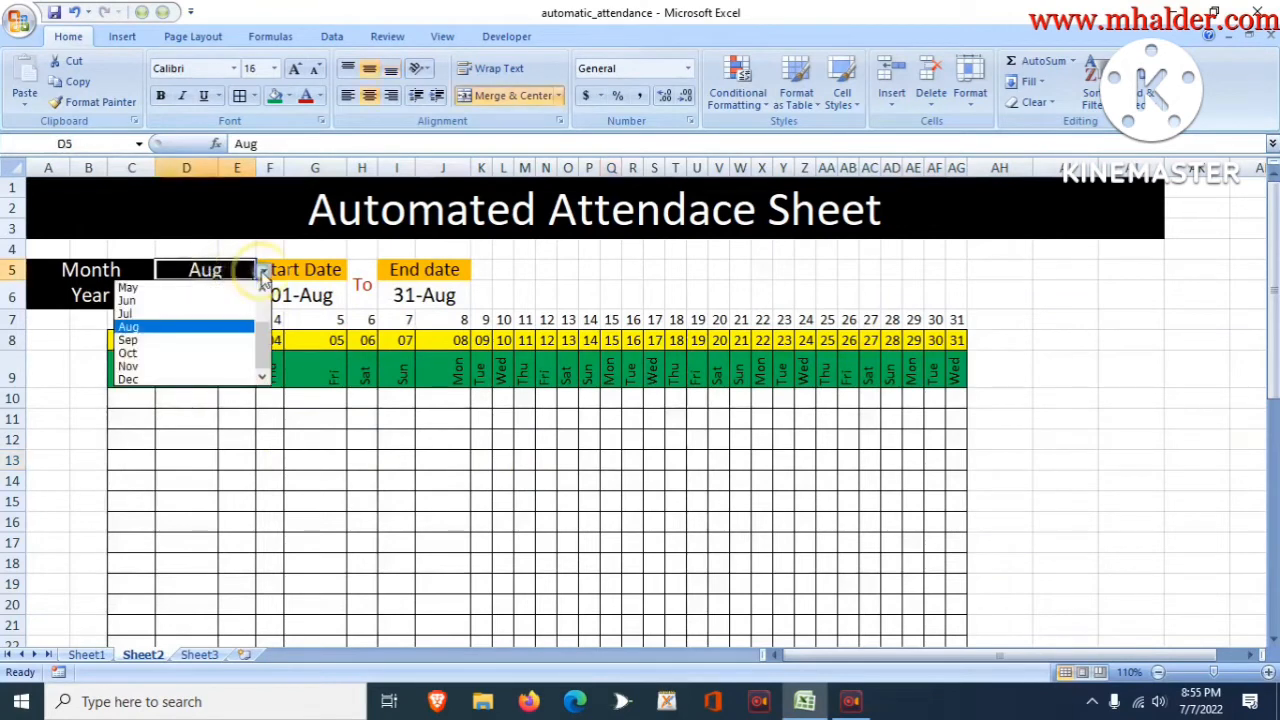
{"action": "left_click", "coordinate": [175, 342]}
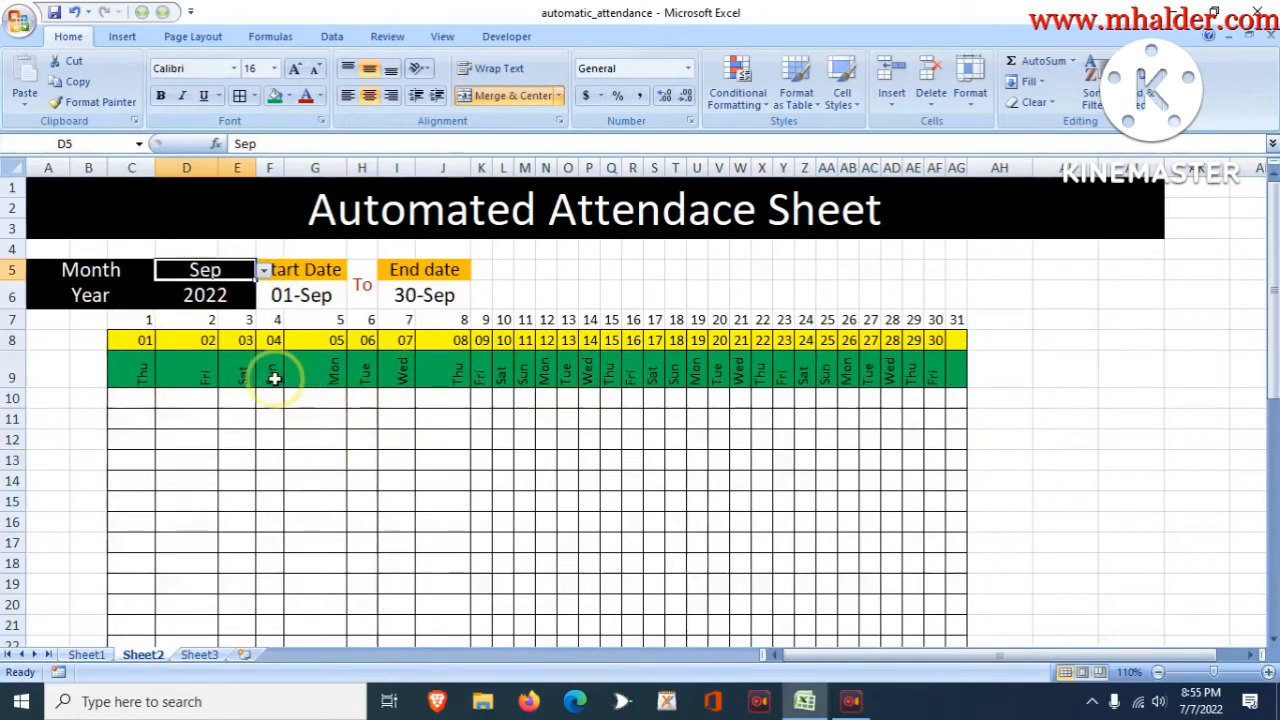
{"action": "left_click_drag", "start_coordinate": [274, 378], "coordinate": [263, 616]}
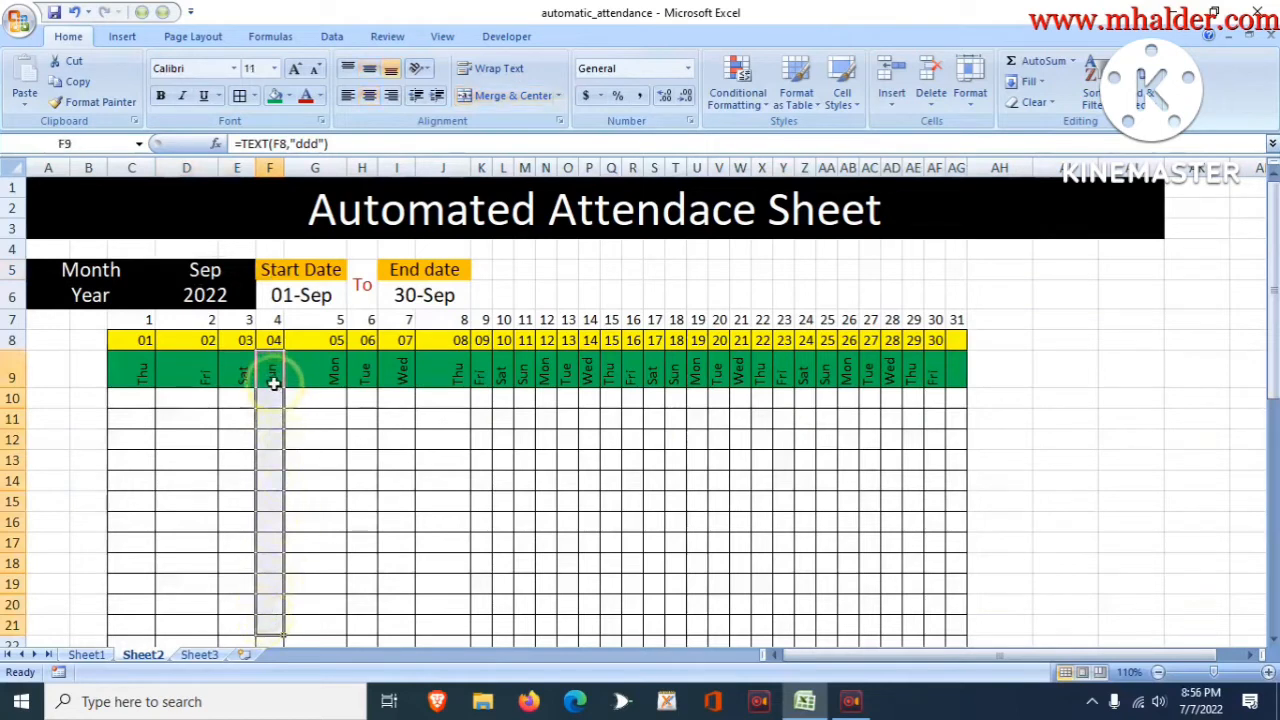
{"action": "mouse_move", "coordinate": [272, 378]}
{"action": "left_mouse_down"}
{"action": "mouse_move", "coordinate": [257, 638]}
{"action": "mouse_move", "coordinate": [266, 396]}
{"action": "left_mouse_up"}
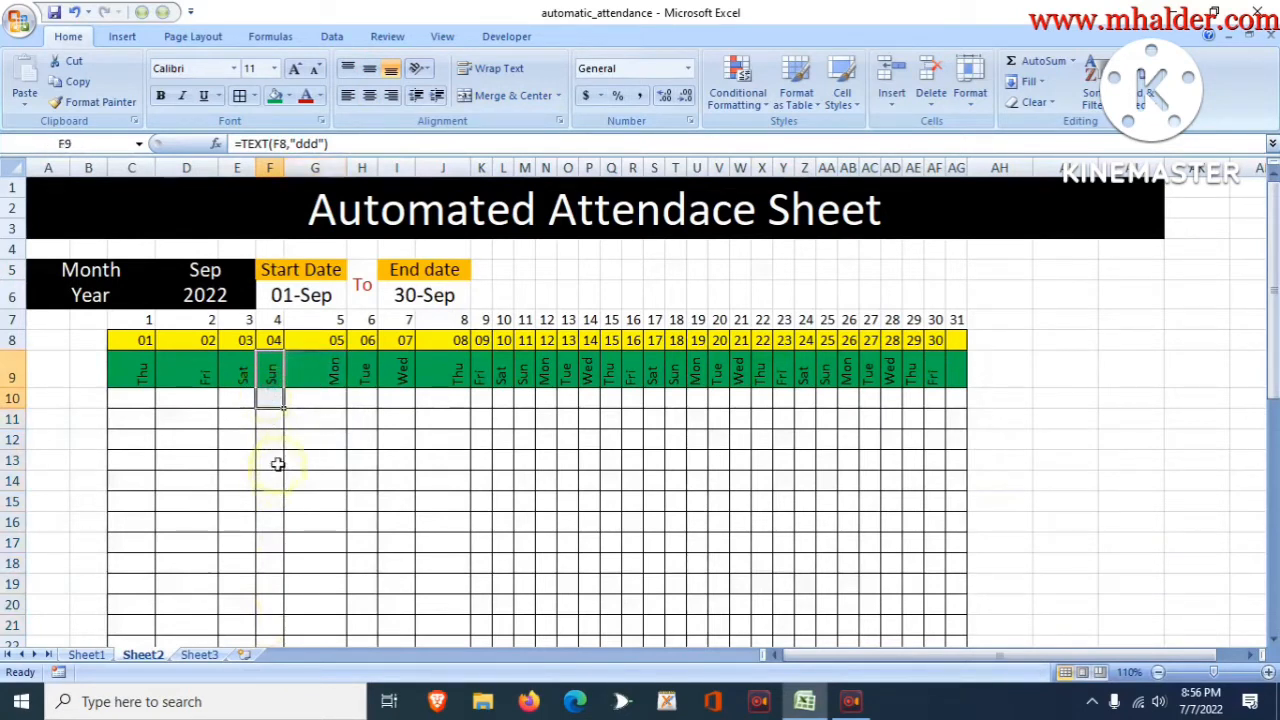
{"action": "left_click", "coordinate": [273, 380]}
{"action": "left_click", "coordinate": [267, 398]}
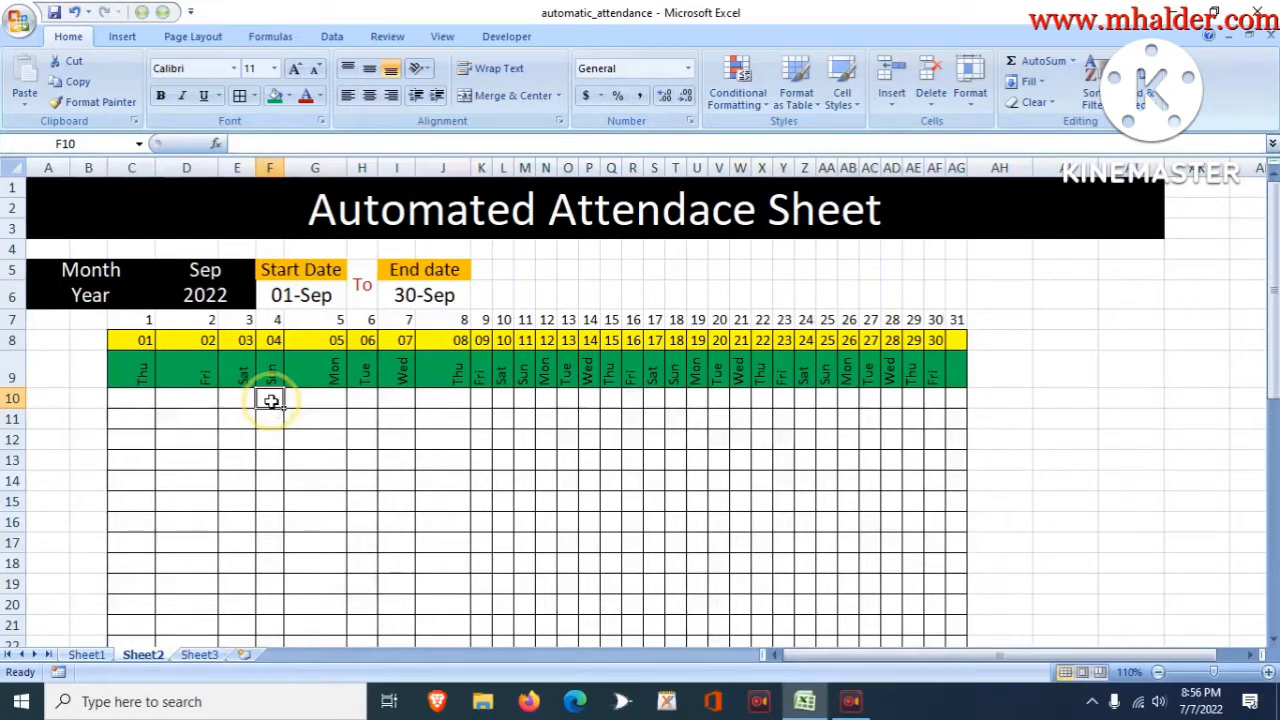
{"action": "left_click", "coordinate": [148, 376]}
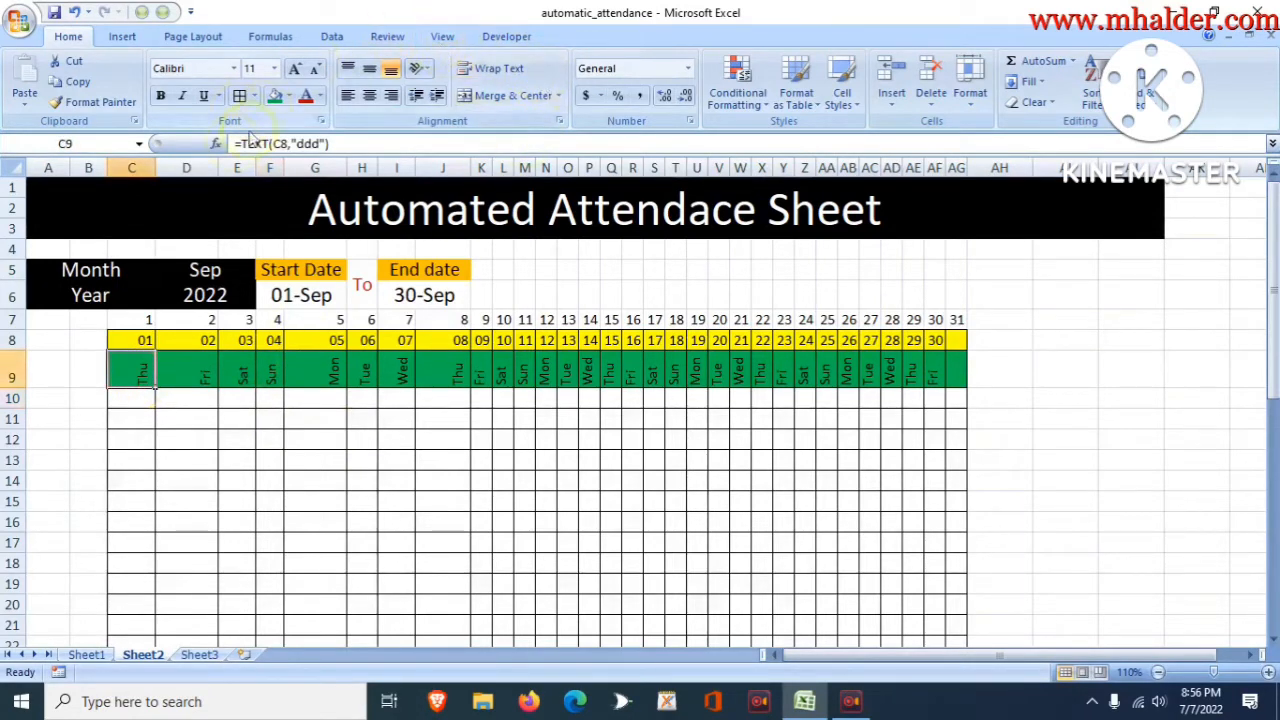
{"action": "left_click", "coordinate": [330, 38]}
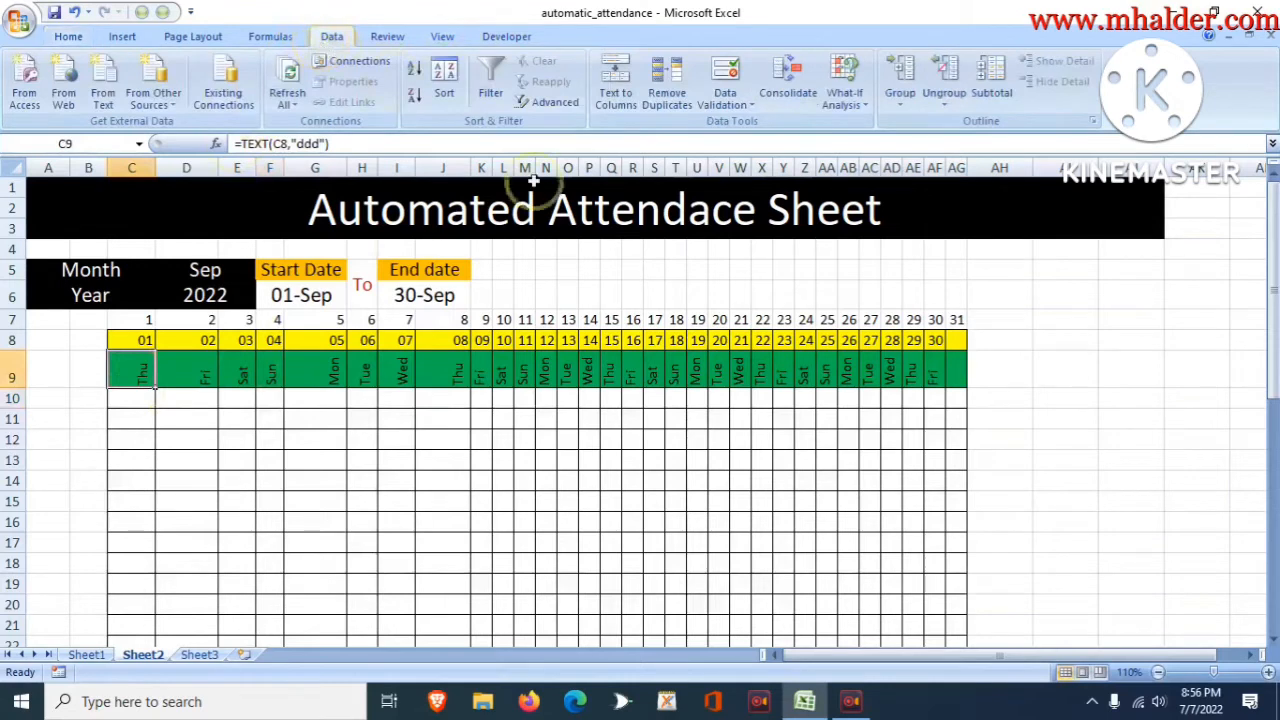
{"action": "left_click", "coordinate": [751, 105]}
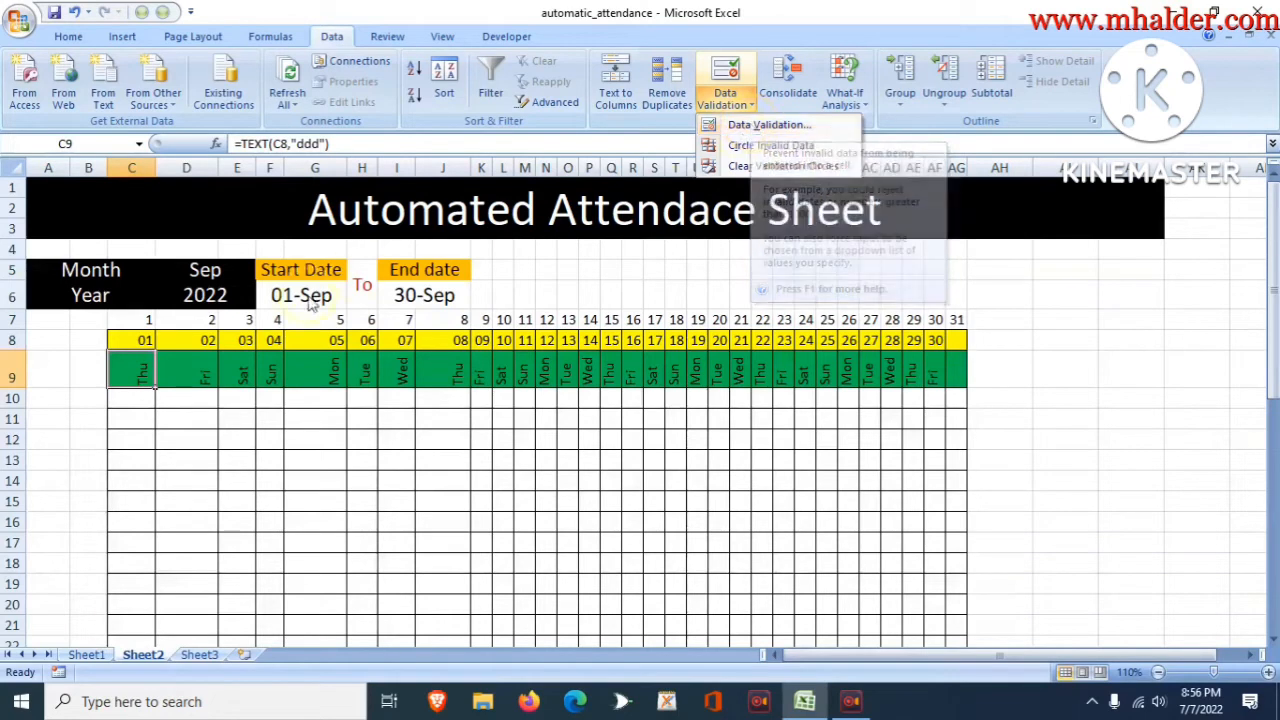
Start a data validation rule that allows a List for the attendance grid from C10 across to column AG
{"action": "left_click", "coordinate": [158, 405]}
{"action": "left_click_drag", "start_coordinate": [160, 408], "coordinate": [966, 590]}
{"action": "scroll", "coordinate": [533, 478], "scroll_direction": "up", "scroll_amount": 2}
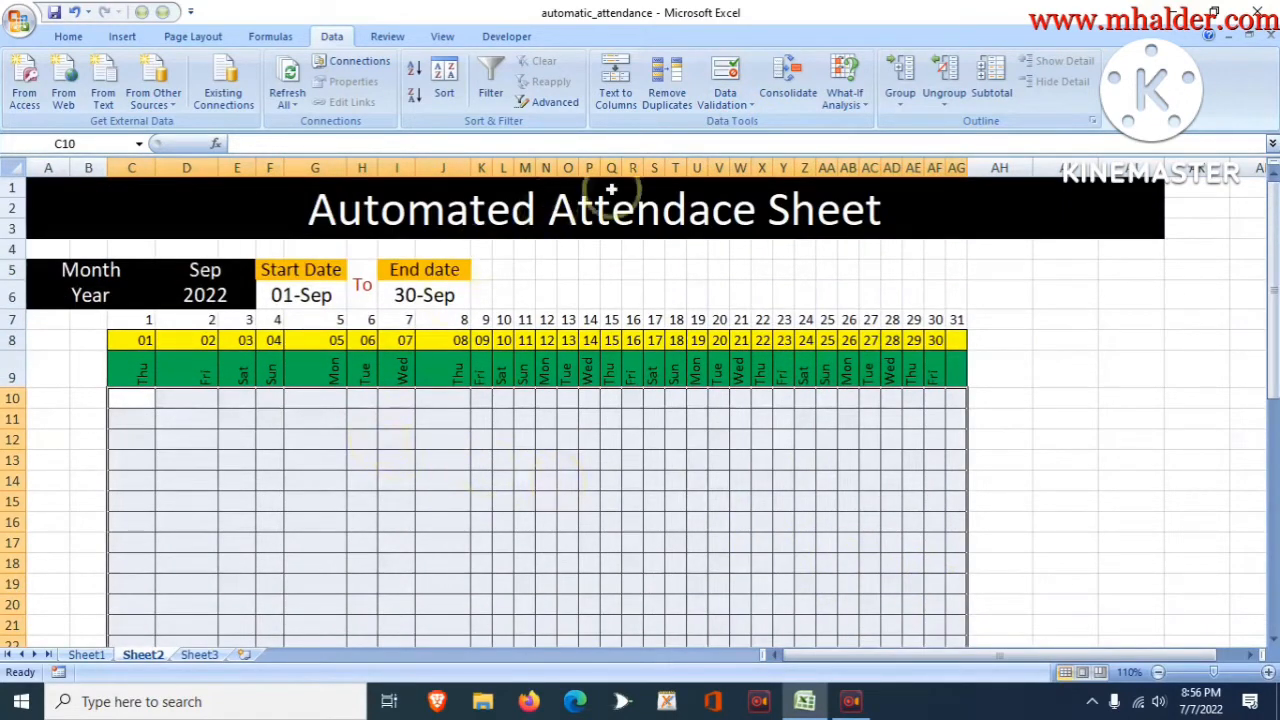
{"action": "left_click", "coordinate": [752, 105]}
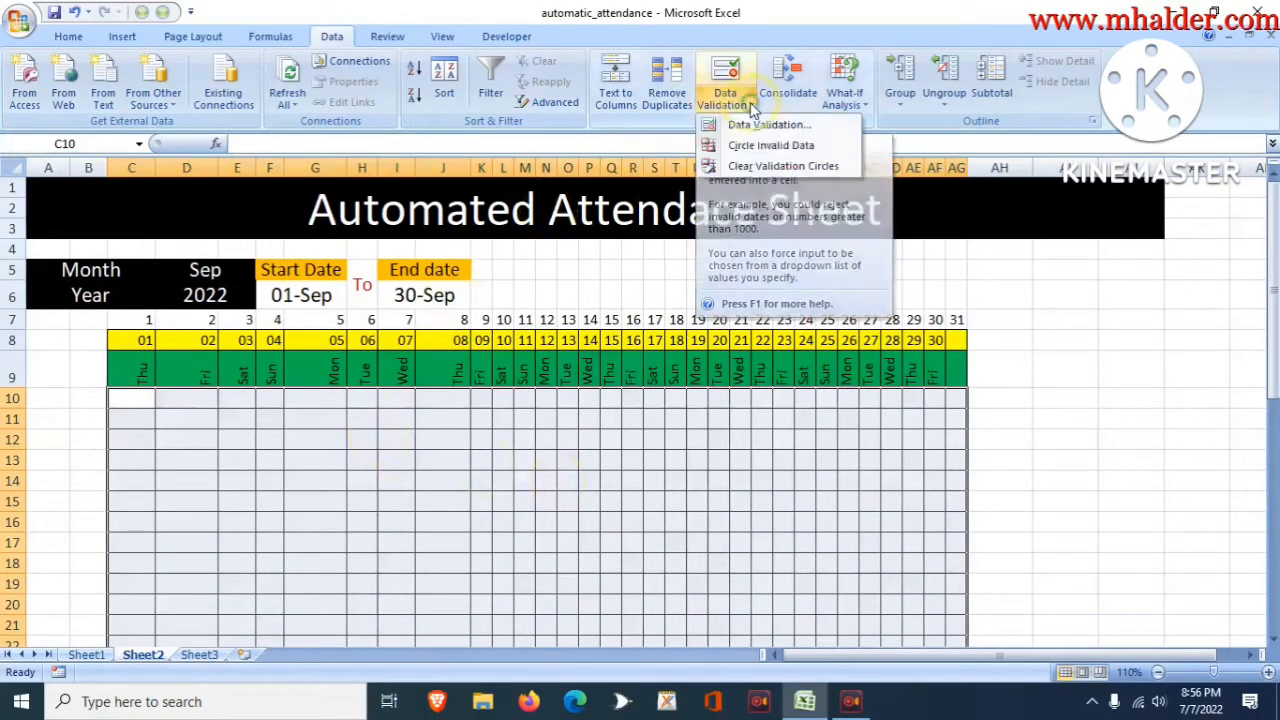
{"action": "left_click", "coordinate": [745, 123]}
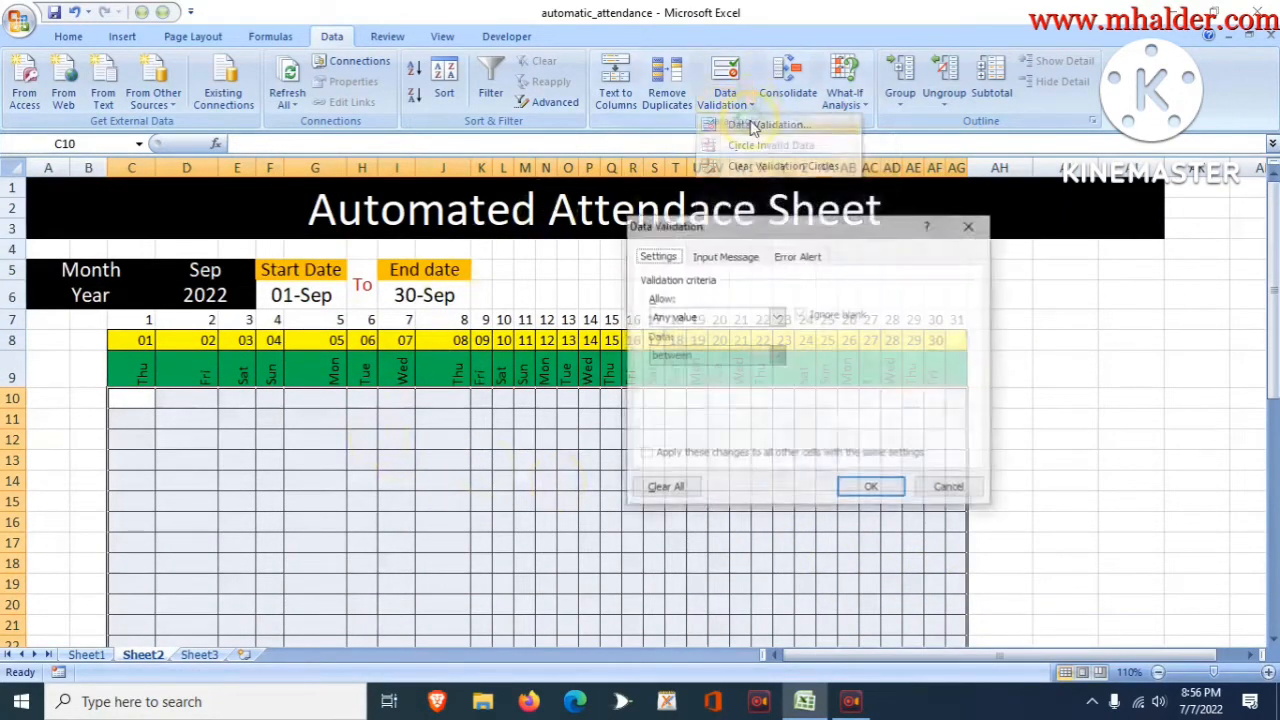
{"action": "left_click", "coordinate": [776, 316]}
{"action": "left_click", "coordinate": [680, 370]}
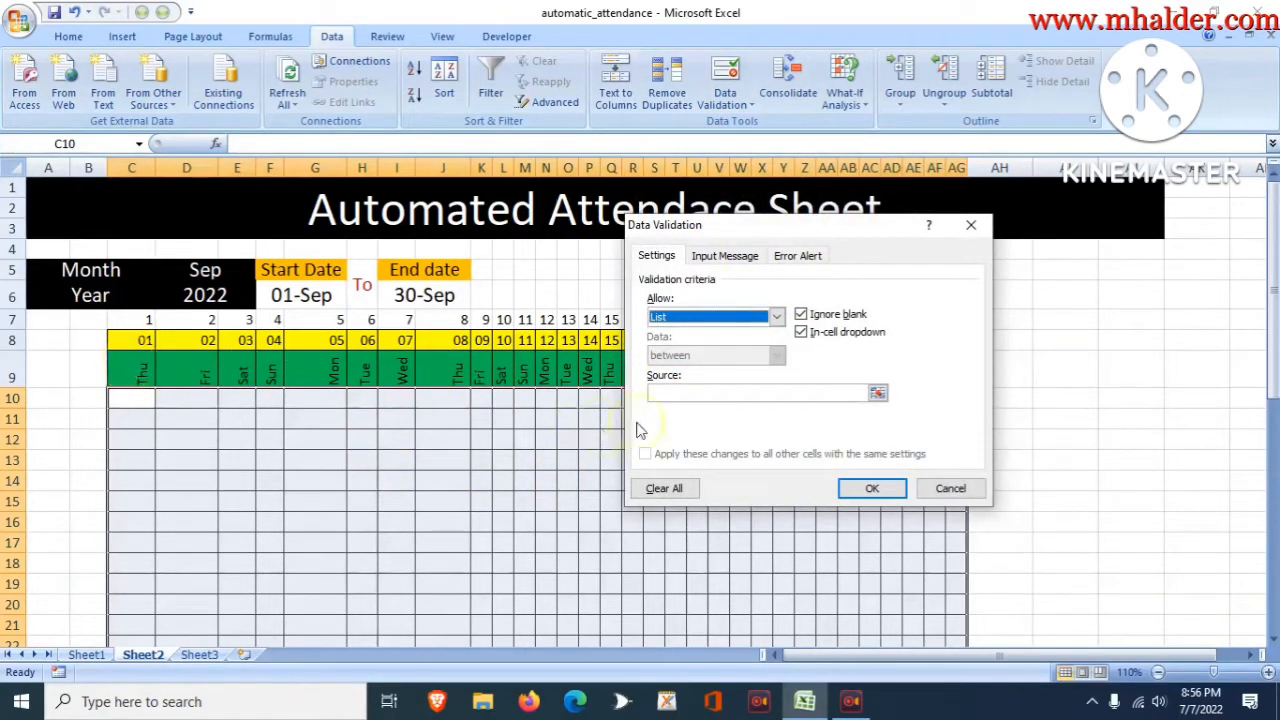
Try to apply the list rule to the attendance grid with the source =C$9<>"Sun"
{"action": "left_click", "coordinate": [652, 395]}
{"action": "type", "text": "="}
{"action": "left_click", "coordinate": [133, 374]}
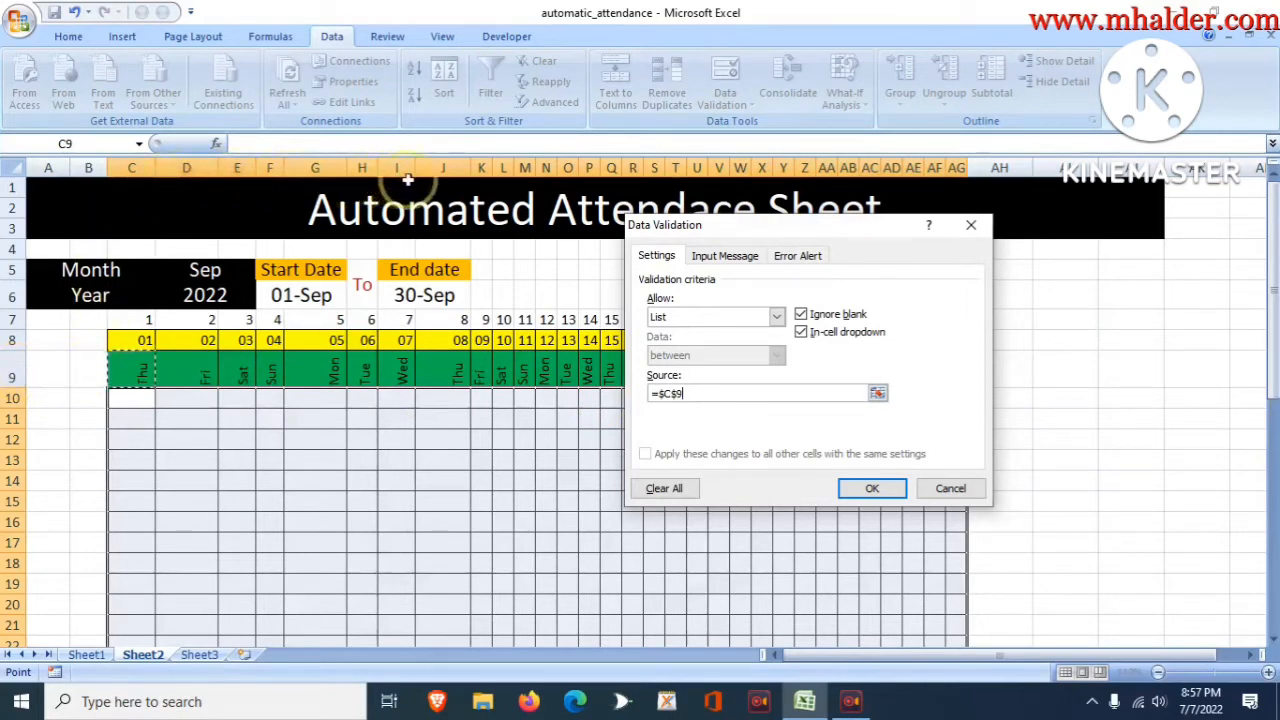
{"action": "left_click", "coordinate": [688, 394]}
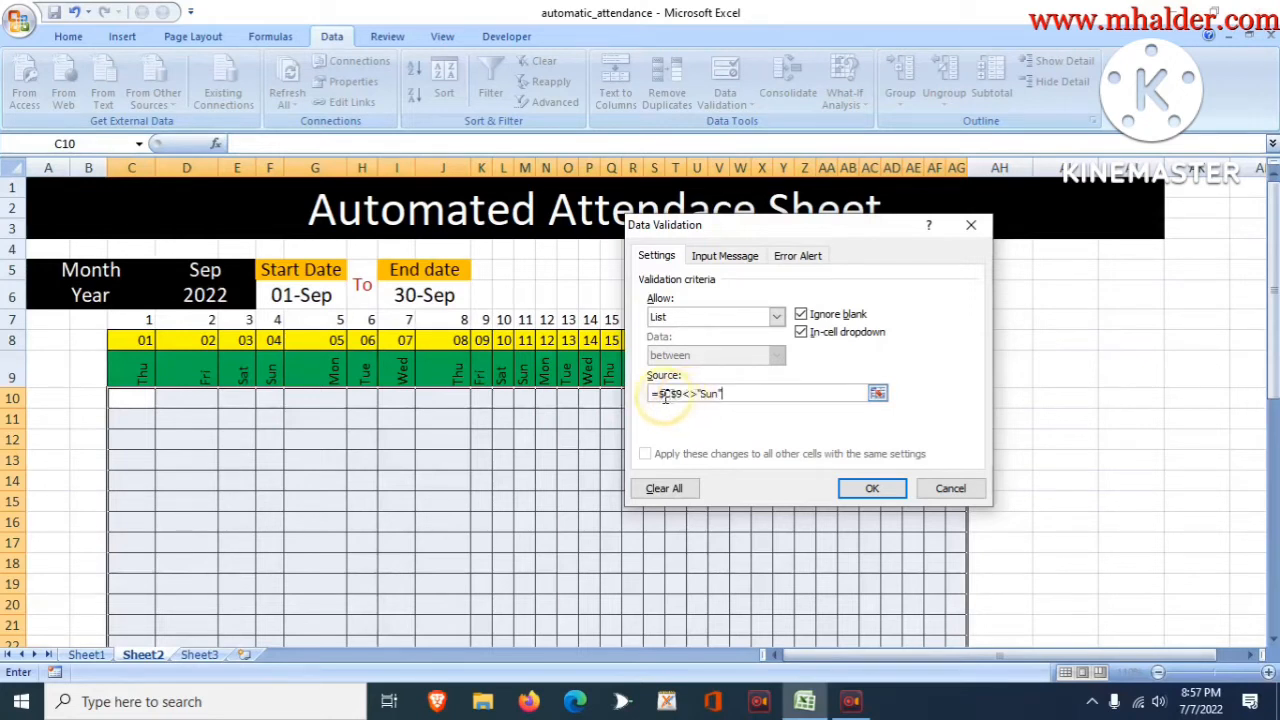
{"action": "key", "text": "BackSpace"}
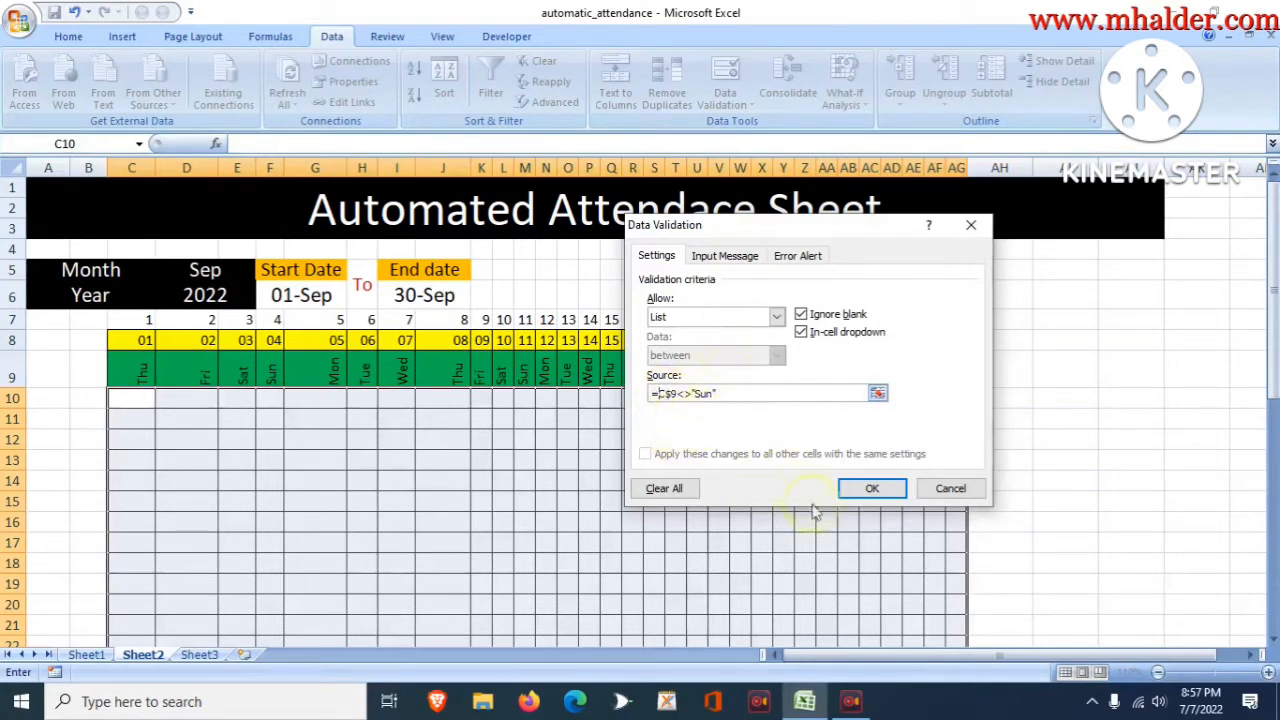
{"action": "left_click", "coordinate": [890, 489]}
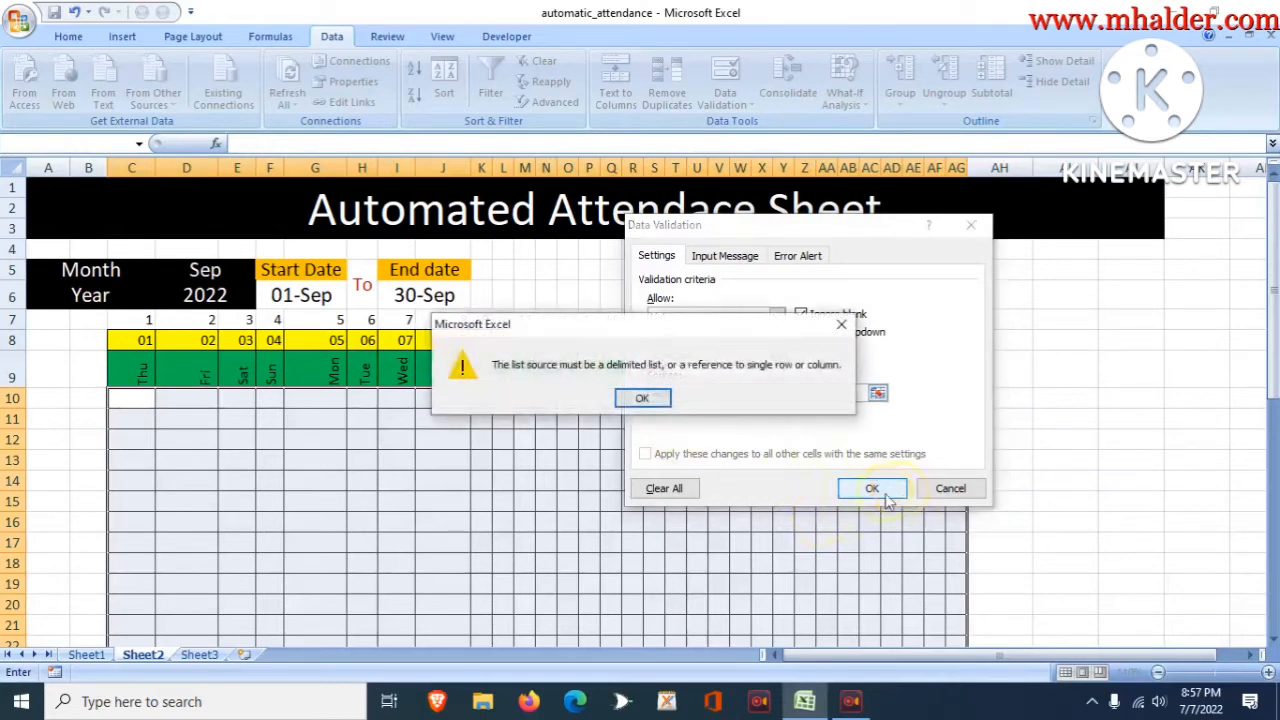
{"action": "left_click", "coordinate": [660, 399]}
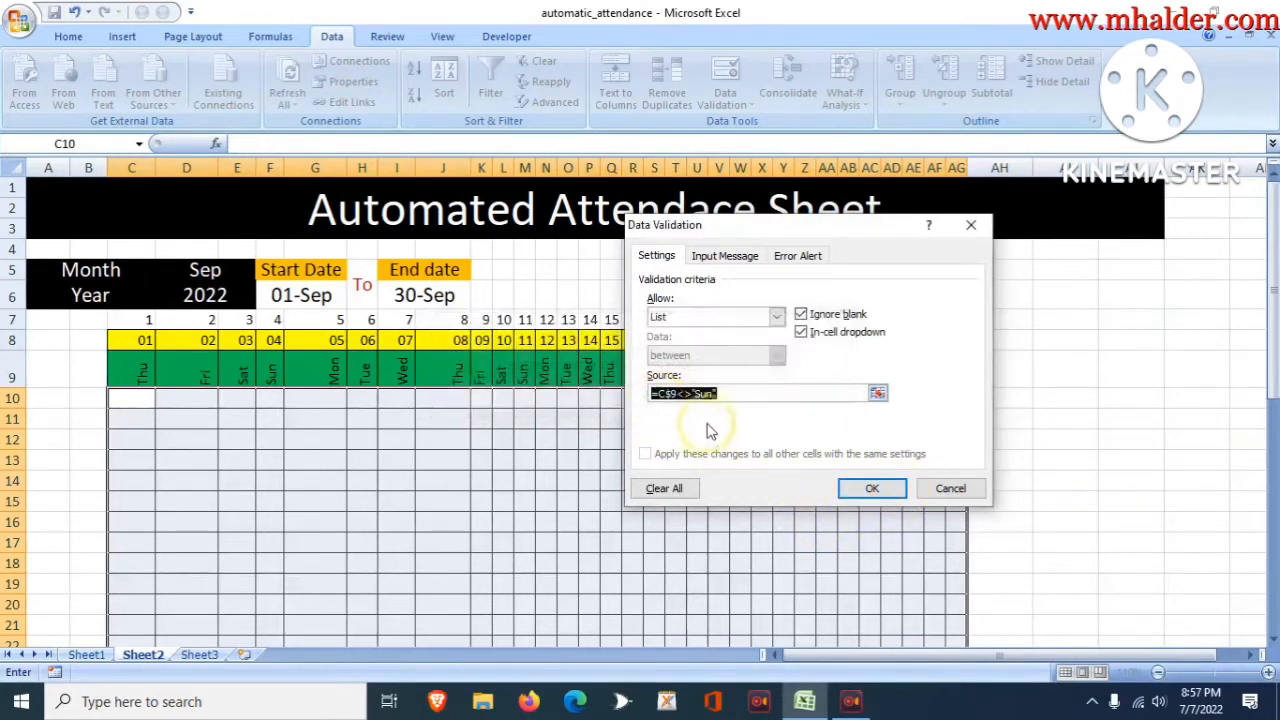
{"action": "left_click", "coordinate": [722, 395]}
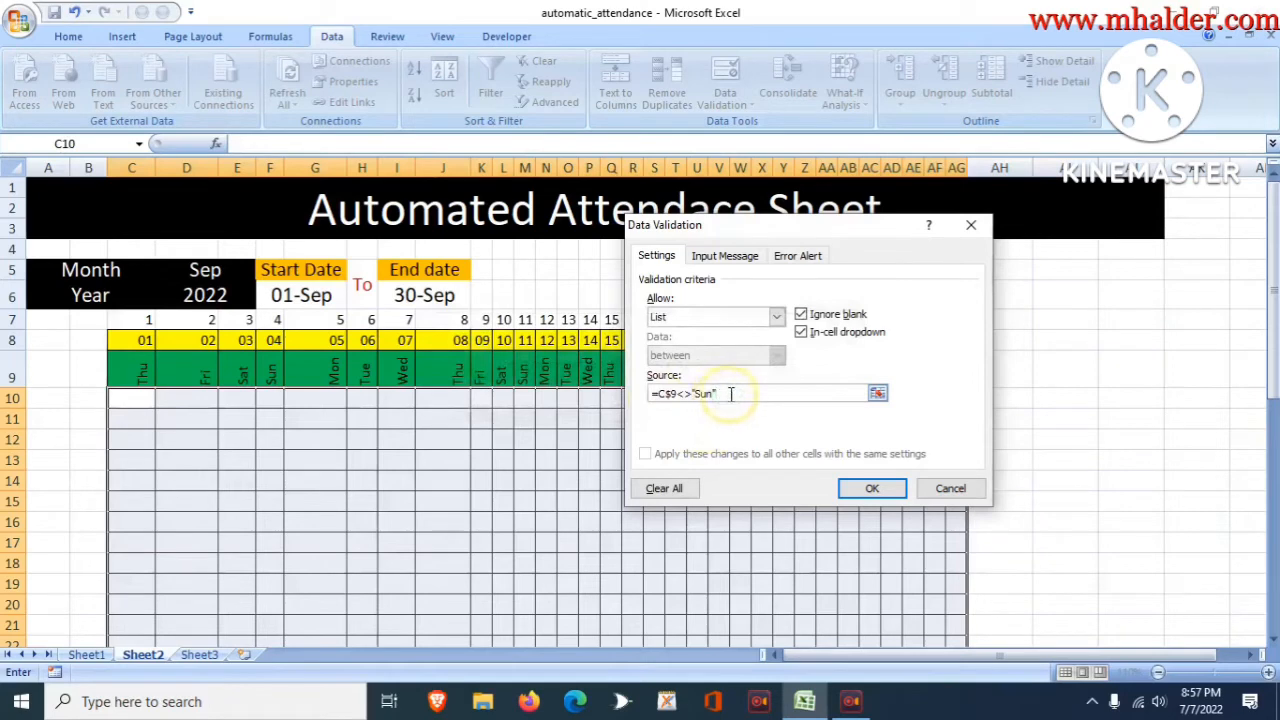
{"action": "left_click", "coordinate": [790, 257]}
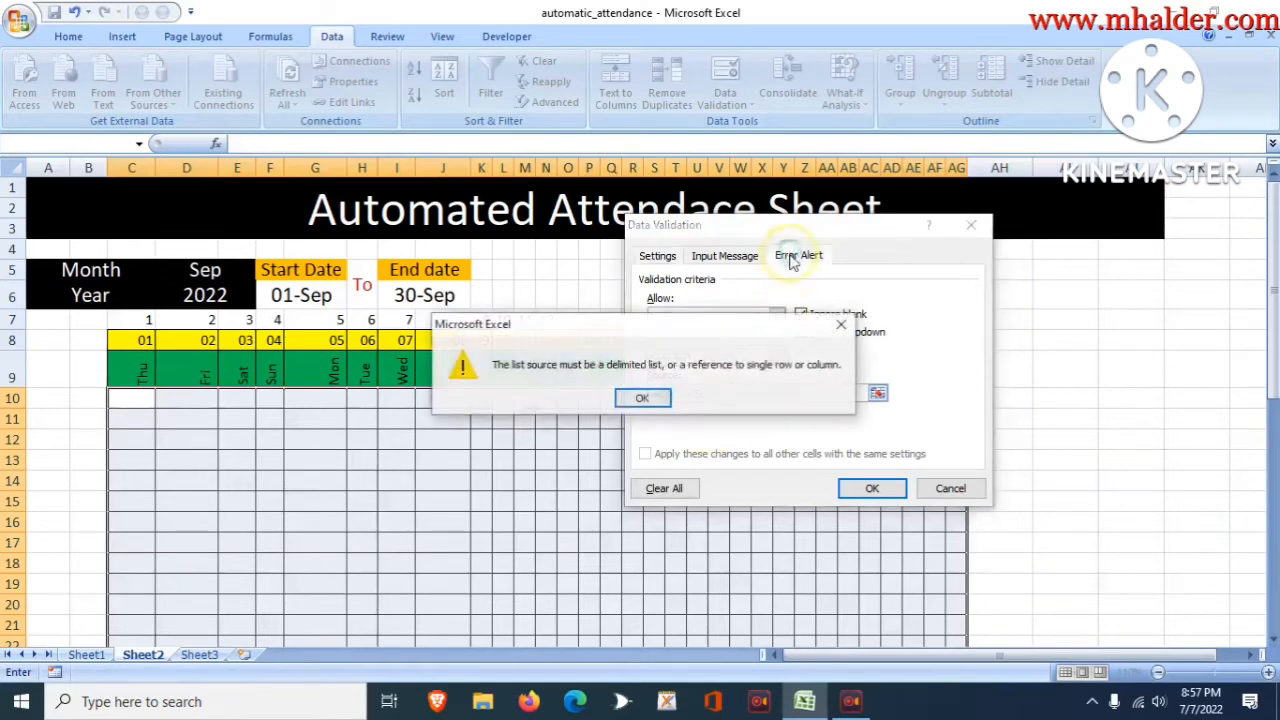
{"action": "left_click", "coordinate": [840, 325]}
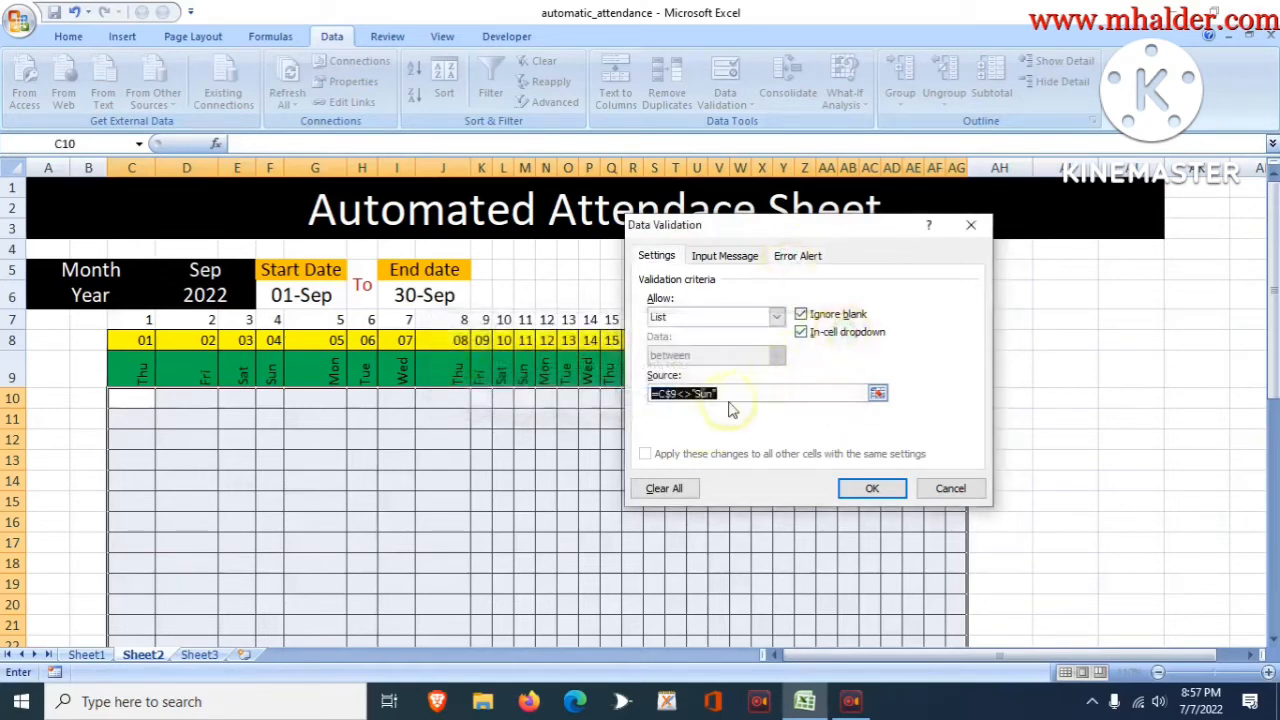
Re-enter the validation source as =C$9<>"Sun" with only the row fixed and try applying the list rule again
{"action": "left_click", "coordinate": [138, 373]}
{"action": "left_click", "coordinate": [704, 396]}
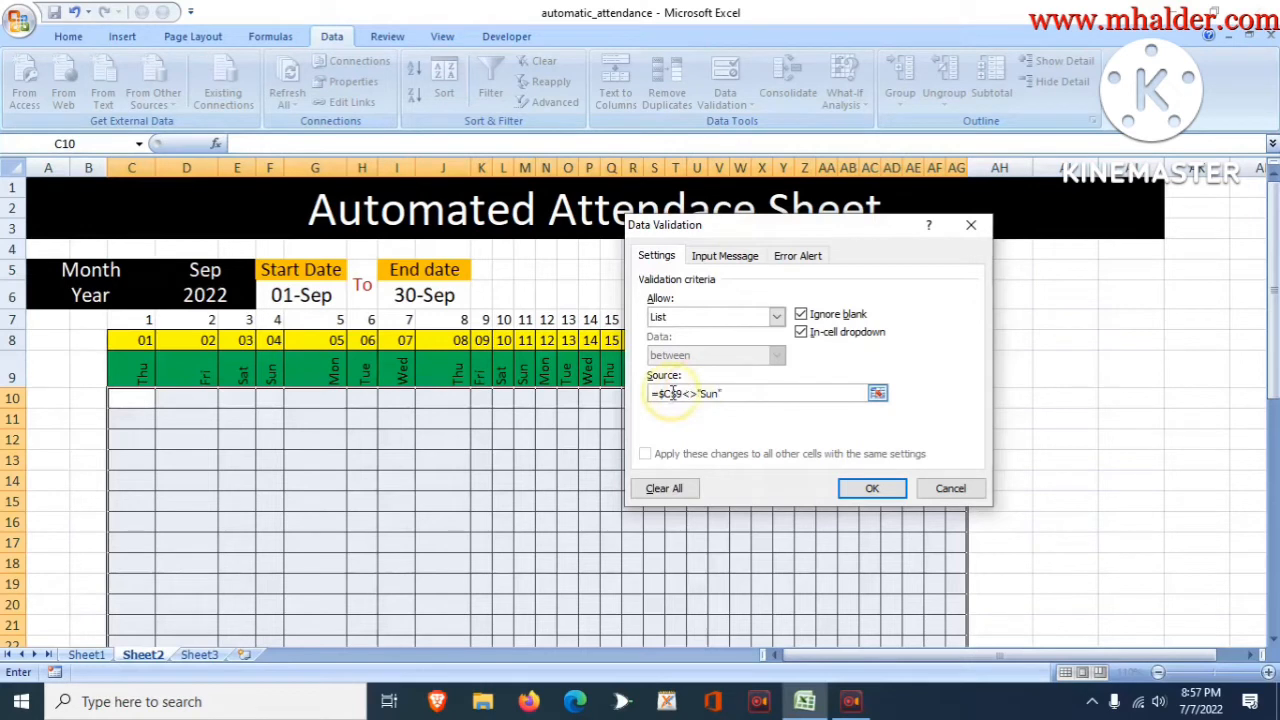
{"action": "double_click", "coordinate": [672, 393]}
{"action": "left_click_drag", "start_coordinate": [672, 393], "coordinate": [689, 400]}
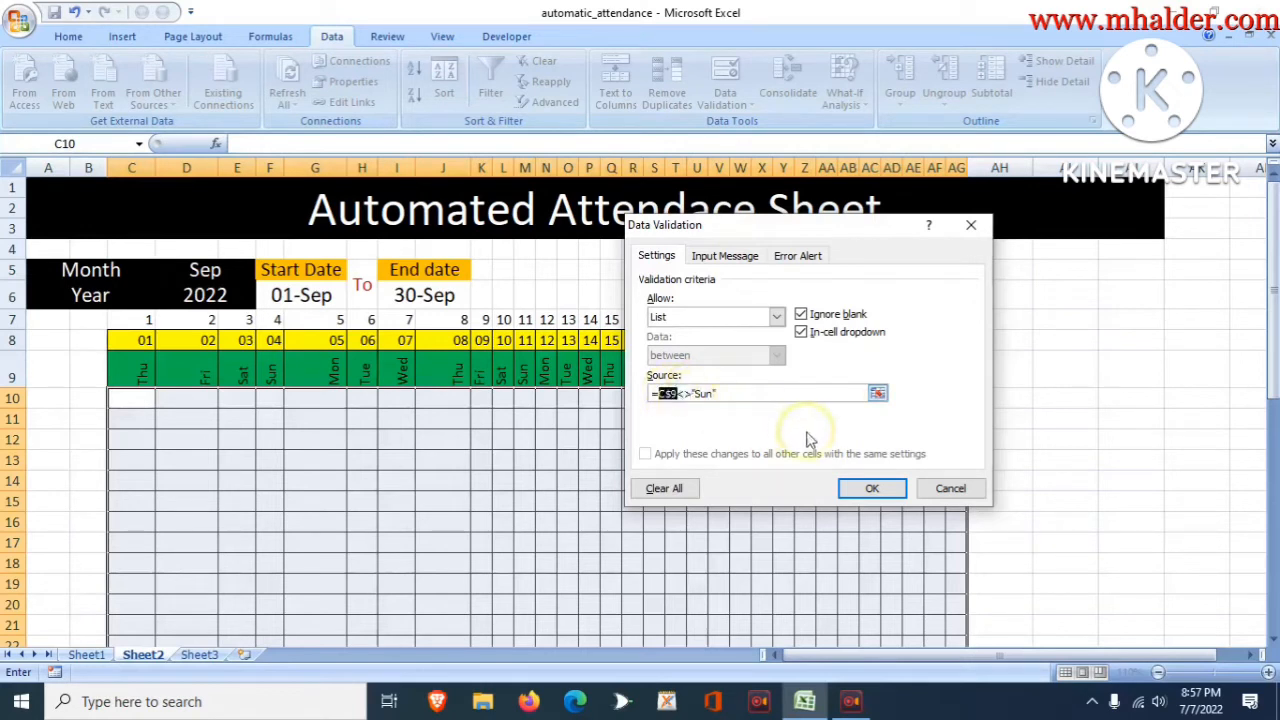
{"action": "left_click", "coordinate": [885, 494]}
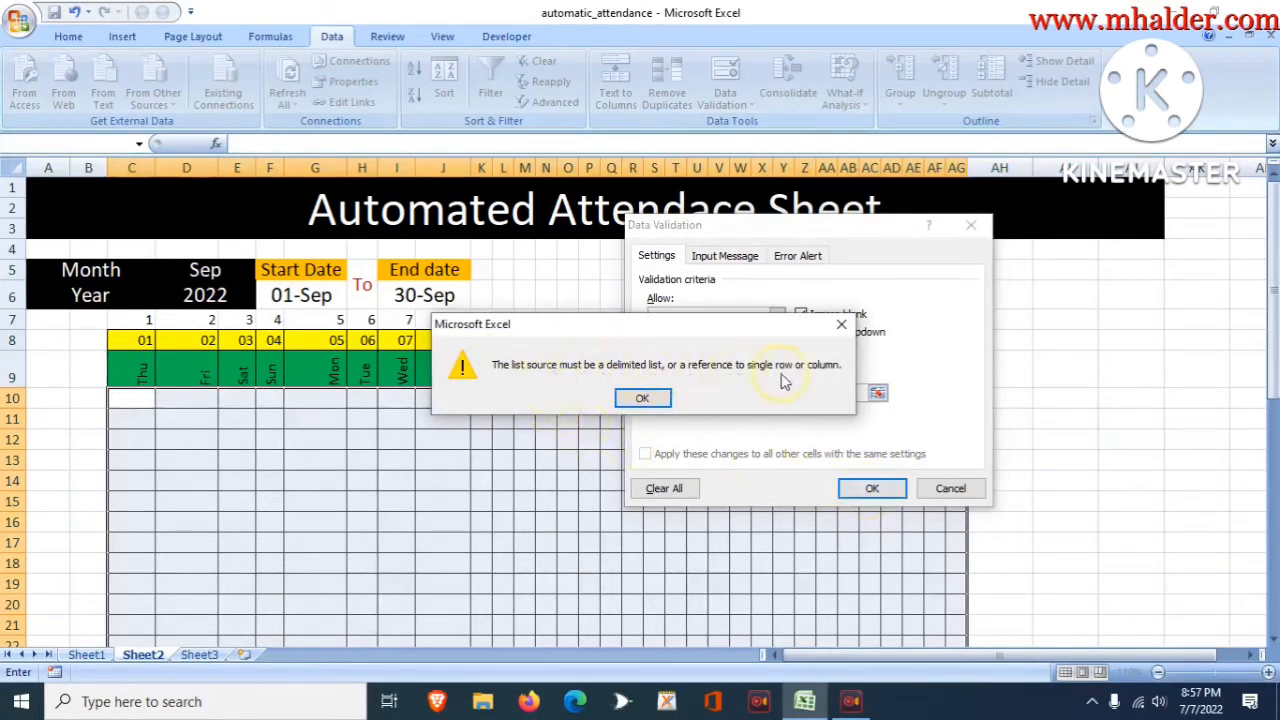
{"action": "left_click", "coordinate": [652, 402]}
{"action": "left_click", "coordinate": [789, 260]}
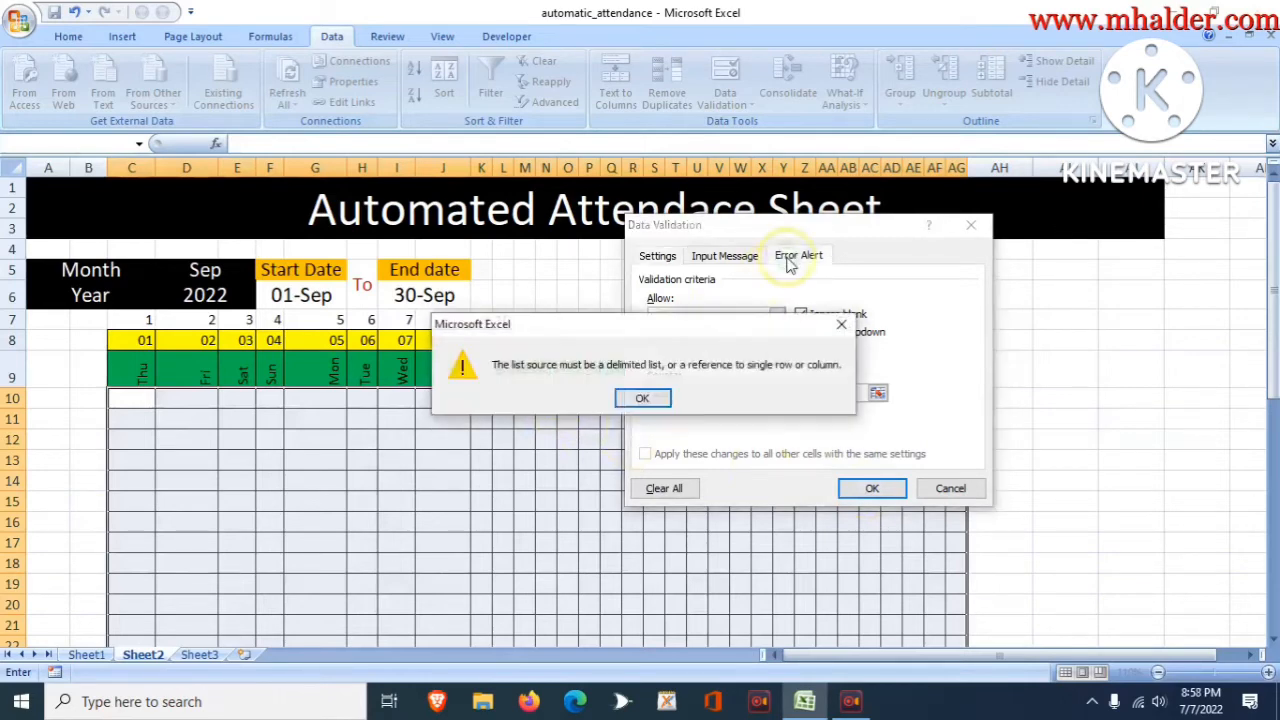
{"action": "left_click", "coordinate": [642, 398]}
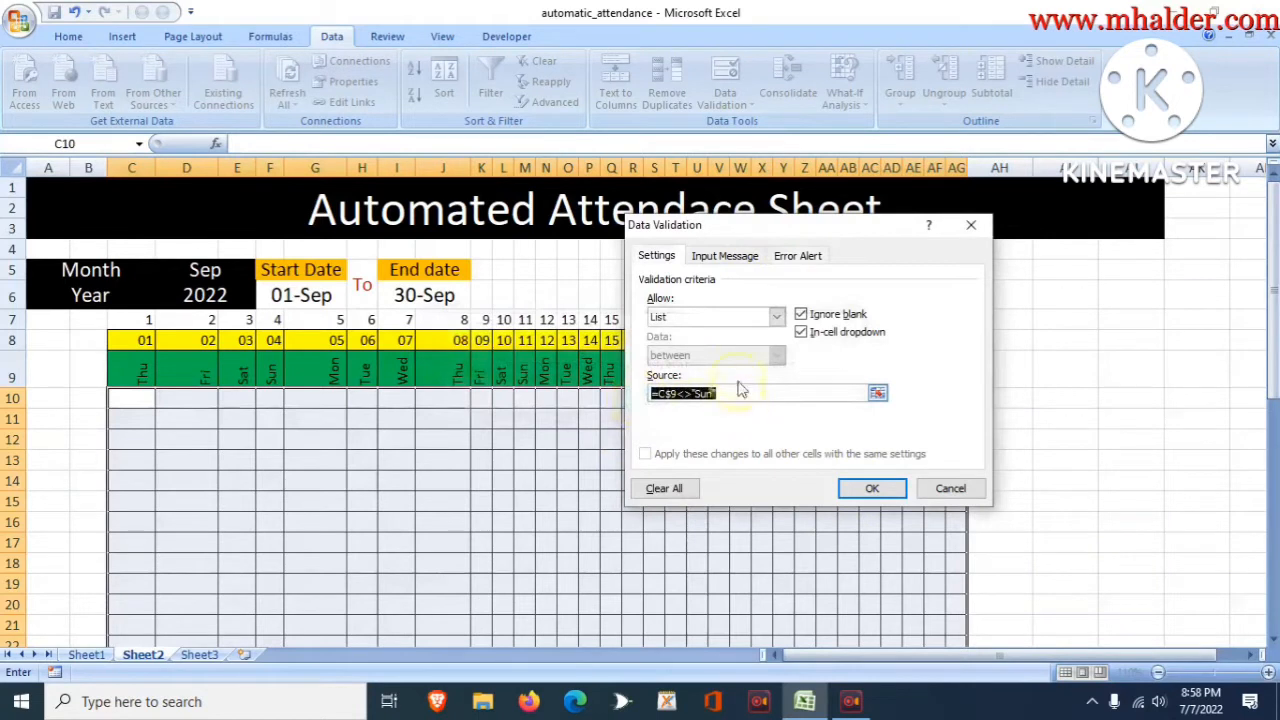
Change the rule's allowed type to Custom, keep the formula =C$9<>"Sun", and apply it to the attendance grid
{"action": "left_click", "coordinate": [776, 316]}
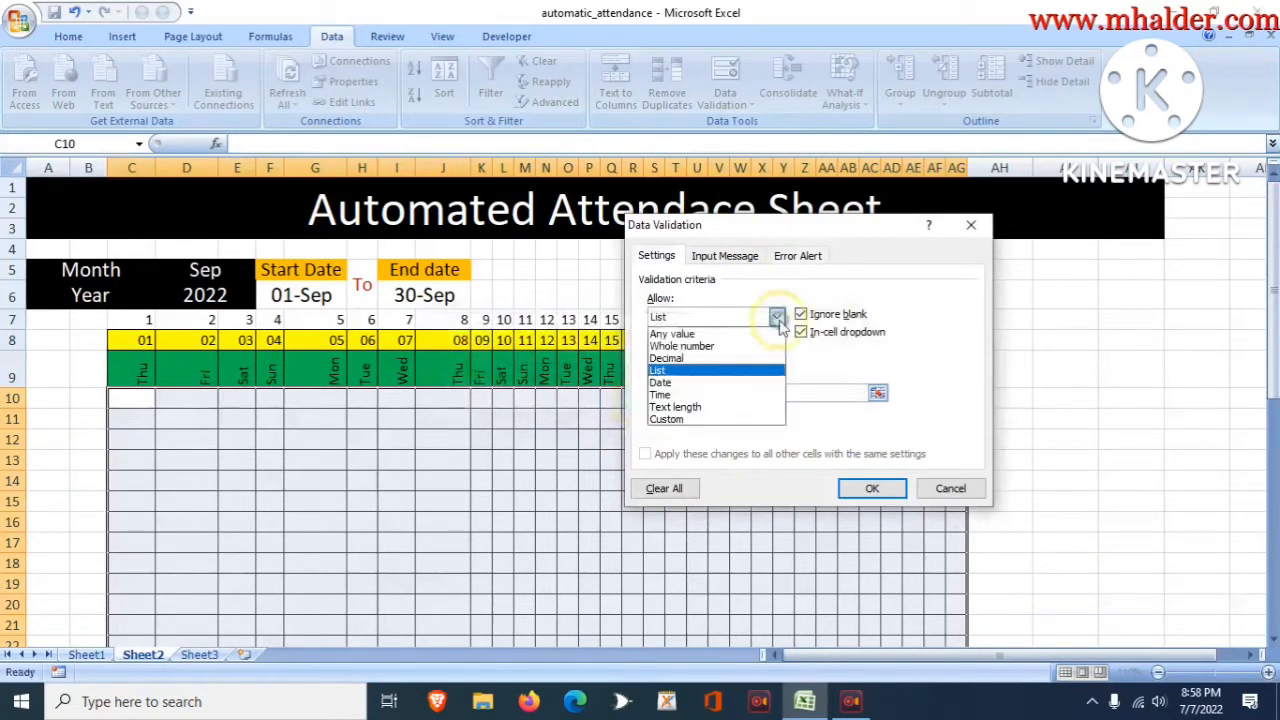
{"action": "left_click", "coordinate": [672, 420]}
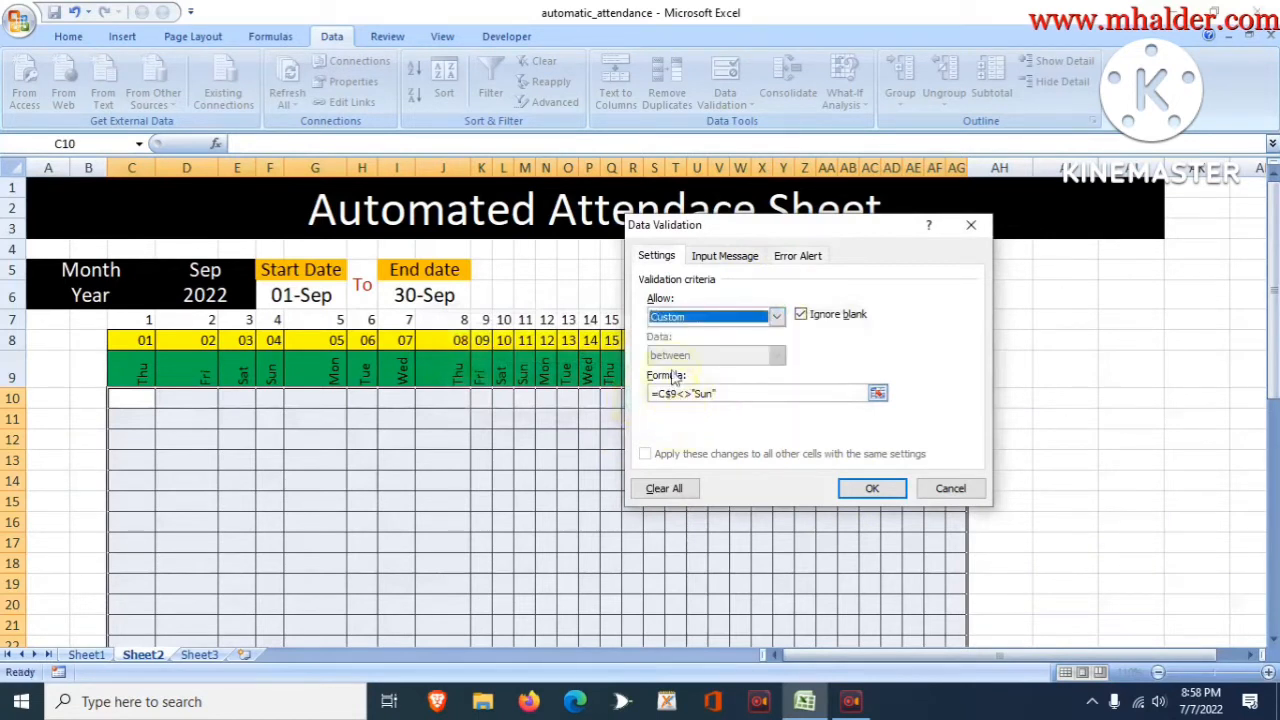
{"action": "left_click", "coordinate": [868, 488]}
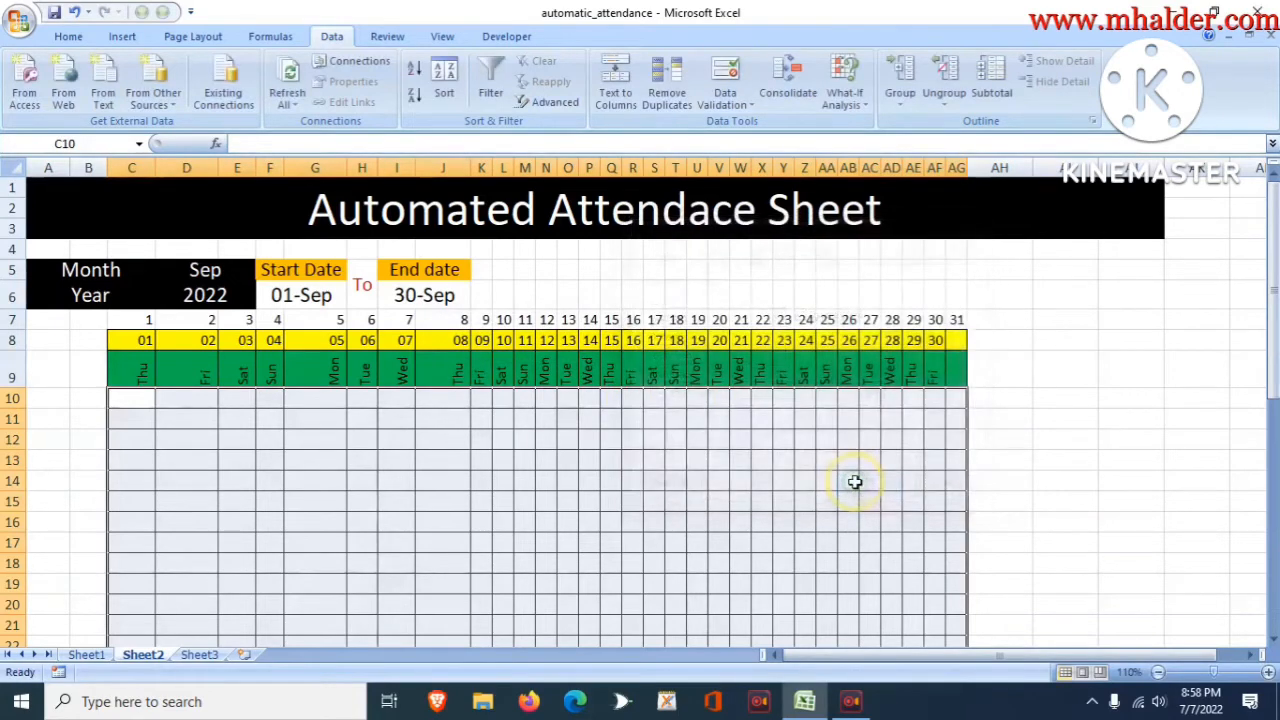
Test the validation rule by trying to enter p in the Sunday cell F10, and discard the entry
{"action": "left_click", "coordinate": [282, 404]}
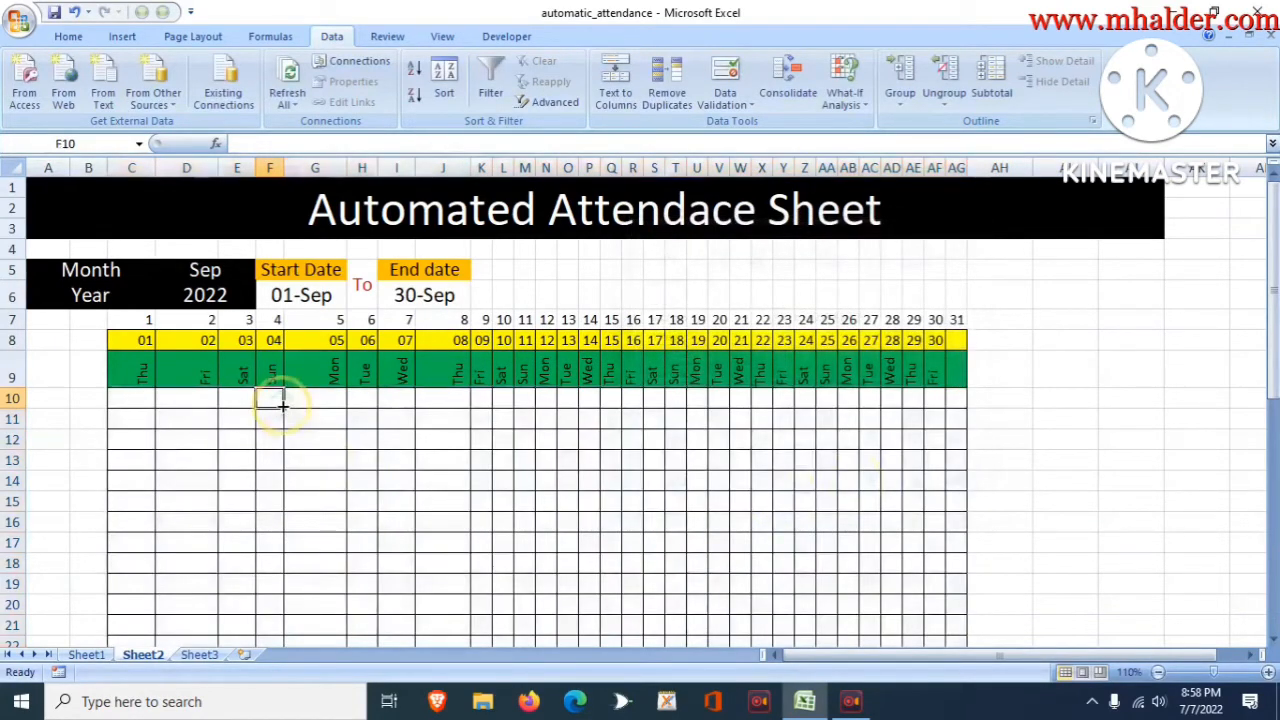
{"action": "type", "text": "p"}
{"action": "key", "text": "Return"}
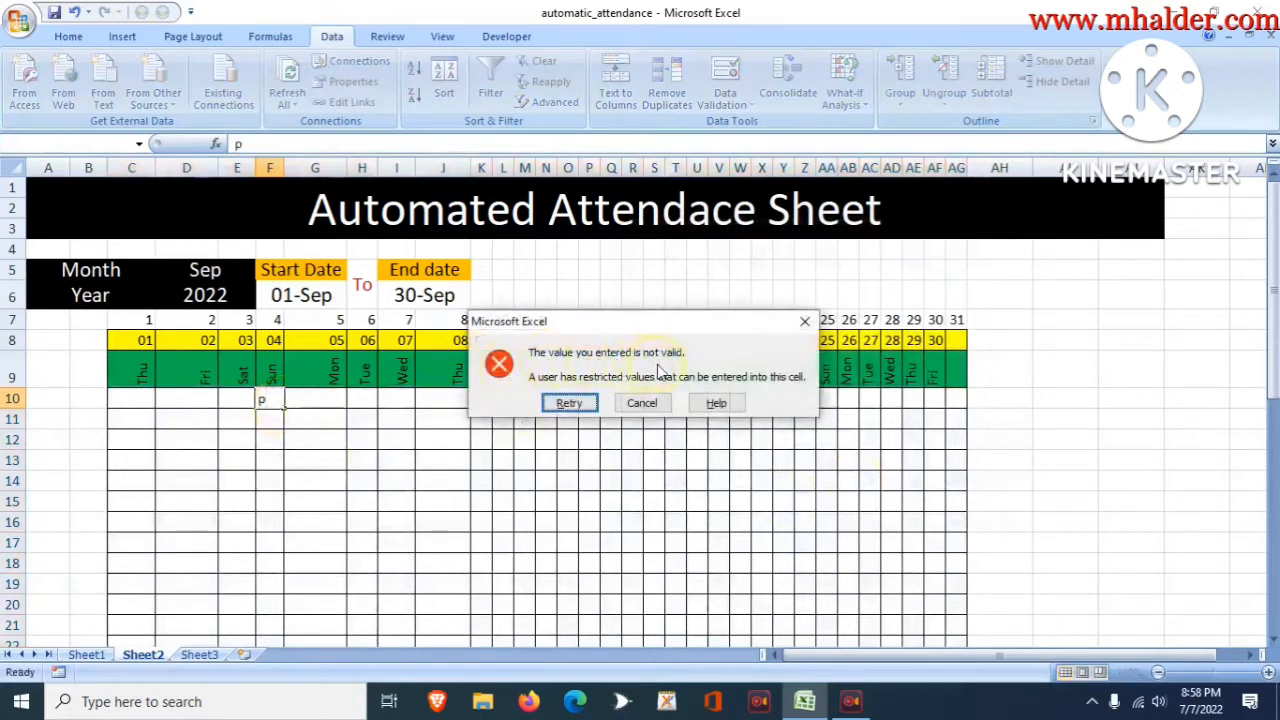
{"action": "left_click", "coordinate": [569, 403]}
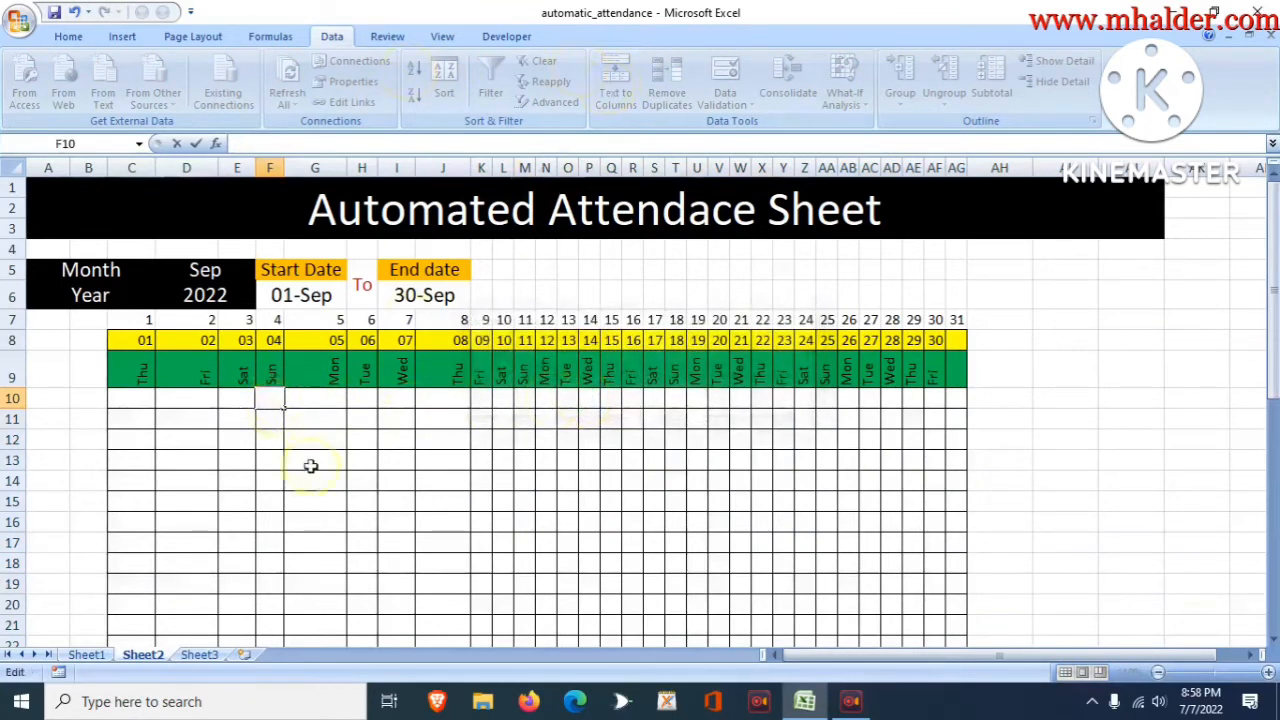
{"action": "left_click", "coordinate": [278, 439]}
{"action": "left_click", "coordinate": [270, 414]}
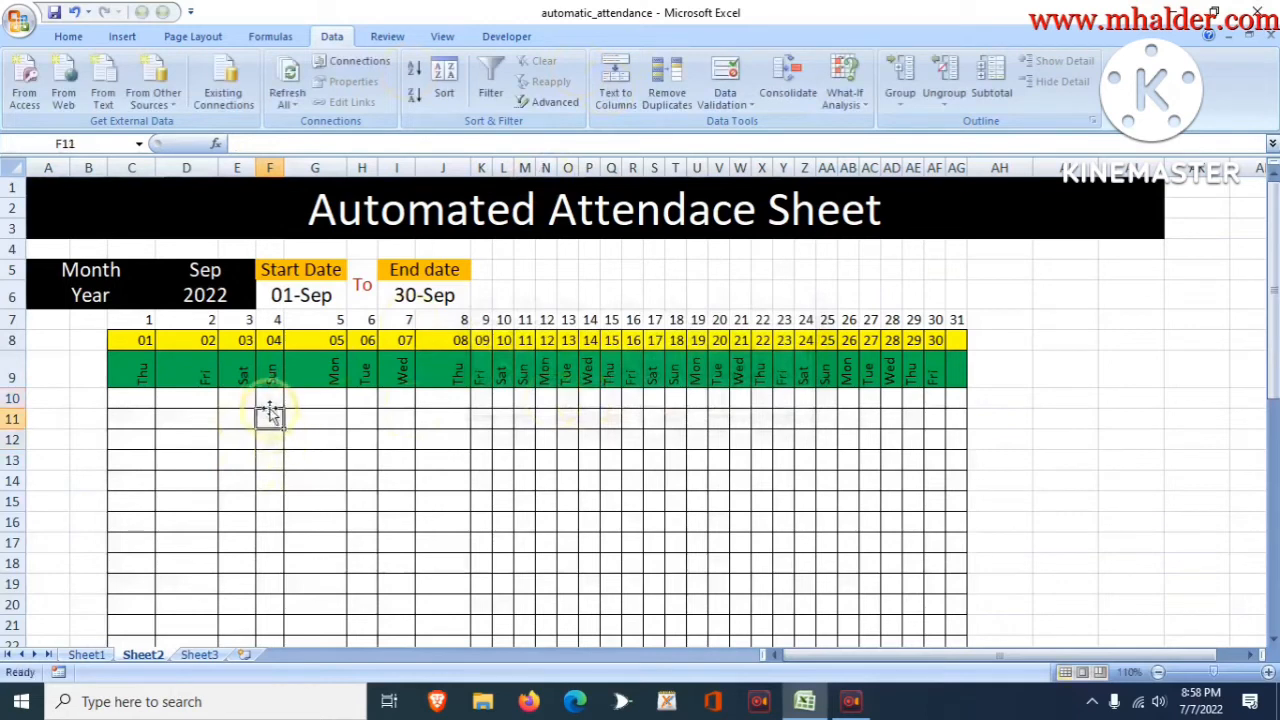
Give cell F10's validation rule a Stop error alert titled "Invalid Data" with the message "Not allow"
{"action": "left_click", "coordinate": [270, 398]}
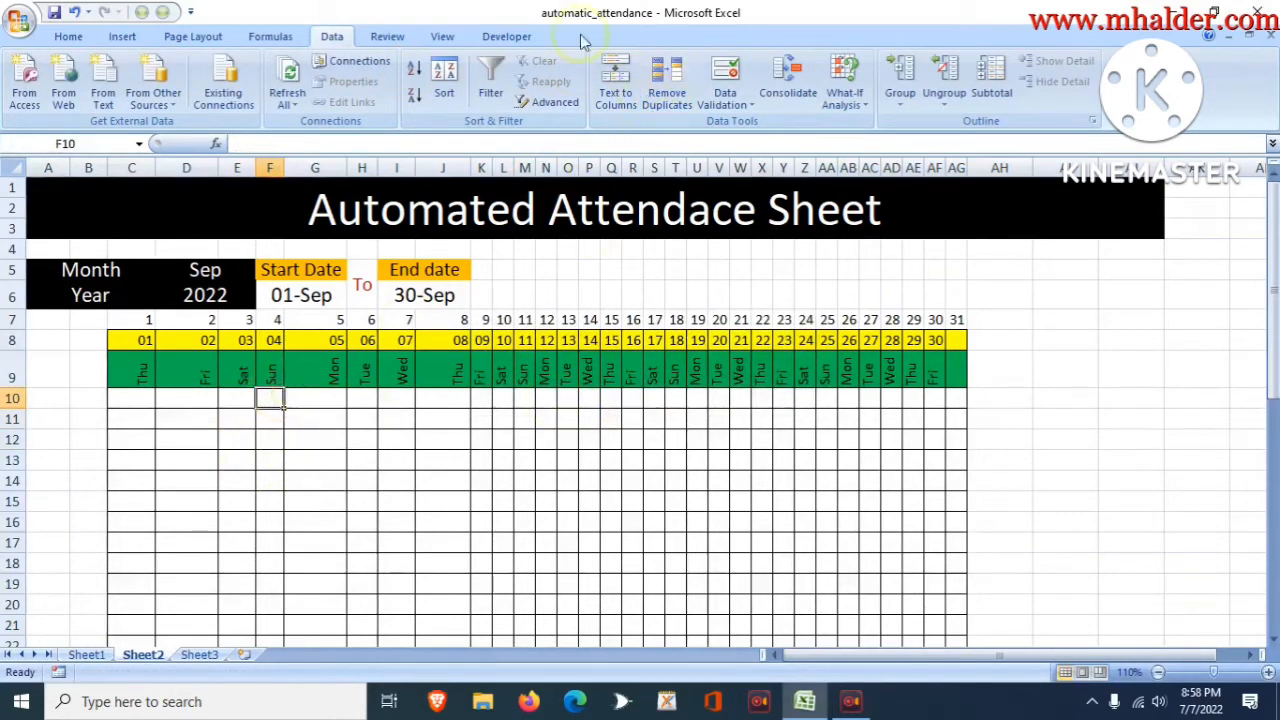
{"action": "left_click", "coordinate": [728, 98]}
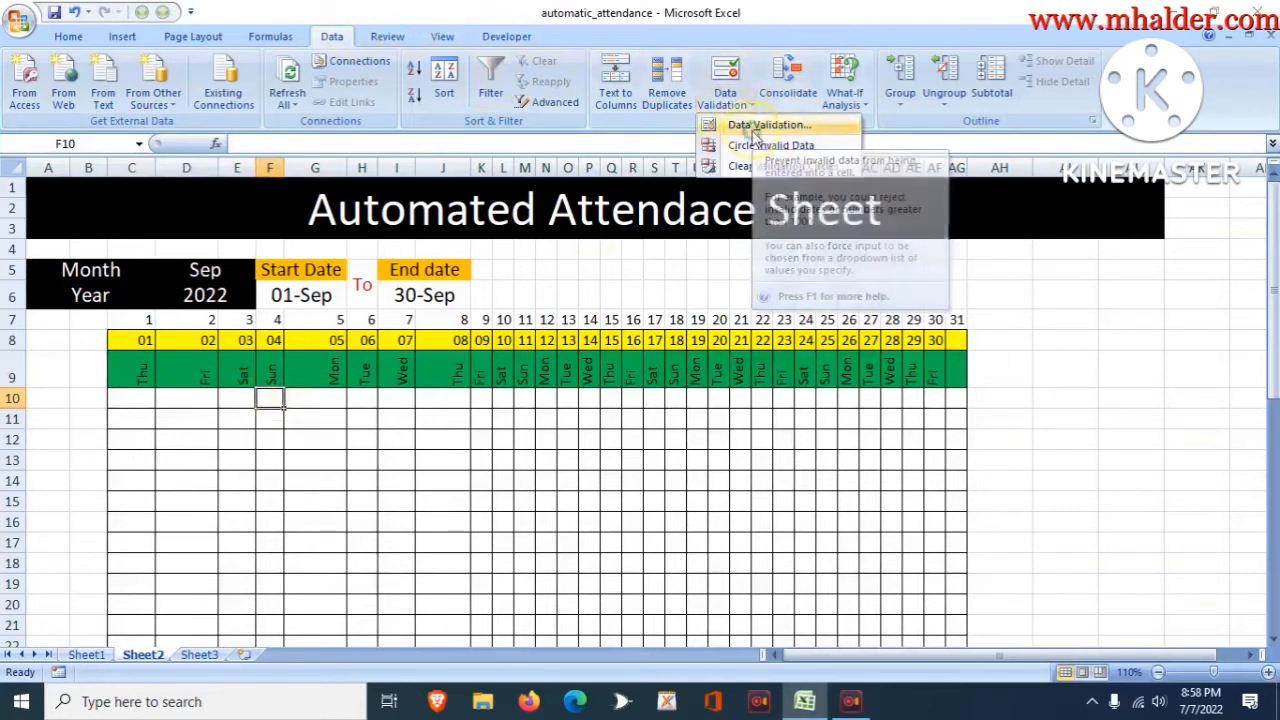
{"action": "left_click", "coordinate": [760, 125]}
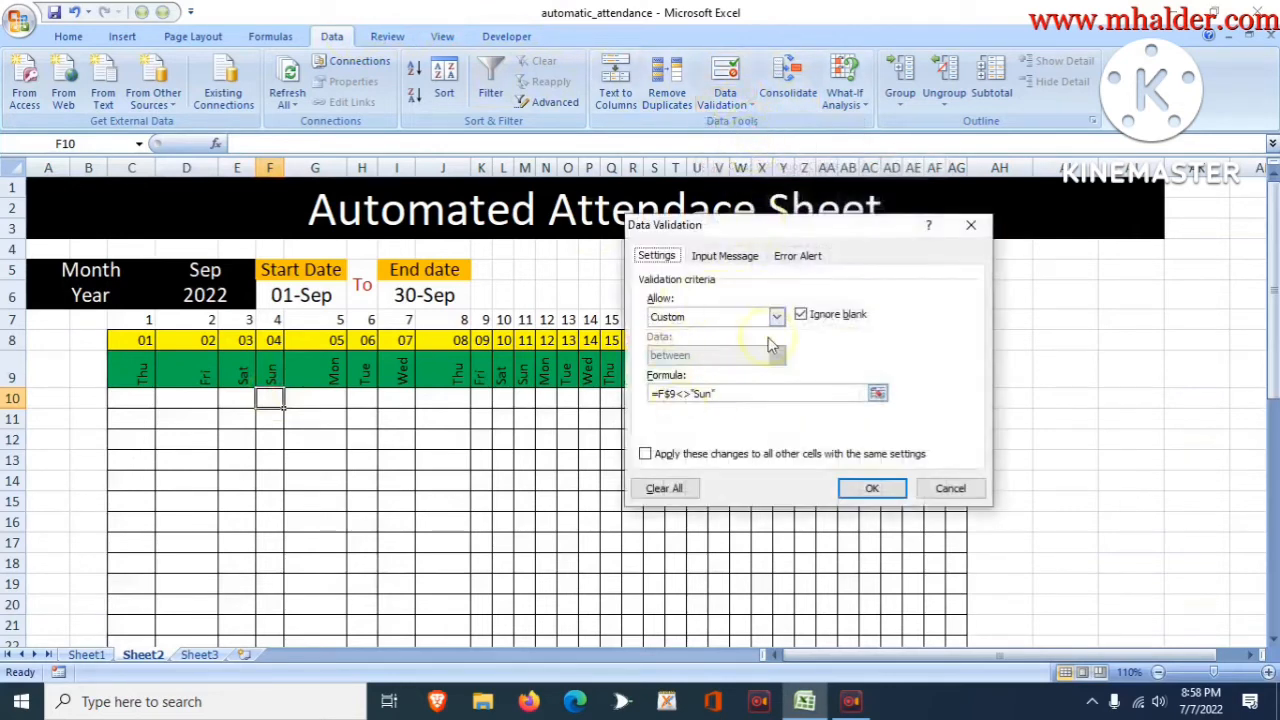
{"action": "left_click", "coordinate": [787, 262]}
{"action": "left_click", "coordinate": [815, 338]}
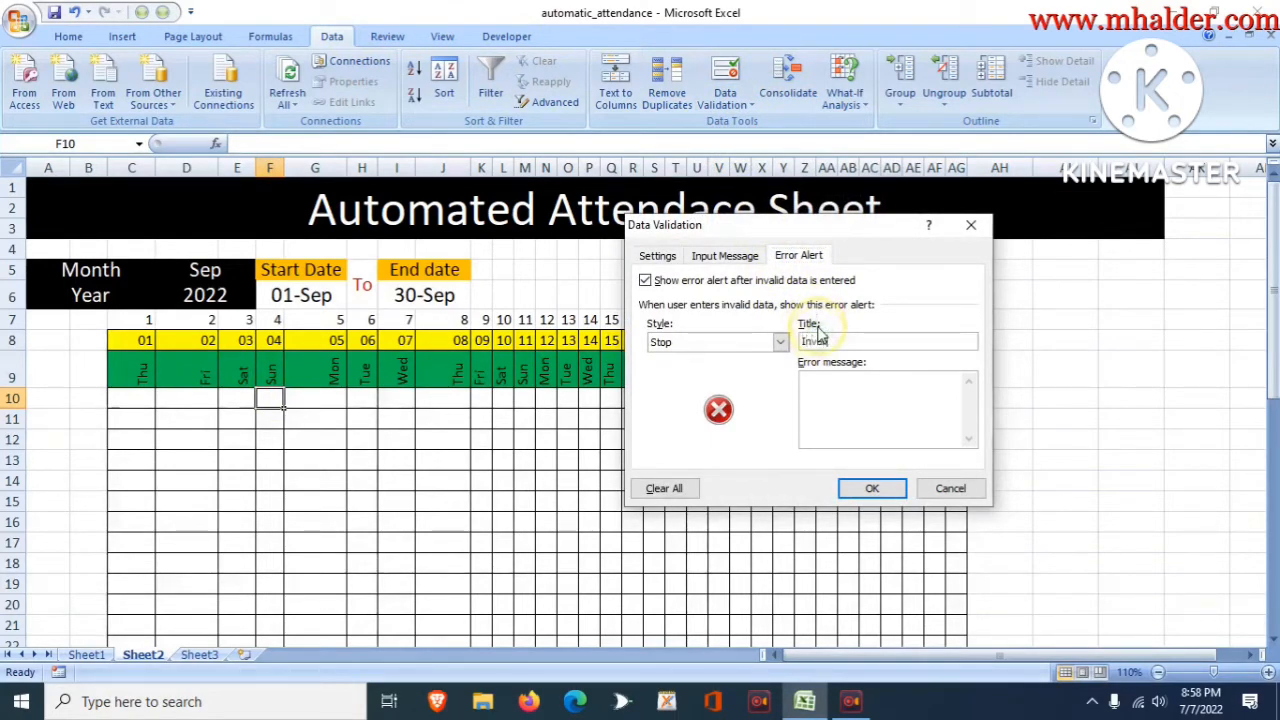
{"action": "left_click", "coordinate": [833, 378]}
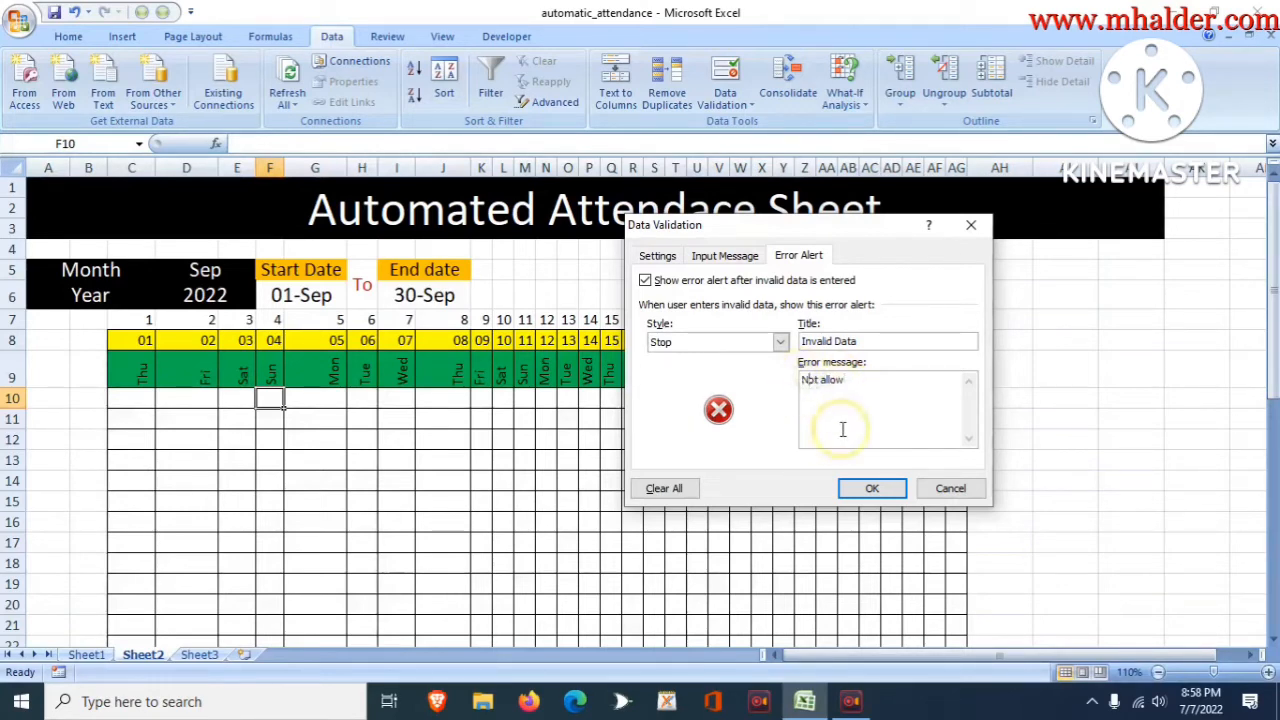
{"action": "left_click", "coordinate": [883, 487]}
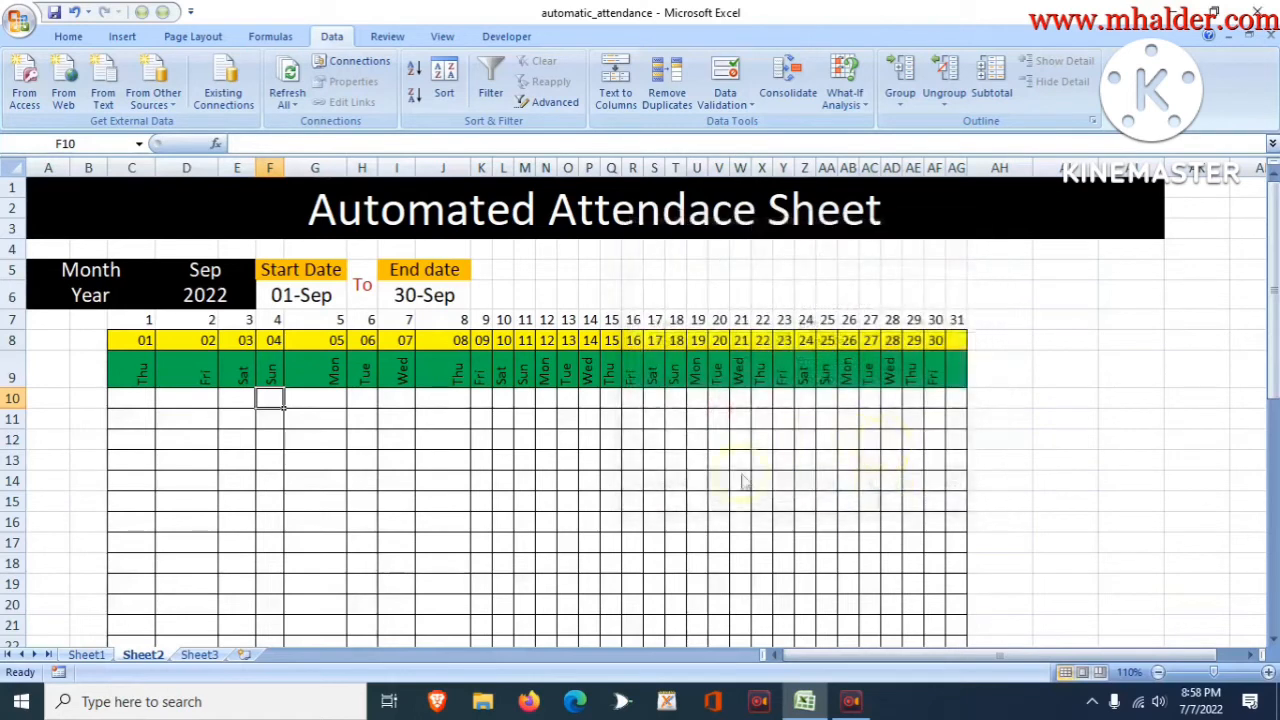
Test the Sunday validation by trying to enter p in cells F10 and M10, discarding each entry
{"action": "left_click", "coordinate": [275, 396]}
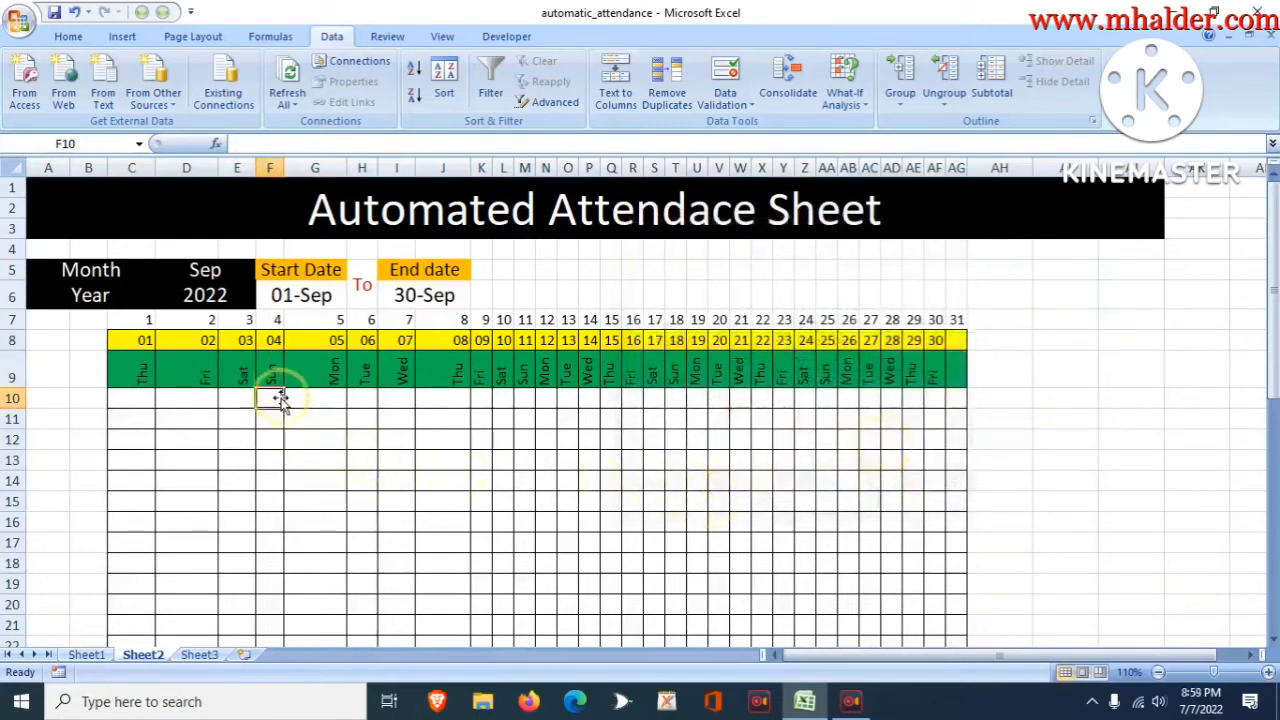
{"action": "type", "text": "p"}
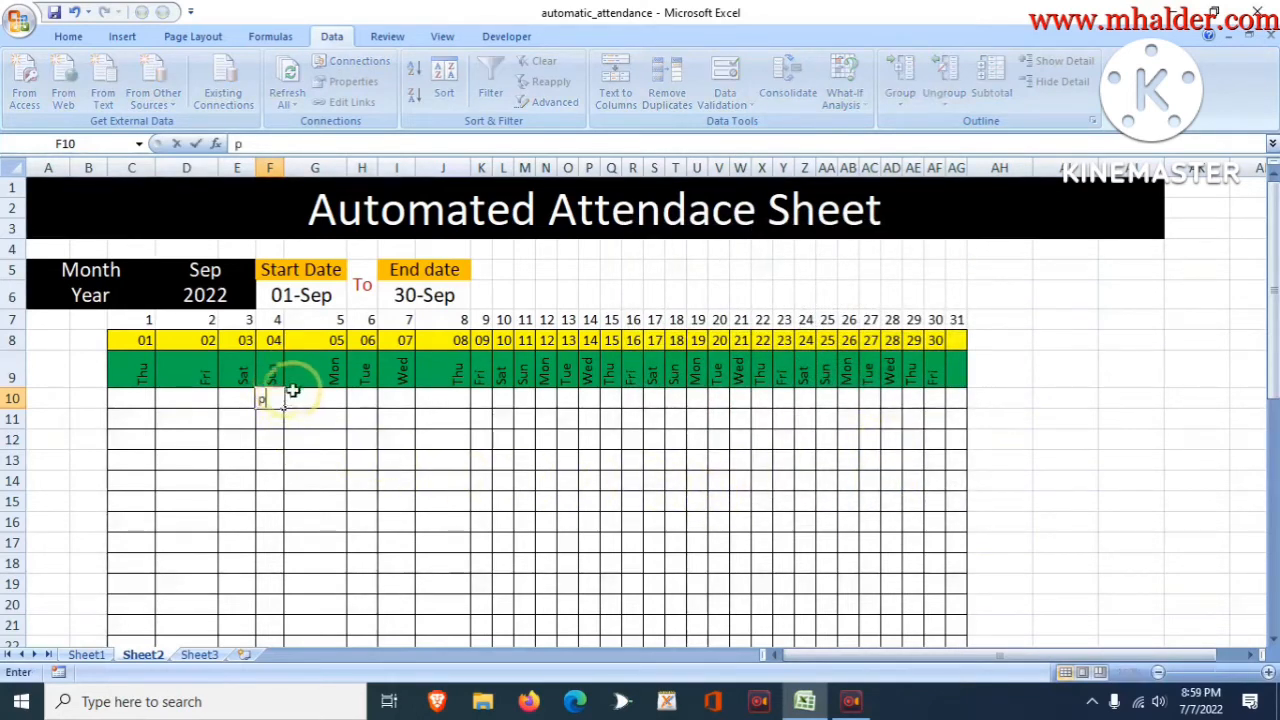
{"action": "key", "text": "Return"}
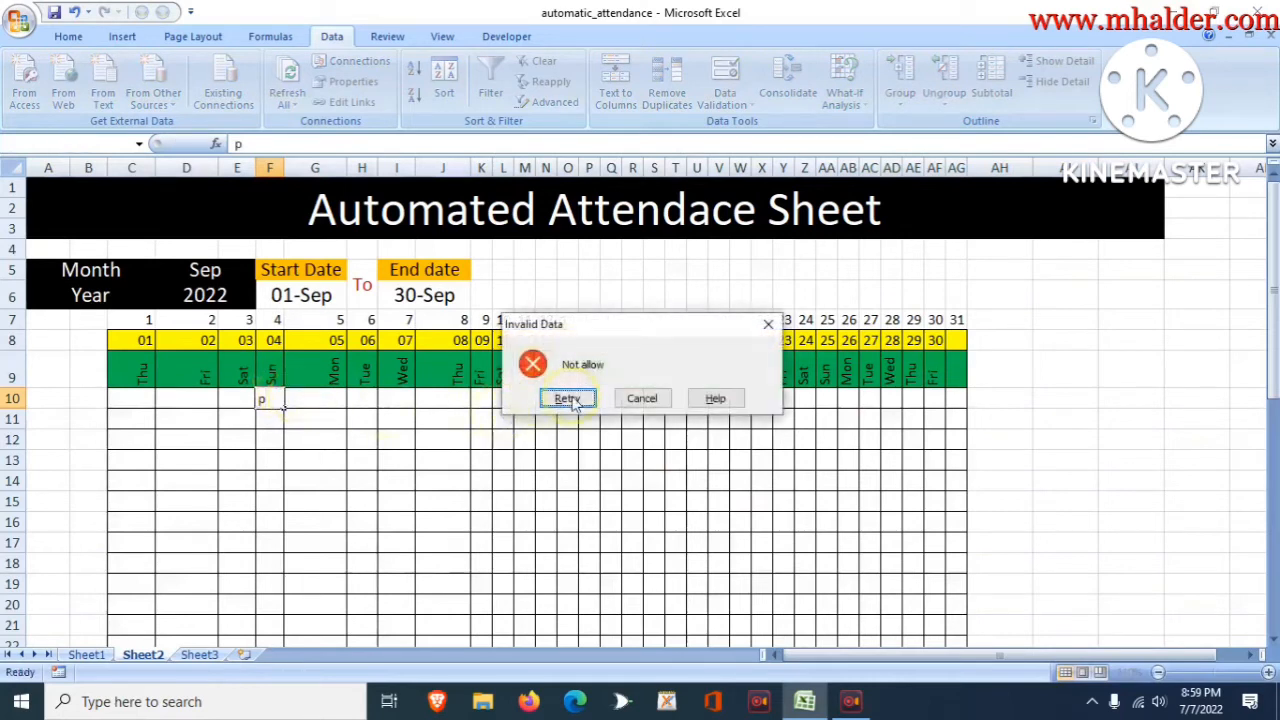
{"action": "left_click", "coordinate": [641, 399]}
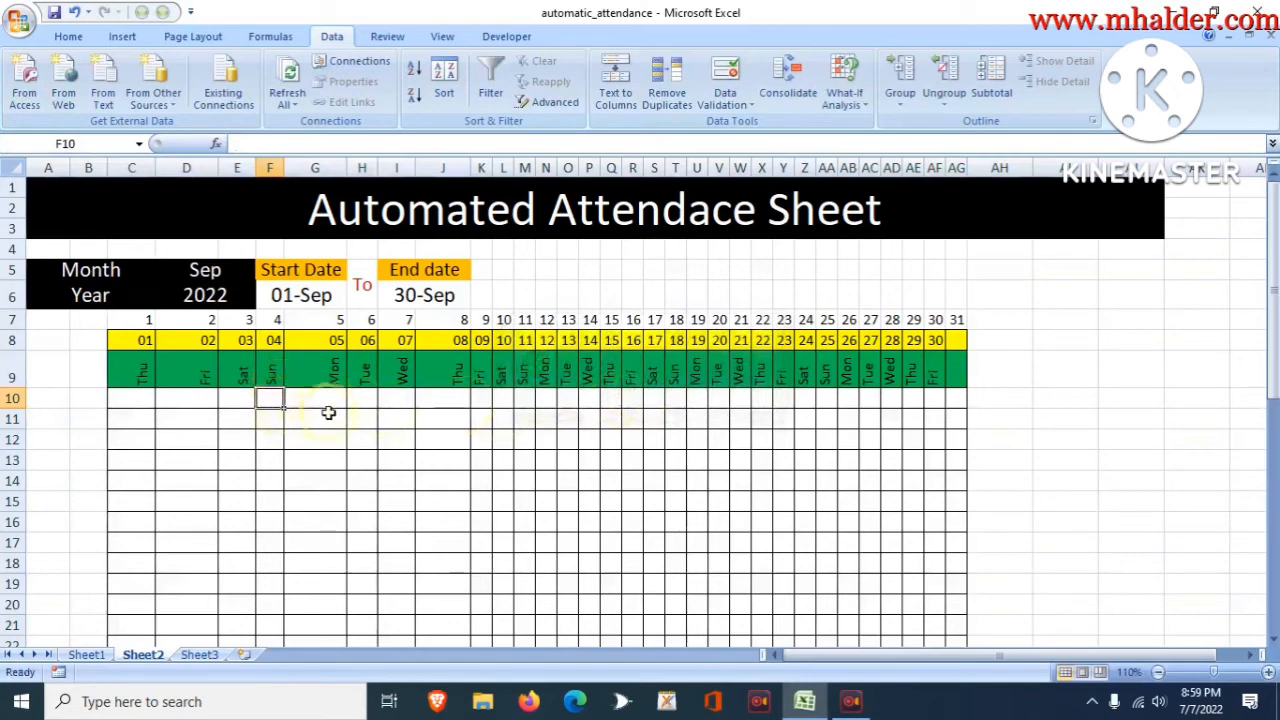
{"action": "left_click", "coordinate": [529, 398]}
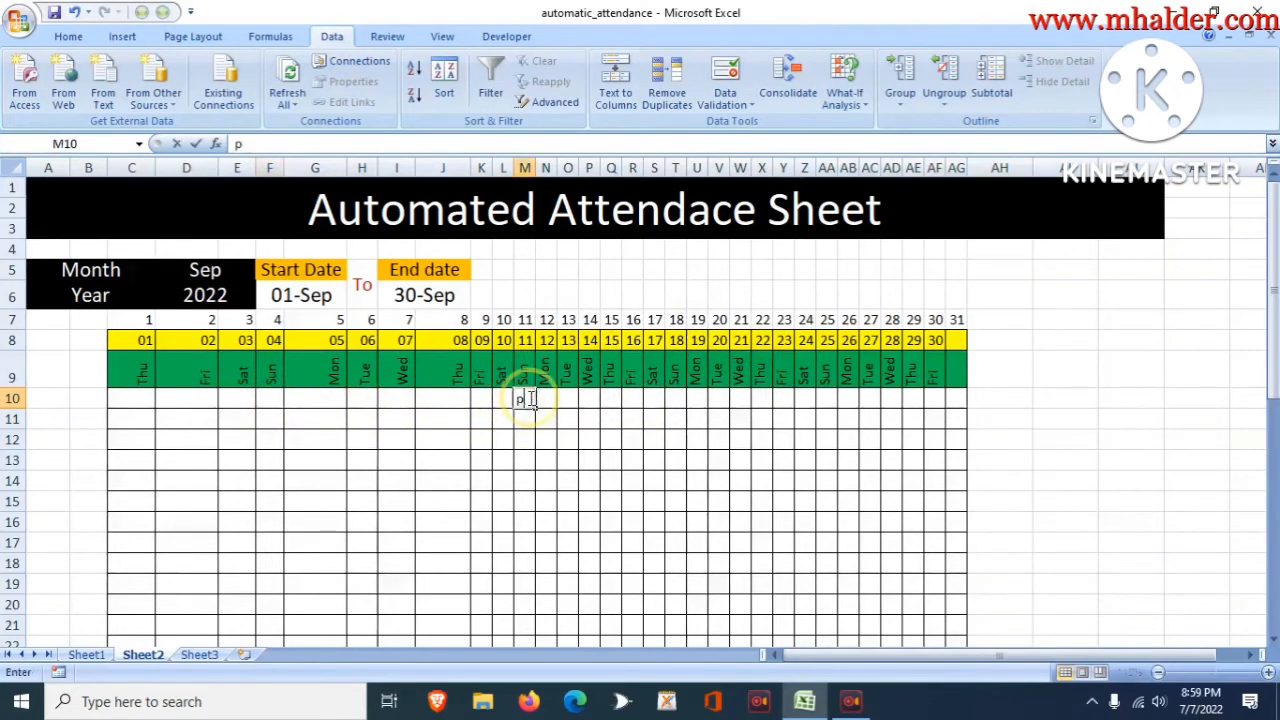
{"action": "type", "text": "p"}
{"action": "key", "text": "Return"}
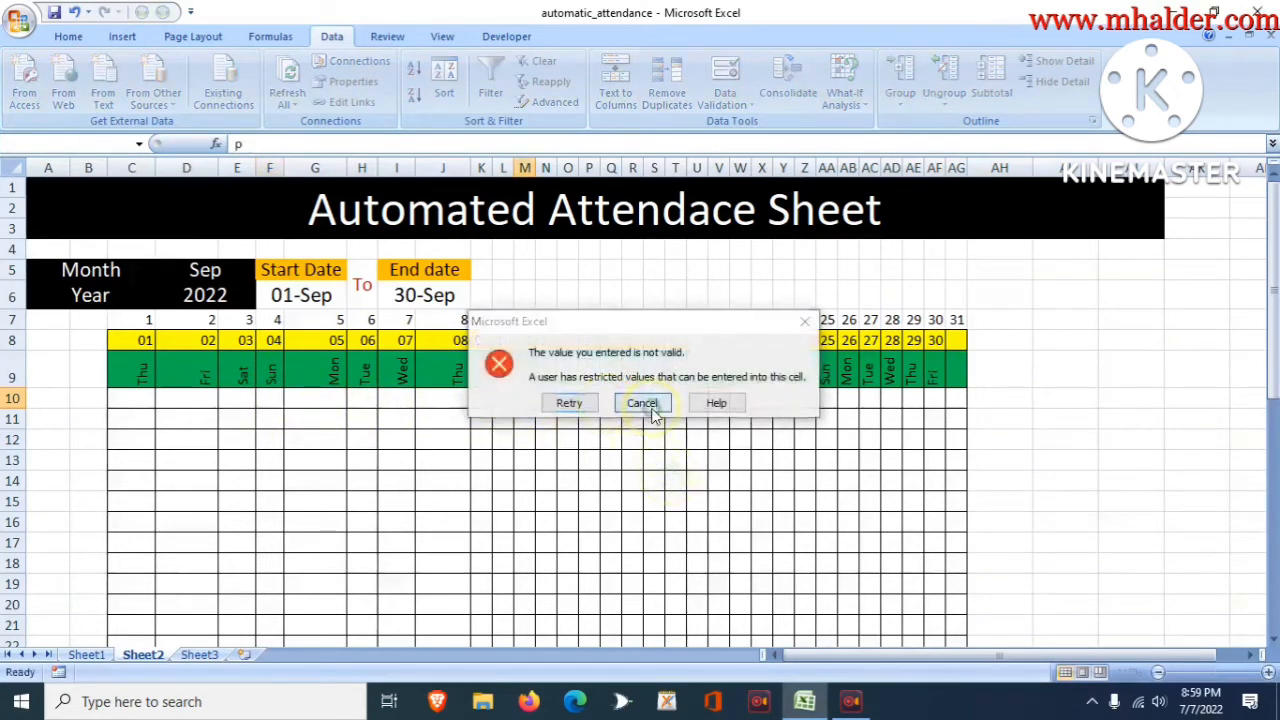
{"action": "left_click", "coordinate": [642, 403]}
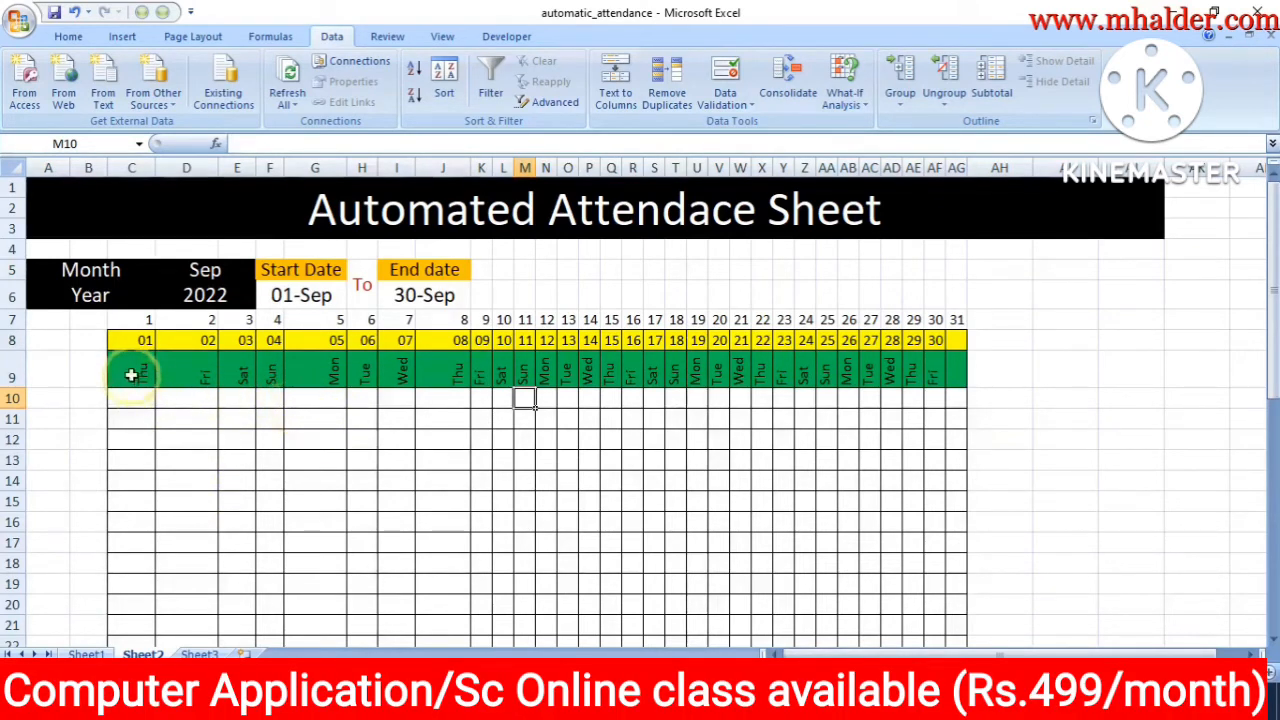
Start a formula-based conditional formatting rule for the weekday row and attendance grid, C9:AG24, with the formula =C$9="Sun"
{"action": "left_click_drag", "start_coordinate": [131, 375], "coordinate": [963, 557]}
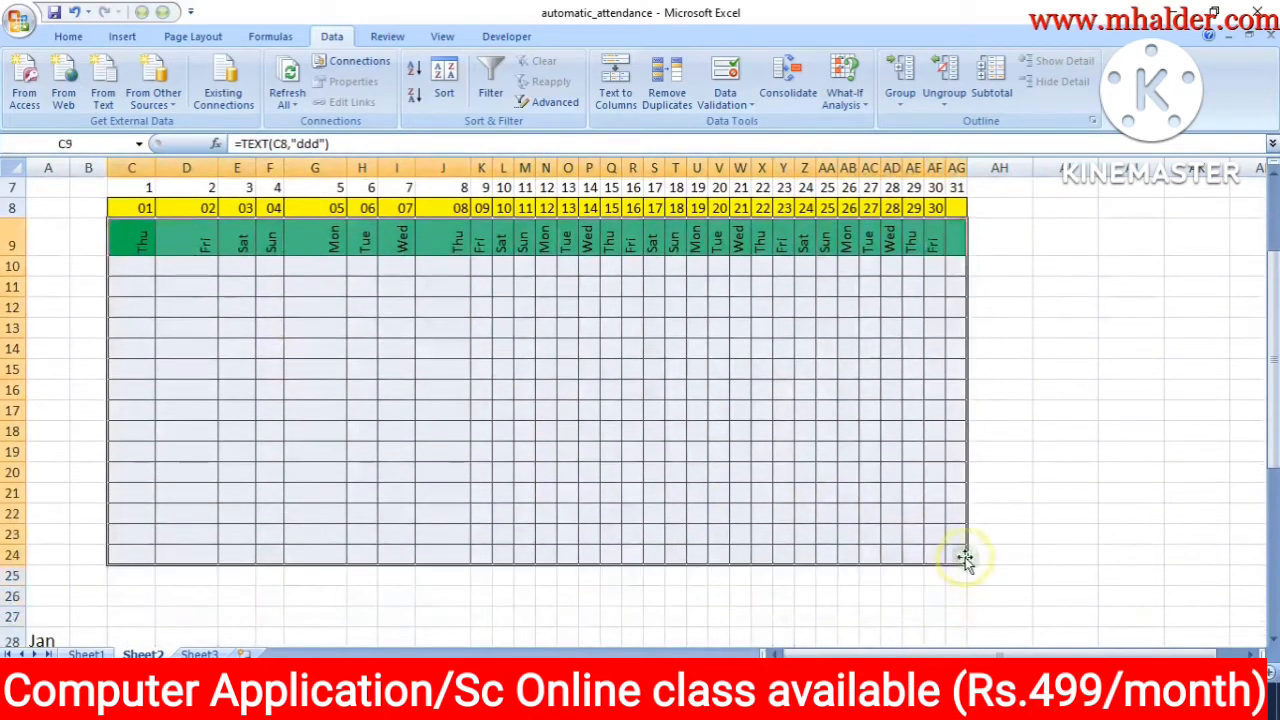
{"action": "scroll", "coordinate": [528, 558], "scroll_direction": "up", "scroll_amount": 2}
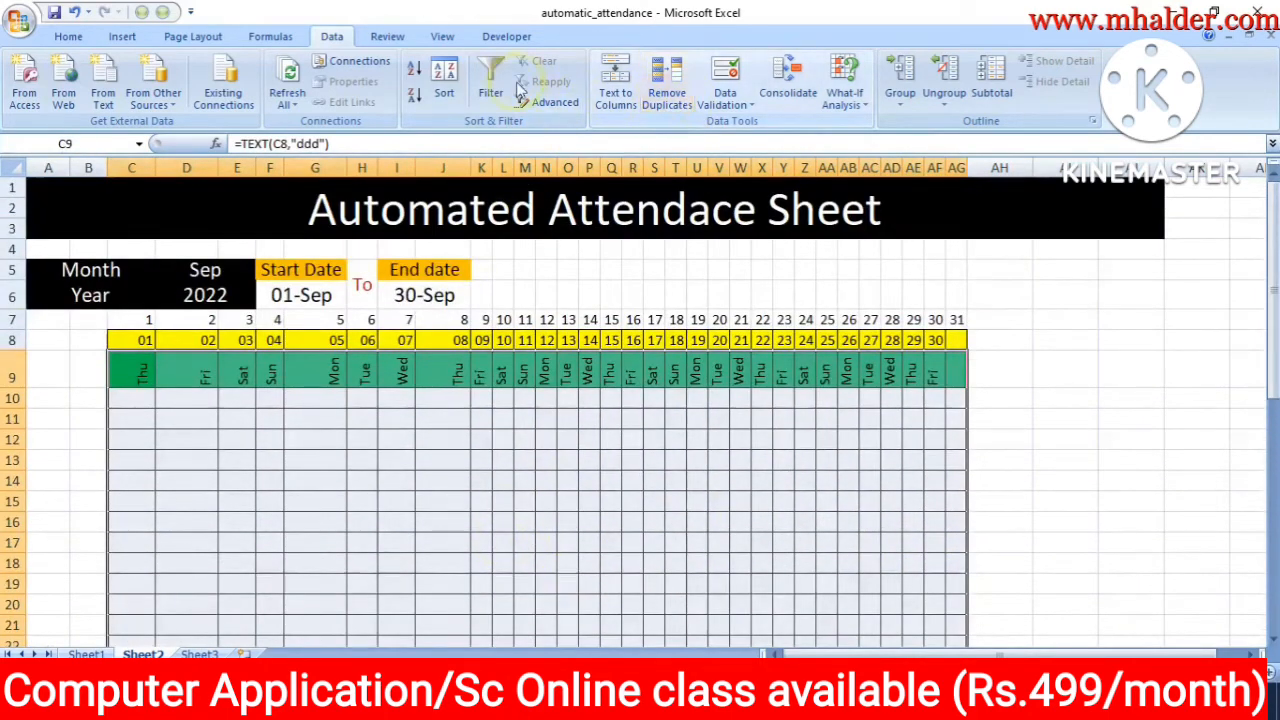
{"action": "left_click", "coordinate": [751, 106]}
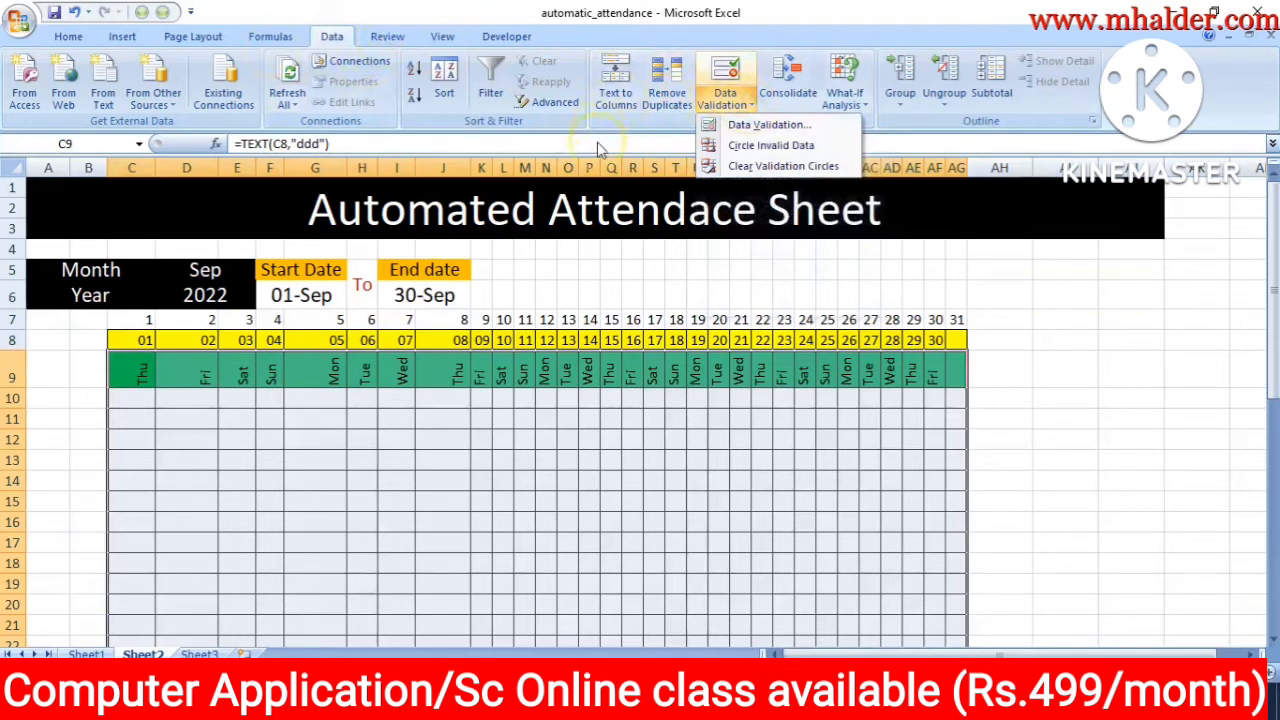
{"action": "left_click", "coordinate": [67, 35]}
{"action": "left_click", "coordinate": [752, 104]}
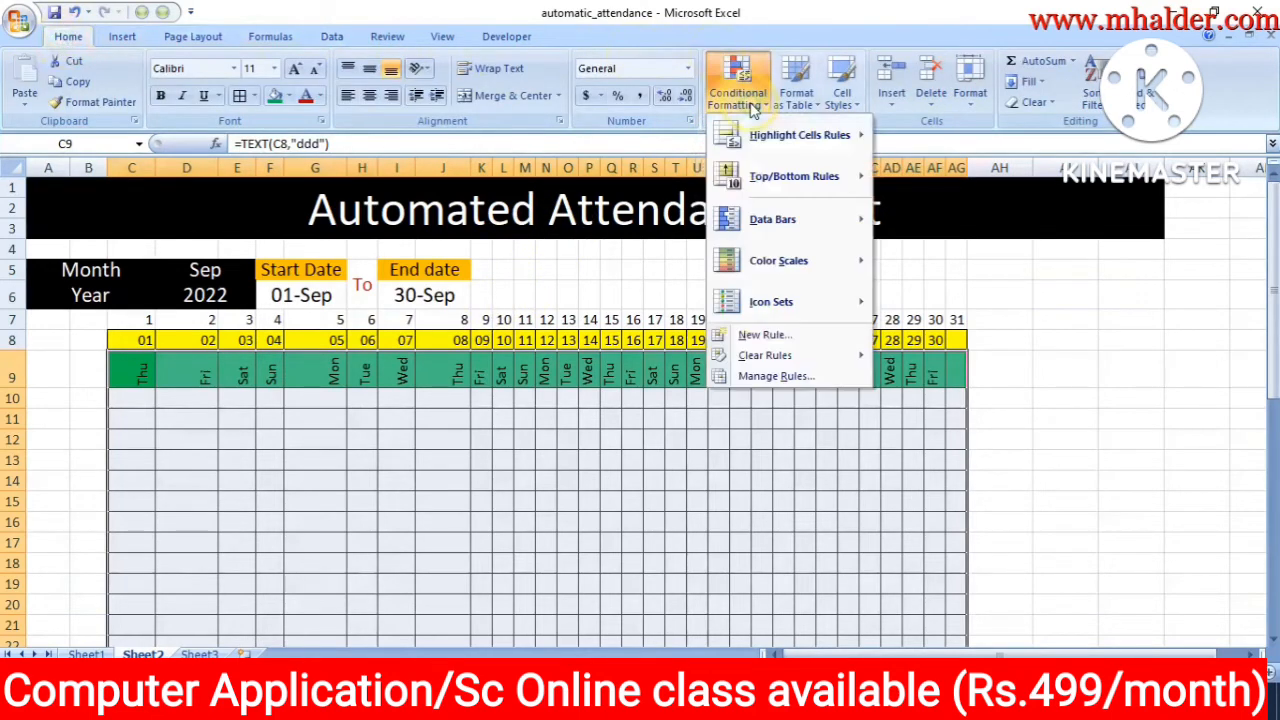
{"action": "left_click", "coordinate": [760, 334]}
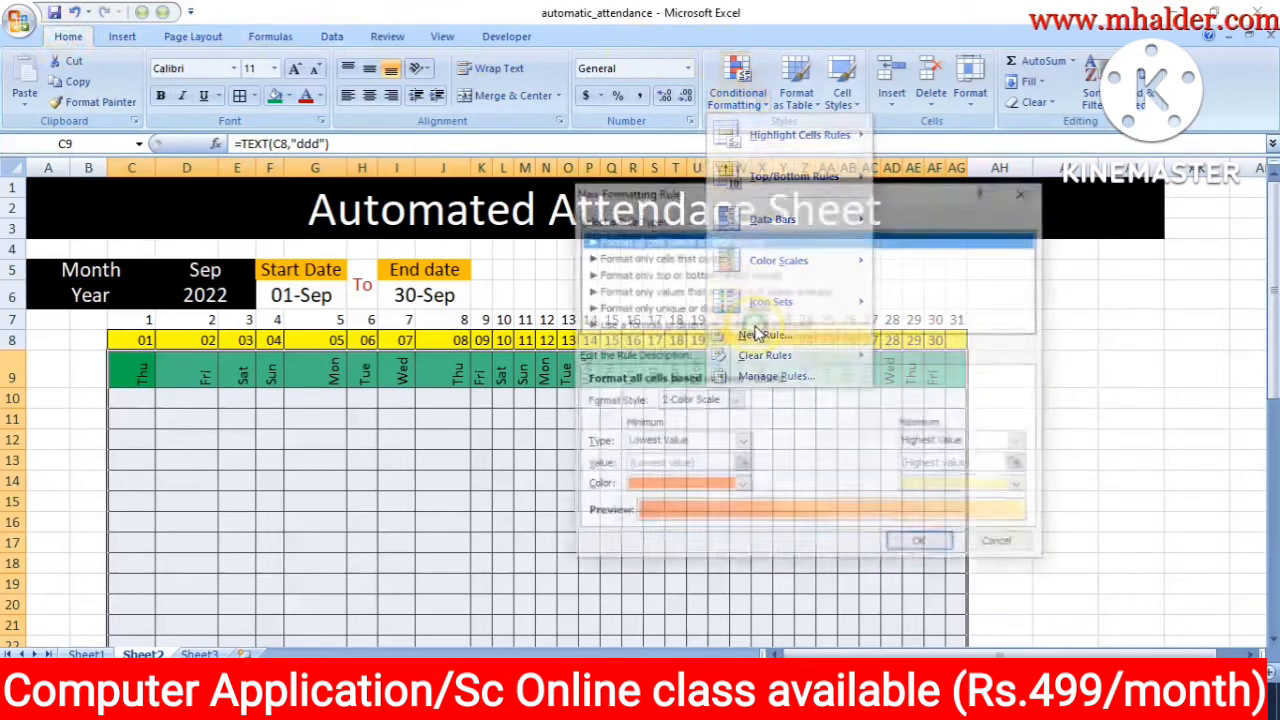
{"action": "left_click", "coordinate": [725, 326]}
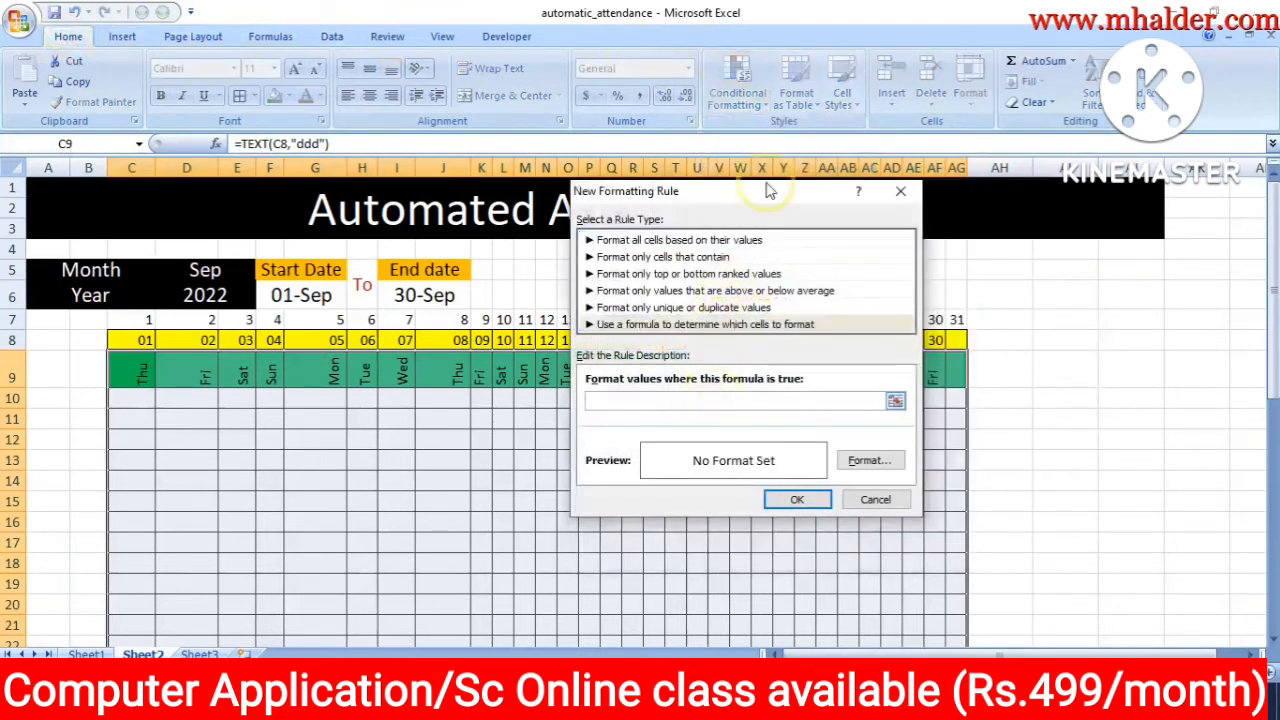
{"action": "left_click", "coordinate": [126, 372]}
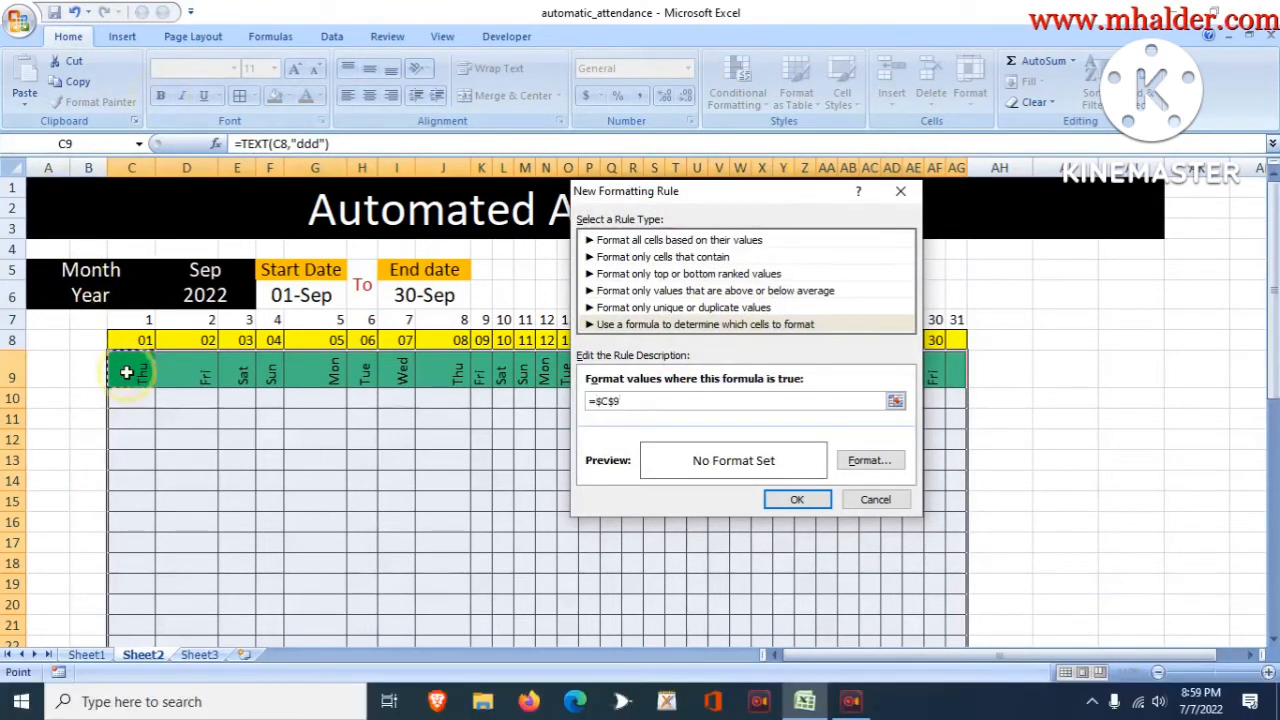
{"action": "key", "text": "F4"}
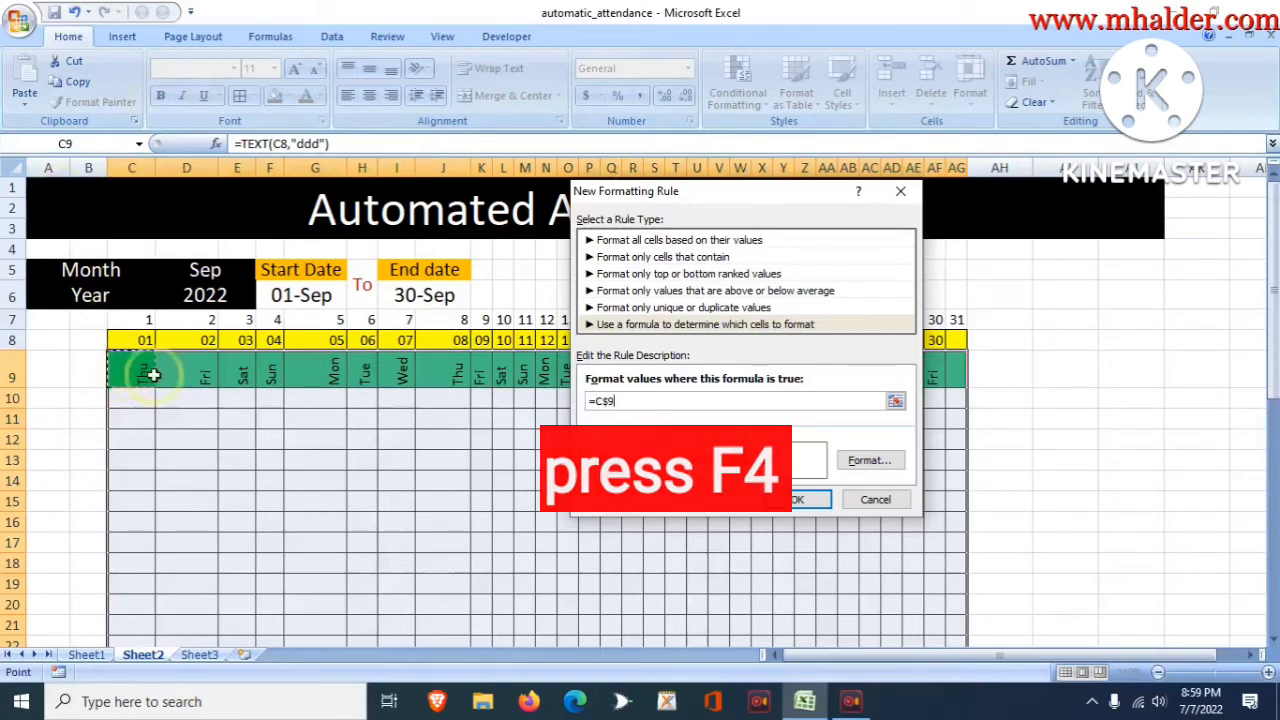
{"action": "type", "text": "=\"Sun"}
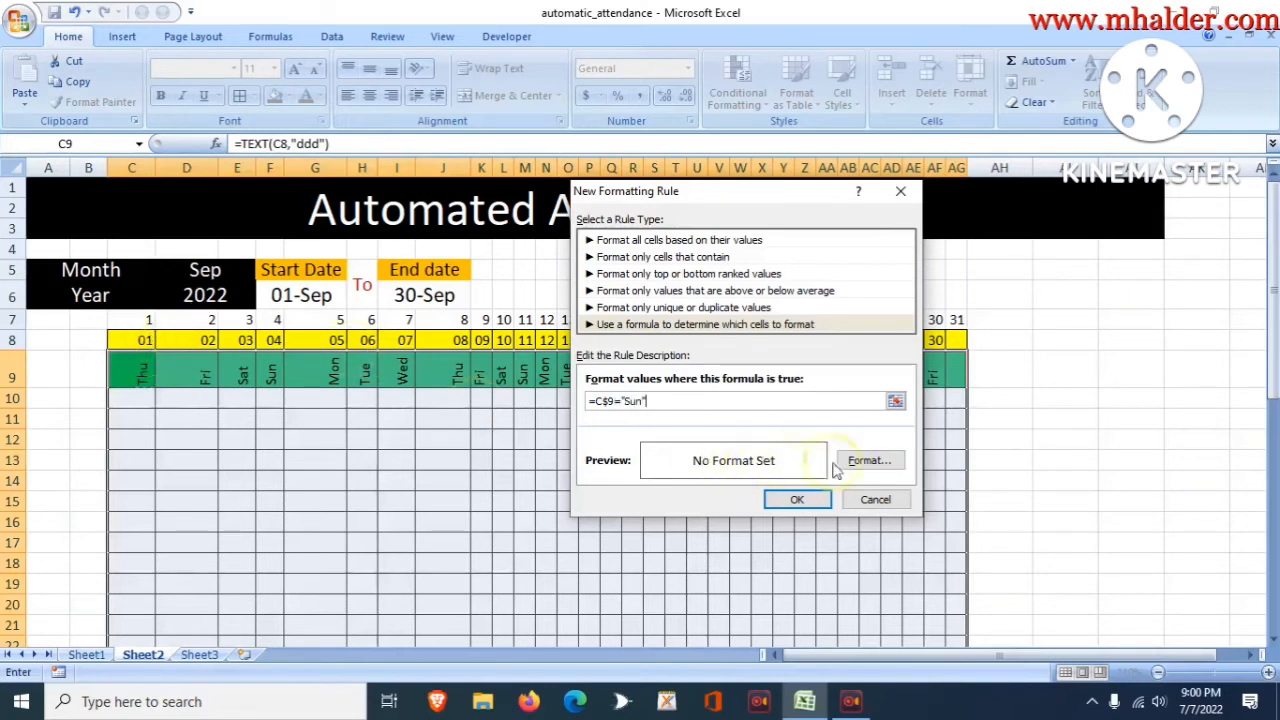
Give the Sunday formatting rule a dark red fill and apply it to the selected range
{"action": "left_click", "coordinate": [862, 461]}
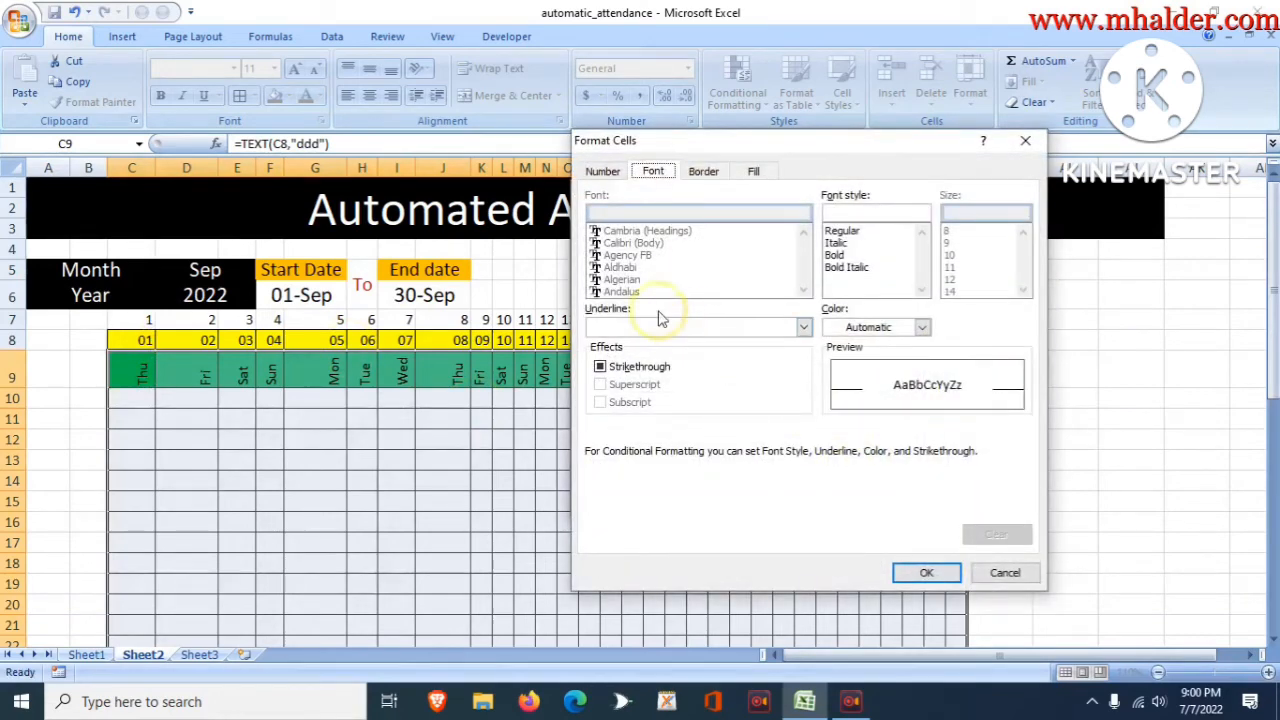
{"action": "left_click", "coordinate": [612, 172]}
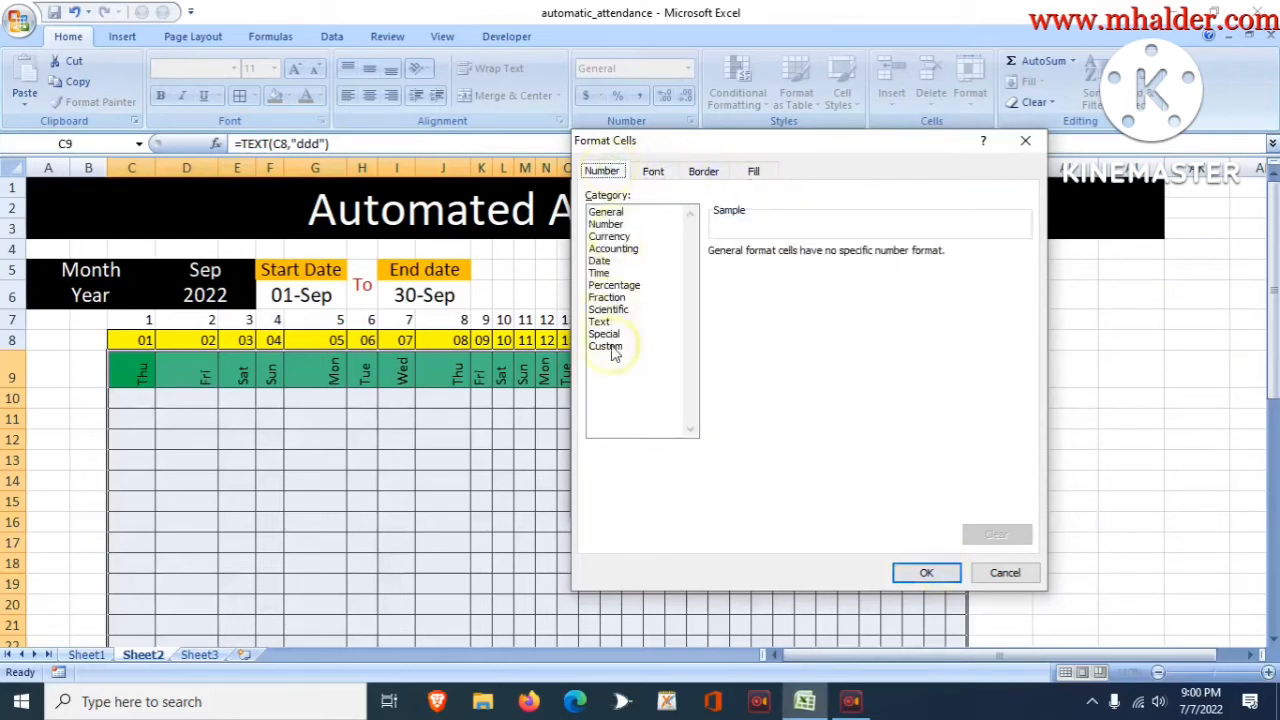
{"action": "left_click_drag", "start_coordinate": [697, 148], "coordinate": [832, 172]}
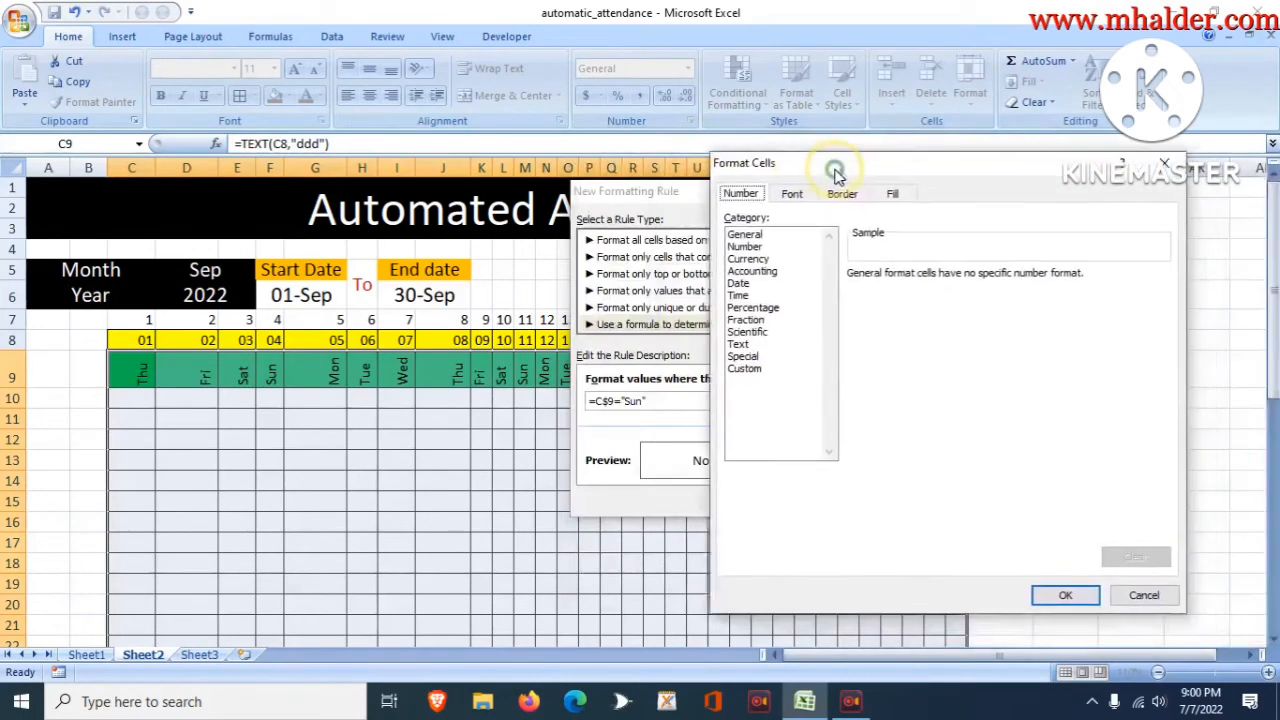
{"action": "left_click", "coordinate": [892, 193]}
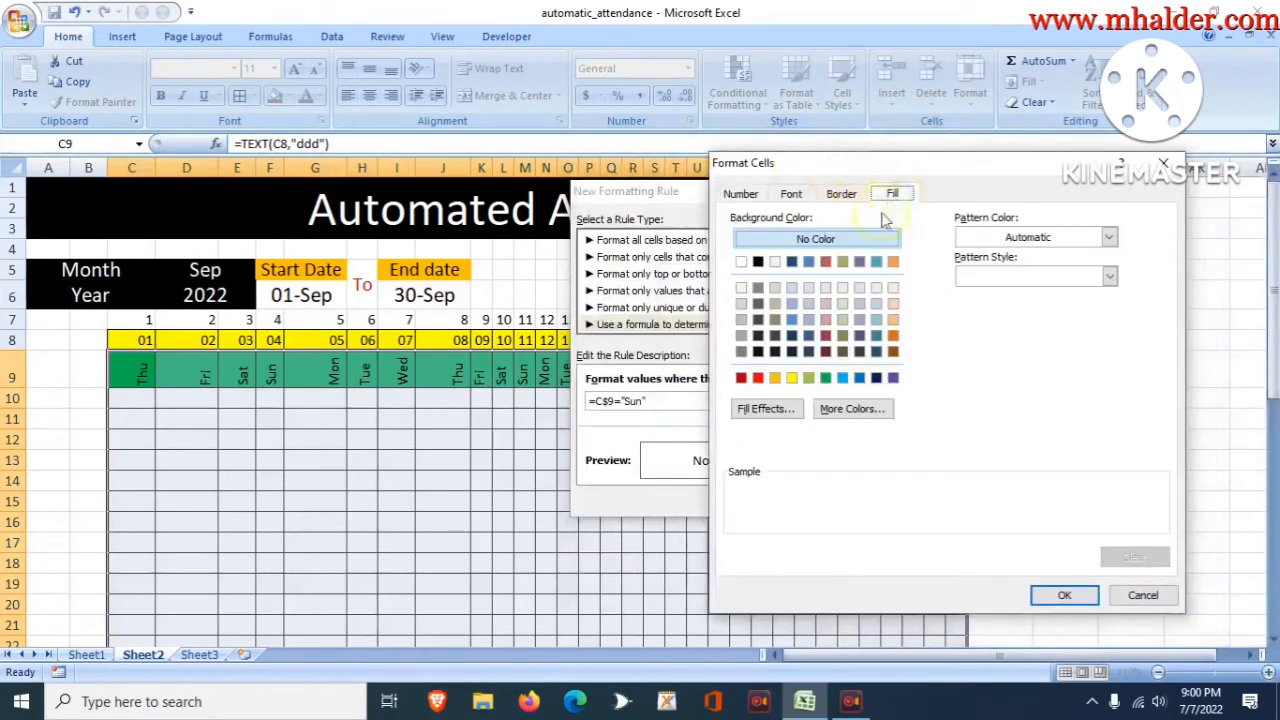
{"action": "left_click", "coordinate": [741, 377]}
{"action": "left_click", "coordinate": [1064, 596]}
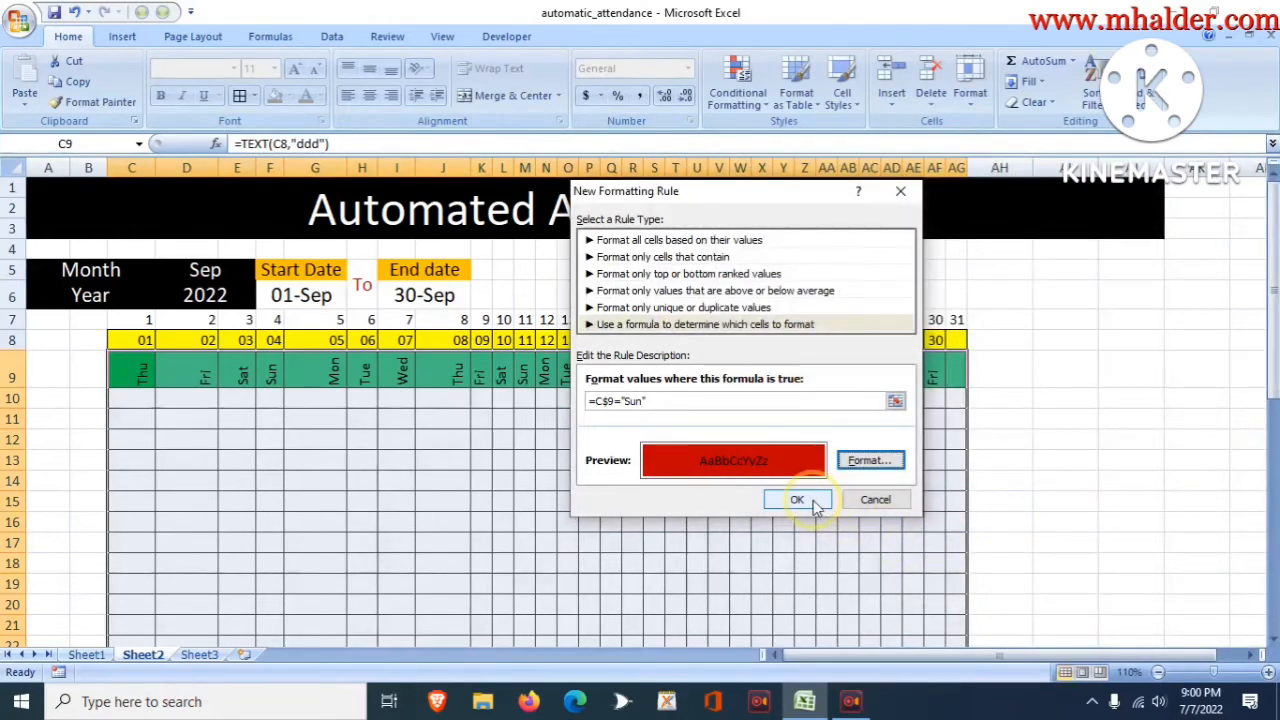
{"action": "left_click", "coordinate": [797, 500]}
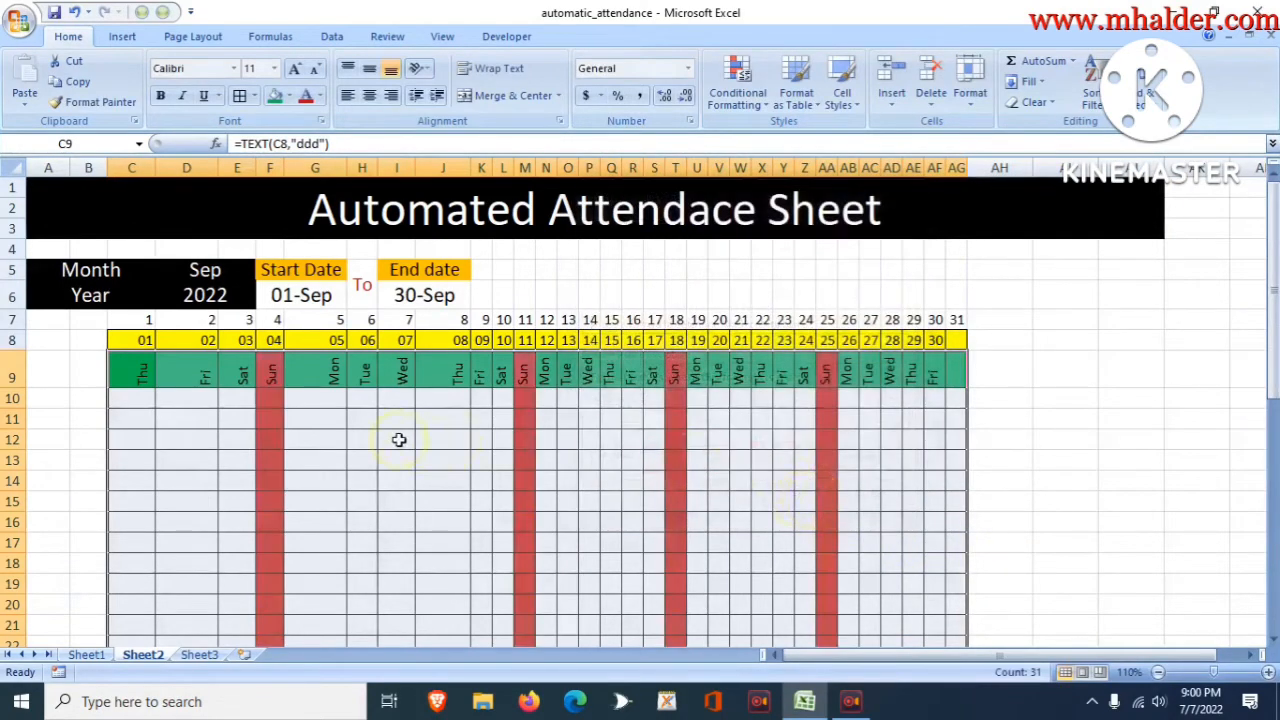
Add the column headings Present in AI9 and Absent in AJ9, beside the attendance grid
{"action": "scroll", "coordinate": [705, 479], "scroll_direction": "down", "scroll_amount": 2}
{"action": "scroll", "coordinate": [705, 477], "scroll_direction": "up", "scroll_amount": 3}
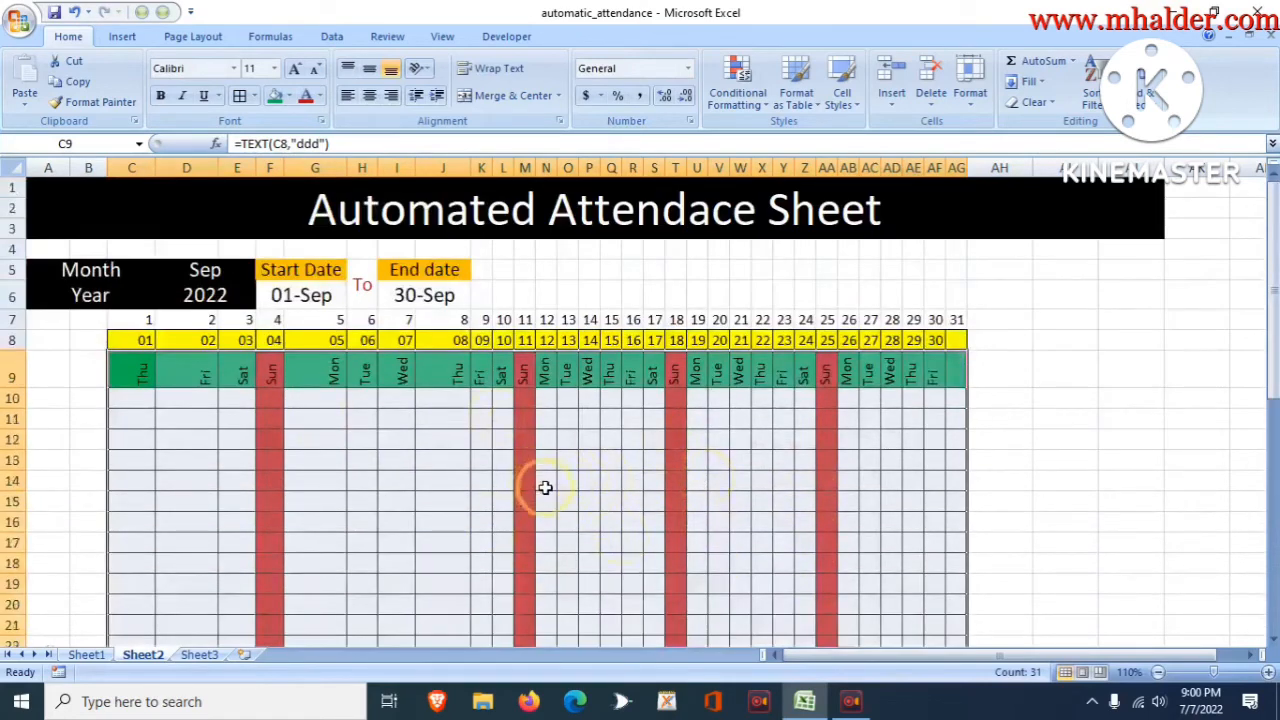
{"action": "scroll", "coordinate": [1063, 497], "scroll_direction": "down", "scroll_amount": 2}
{"action": "left_click_drag", "start_coordinate": [1275, 432], "coordinate": [1275, 430]}
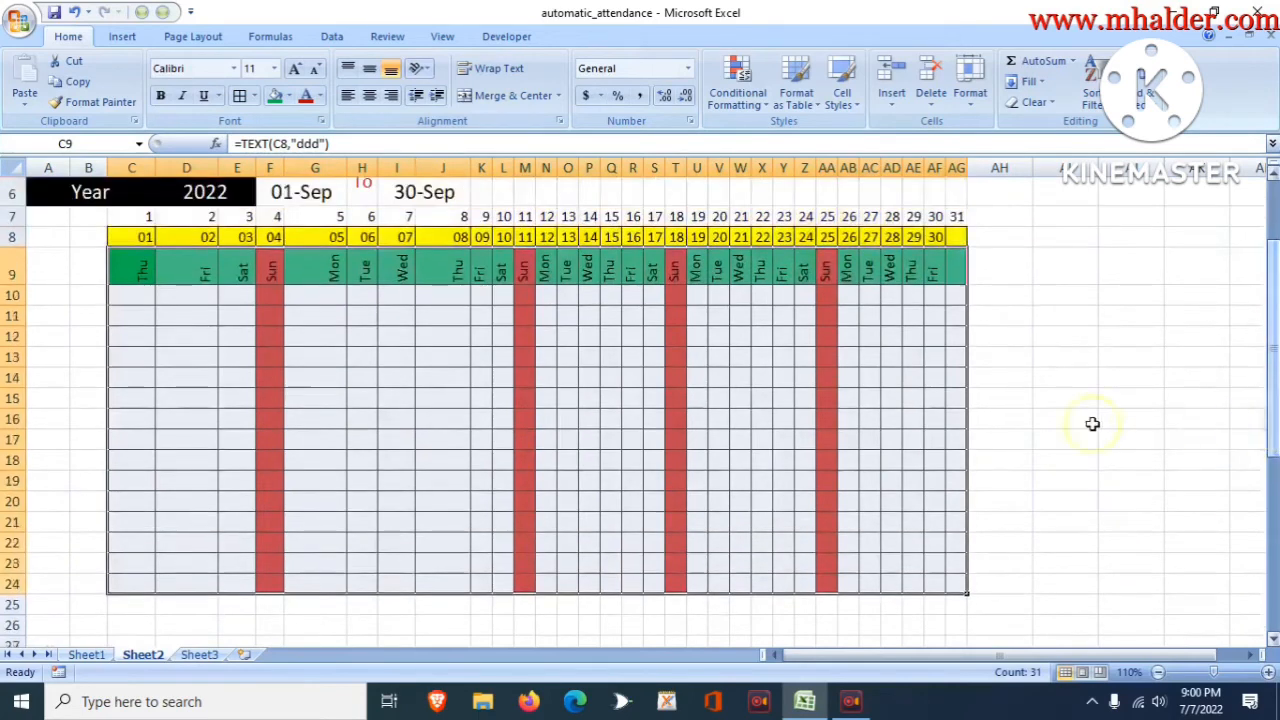
{"action": "left_click", "coordinate": [1010, 261]}
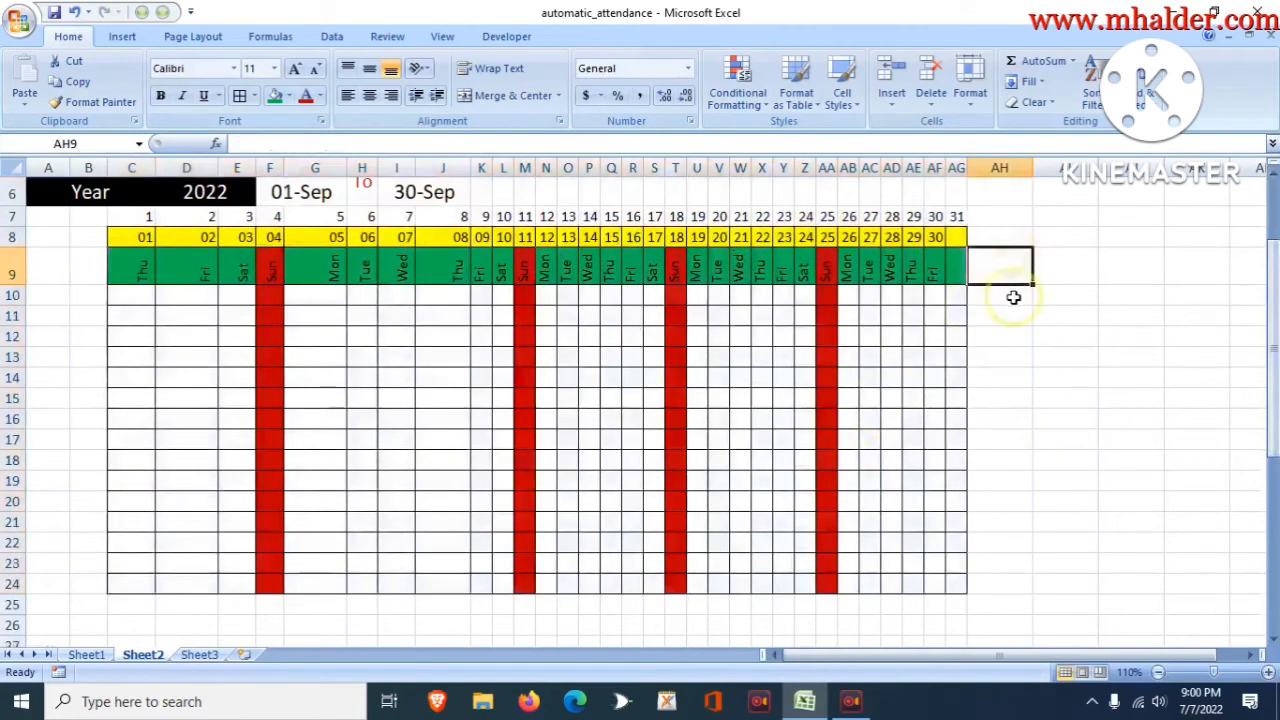
{"action": "key", "text": "Right"}
{"action": "type", "text": "Presen"}
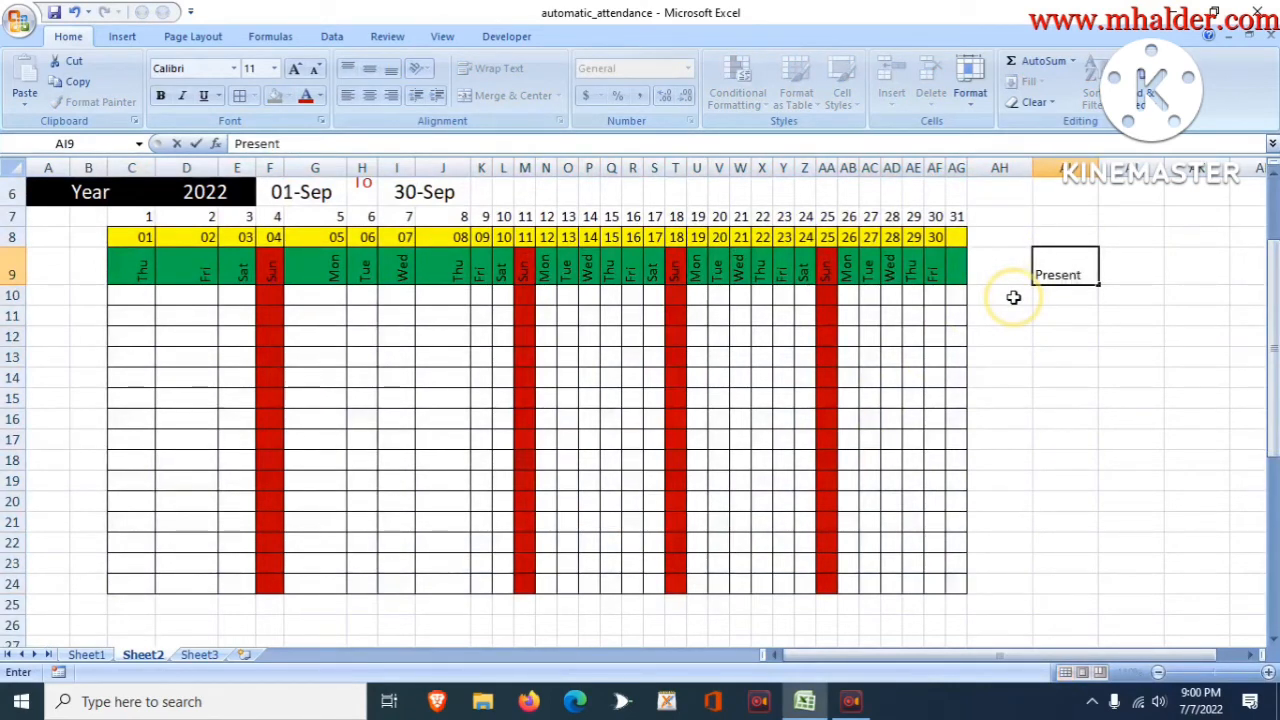
{"action": "key", "text": "Right"}
{"action": "type", "text": "Absen"}
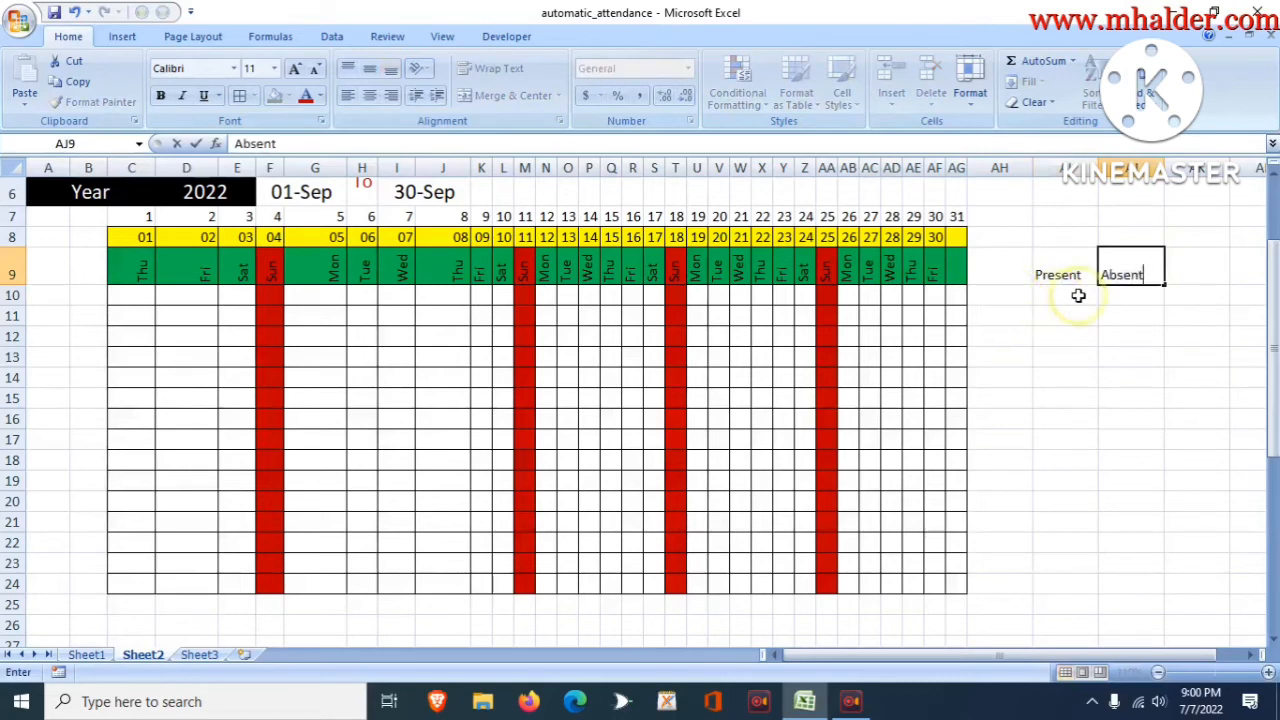
Enter the formula =COUNTIF(C10:AG10,"p") in AI10 to count the first row's Present days
{"action": "left_click", "coordinate": [1078, 295]}
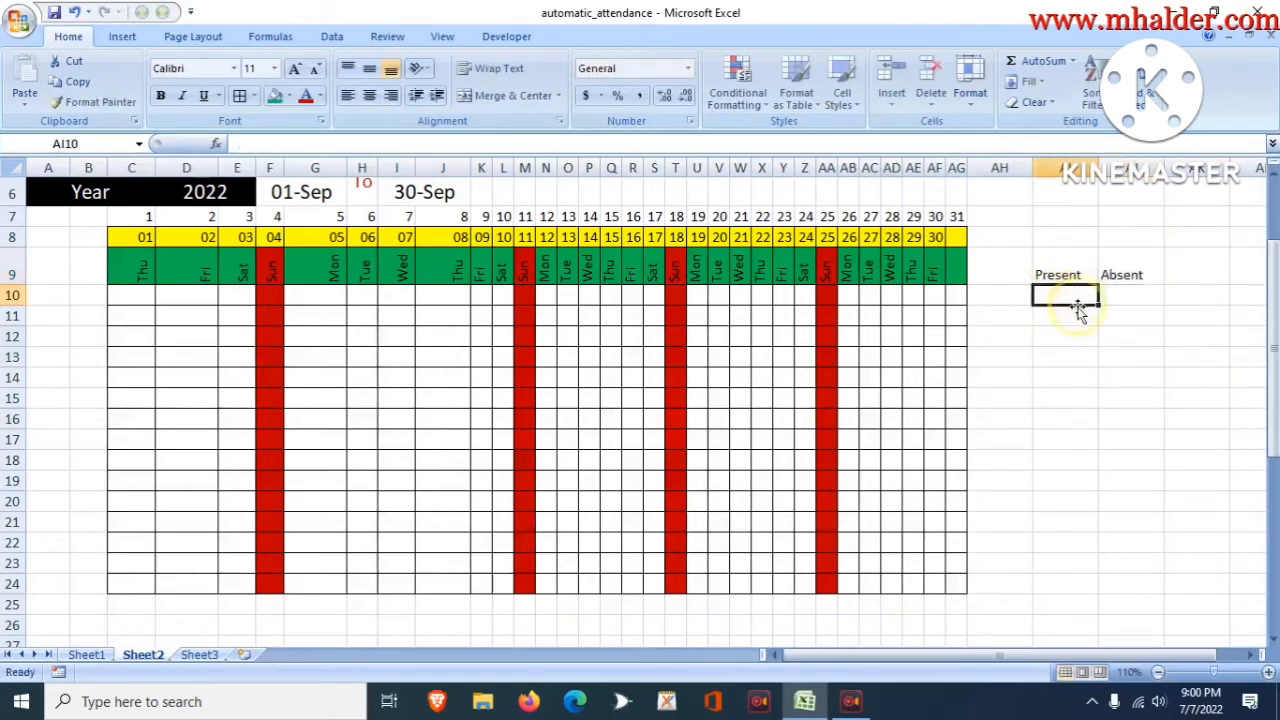
{"action": "type", "text": "="}
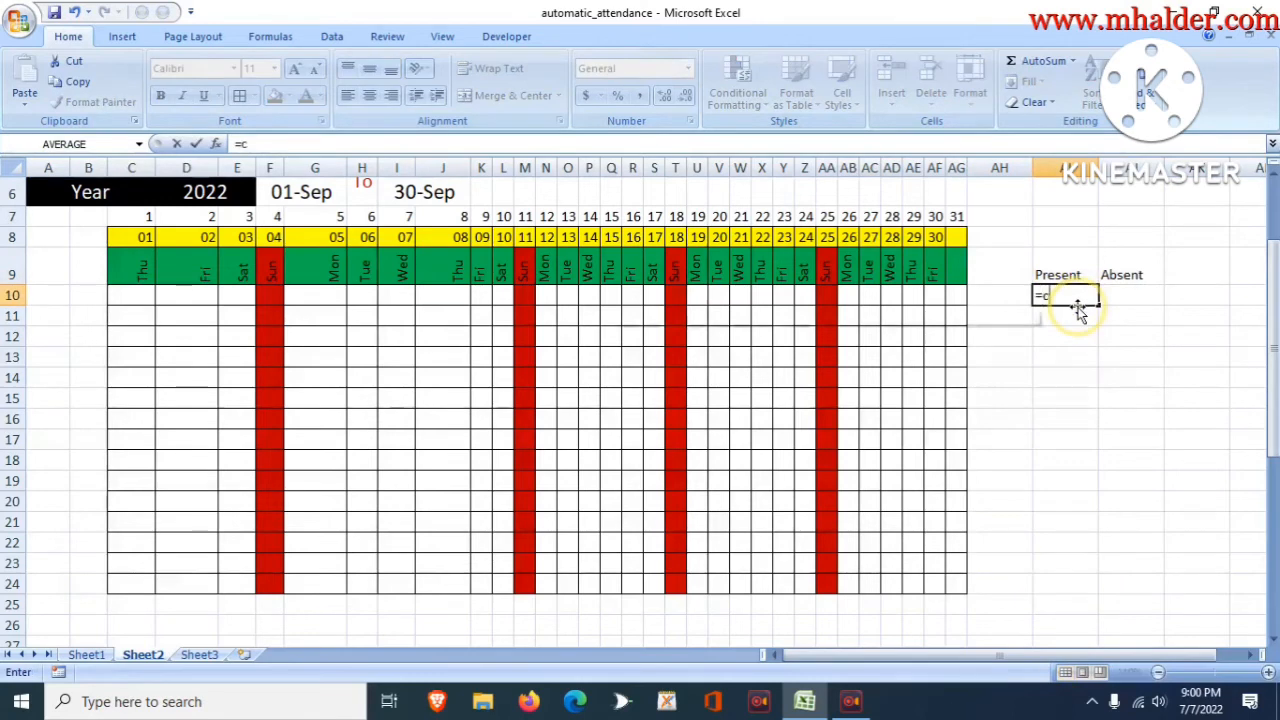
{"action": "type", "text": "count"}
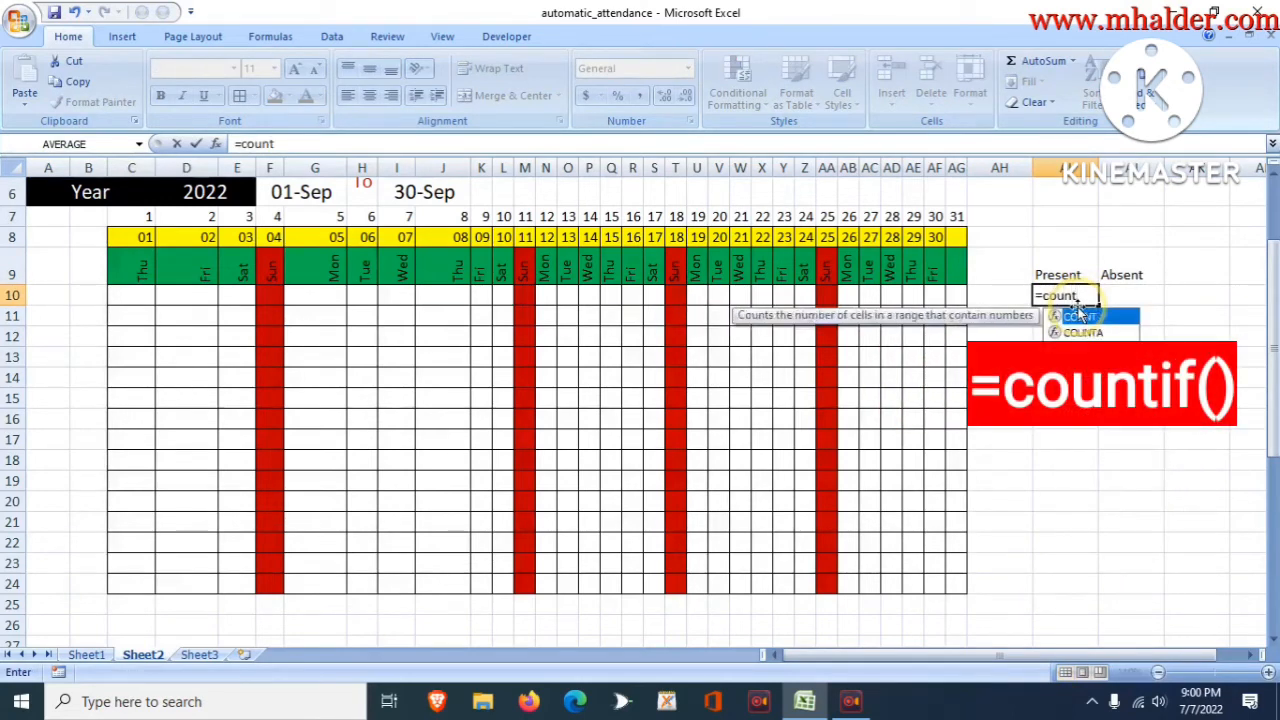
{"action": "type", "text": "if"}
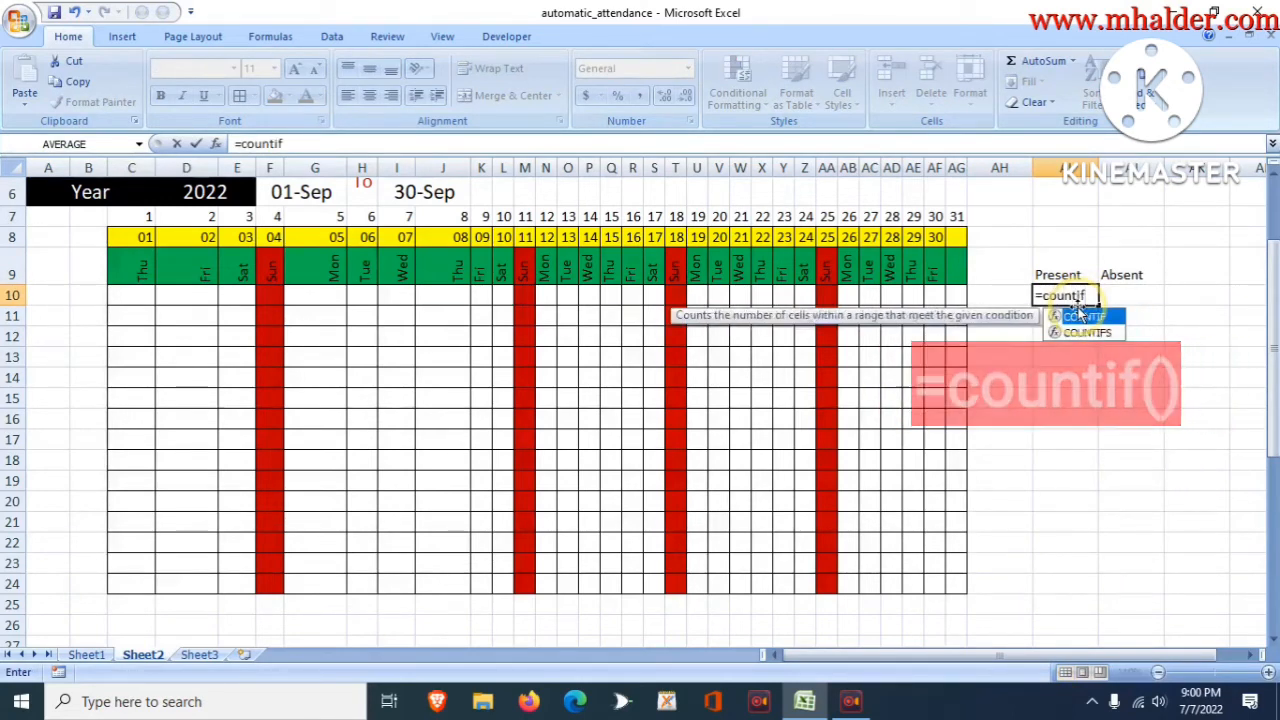
{"action": "type", "text": "("}
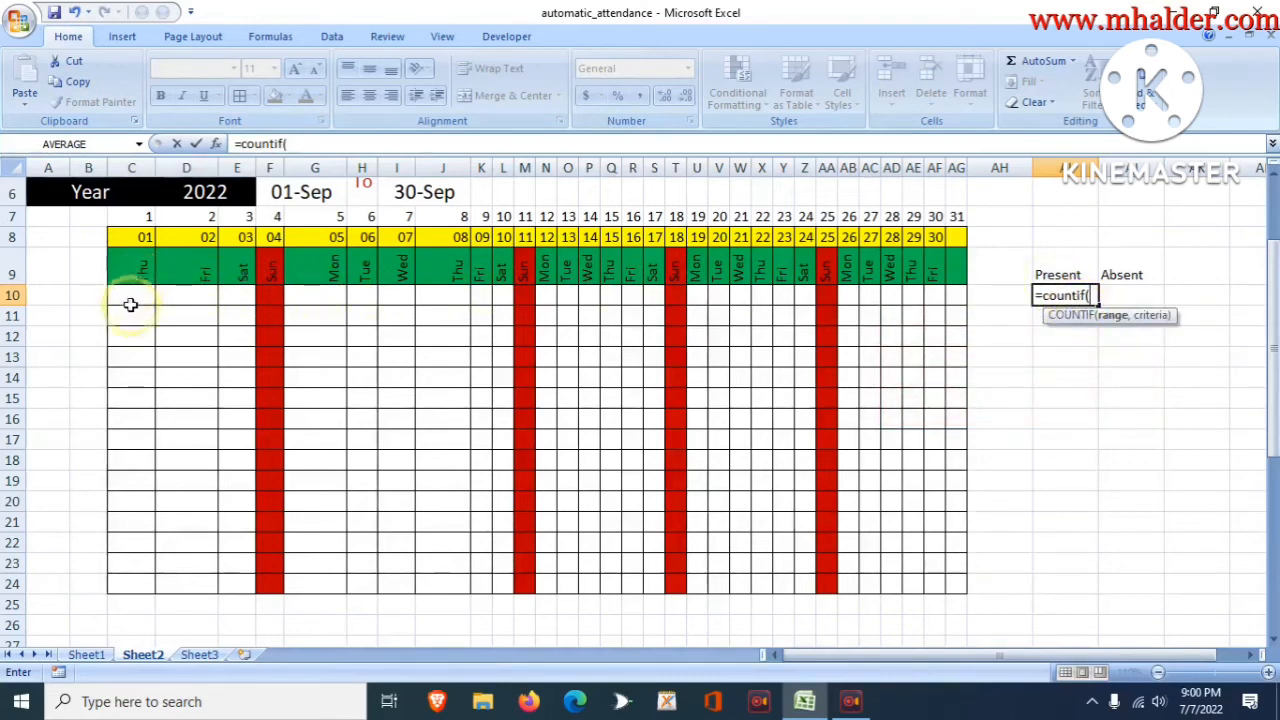
{"action": "left_click_drag", "start_coordinate": [127, 297], "coordinate": [956, 295]}
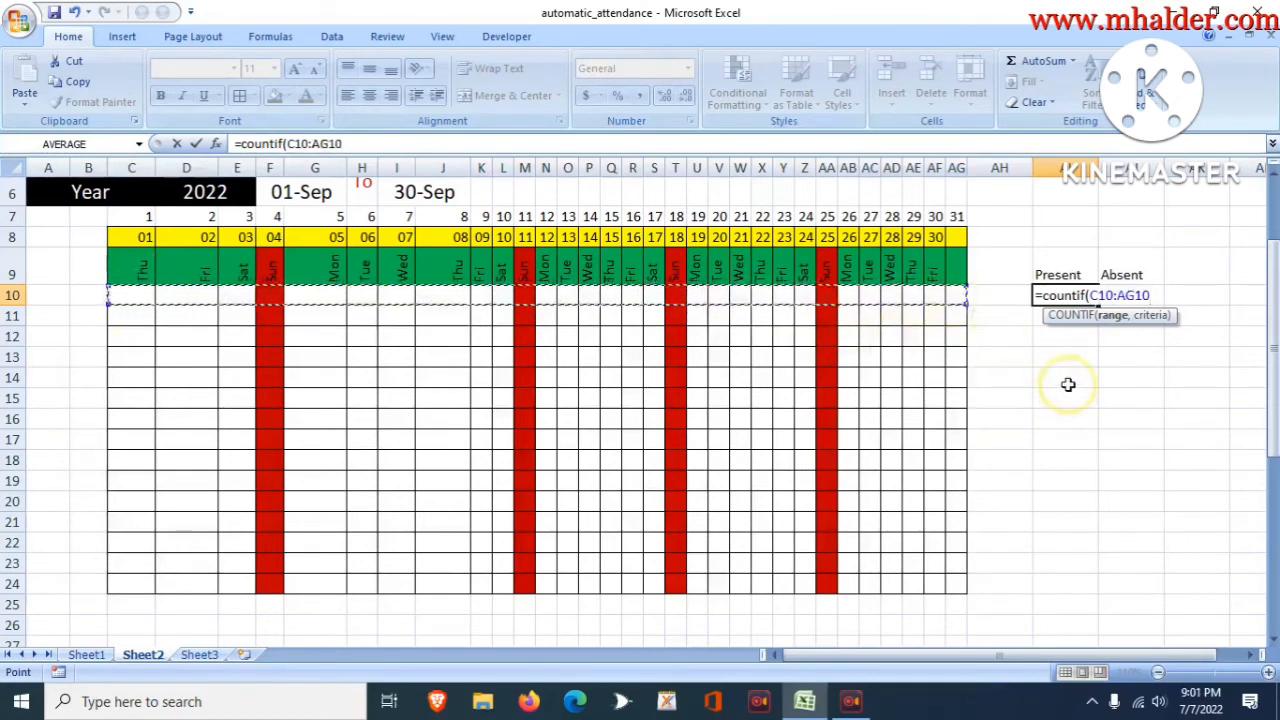
{"action": "type", "text": ","}
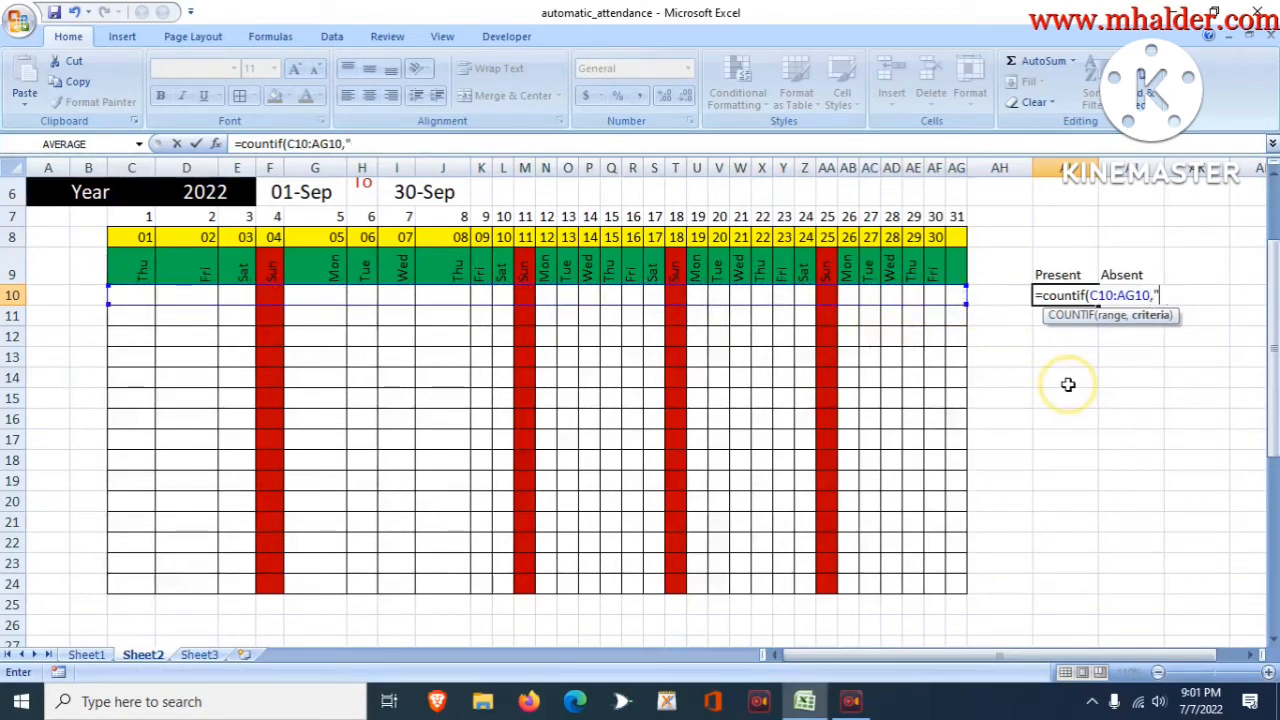
{"action": "type", "text": "\"p\""}
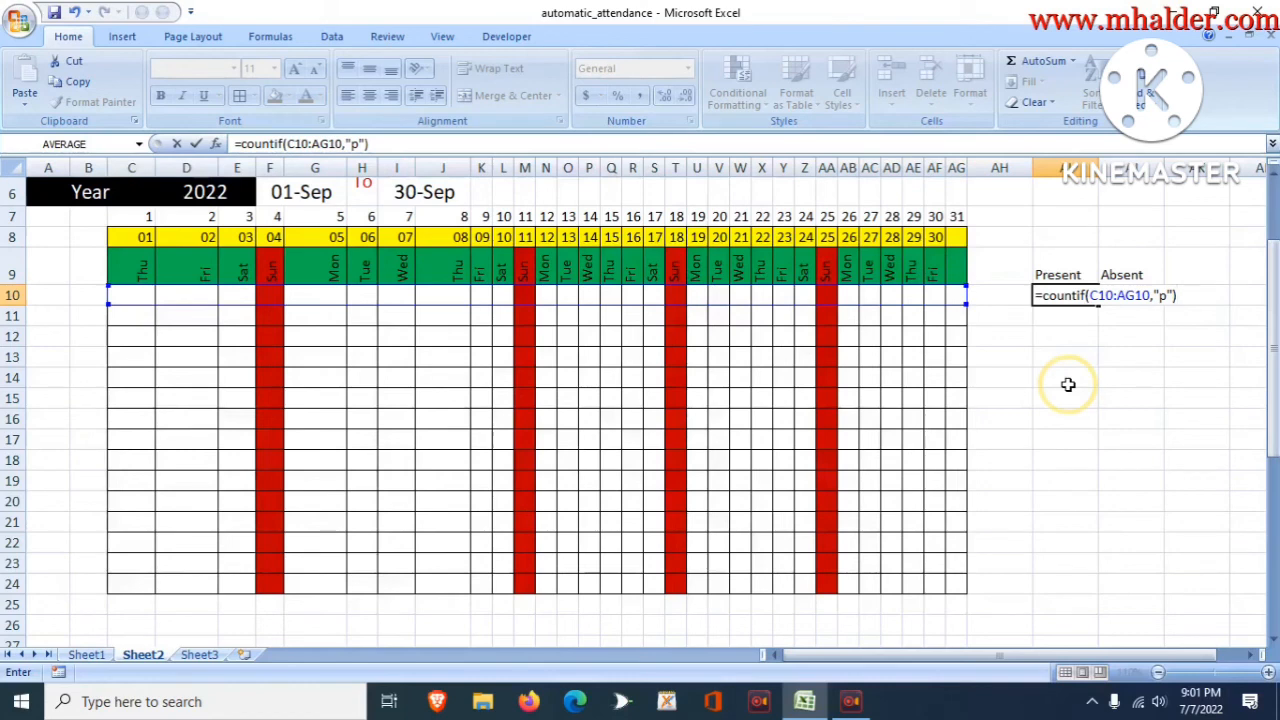
{"action": "key", "text": "Return"}
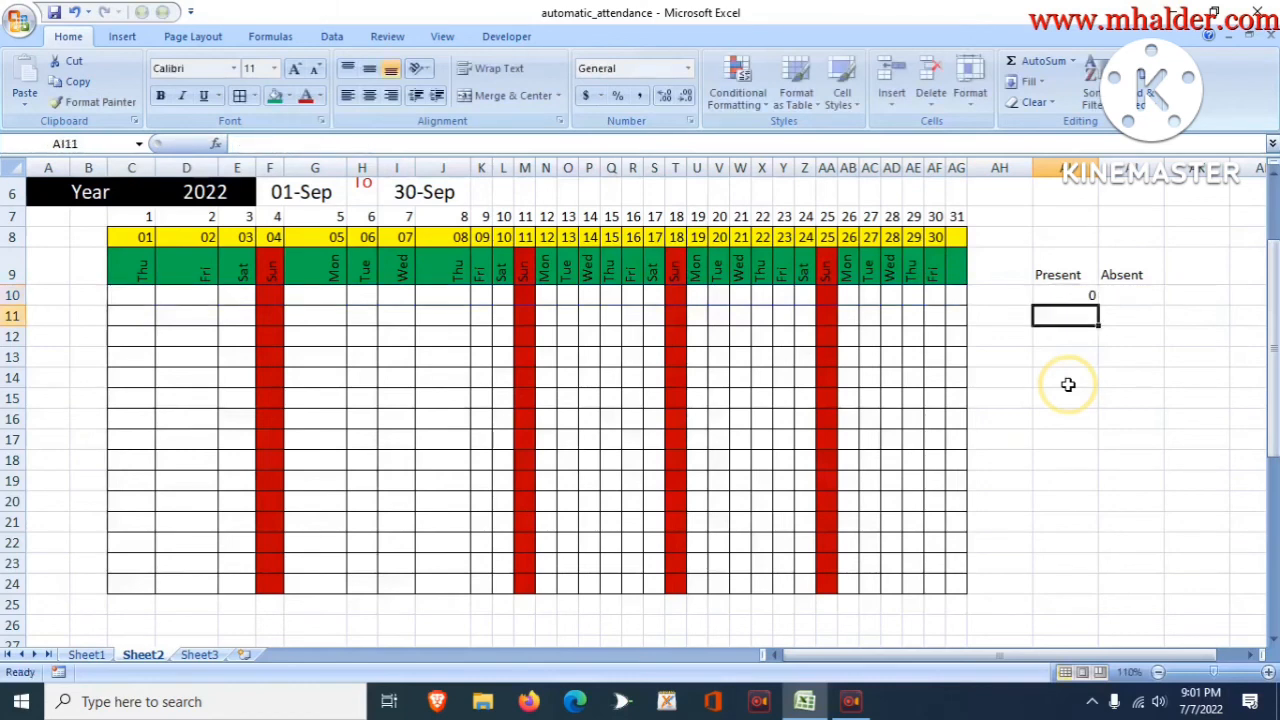
Test the Present count by entering p in C10 and D10
{"action": "left_click", "coordinate": [1058, 297]}
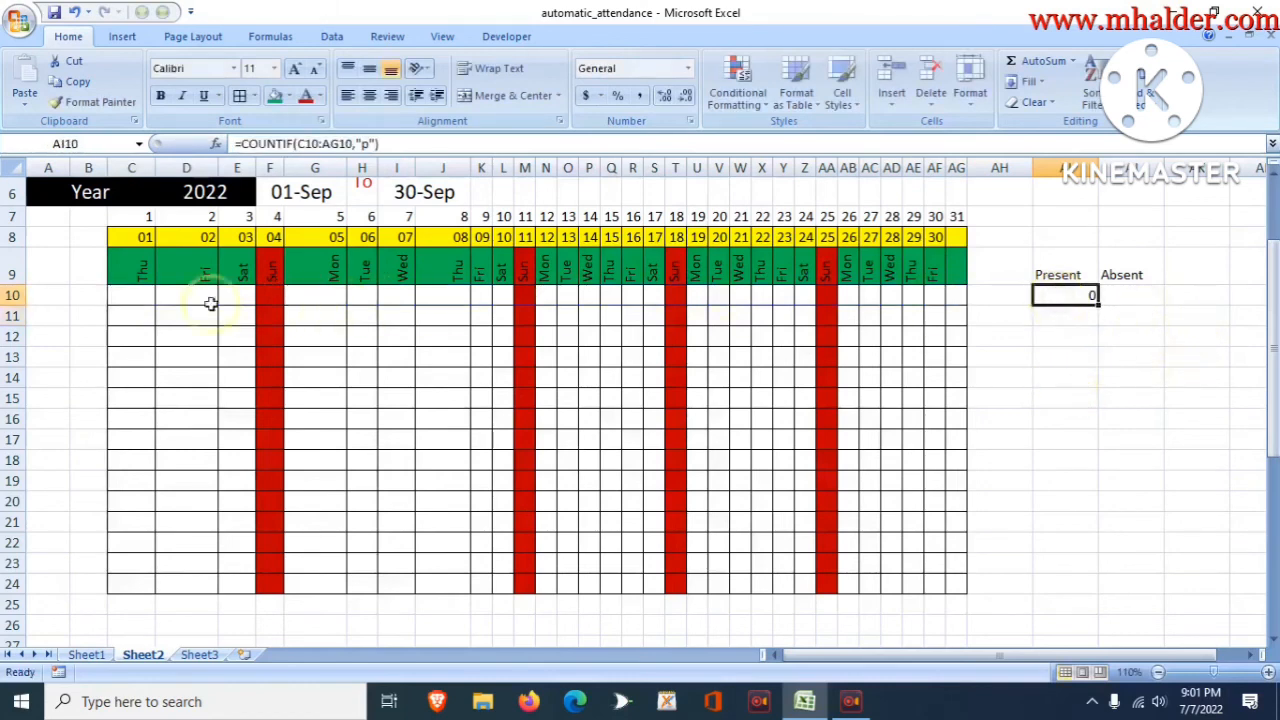
{"action": "left_click", "coordinate": [150, 298]}
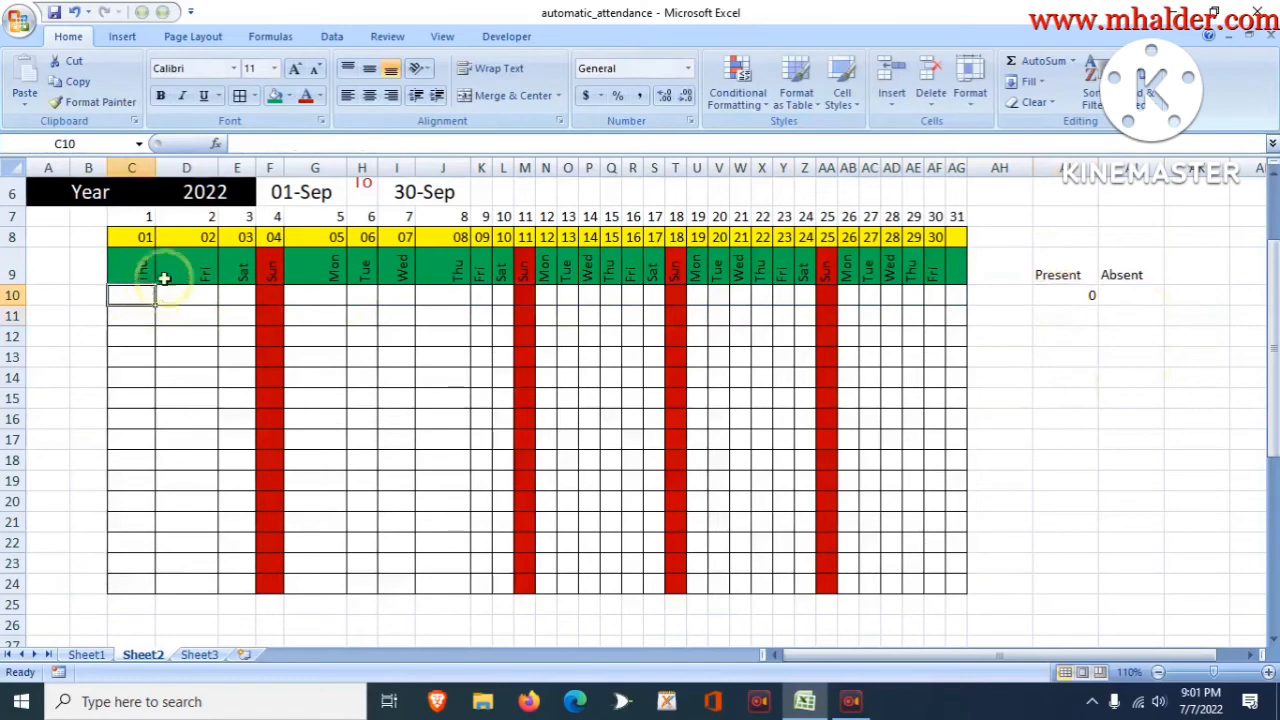
{"action": "type", "text": "p"}
{"action": "left_click", "coordinate": [198, 304]}
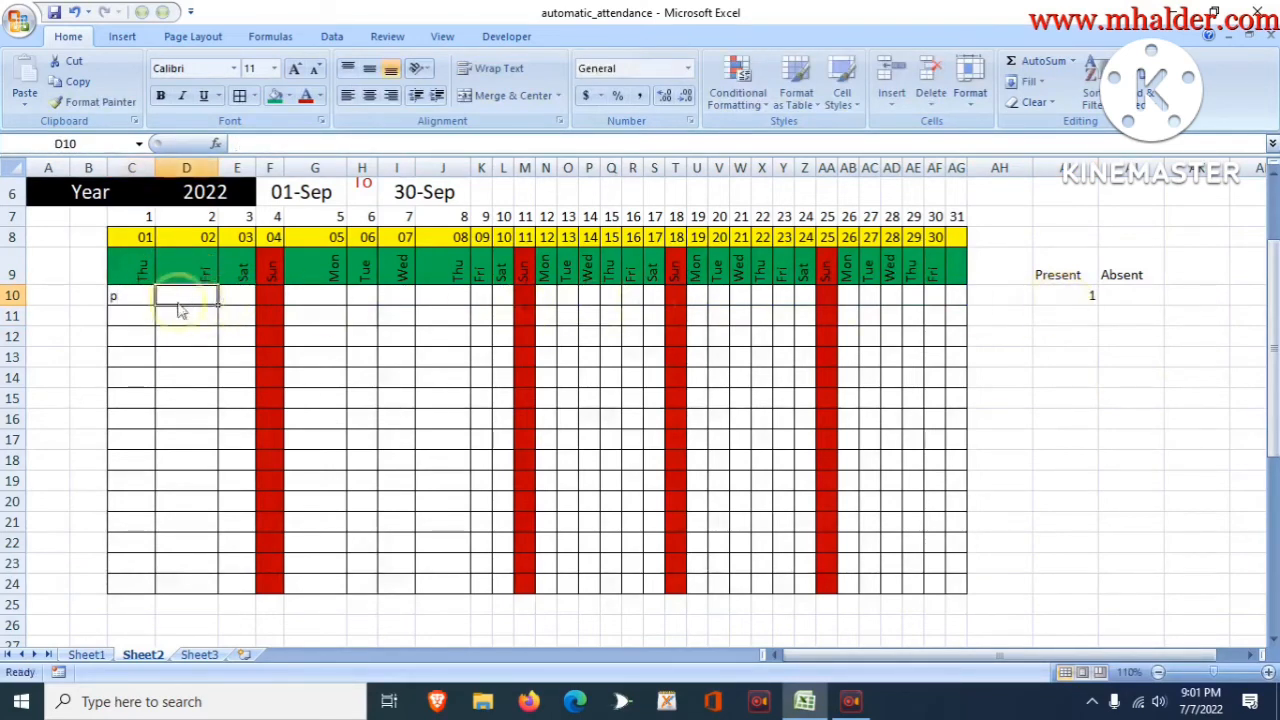
{"action": "type", "text": "p"}
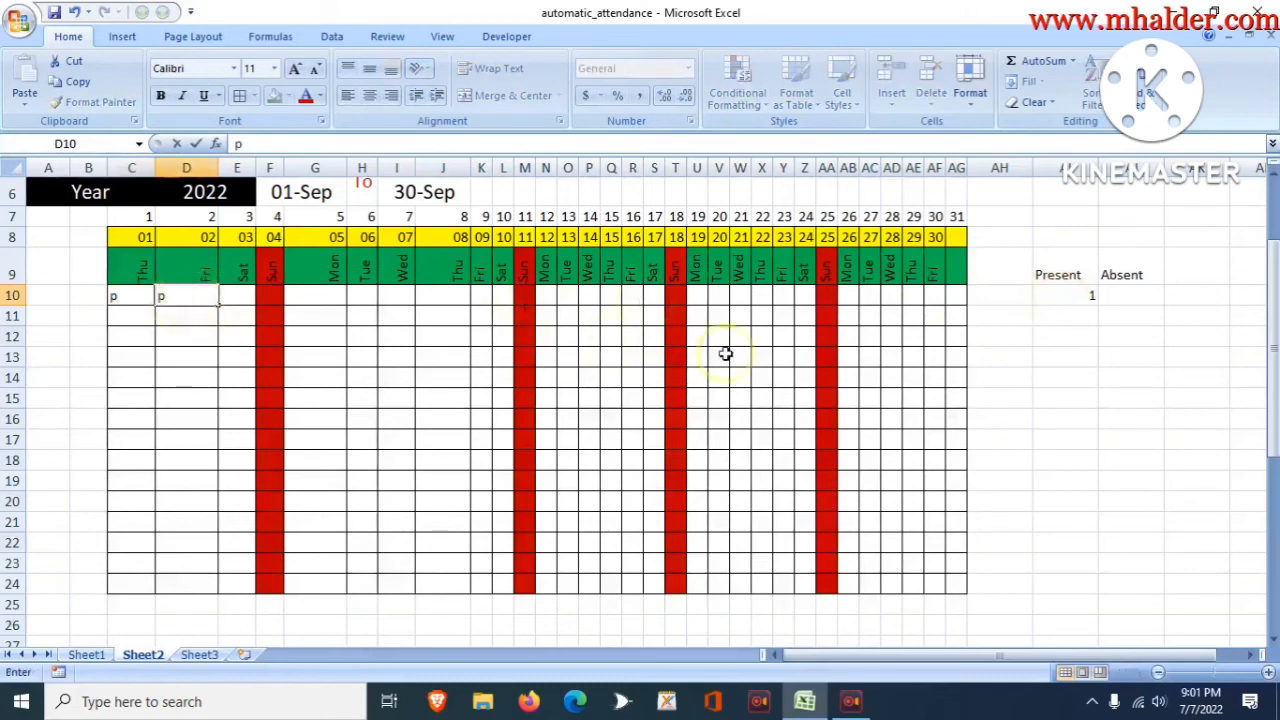
{"action": "key", "text": "Tab"}
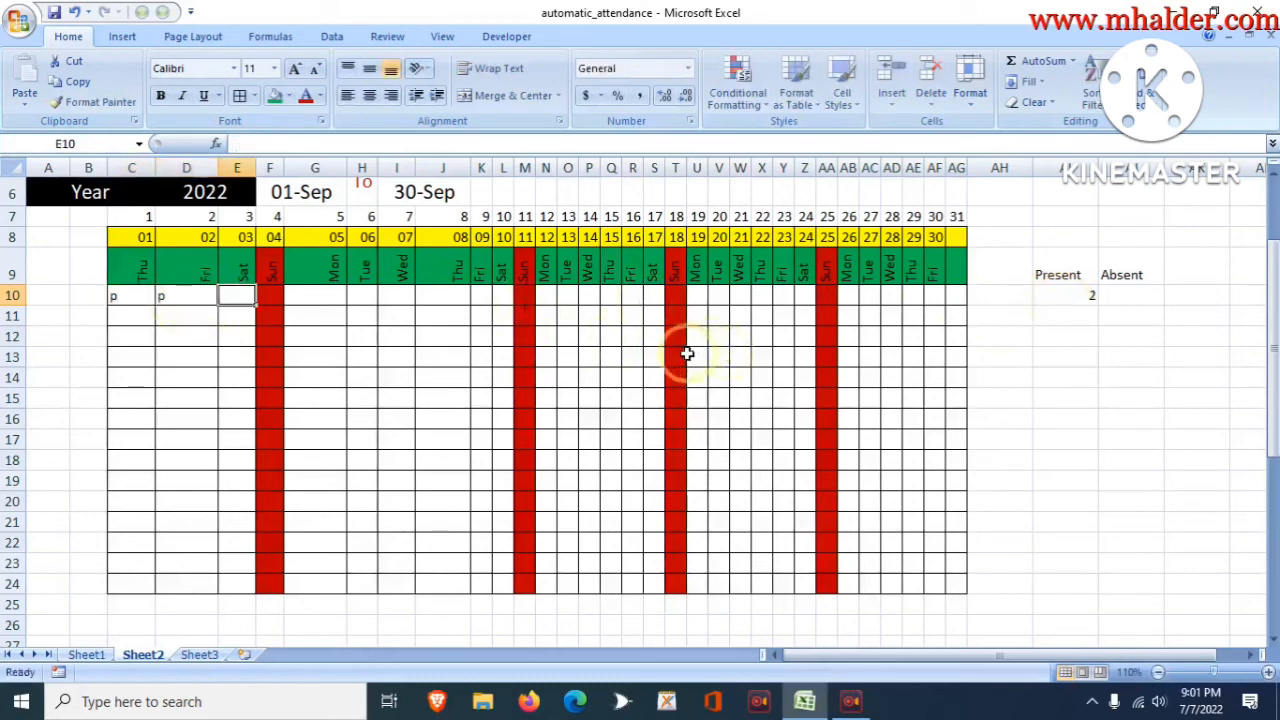
Enter the formula =COUNTIF(C10:AG10,"a") in AJ10 to count the first row's Absent days
{"action": "left_click", "coordinate": [1145, 300]}
{"action": "type", "text": "="}
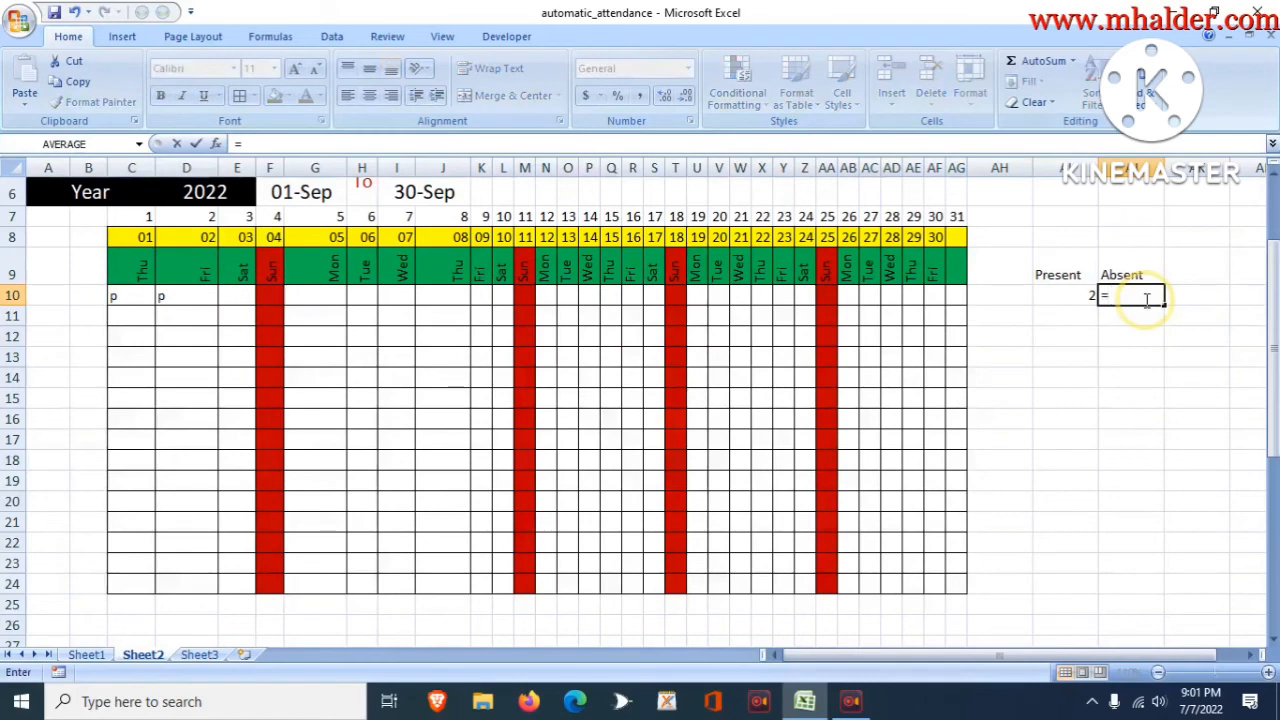
{"action": "type", "text": "countif"}
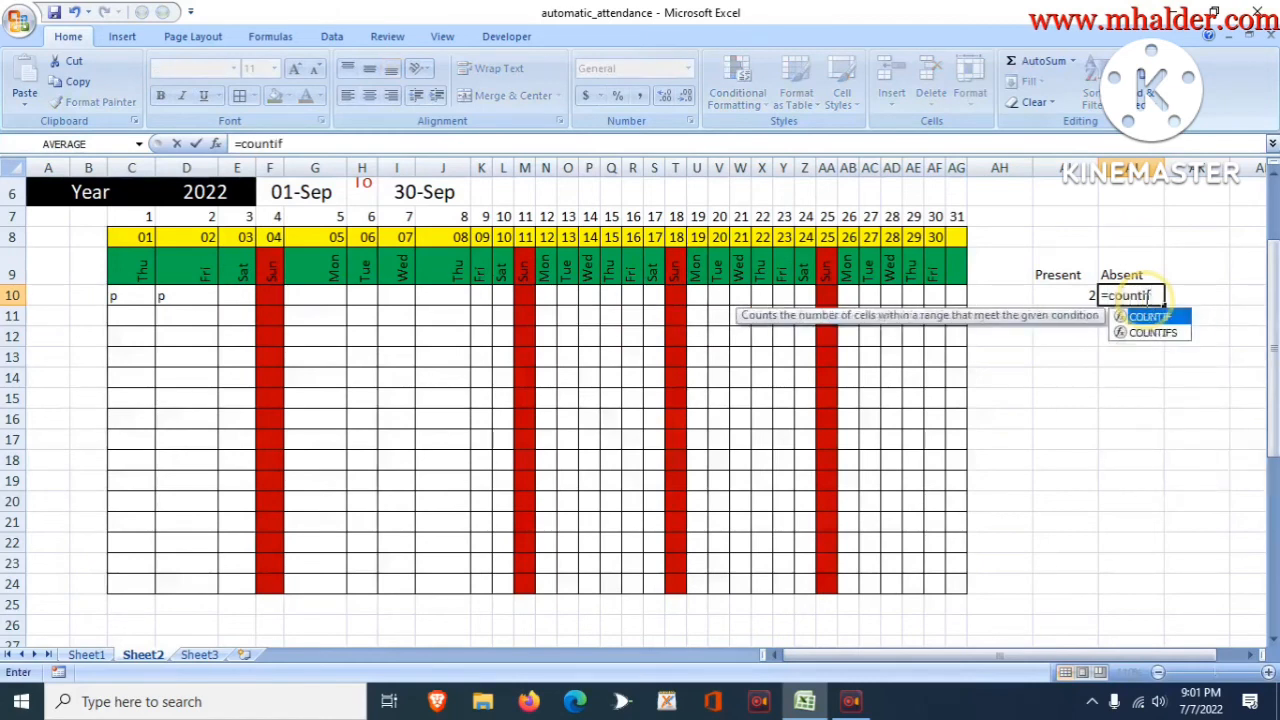
{"action": "key", "text": "Tab"}
{"action": "left_click_drag", "start_coordinate": [123, 294], "coordinate": [957, 295]}
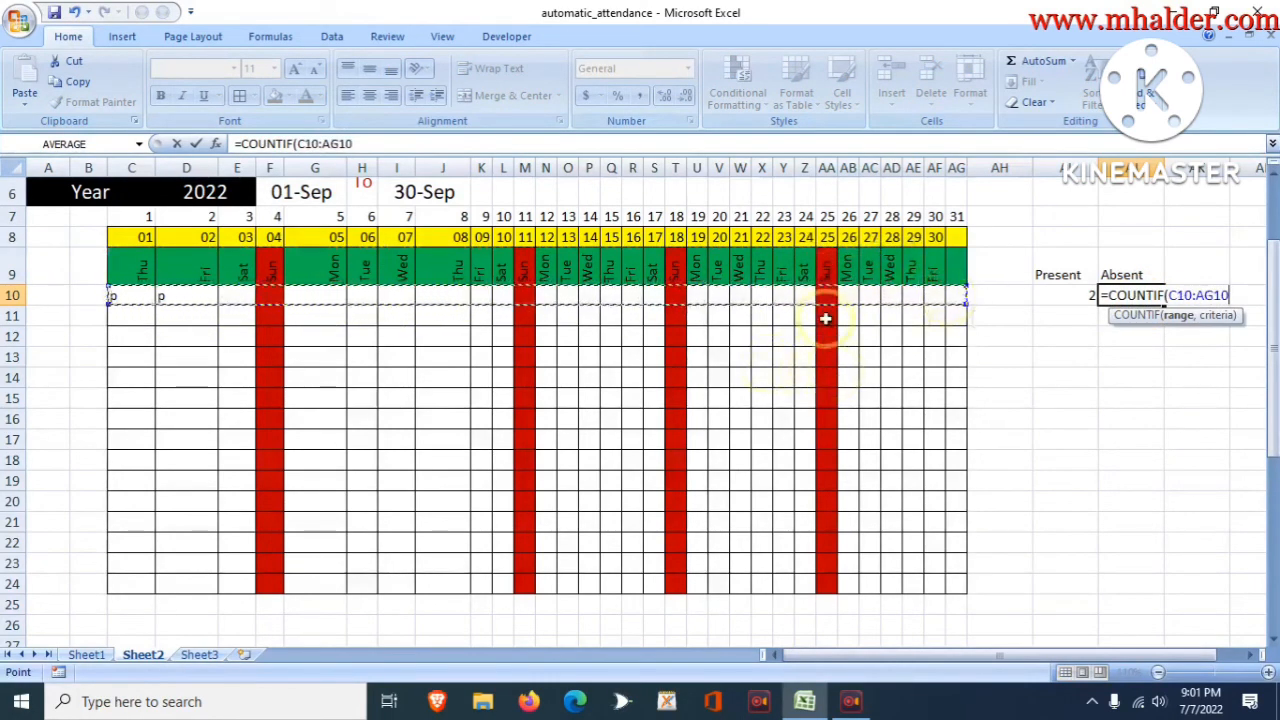
{"action": "type", "text": ",\"a"}
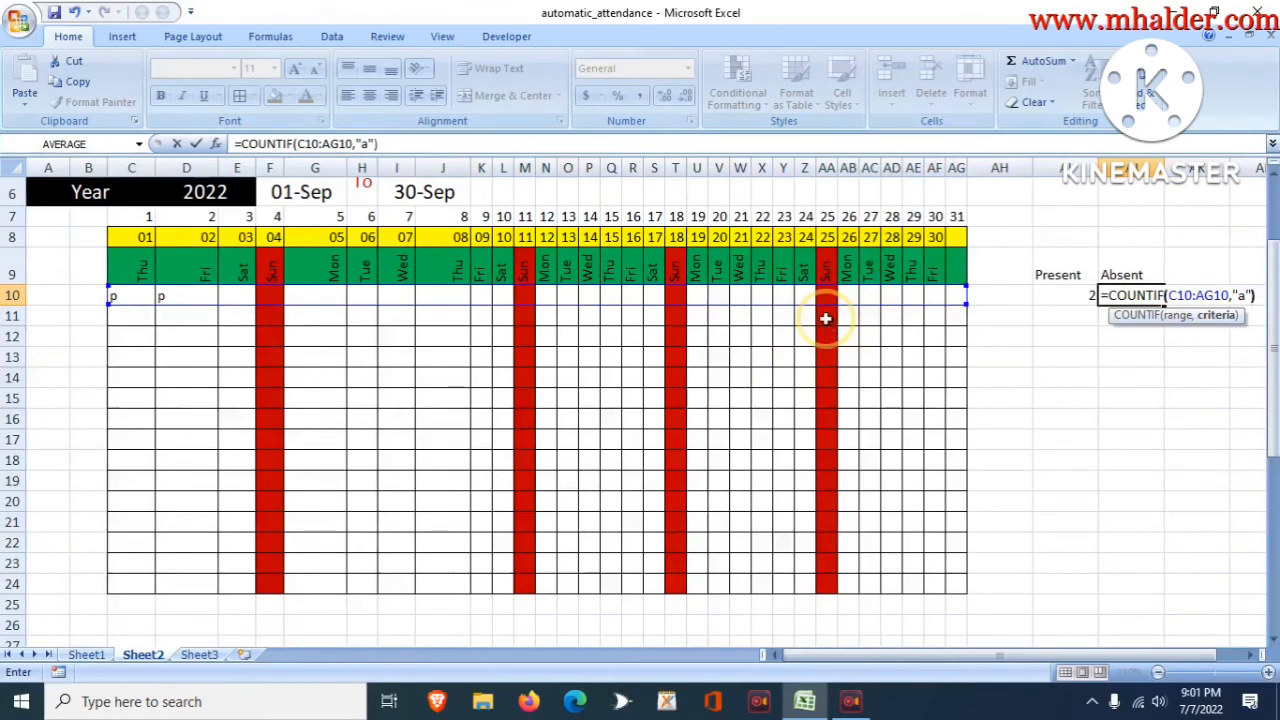
{"action": "key", "text": "Return"}
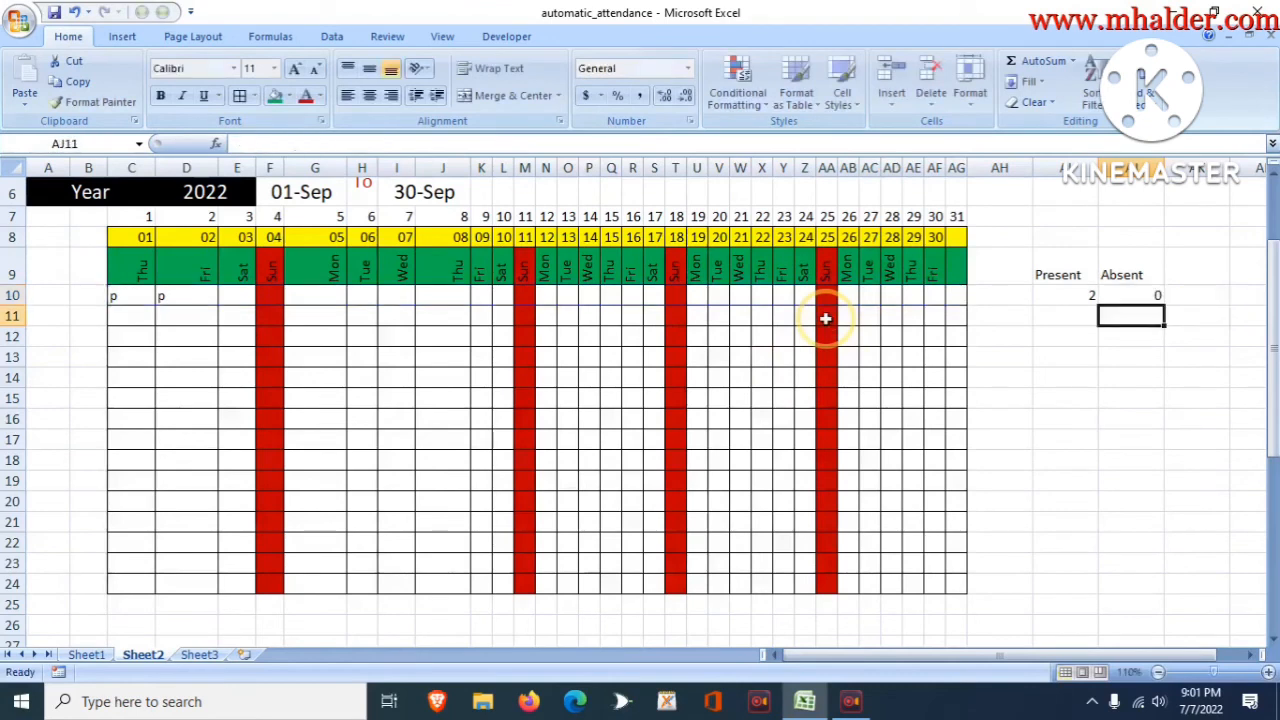
Test the Absent count by entering a in the Saturday cell E10
{"action": "left_click", "coordinate": [237, 300]}
{"action": "type", "text": "a"}
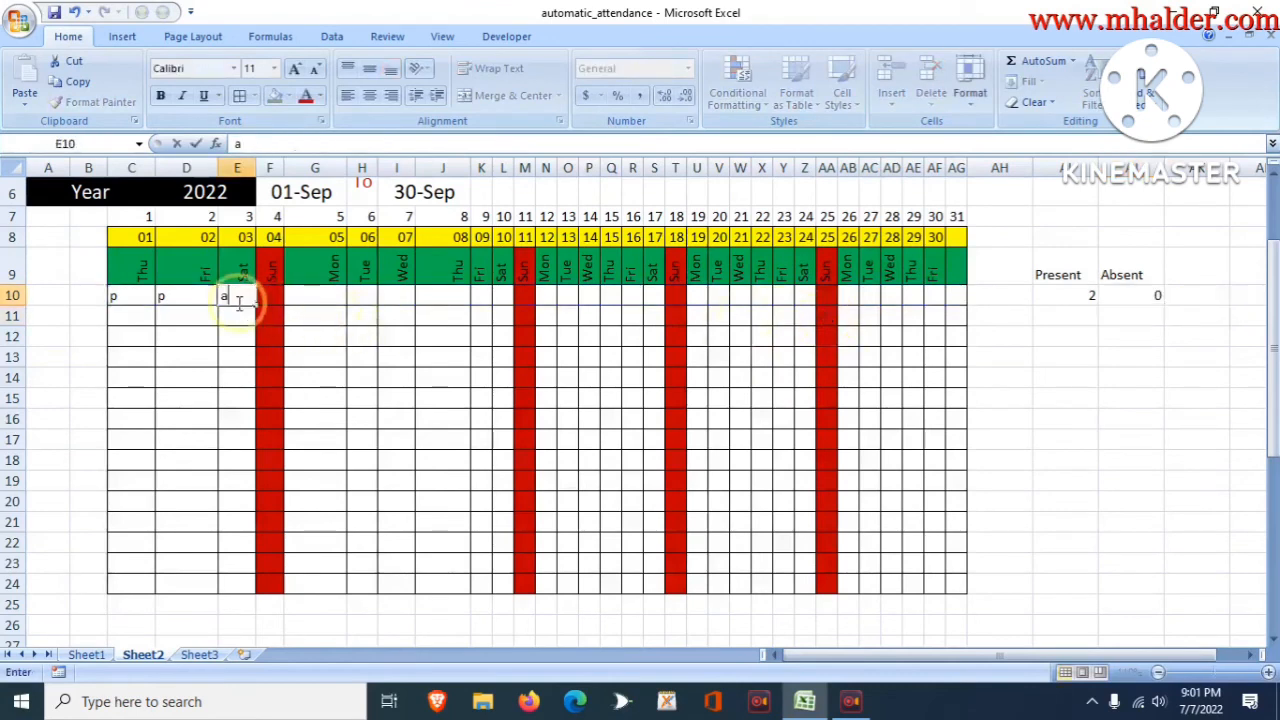
{"action": "key", "text": "Tab"}
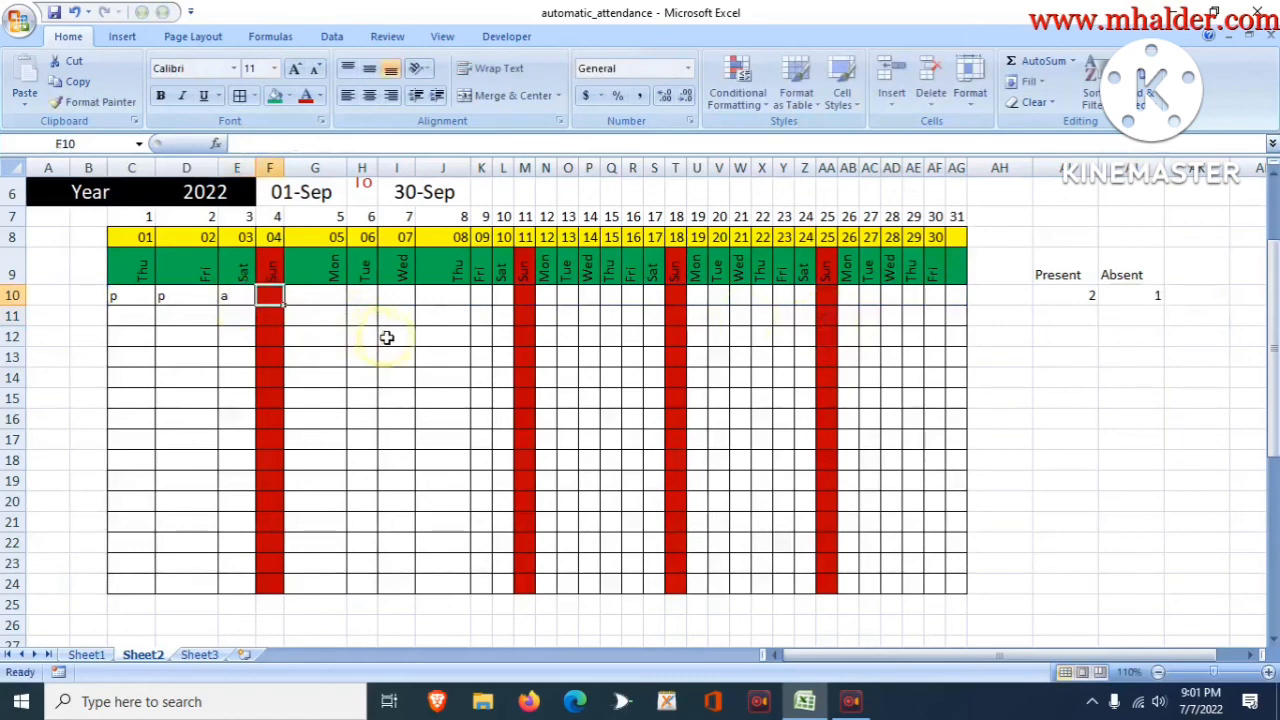
Copy the green weekday header format from AG9 to the Present and Absent headings, AI9:AJ9, and enlarge their font to 14
{"action": "left_click", "coordinate": [953, 269]}
{"action": "left_click", "coordinate": [100, 102]}
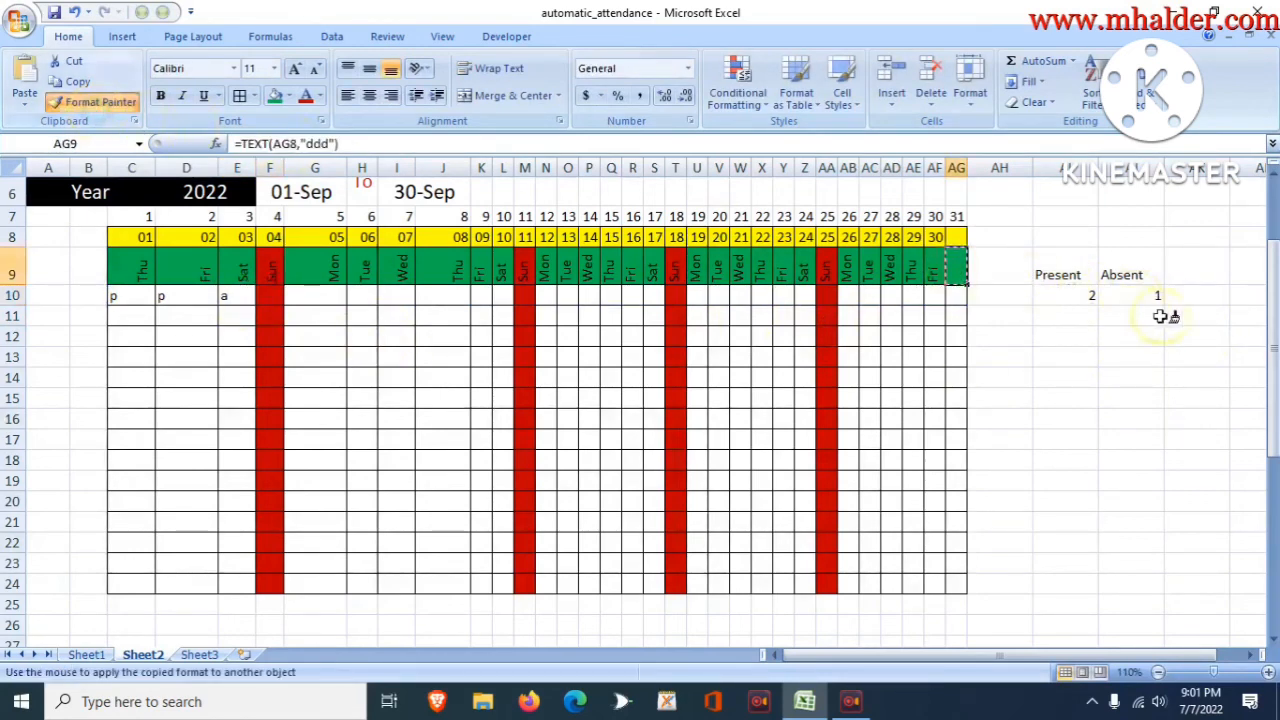
{"action": "left_click_drag", "start_coordinate": [1063, 277], "coordinate": [1149, 279]}
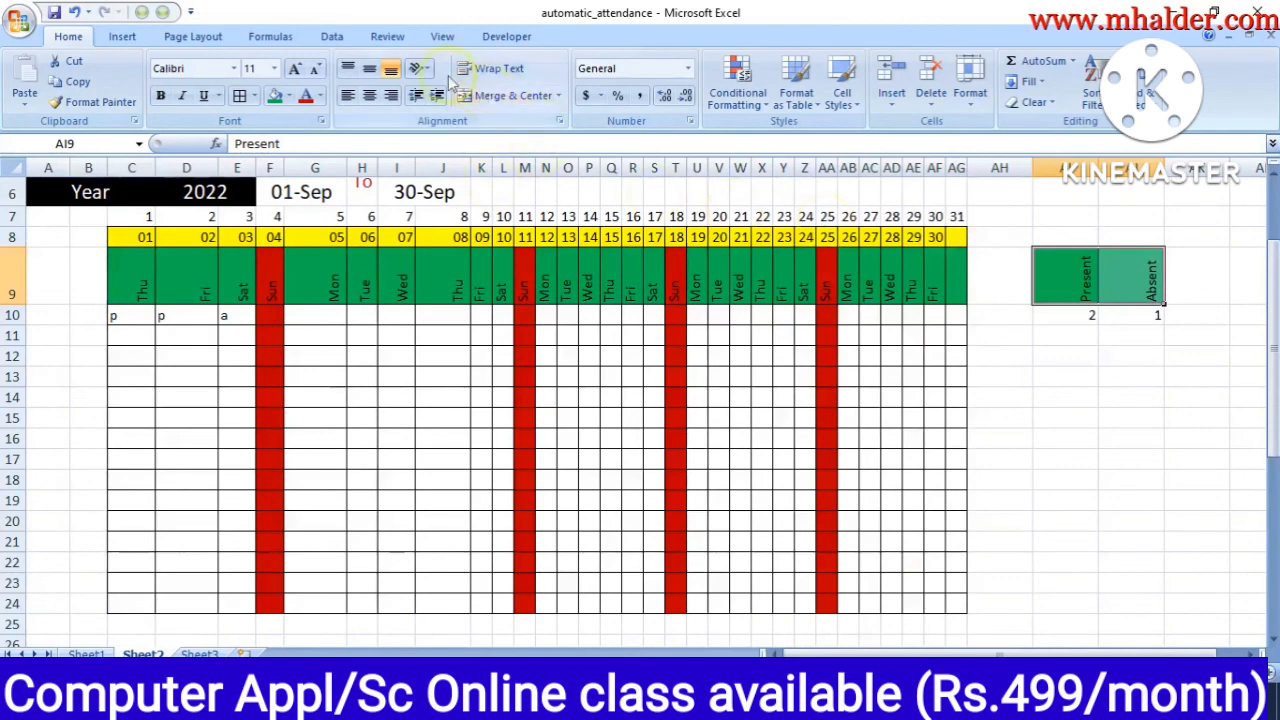
{"action": "left_click", "coordinate": [296, 69]}
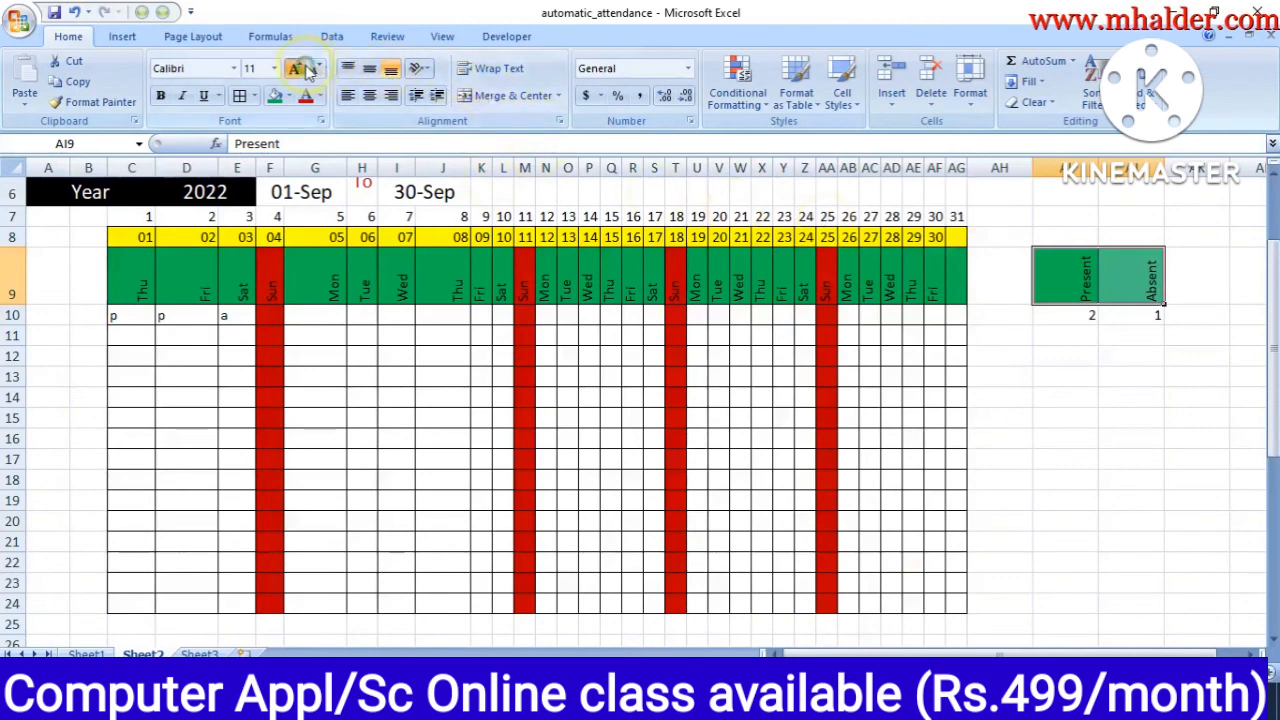
{"action": "left_click", "coordinate": [296, 69]}
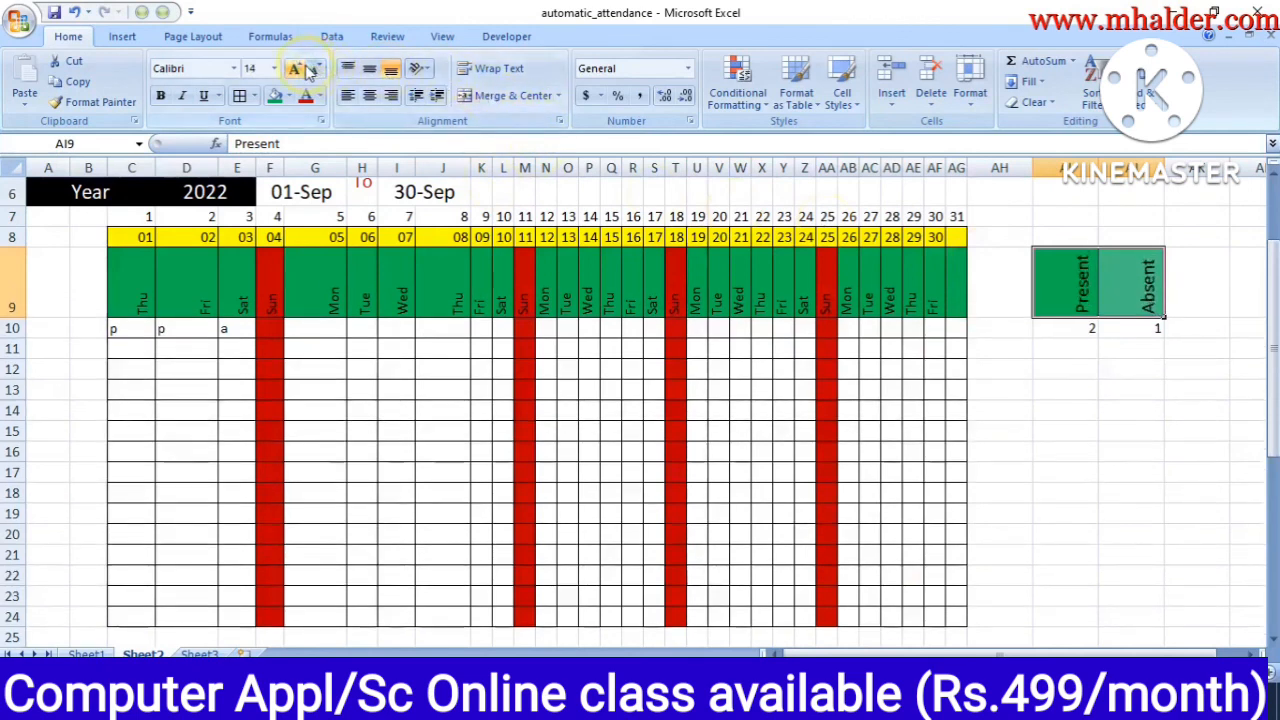
Clear the test attendance entries from C10:E10
{"action": "scroll", "coordinate": [895, 463], "scroll_direction": "down", "scroll_amount": 3}
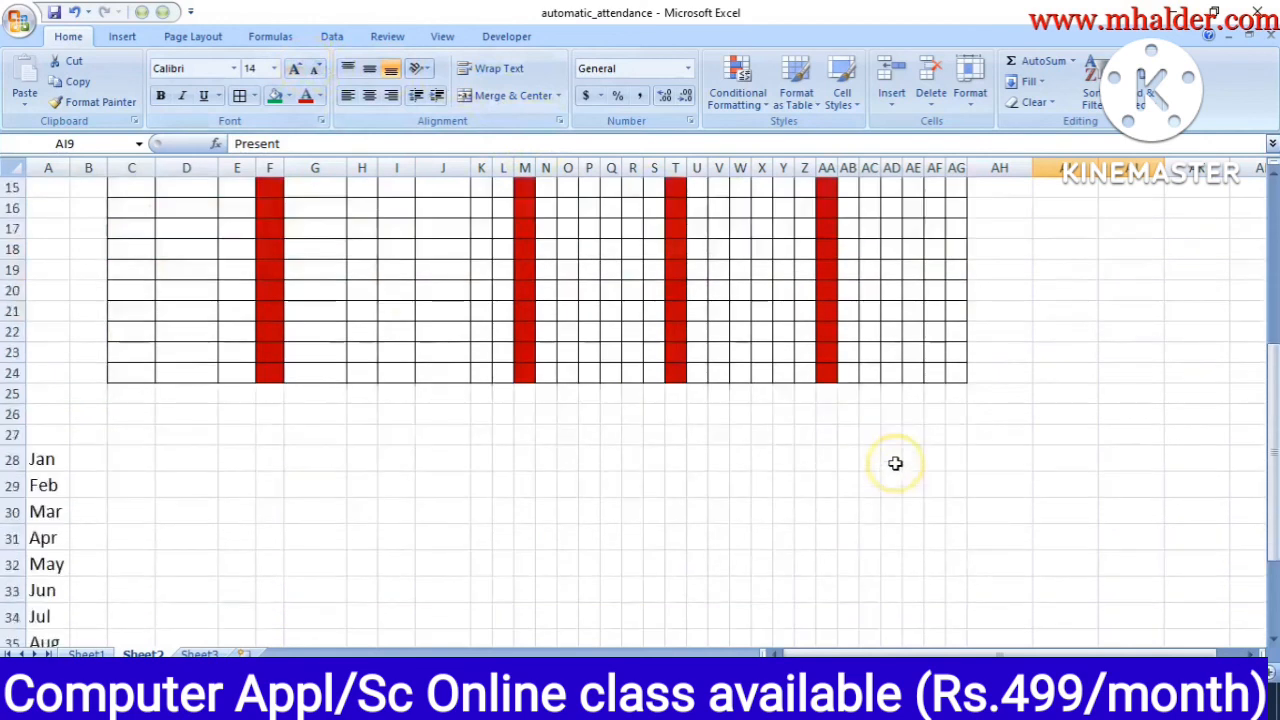
{"action": "scroll", "coordinate": [895, 463], "scroll_direction": "up", "scroll_amount": 2}
{"action": "scroll", "coordinate": [1030, 514], "scroll_direction": "up", "scroll_amount": 3}
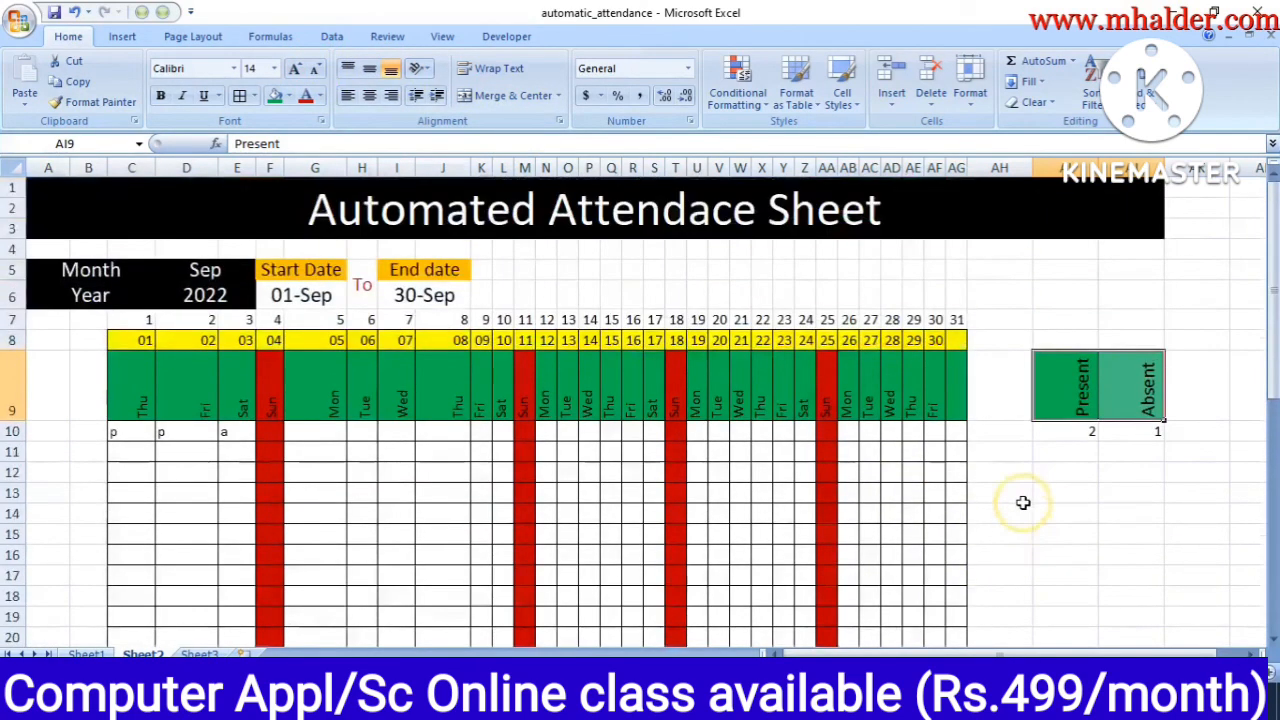
{"action": "scroll", "coordinate": [1023, 503], "scroll_direction": "down", "scroll_amount": 1}
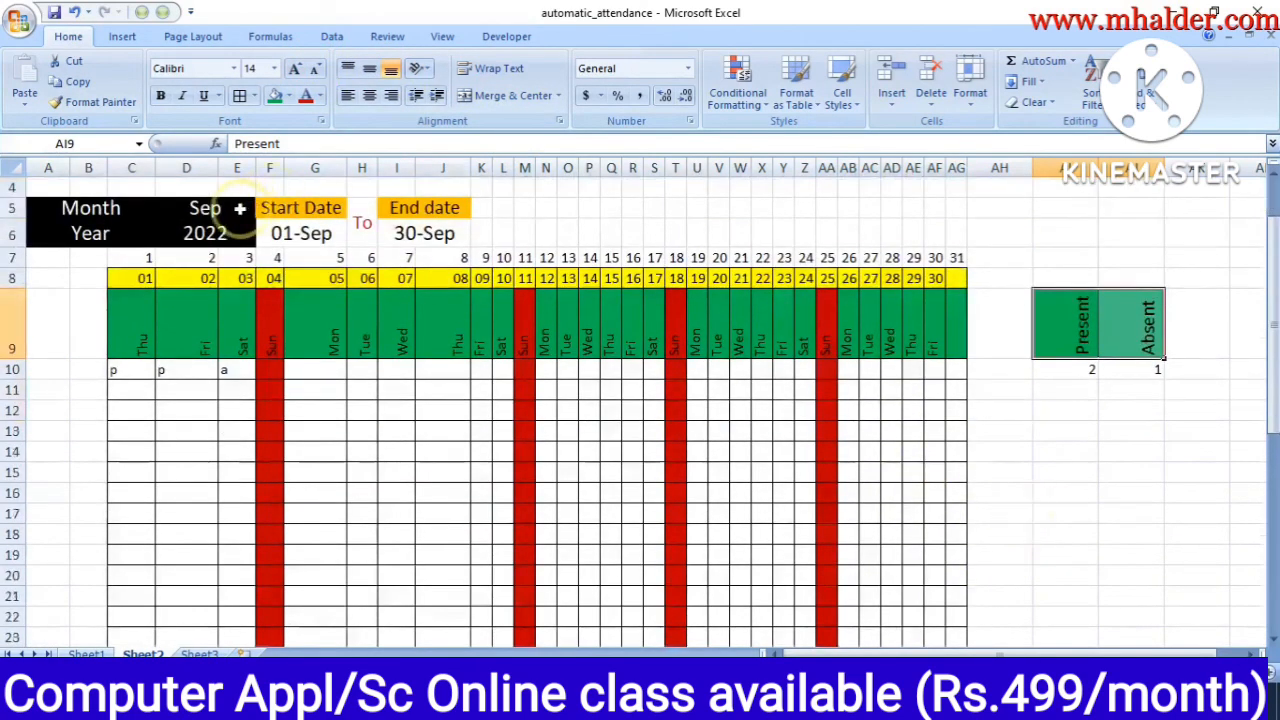
{"action": "left_click_drag", "start_coordinate": [120, 370], "coordinate": [180, 369]}
{"action": "key", "text": "Delete"}
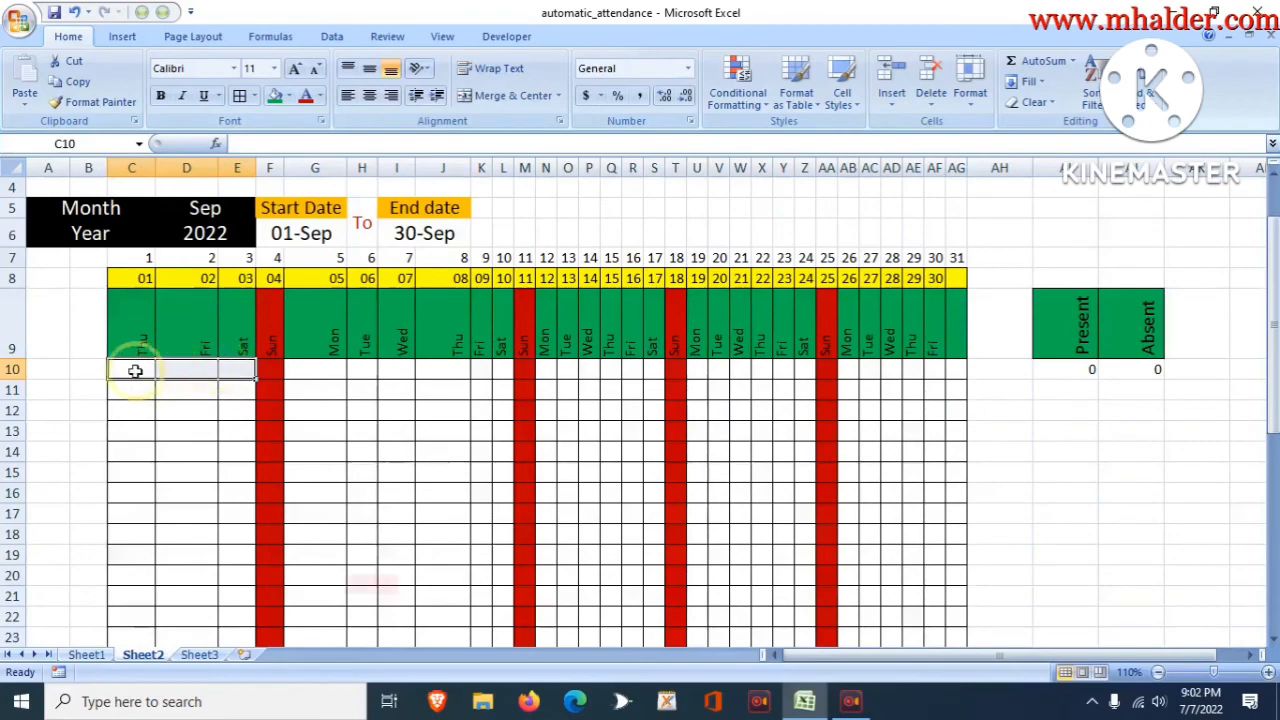